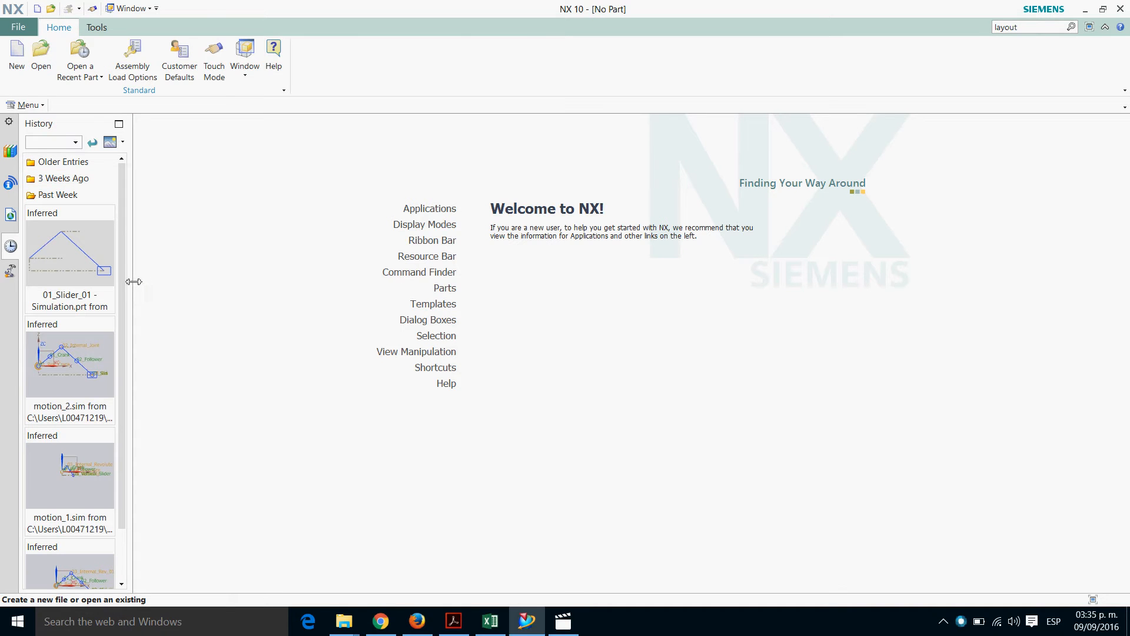
Narrow the history sidebar and start a new file from the Model template with units set to Millimeters
left_click_drag(133, 282, 102, 283)
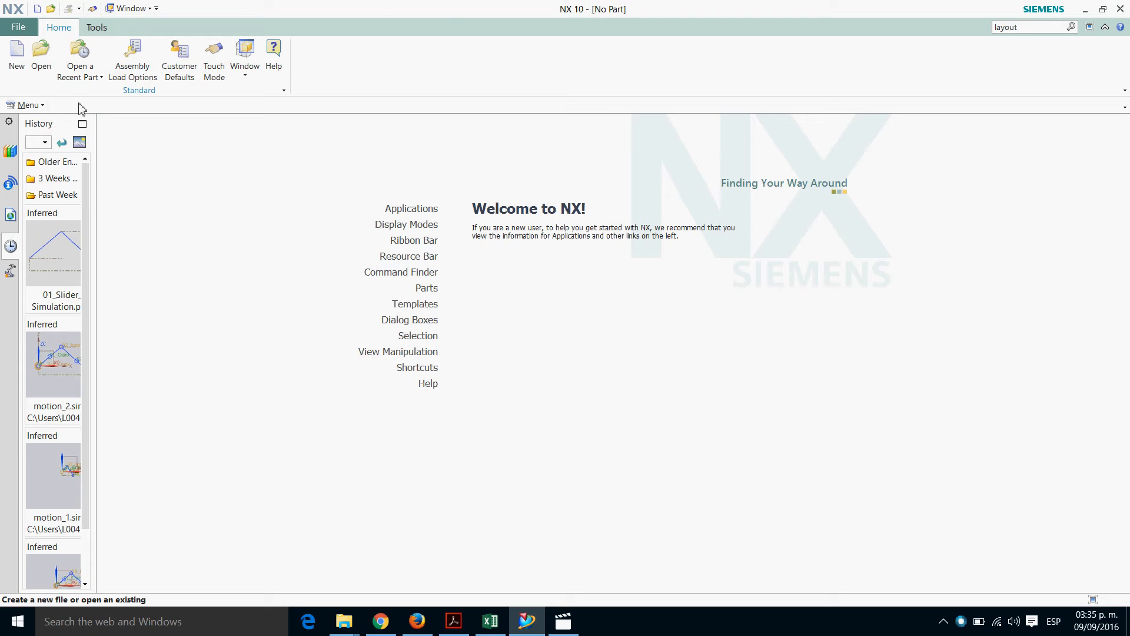
left_click(17, 59)
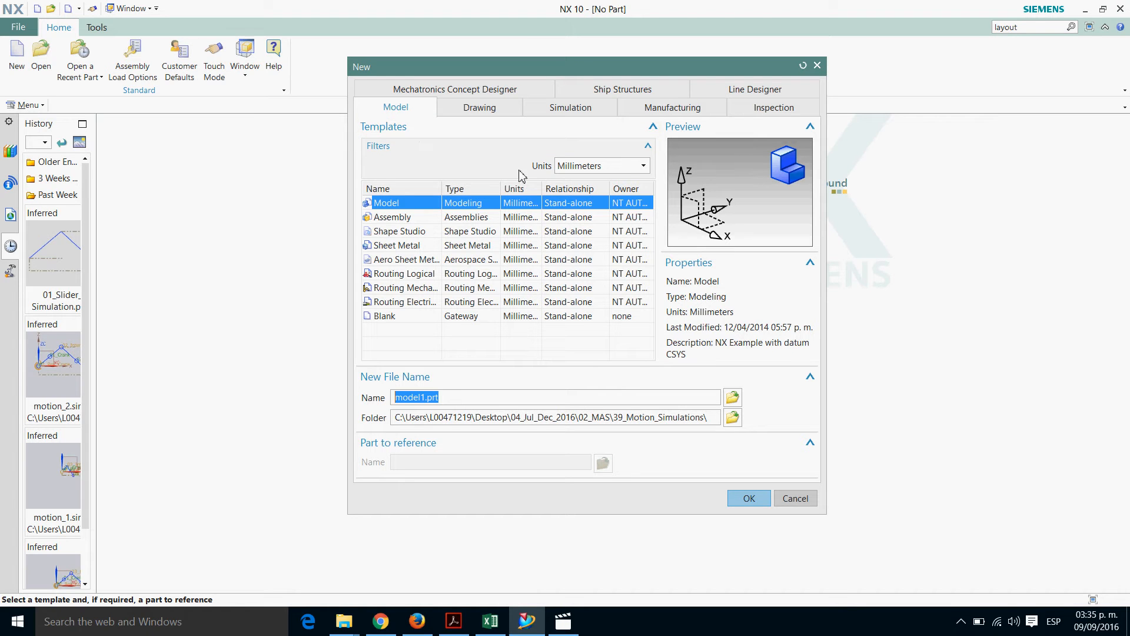
left_click(646, 166)
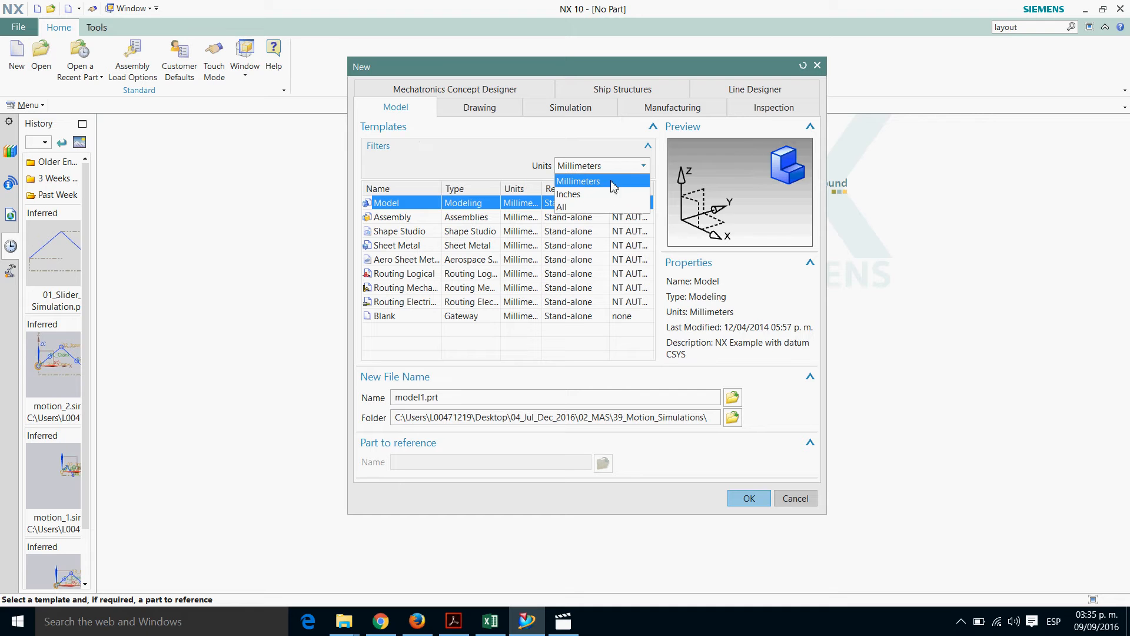
left_click(613, 186)
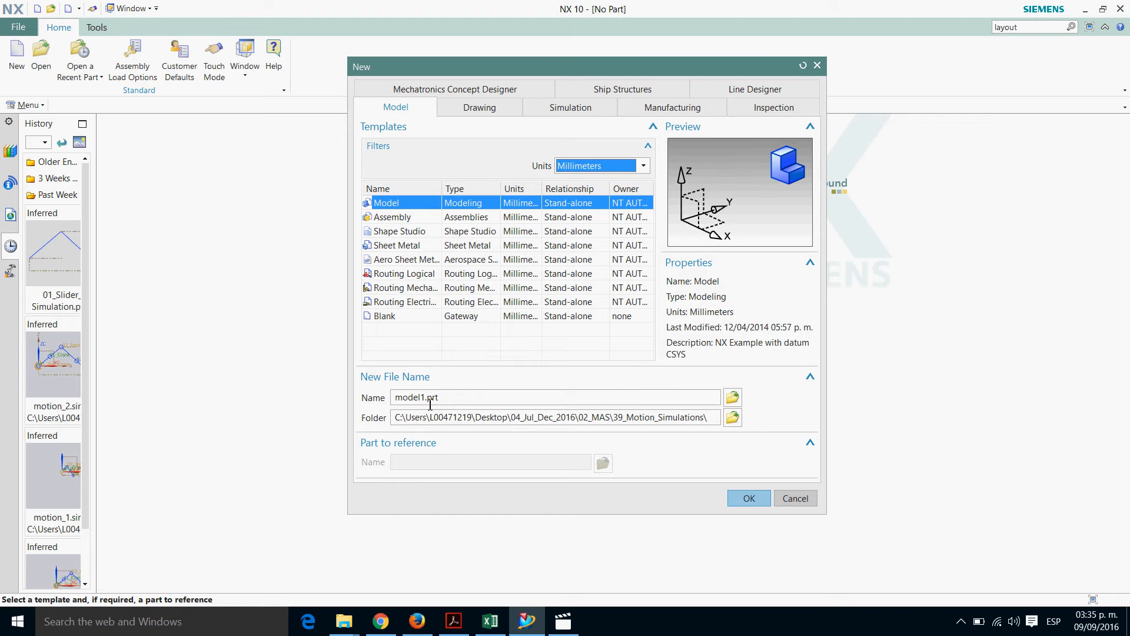
Create a folder named 40_Motion_Simulations inside 02_MAS and set it as the new part's save location
left_click(732, 419)
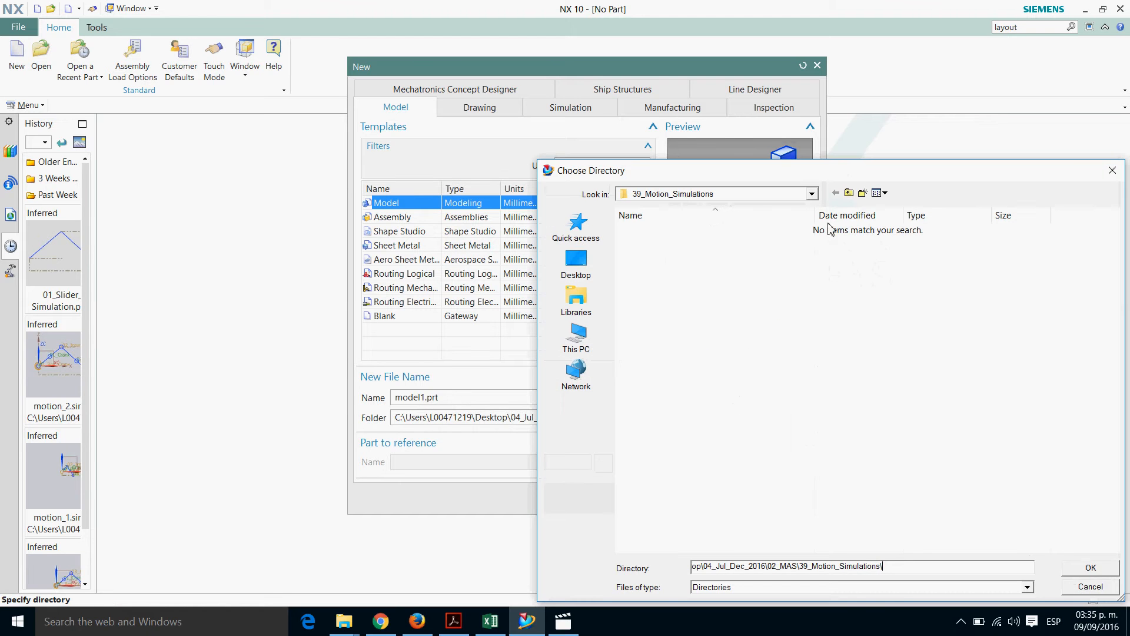
left_click(849, 193)
left_click_drag(835, 171, 666, 70)
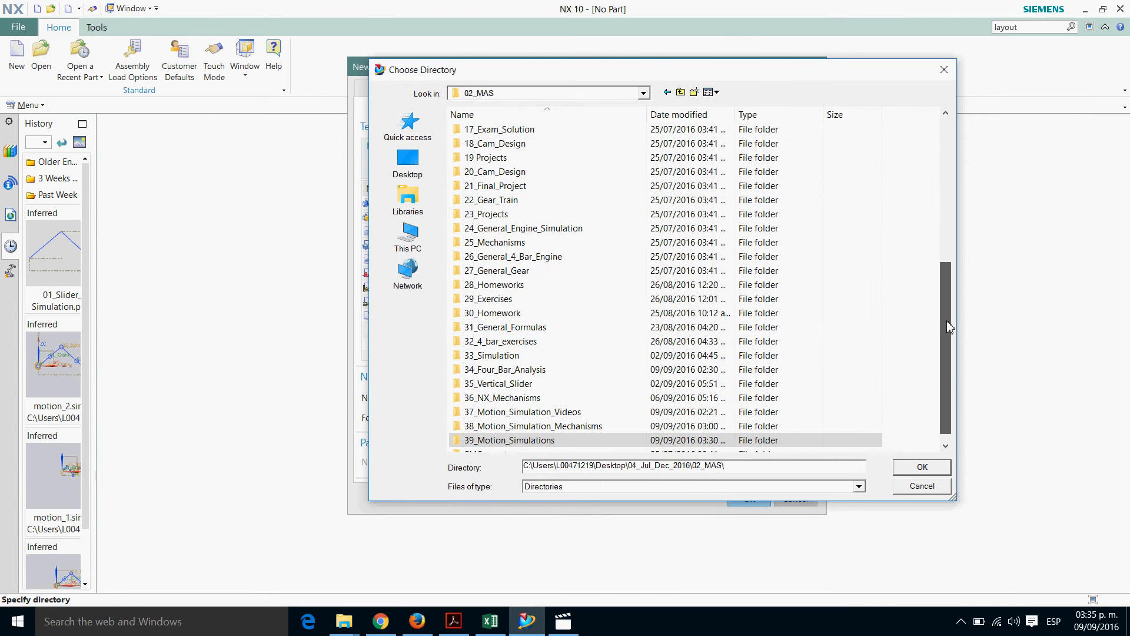
scroll(947, 321, "down", 1)
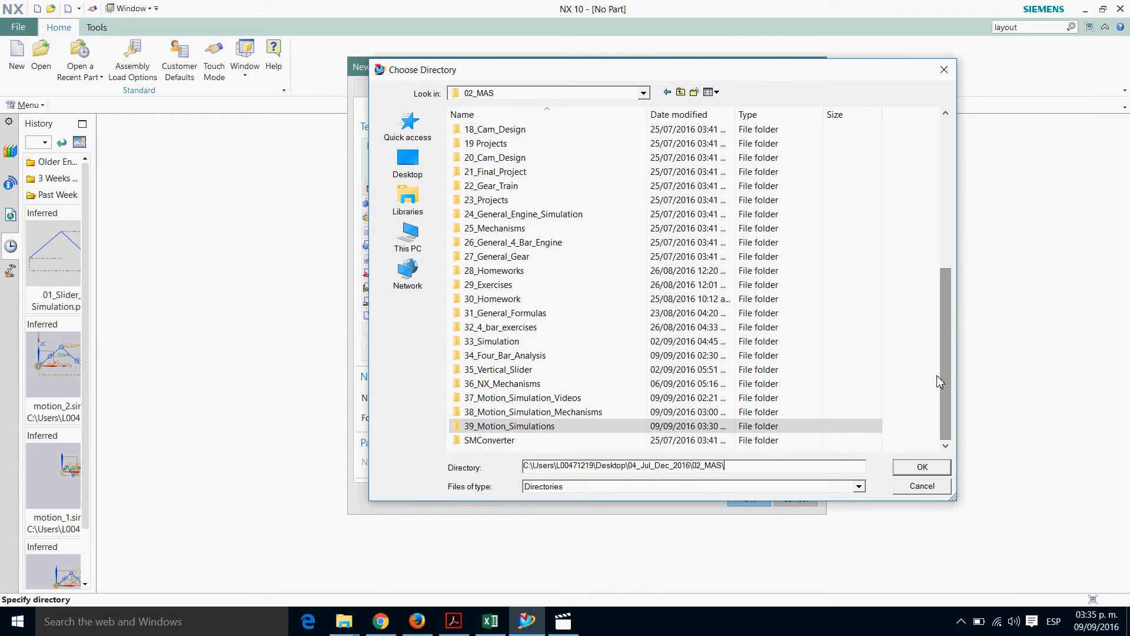
left_click(693, 94)
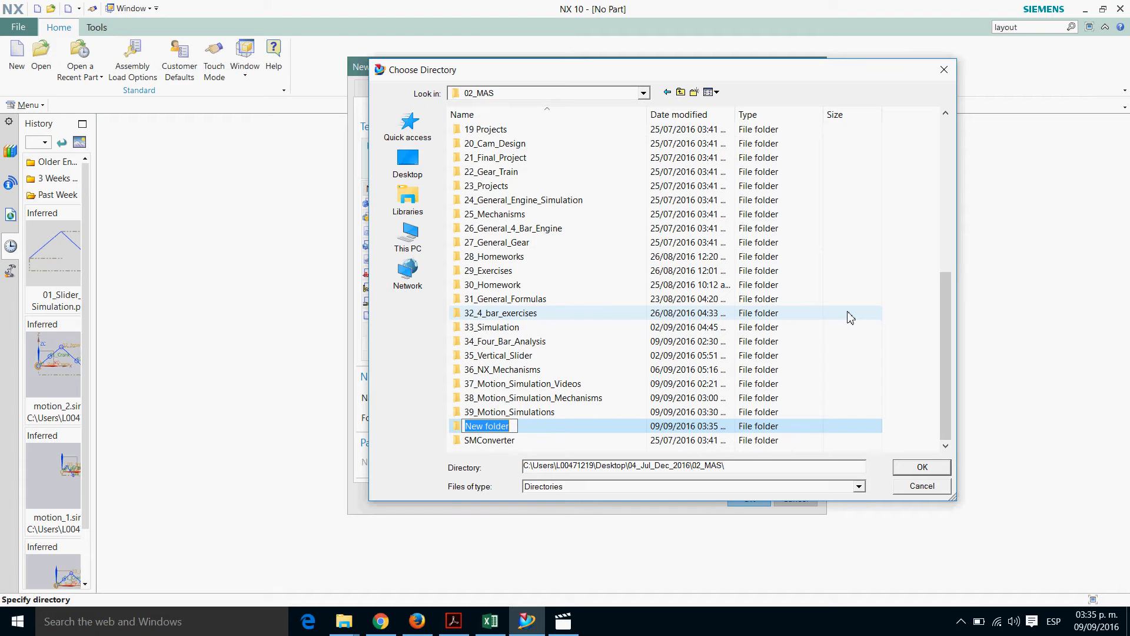
type("40")
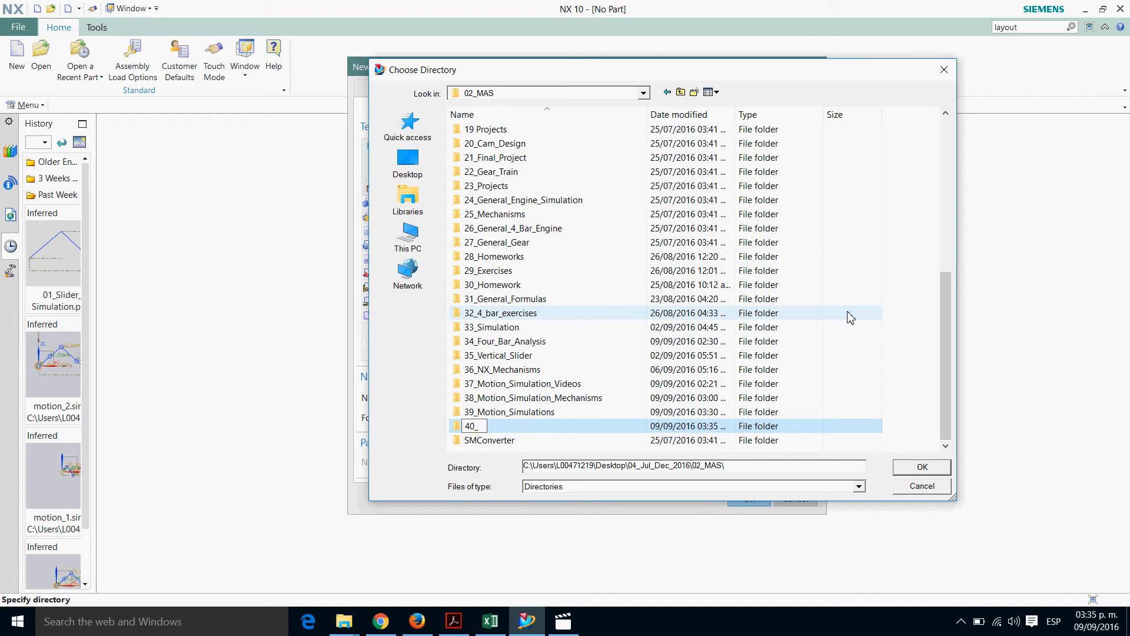
type("_Motion_Sim")
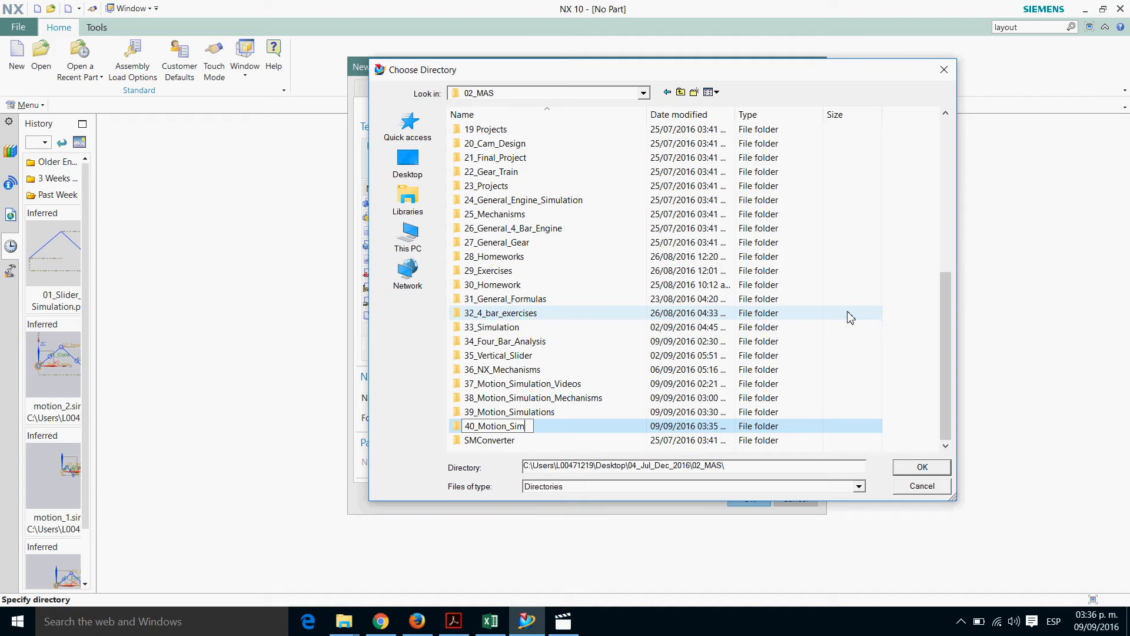
type("ulations")
key("Return")
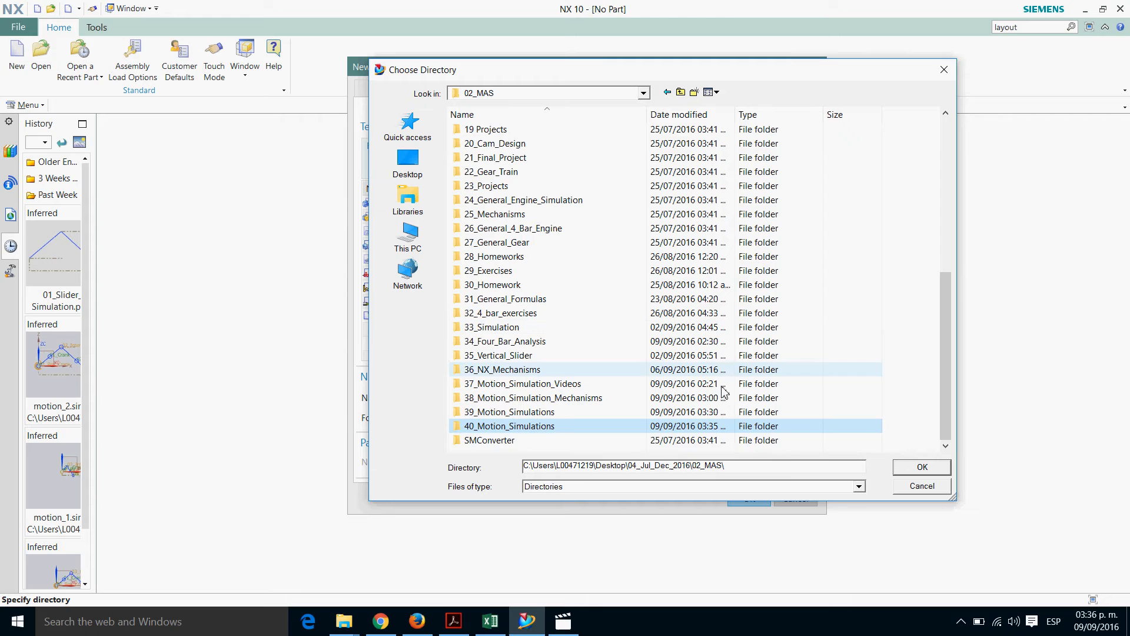
double_click(537, 432)
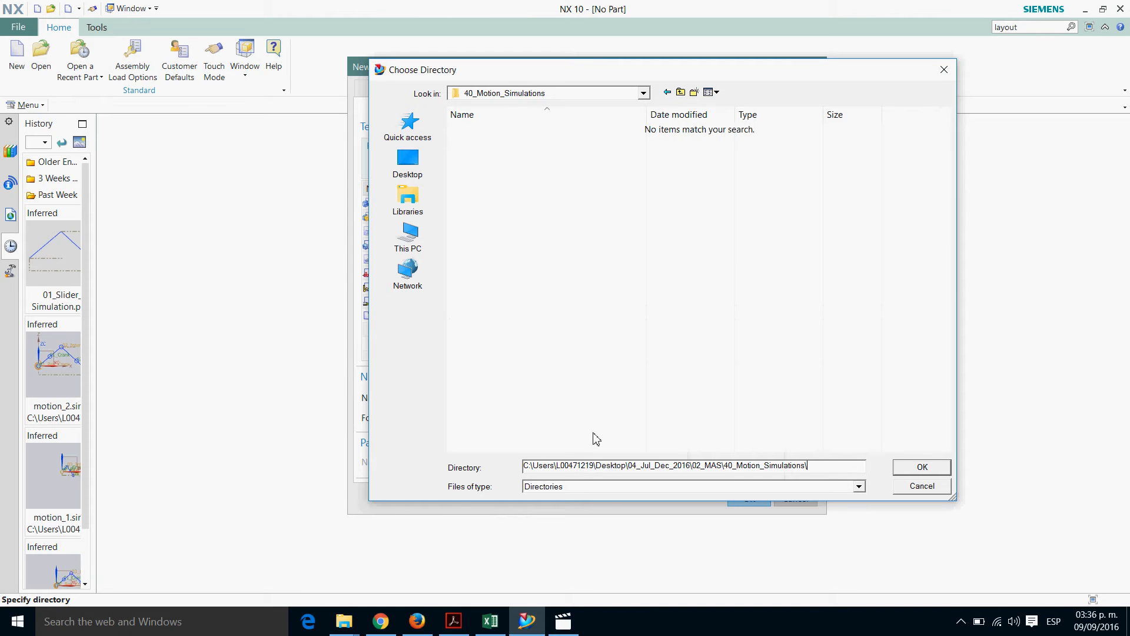
left_click(922, 468)
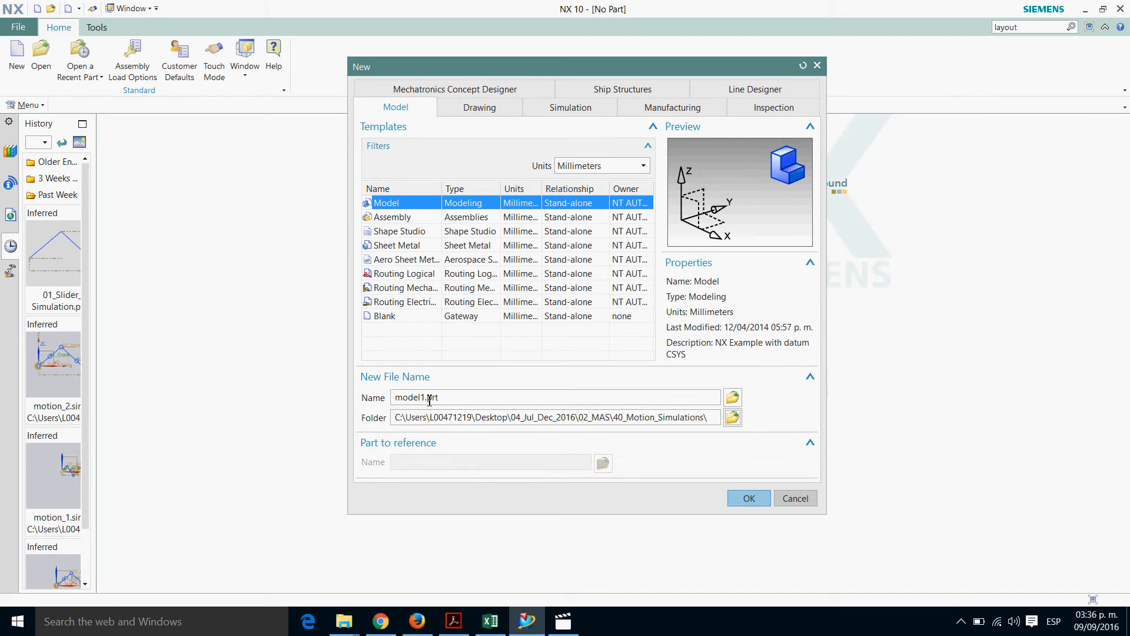
Name the new part 01_Four_Bar_Mechanism.prt and create it
left_click_drag(426, 398, 312, 391)
type("01_Four_bar")
key("BackSpace")
key("BackSpace")
key("BackSpace")
type("Bar_Mechanism")
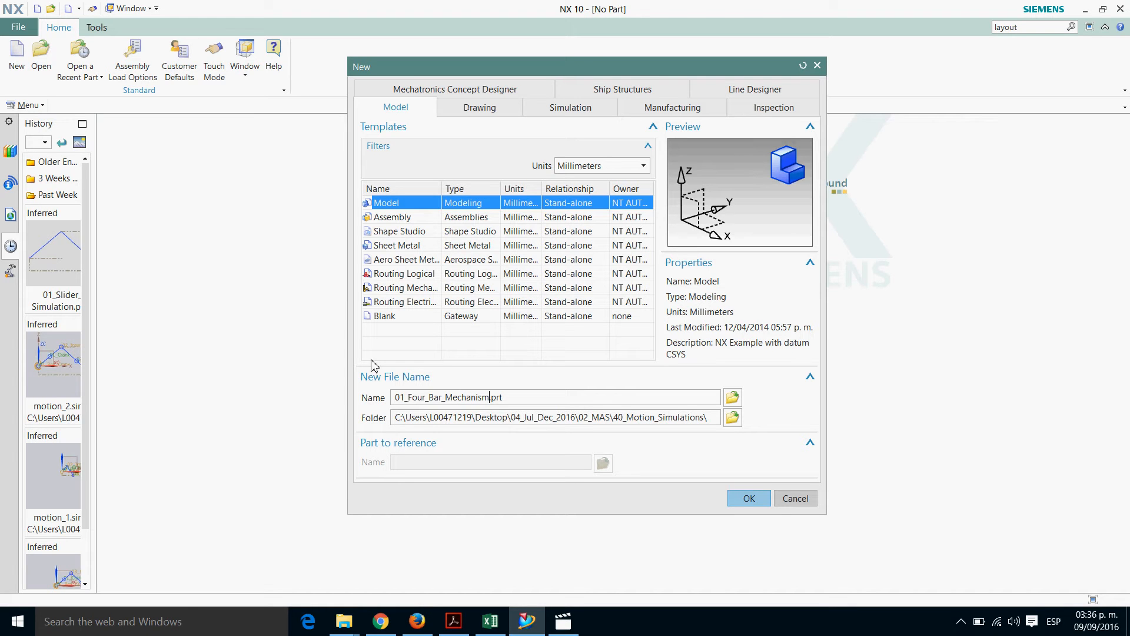
left_click(746, 501)
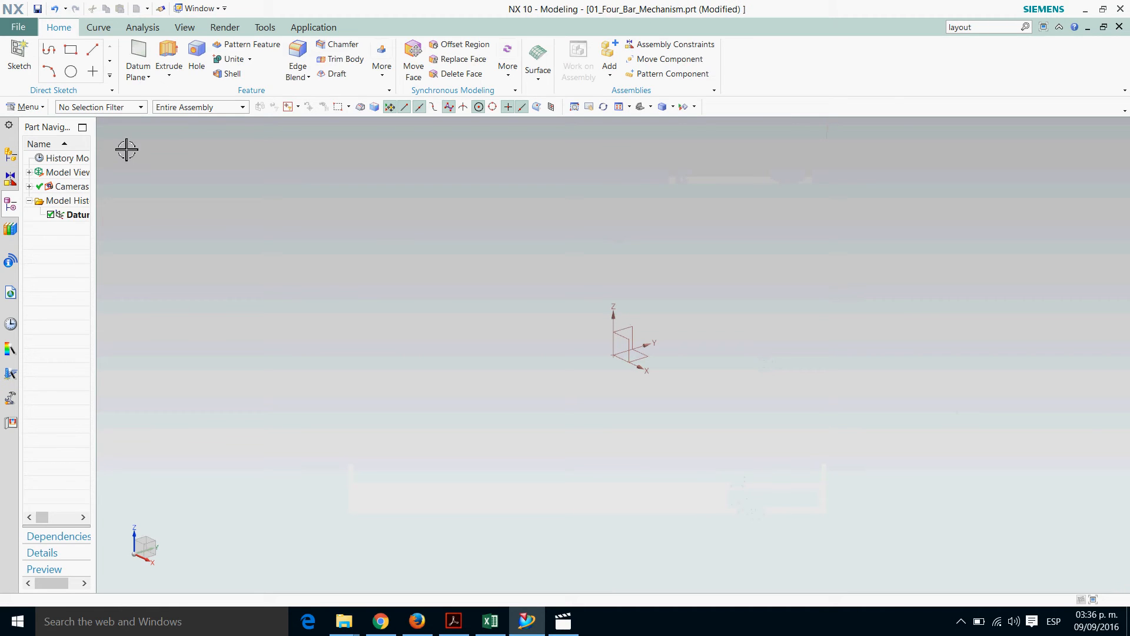
Create a sketch on the XZ plane of the datum coordinate system
left_click(25, 66)
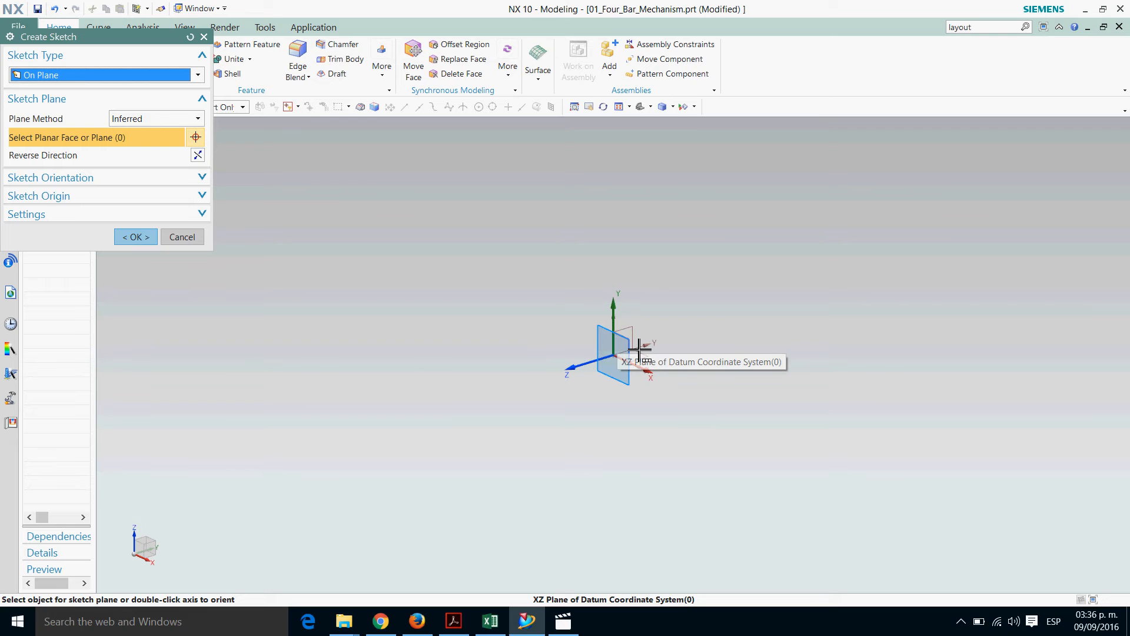
left_click(640, 351)
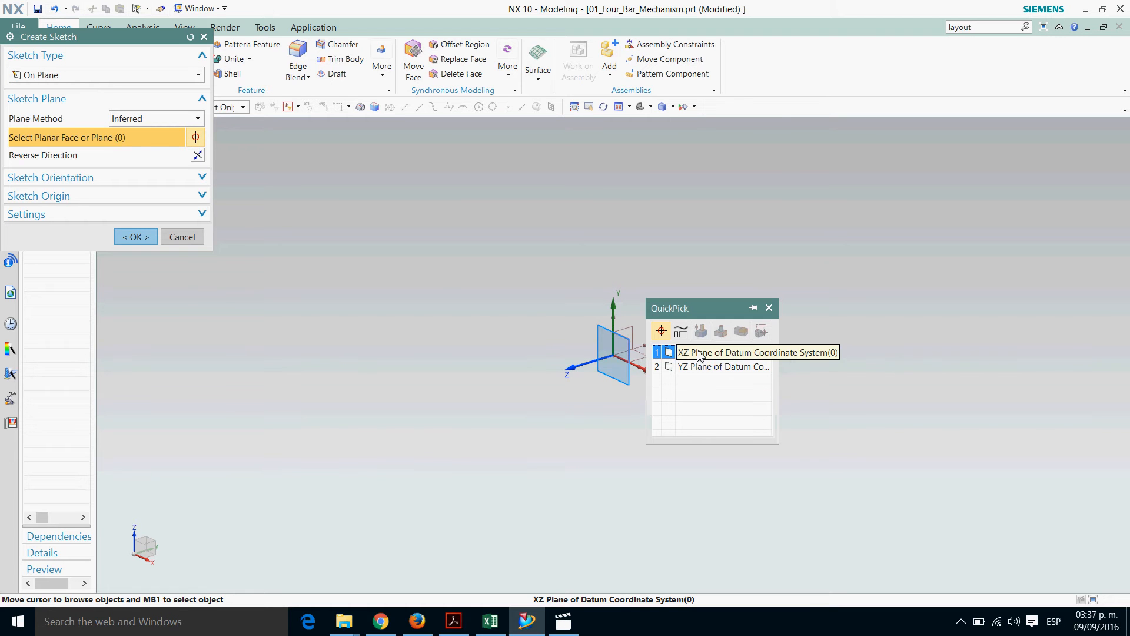
left_click(699, 353)
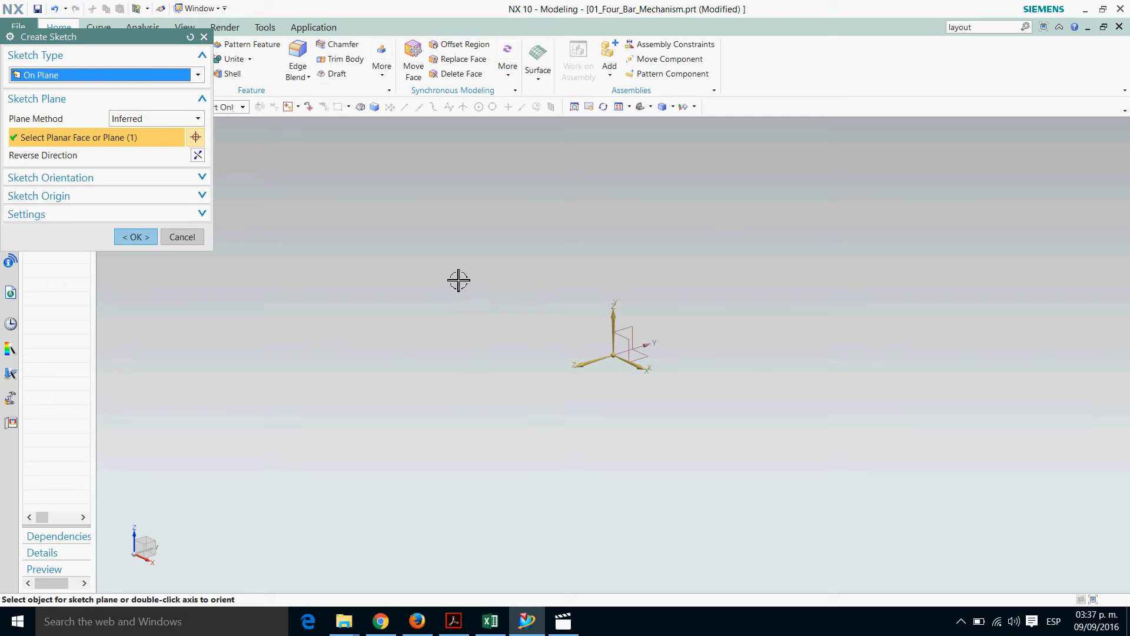
left_click(146, 239)
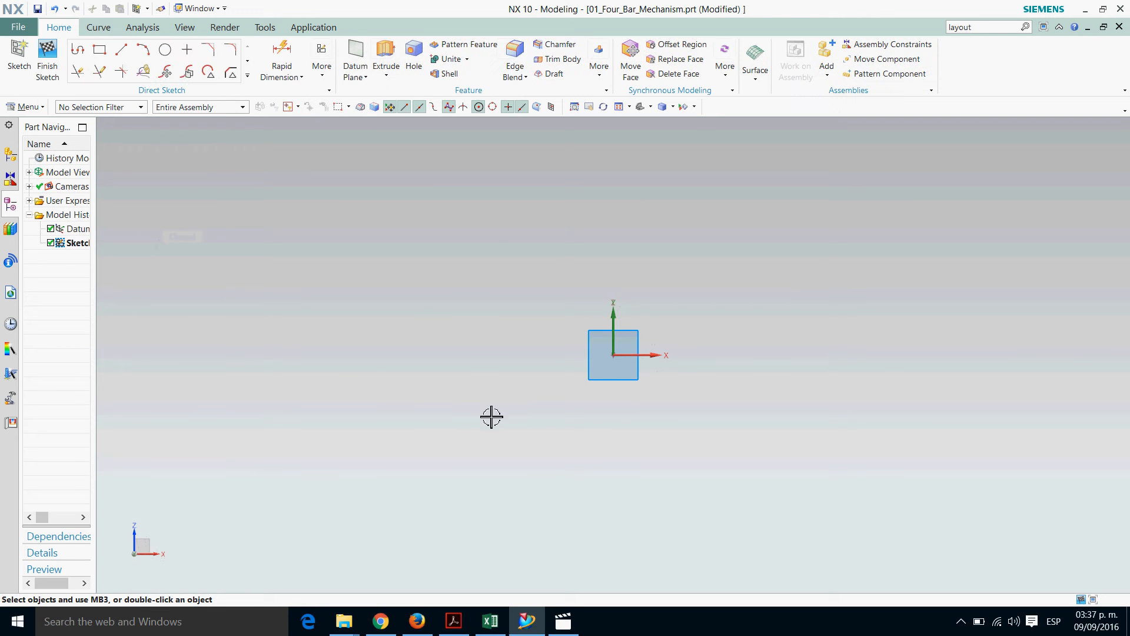
left_click(324, 73)
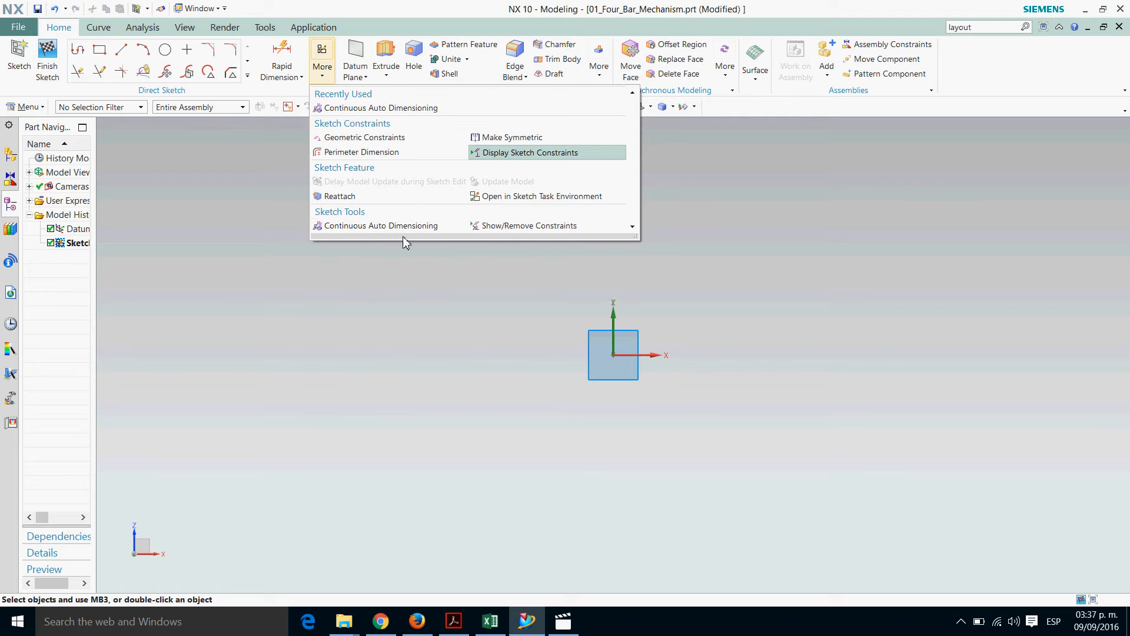
left_click(428, 310)
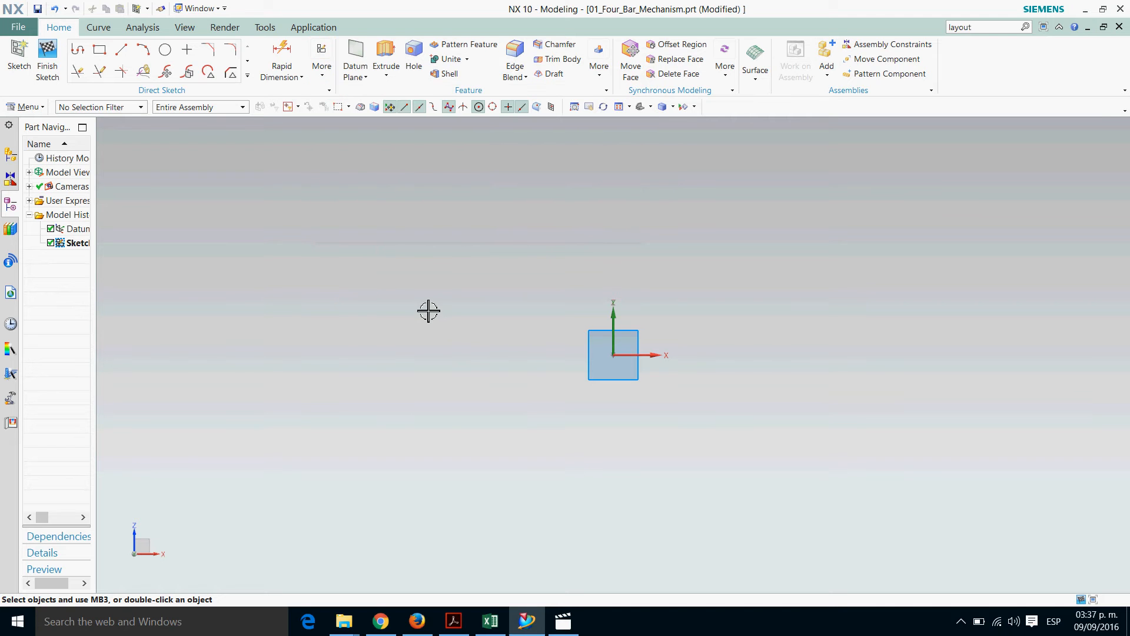
left_click(325, 79)
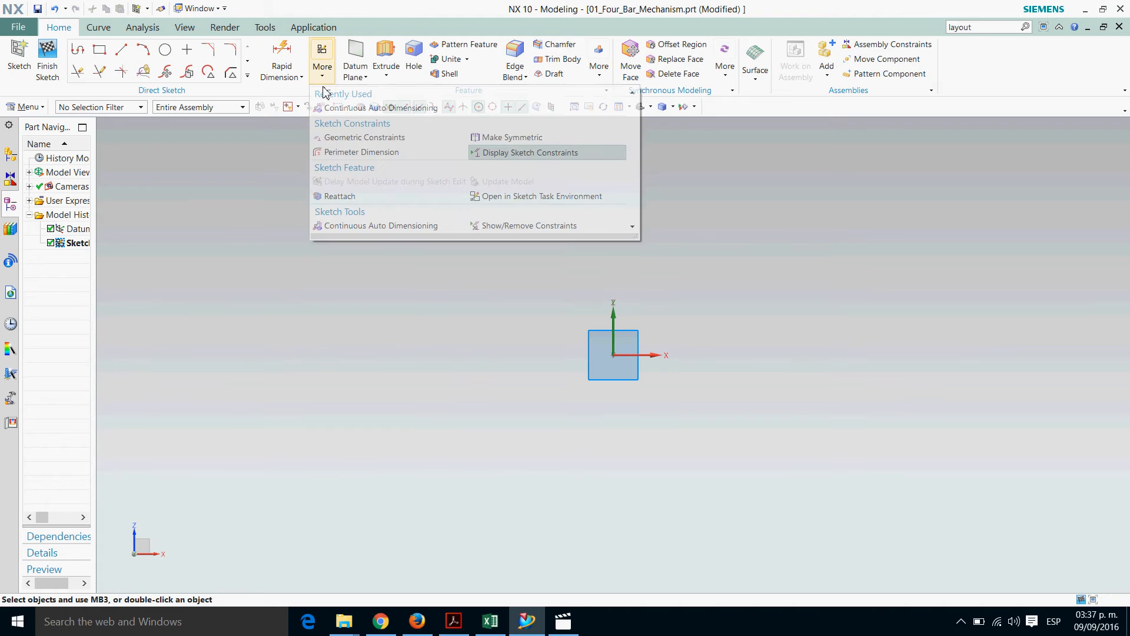
left_click(380, 305)
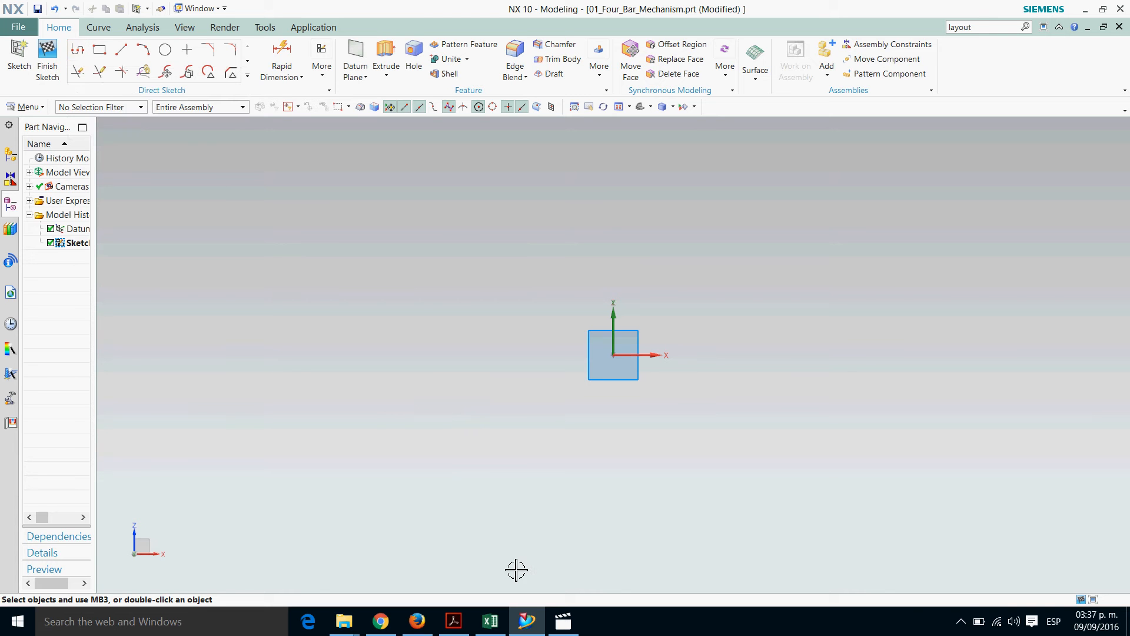
Switch to the Excel workbook 01_Four_Bar_Slider_General_Horizontal_Base to examine the slider mechanism diagram and link values, then return to NX
left_click(492, 623)
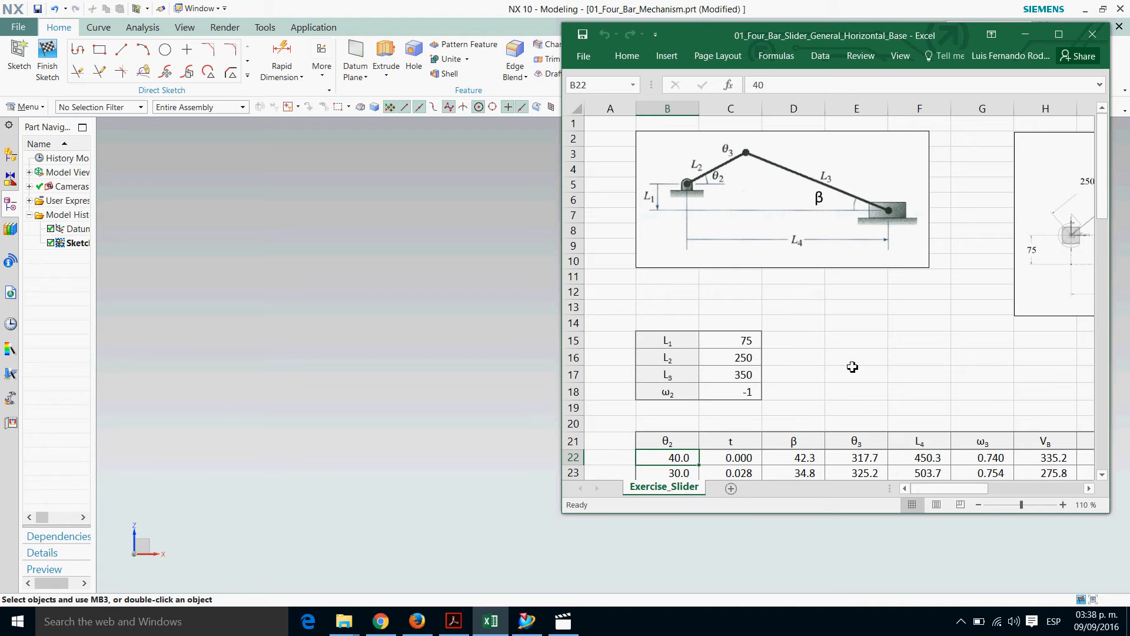
left_click(1026, 34)
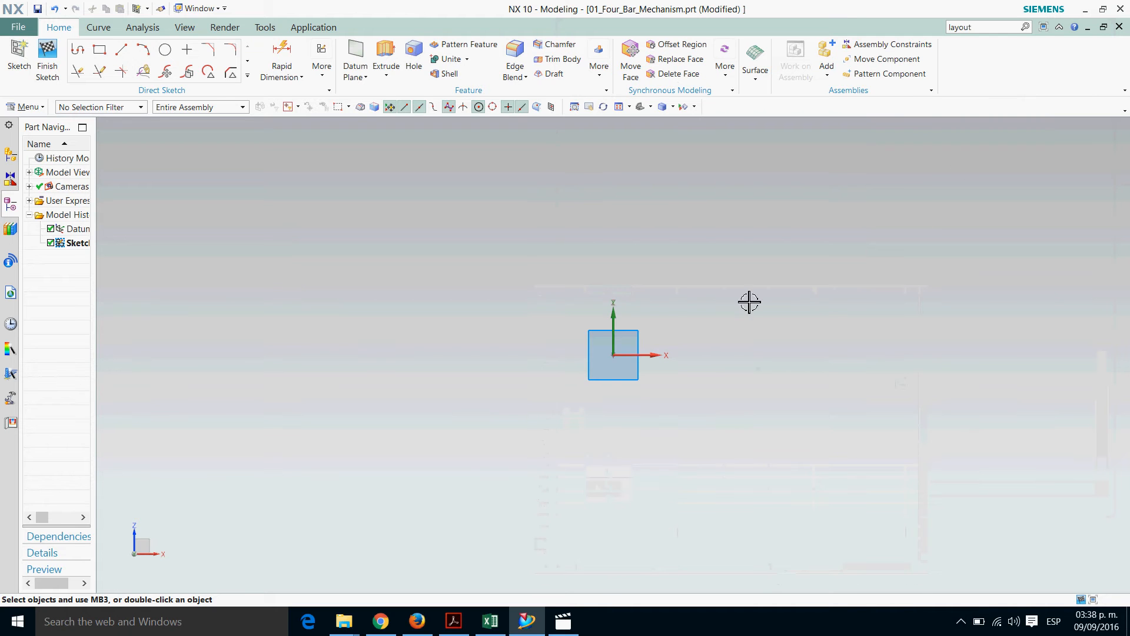
Sketch a closed profile from the origin with lines about 79 mm at 46° and 139 mm at 313°, a horizontal base and a vertical closing line
left_click(76, 51)
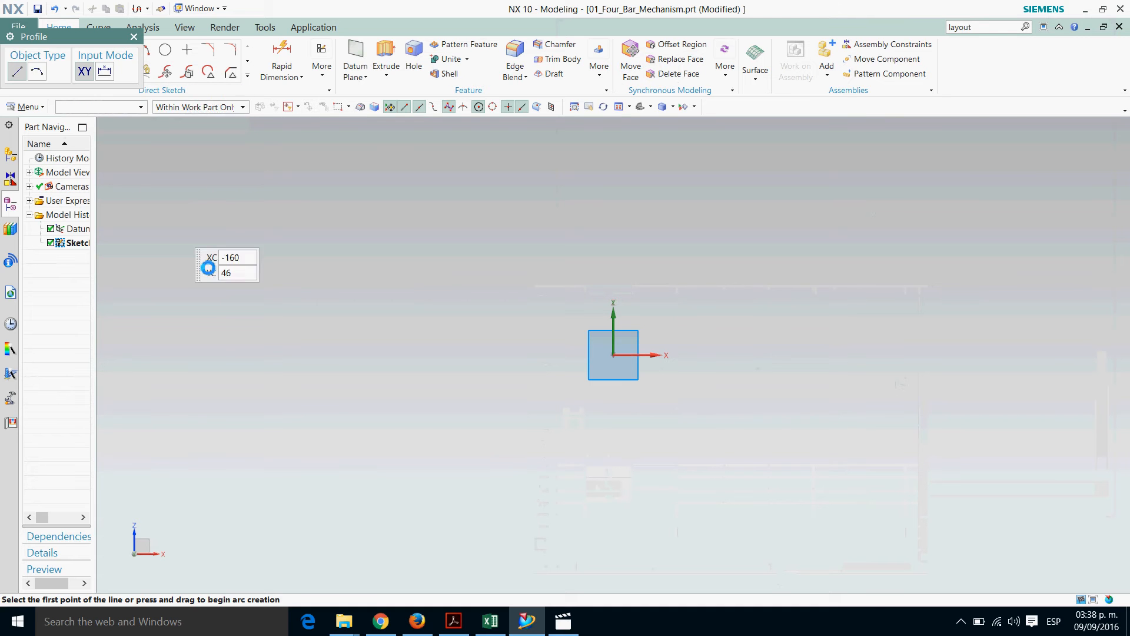
left_click(620, 362)
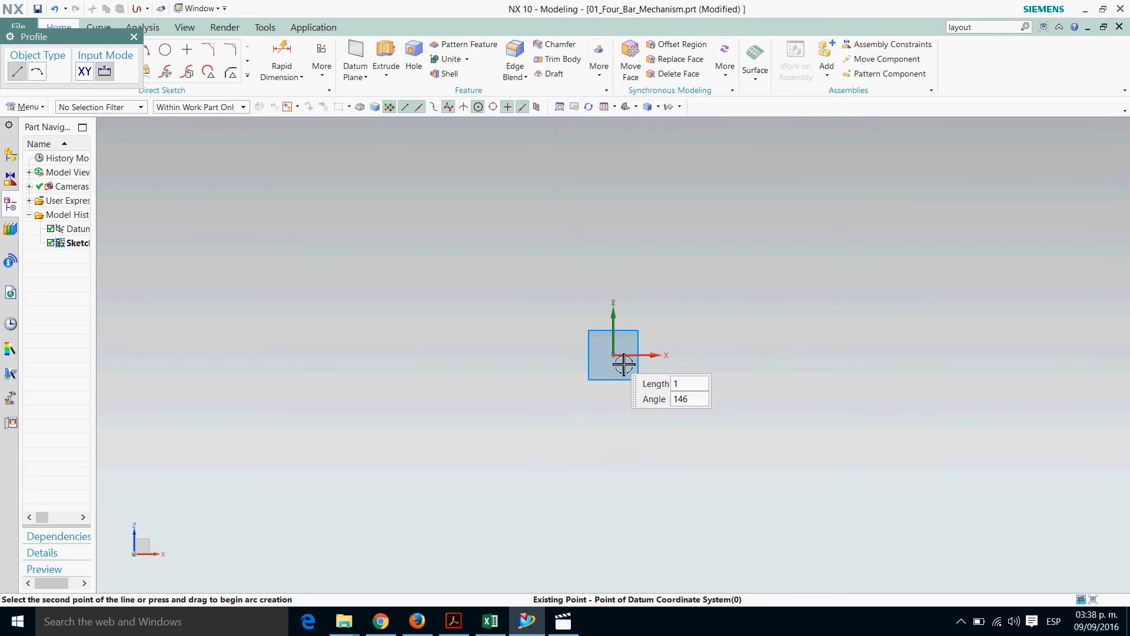
left_click(763, 199)
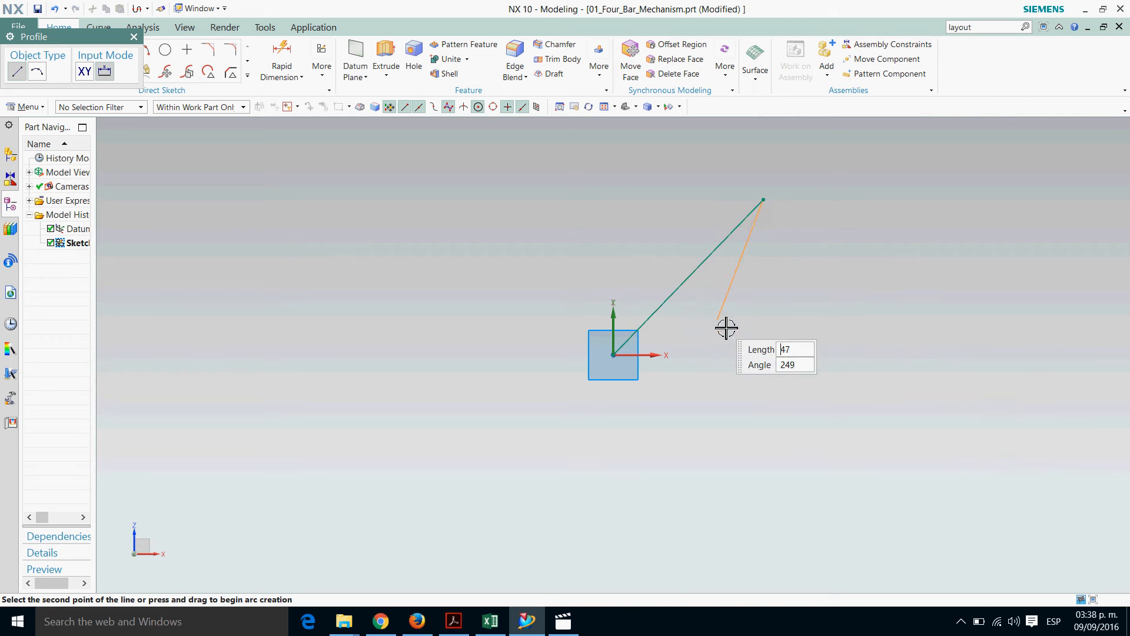
left_click(1032, 488)
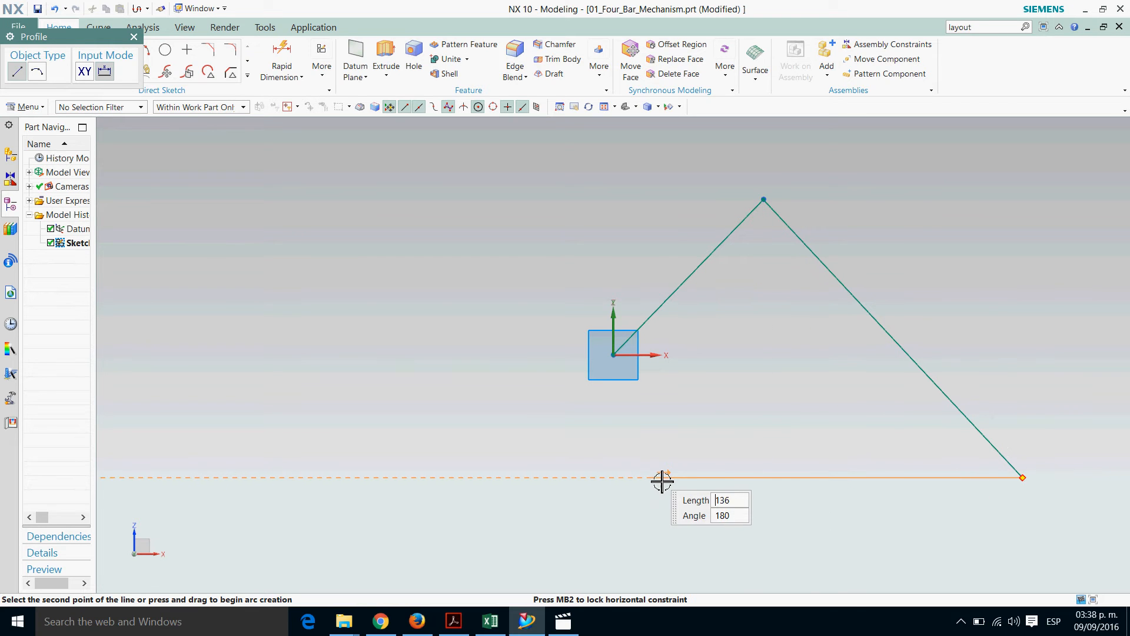
left_click(616, 478)
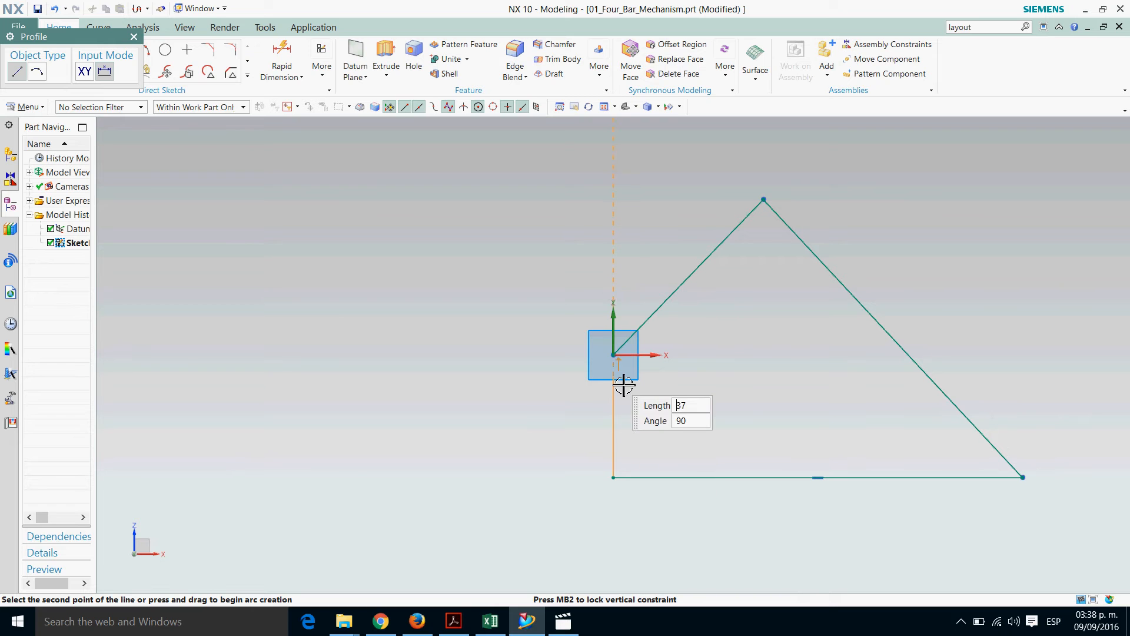
left_click(615, 356)
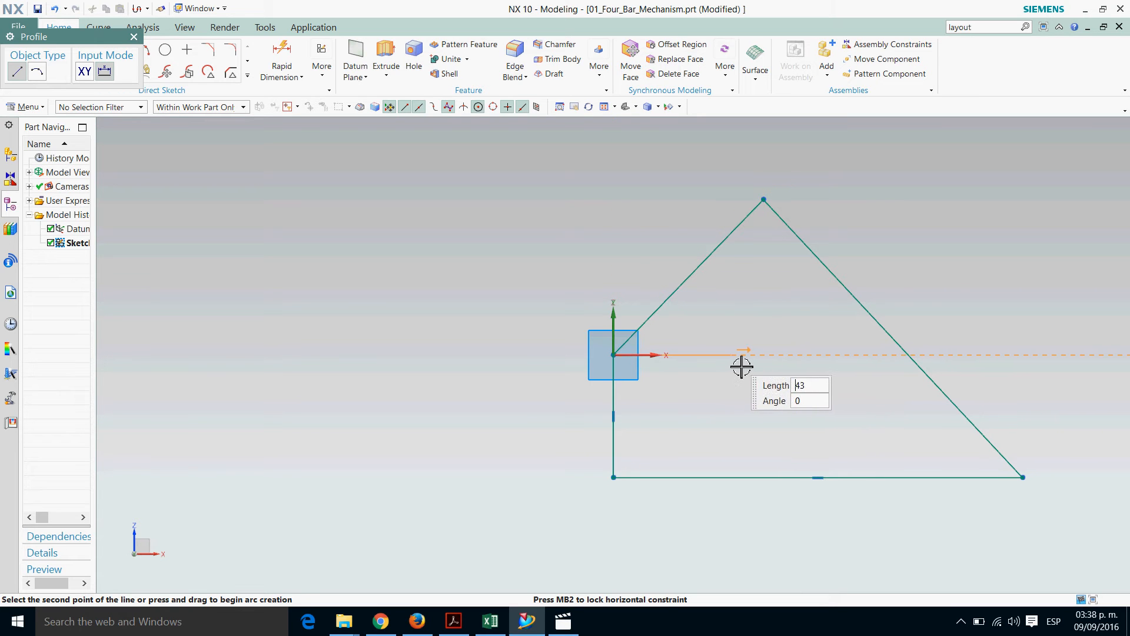
Add a short horizontal line from the origin along the X axis and end the profile
left_click(723, 359)
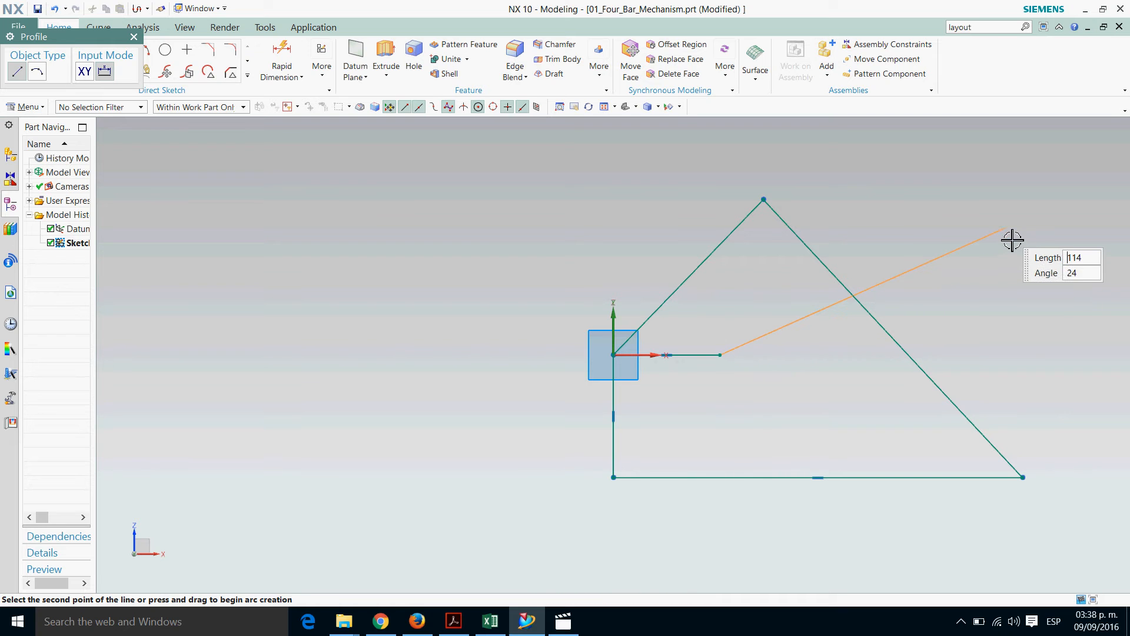
key("Escape")
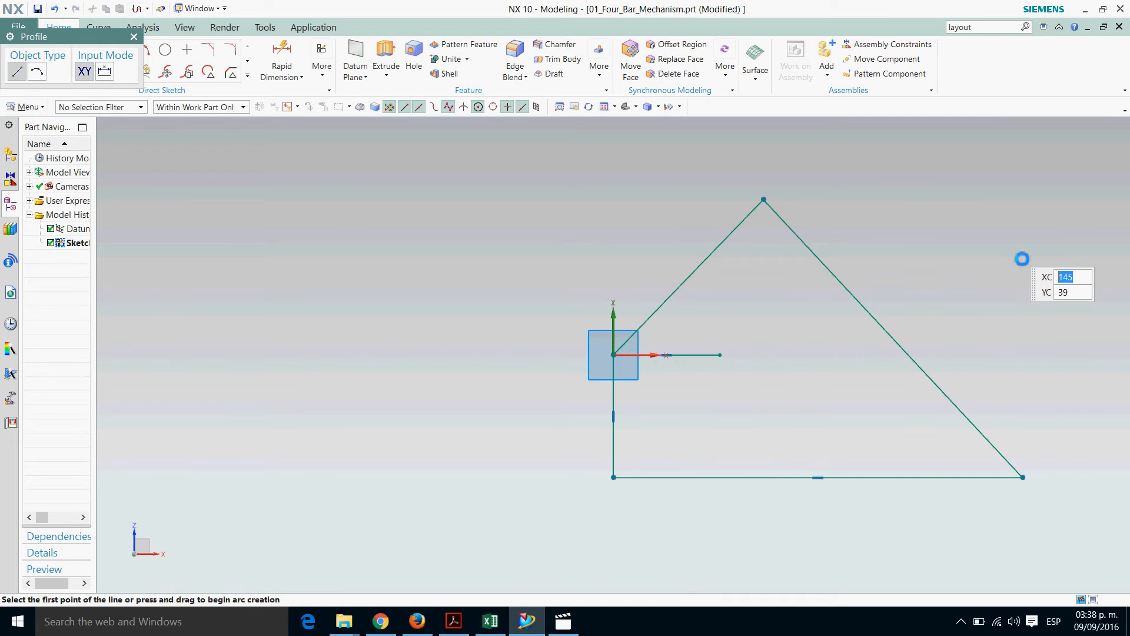
key("Escape")
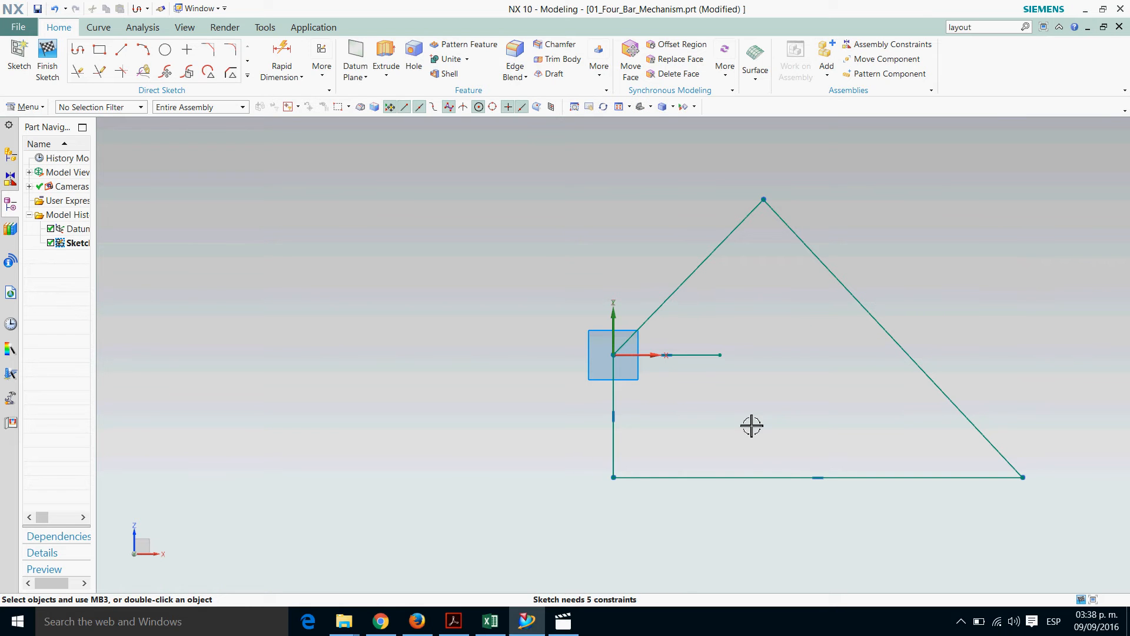
Convert the short horizontal line at the origin, the vertical line and the horizontal base line to reference curves
left_click(715, 367)
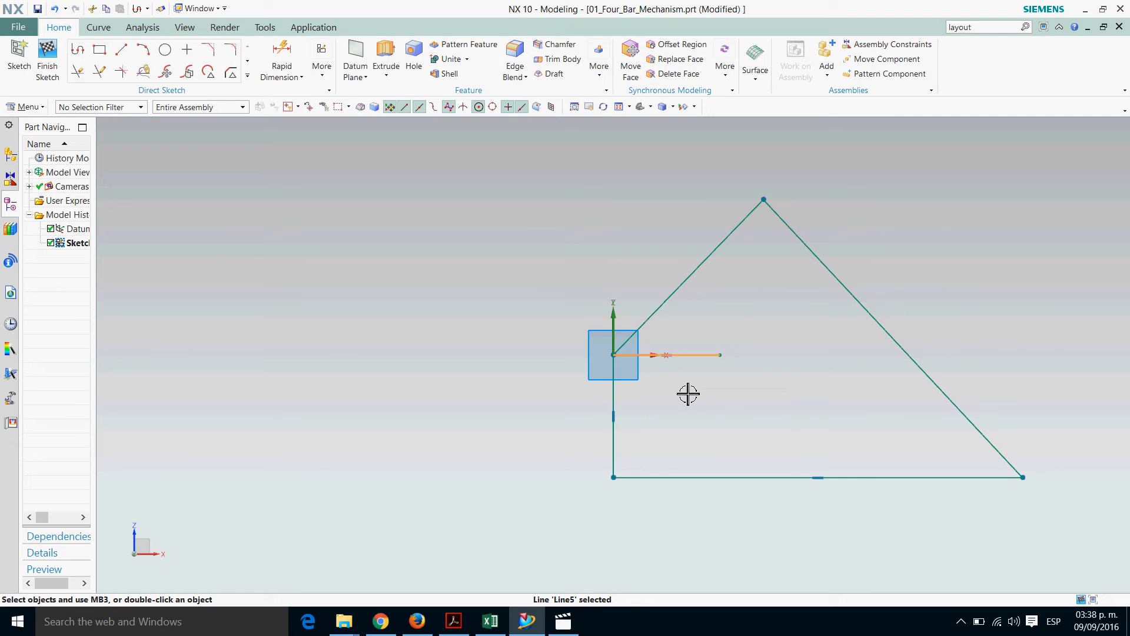
left_click(627, 406)
left_click(714, 482)
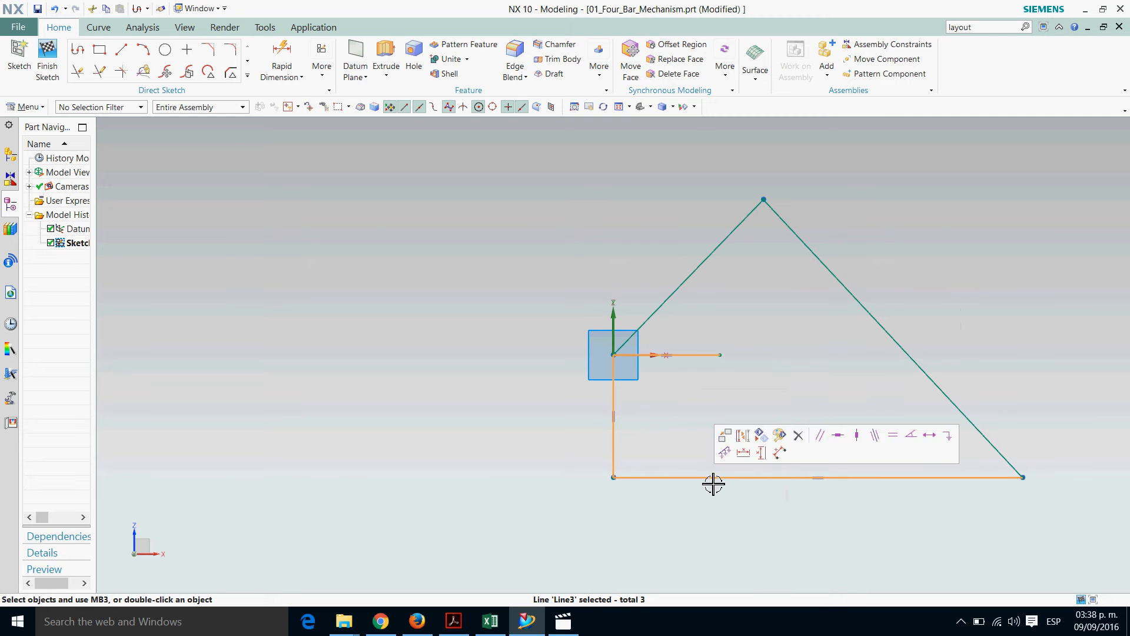
left_click(743, 435)
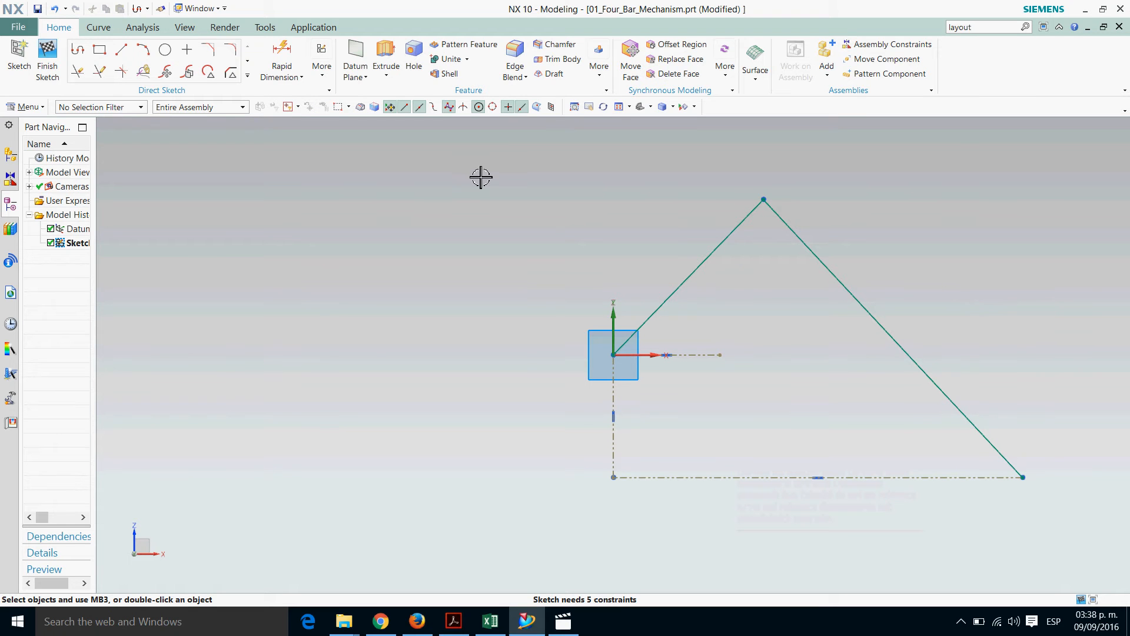
Dimension the inclined line from the origin at 250 mm, checking the L2 value in the Excel workbook
left_click(280, 53)
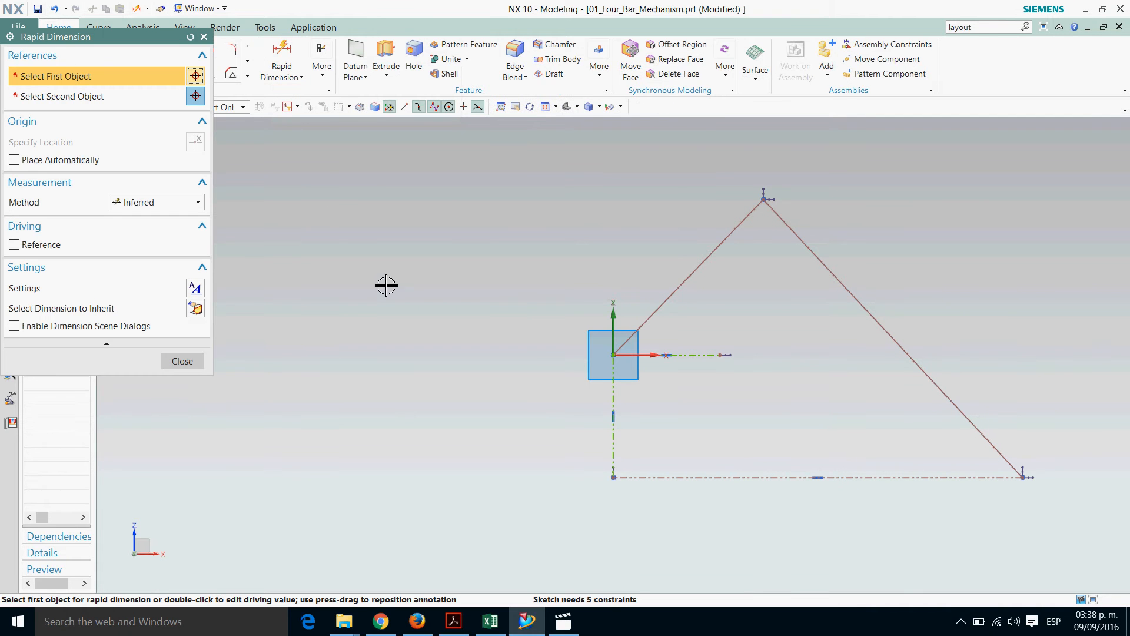
left_click(681, 286)
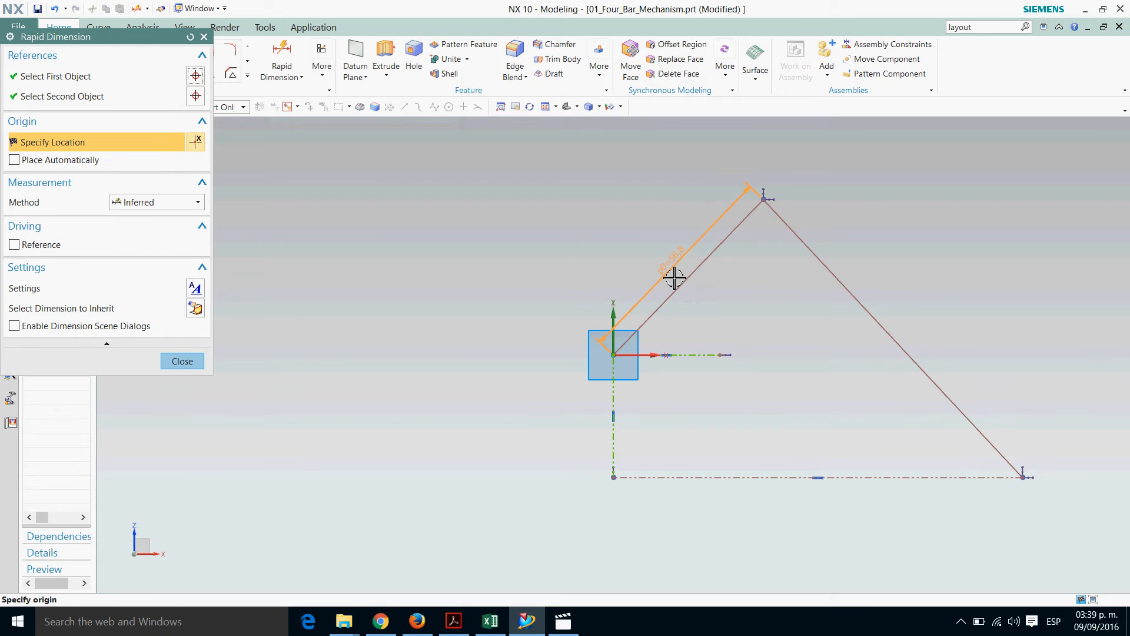
left_click(674, 278)
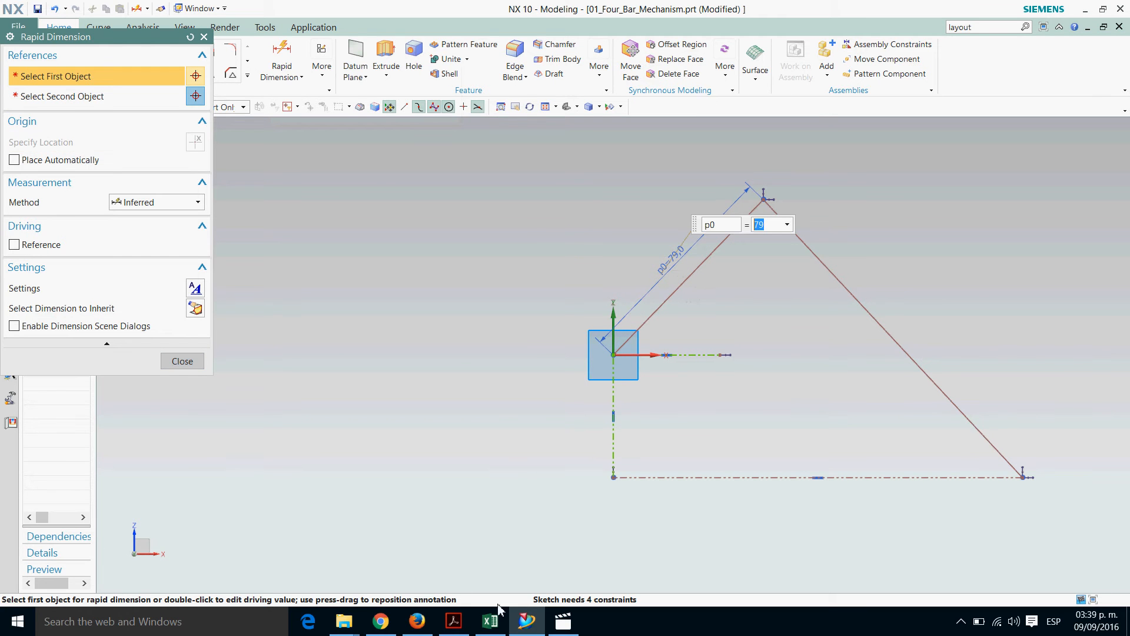
left_click(491, 622)
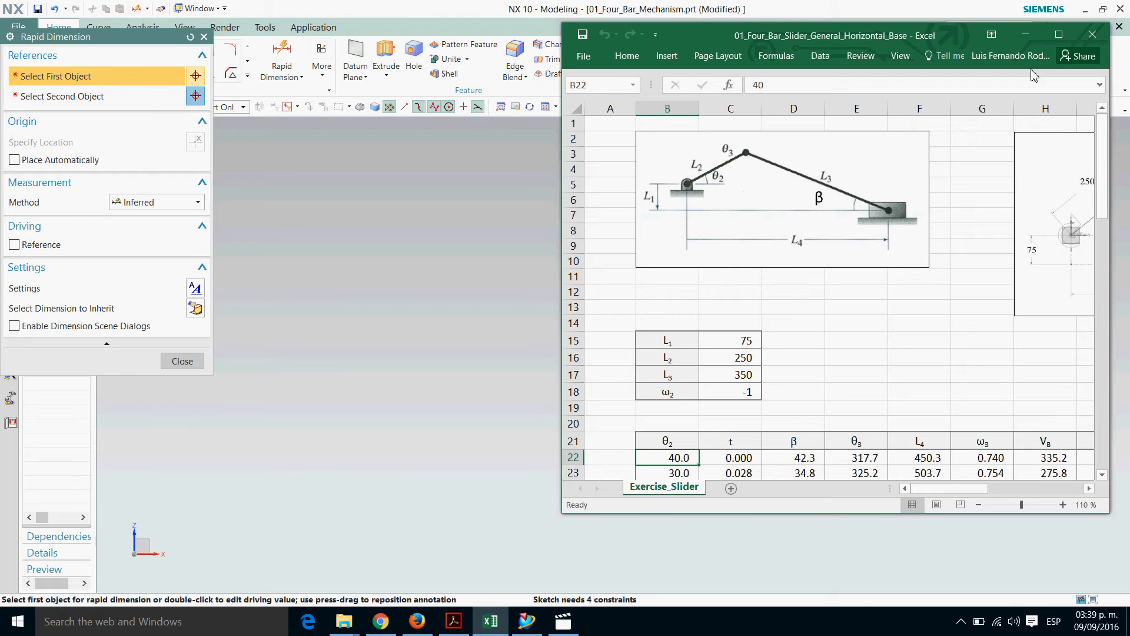
left_click(1026, 36)
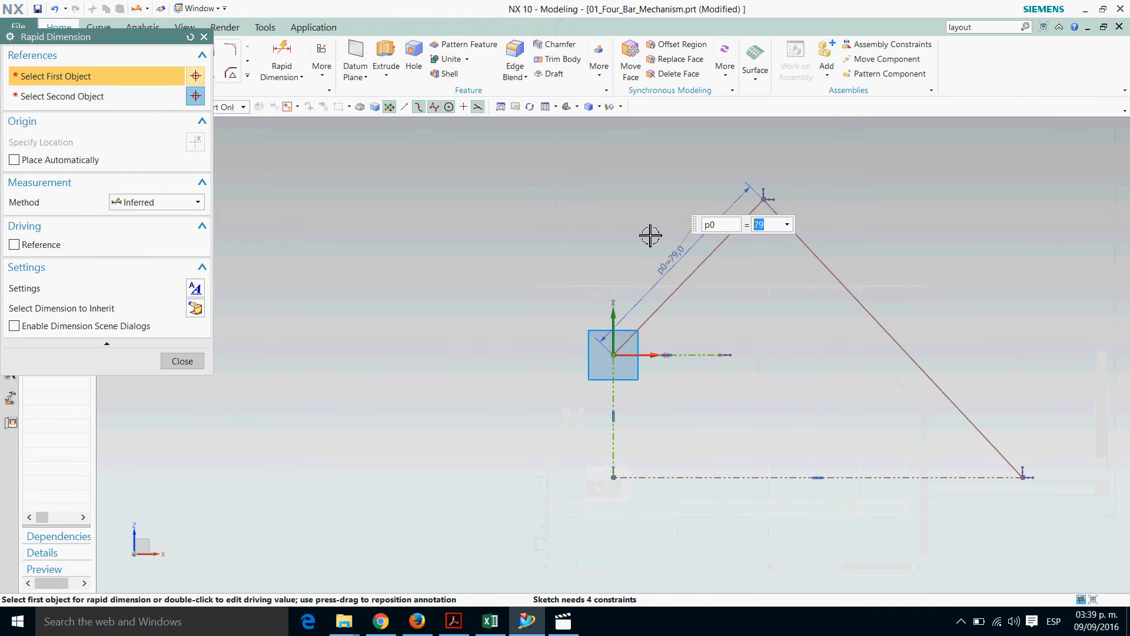
type("250")
key("Return")
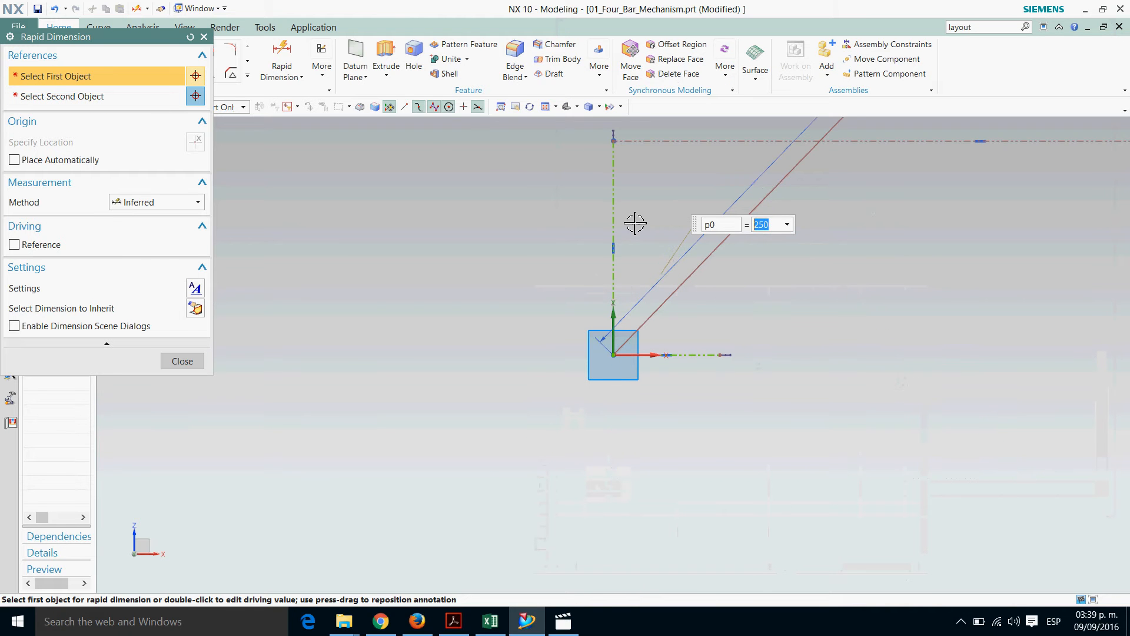
scroll(762, 537, "down", 5)
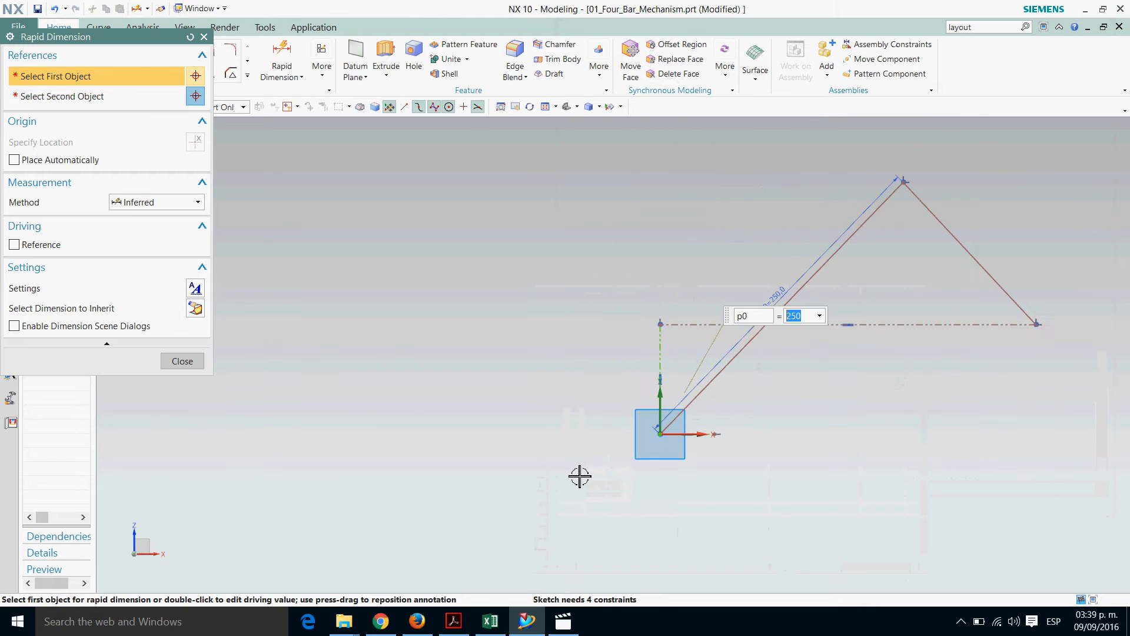
key("Escape")
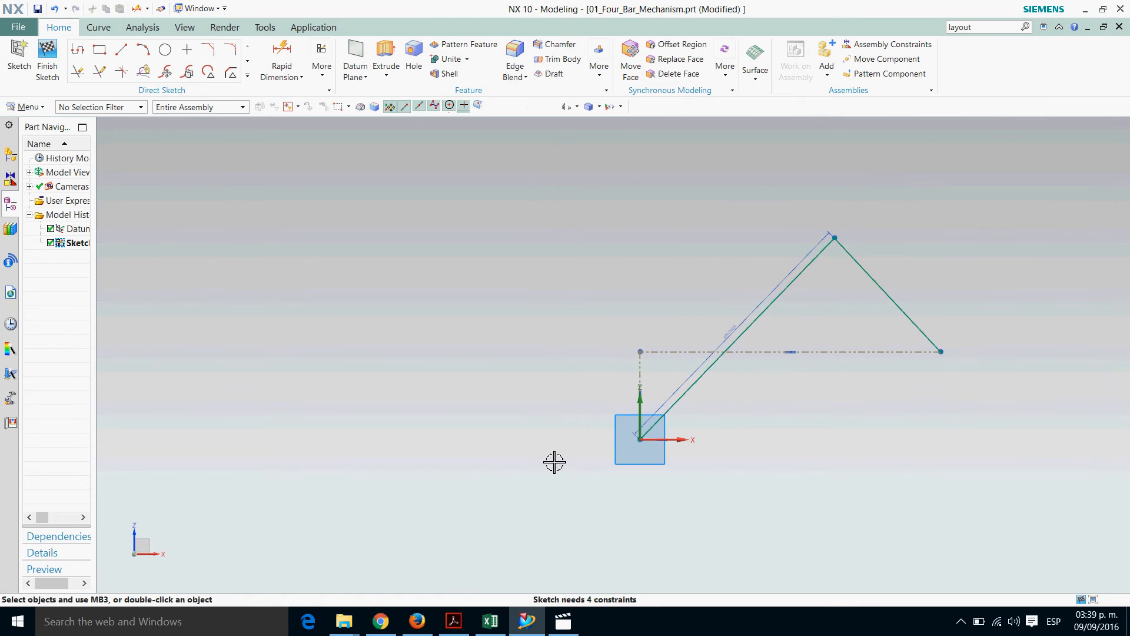
Move the 250 mm dimension farther from its line and reposition the horizontal base line below the origin
left_click_drag(740, 331, 732, 318)
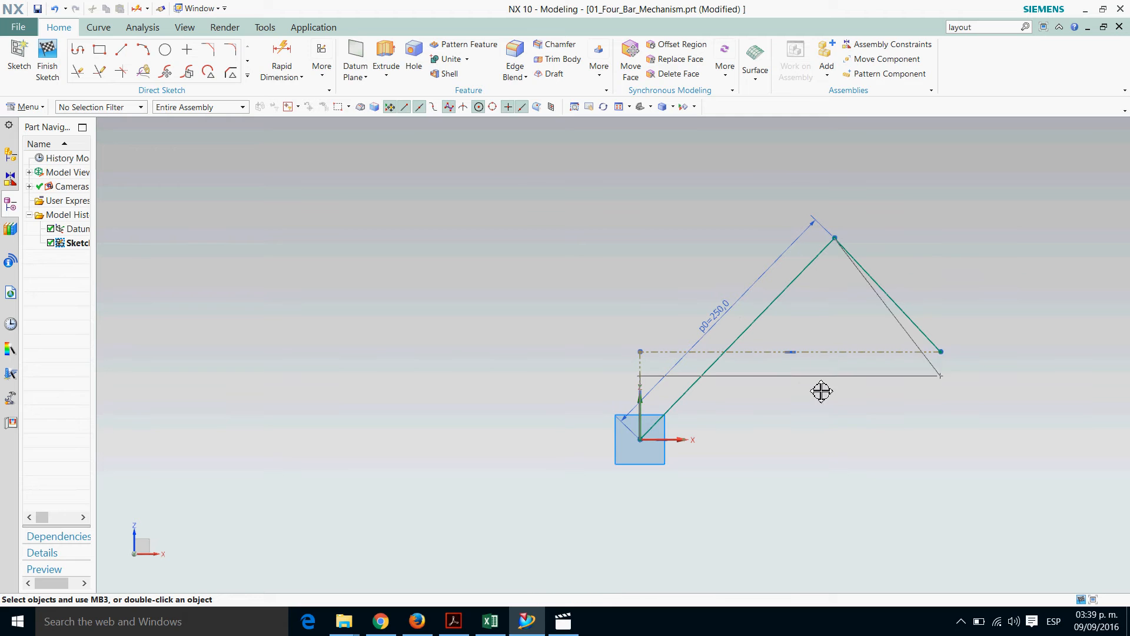
left_click_drag(844, 500, 921, 526)
scroll(505, 280, "down", 1)
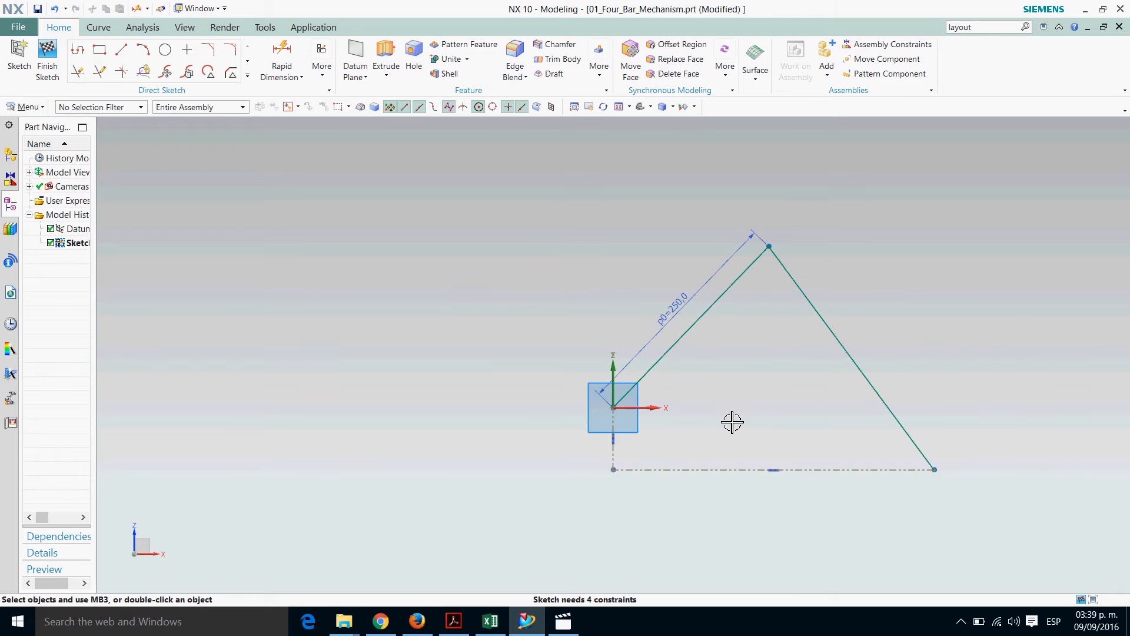
Lengthen the short horizontal reference line along the X axis by moving its free endpoint away from the origin
scroll(729, 422, "up", 3)
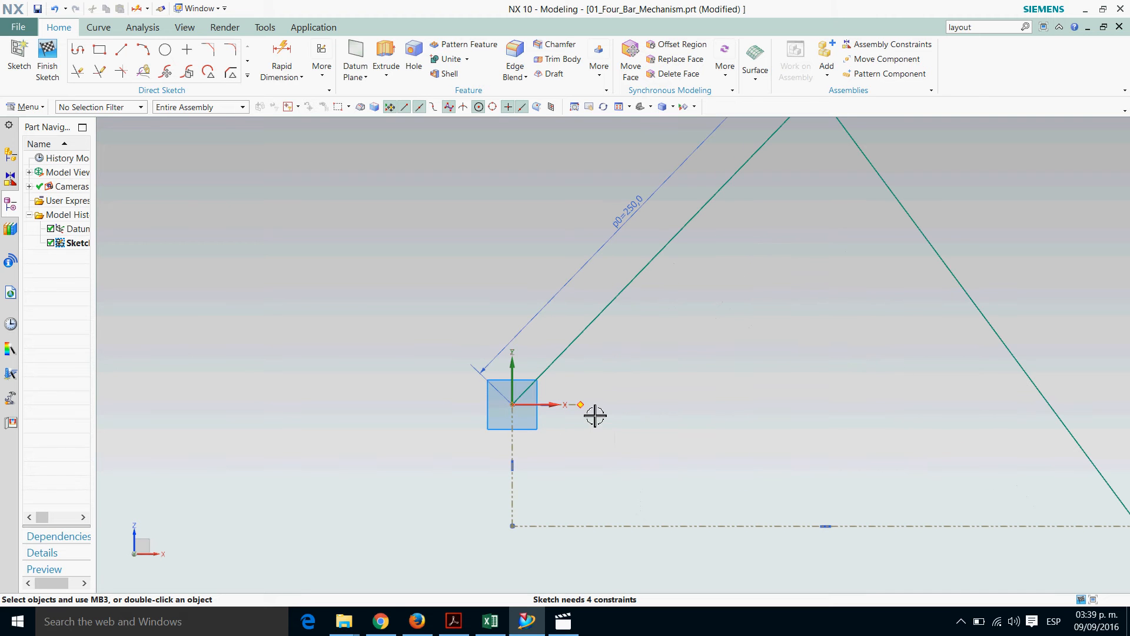
left_click(723, 420)
scroll(506, 404, "down", 2)
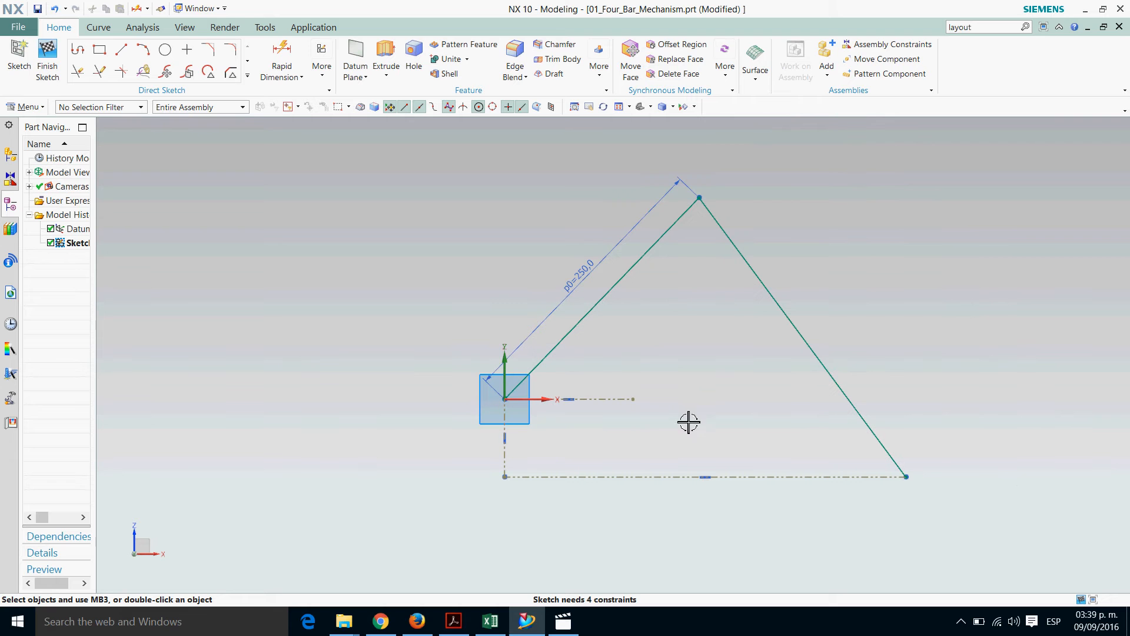
scroll(446, 314, "up", 1)
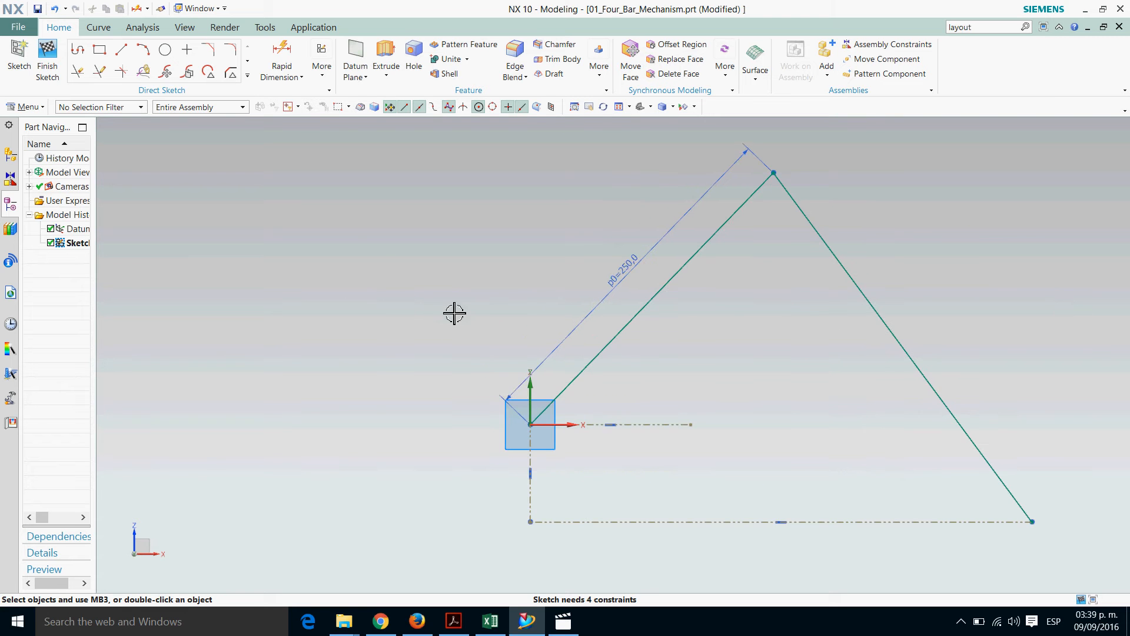
scroll(377, 274, "down", 1)
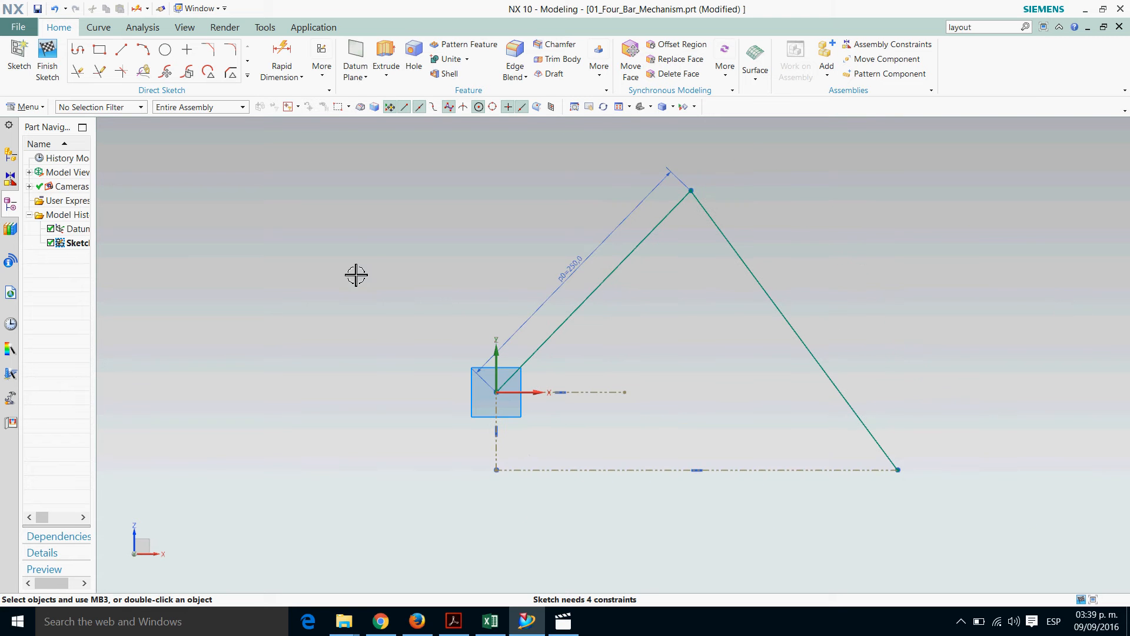
Dimension the vertical reference line between the origin and the base line at 75 mm
left_click(282, 54)
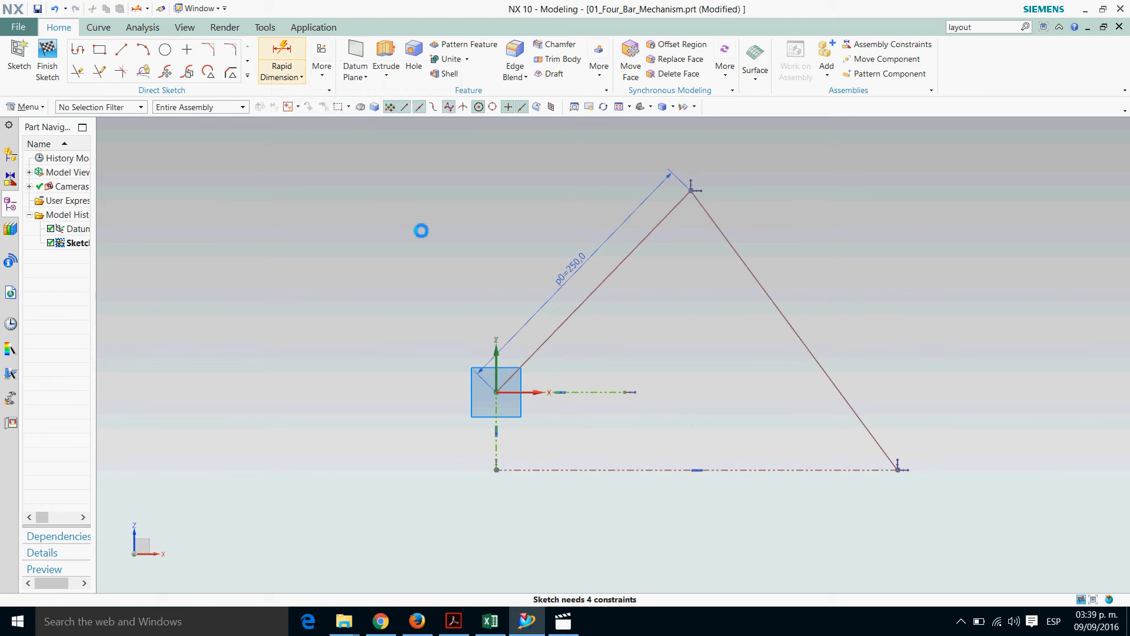
left_click(506, 462)
left_click(474, 449)
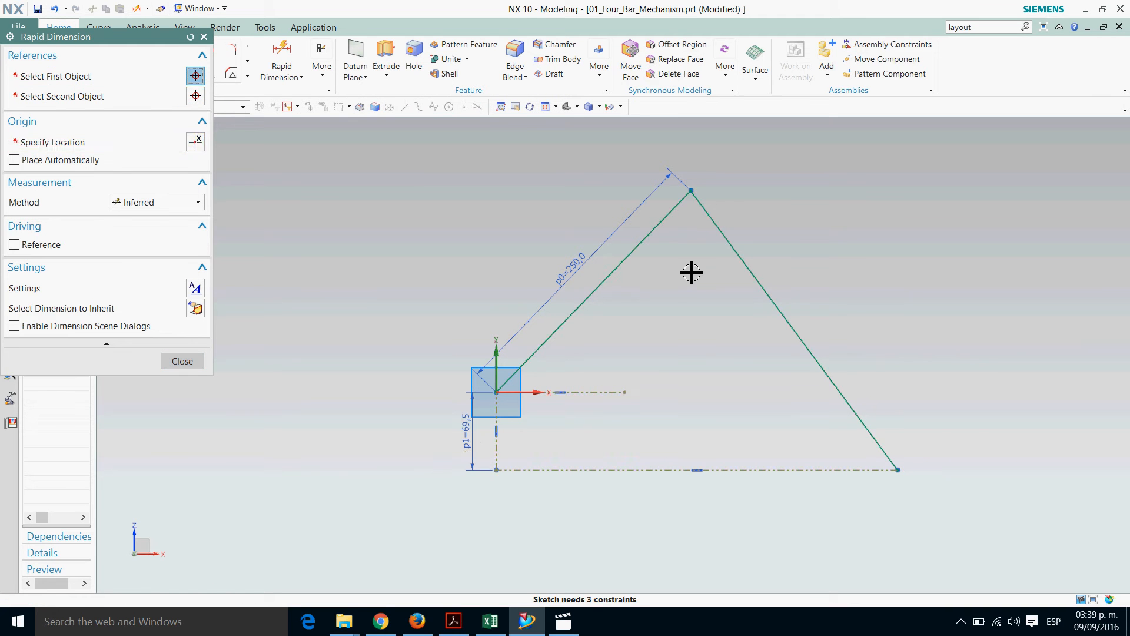
type("75")
key("Return")
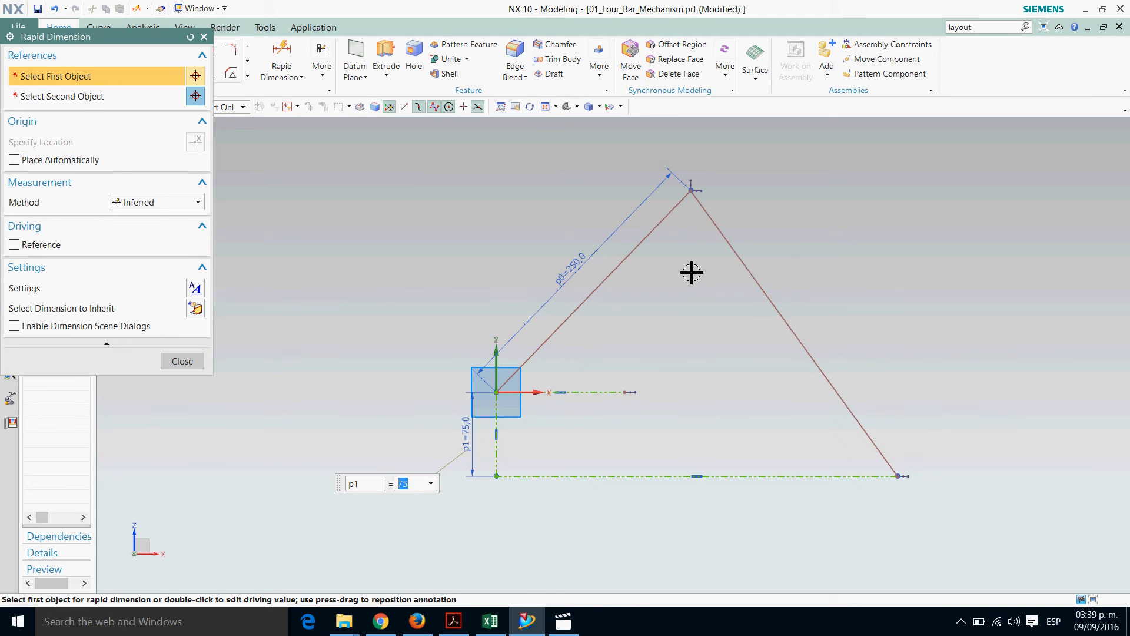
Dimension the second inclined link, from the apex to the end of the base line, at 350 mm
left_click(794, 332)
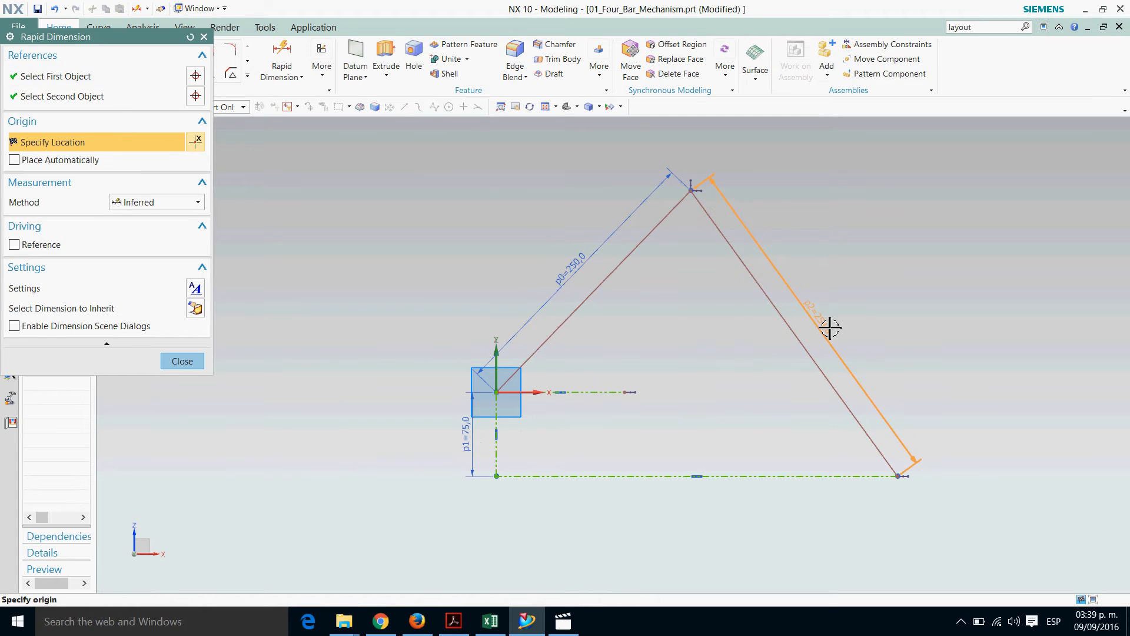
left_click(829, 328)
type("35")
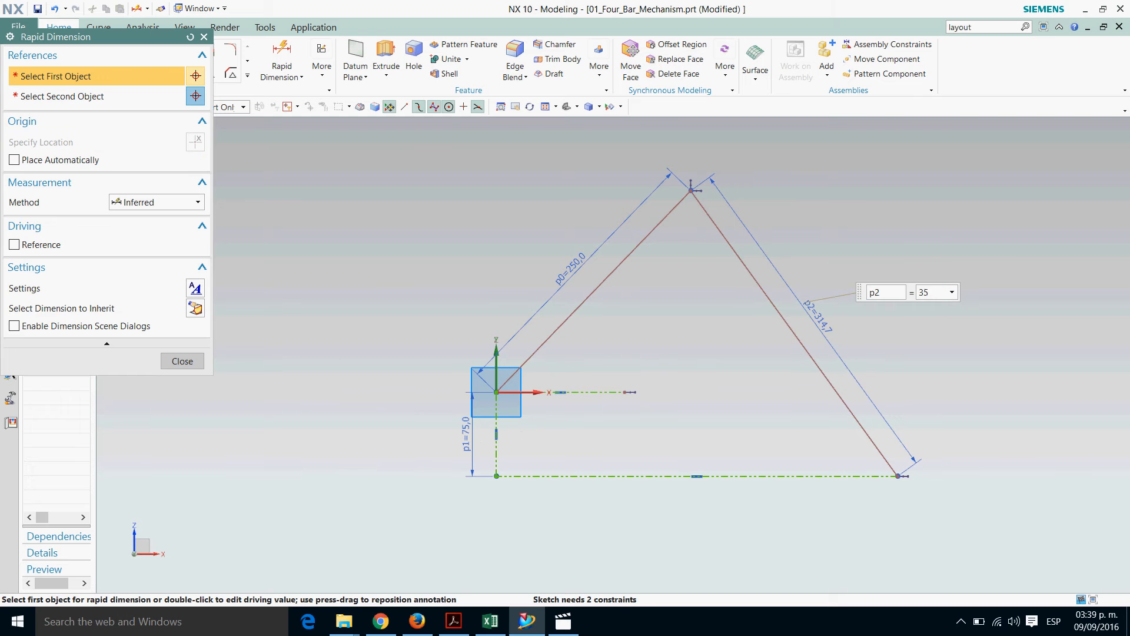
type("0")
key("Return")
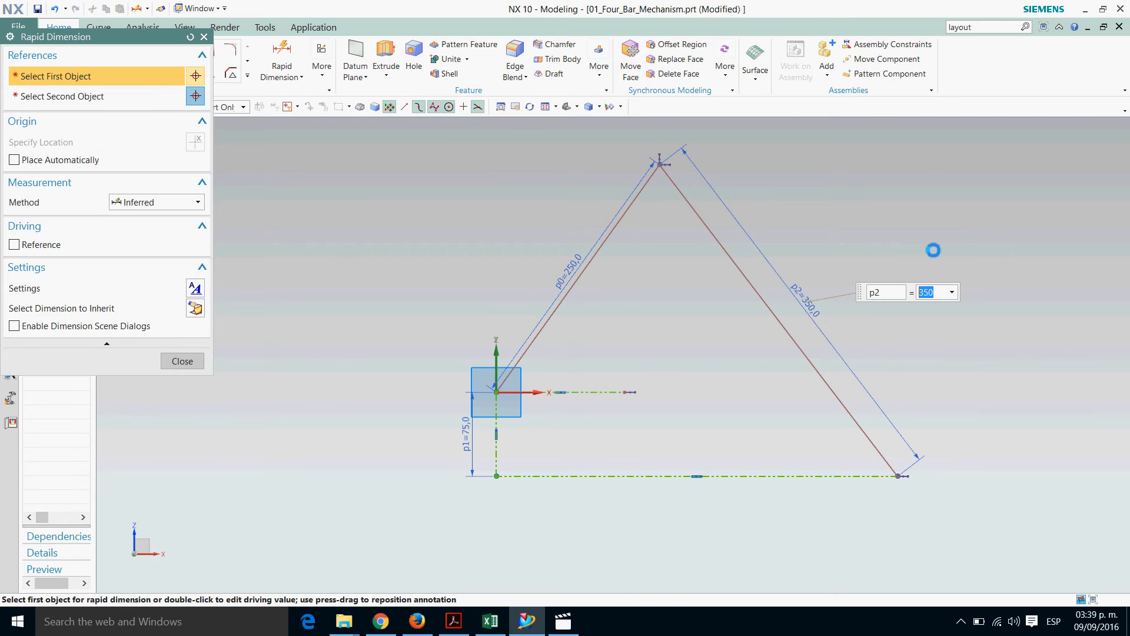
key("Escape")
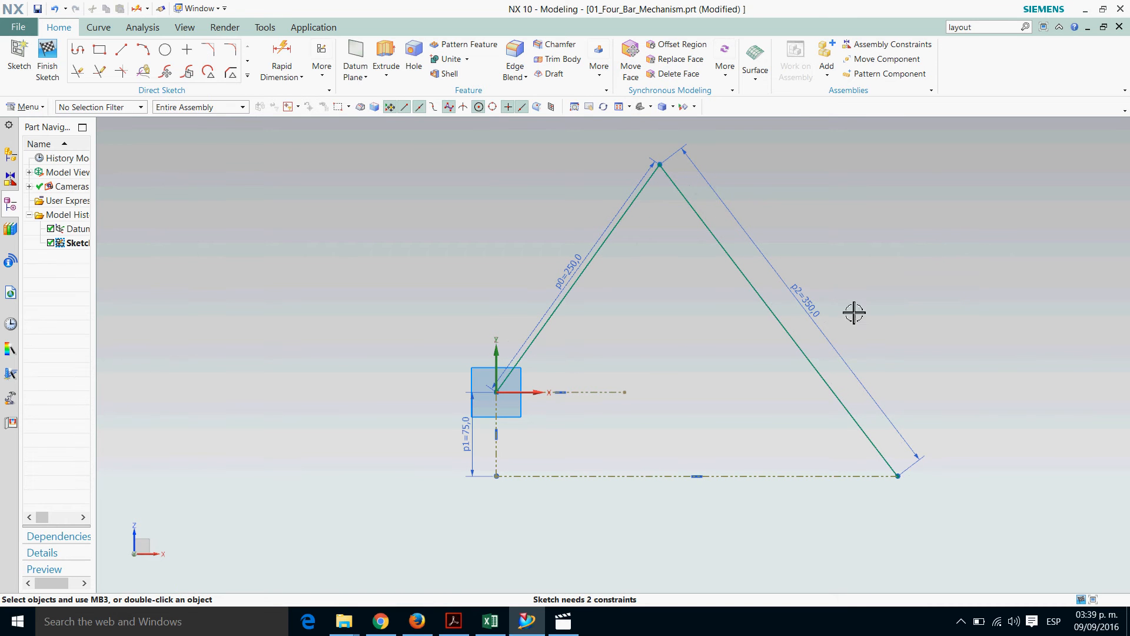
Check the starting θ2 value in the Excel workbook and add a 40° angular dimension between the short horizontal reference line and the 250 mm link
left_click(491, 623)
scroll(737, 412, "down", 1)
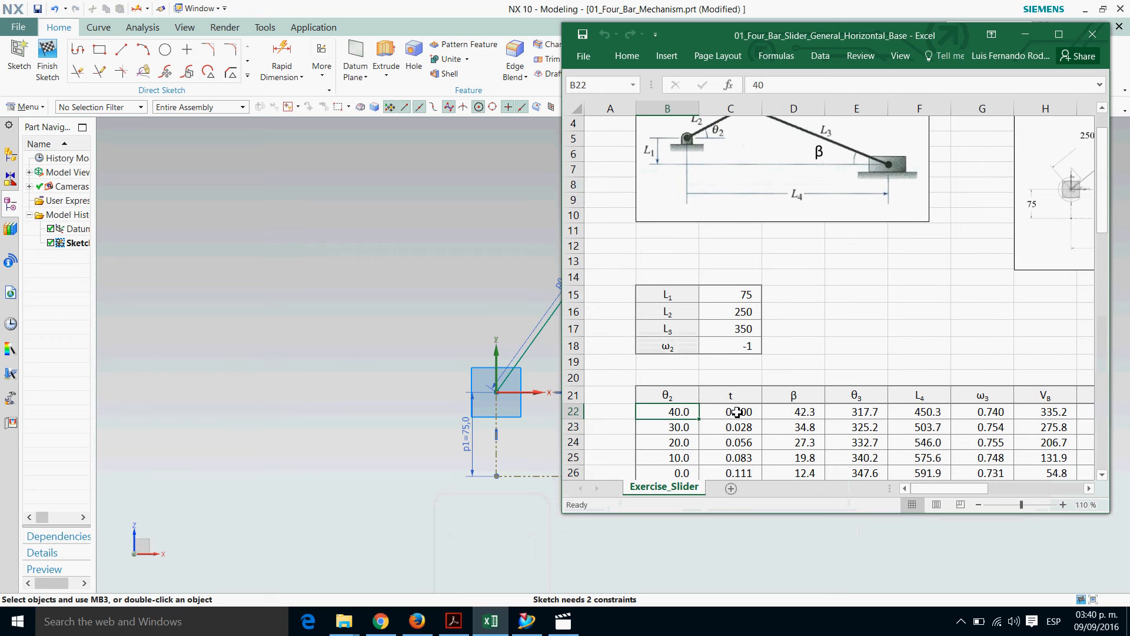
left_click(1027, 34)
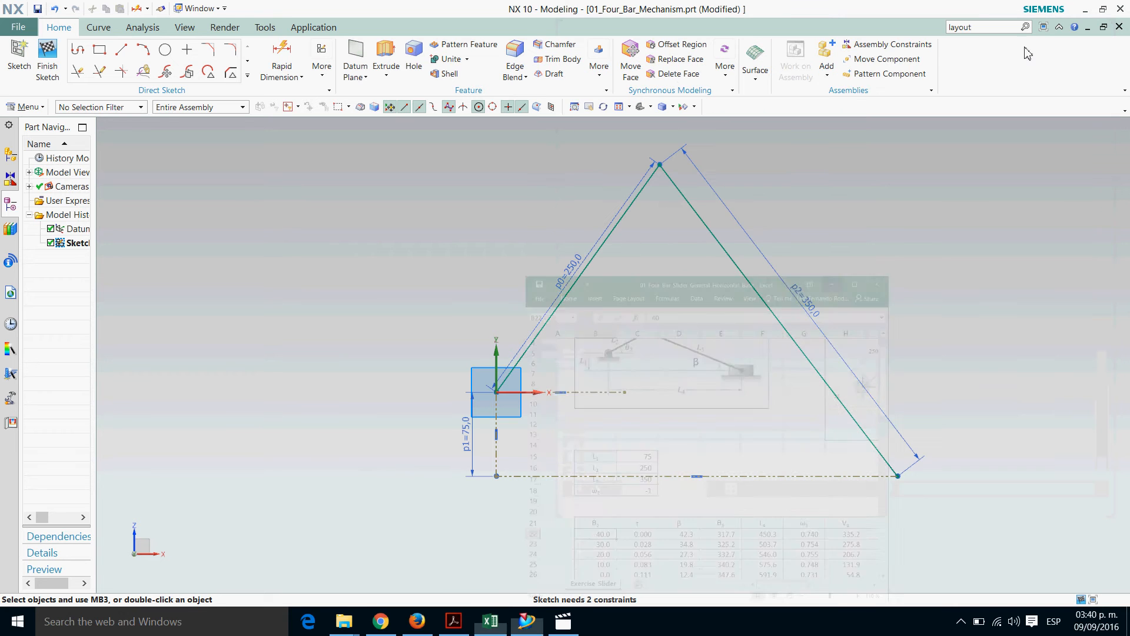
left_click(285, 71)
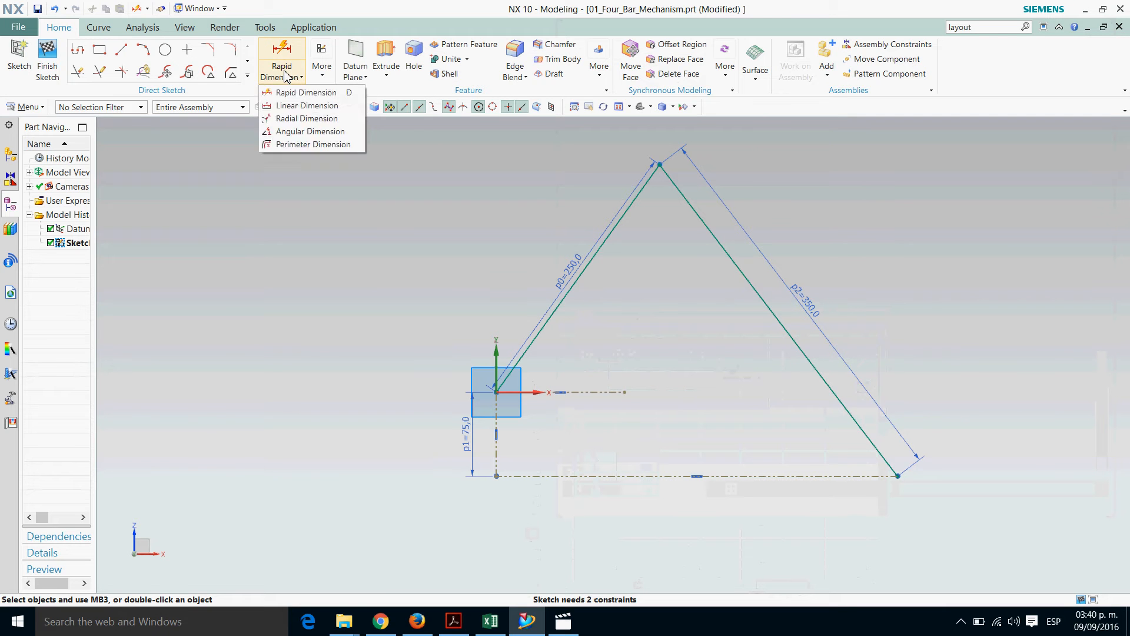
left_click(285, 71)
left_click(285, 71)
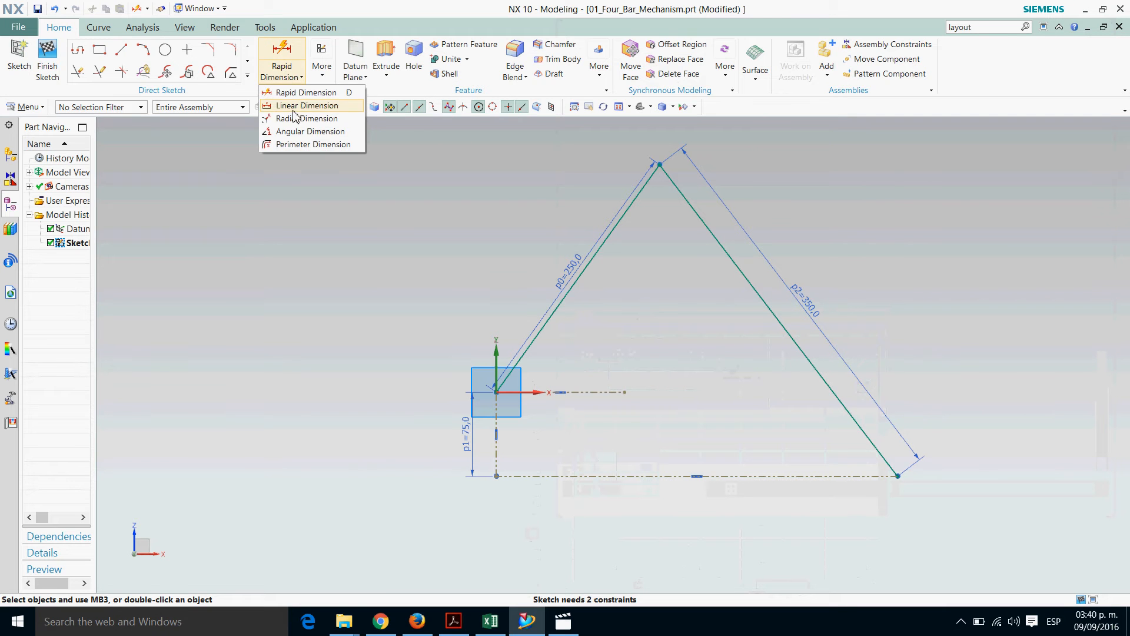
left_click(292, 131)
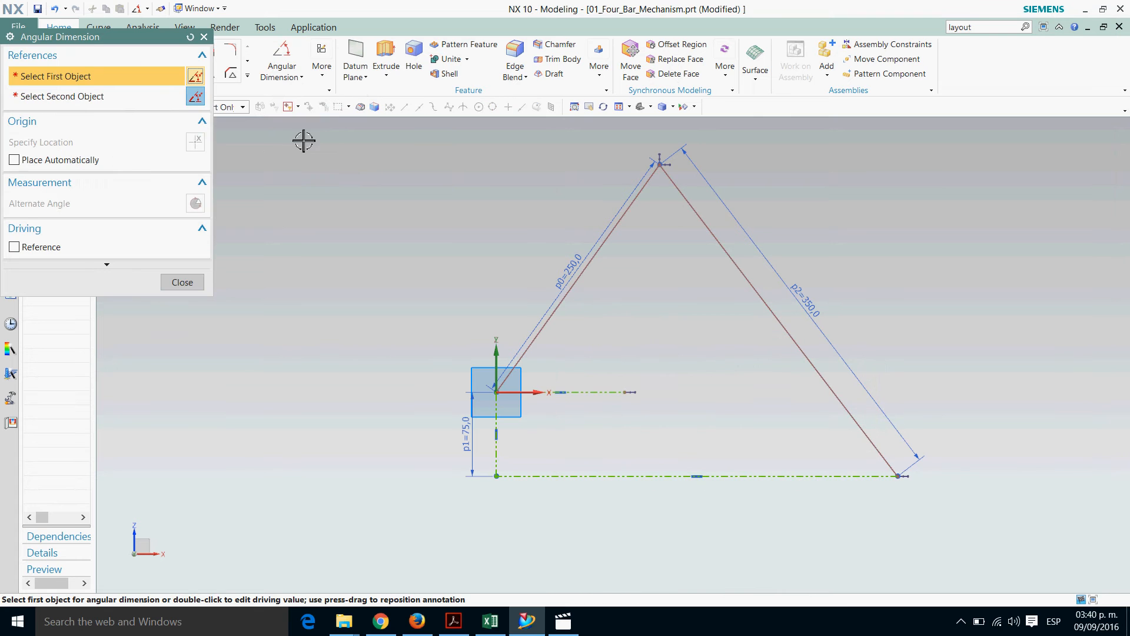
left_click(598, 393)
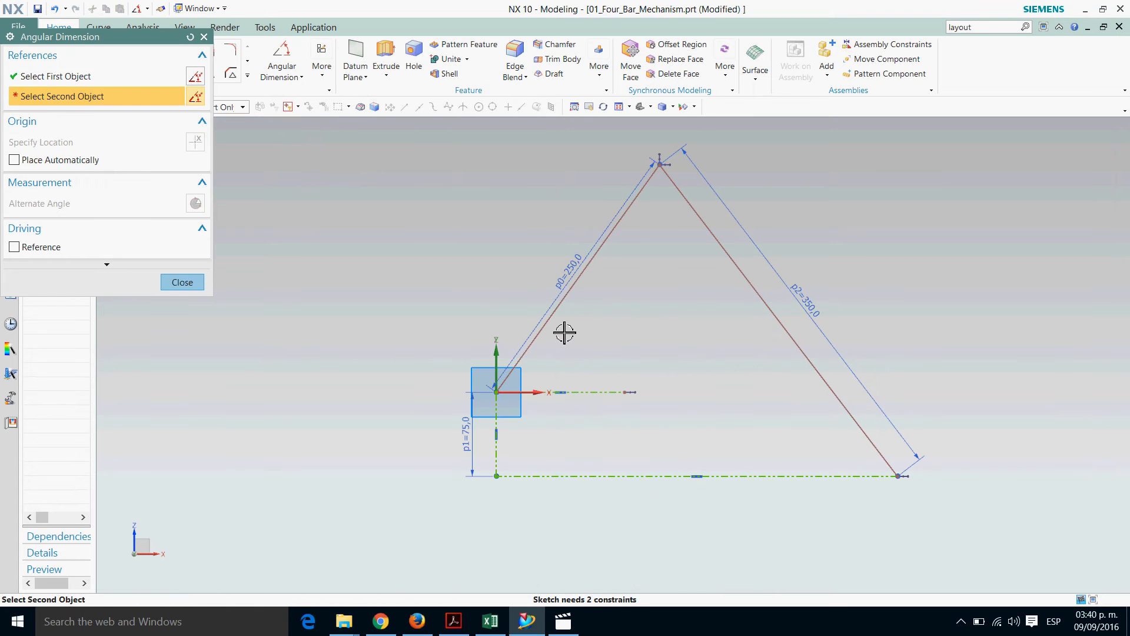
left_click(541, 336)
left_click(597, 352)
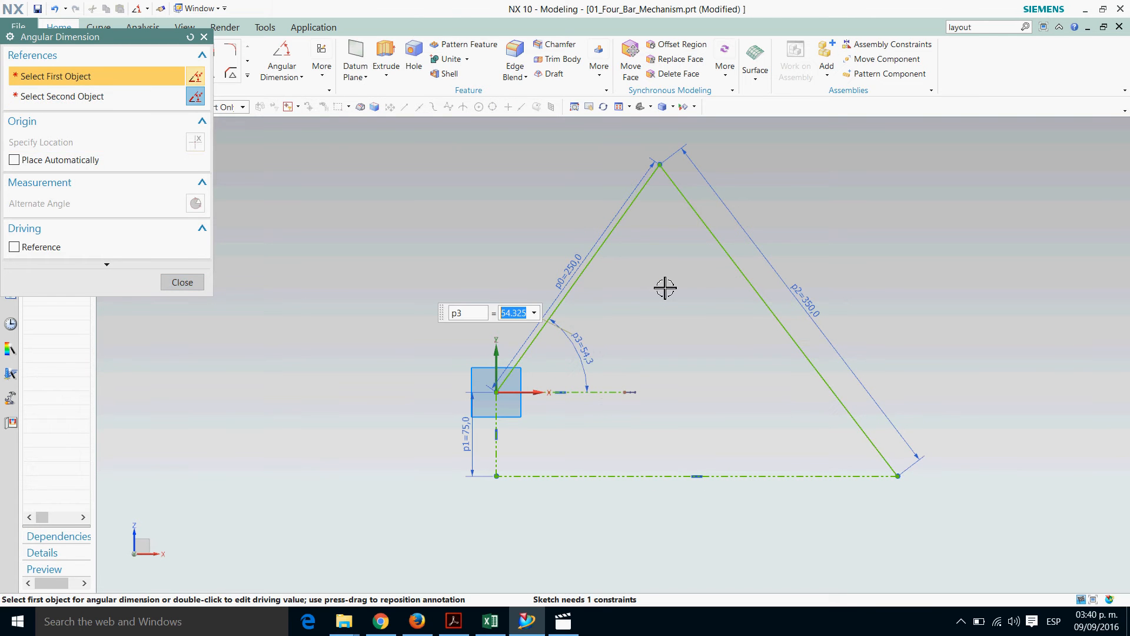
type("40")
key("Return")
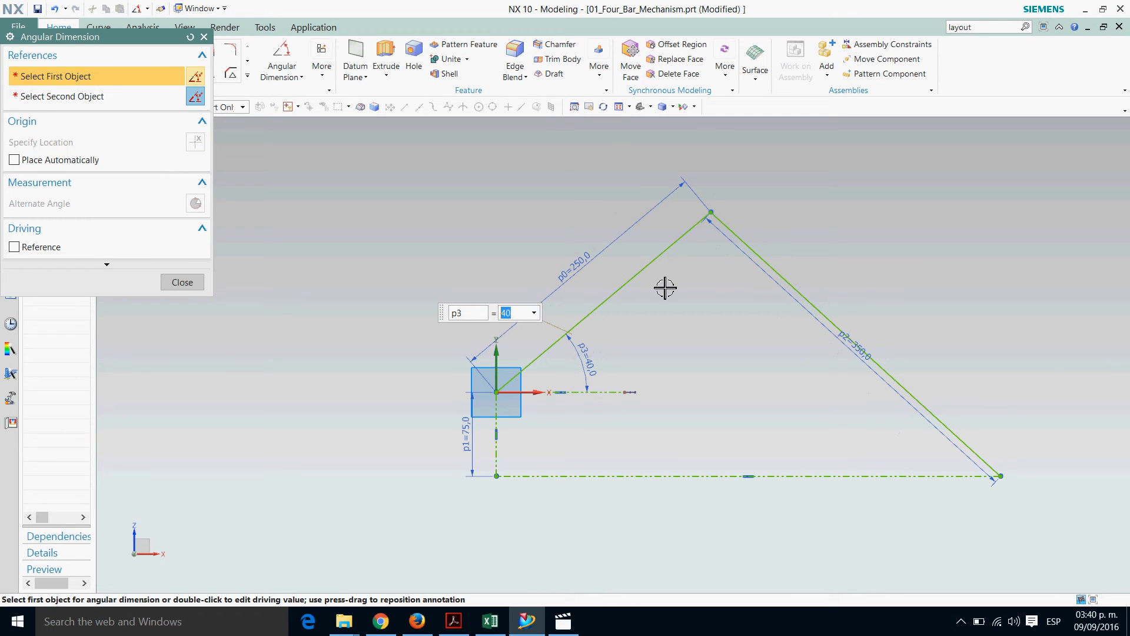
key("Escape")
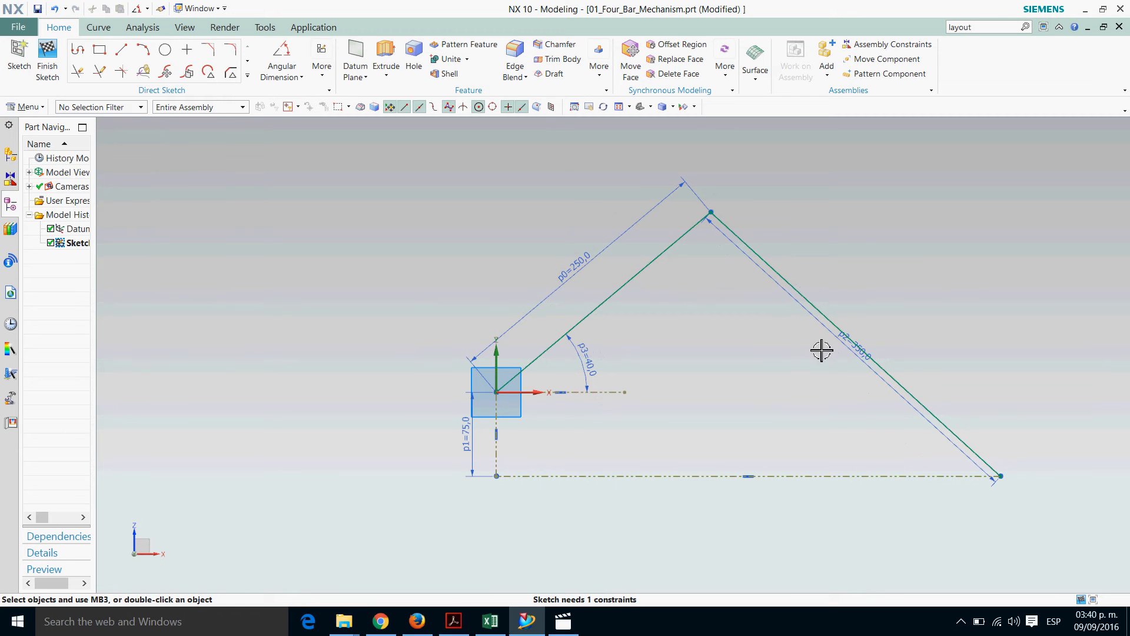
Reposition the 350 mm dimension outside its link and bring the 250 mm dimension closer to its line
left_click_drag(846, 348, 877, 318)
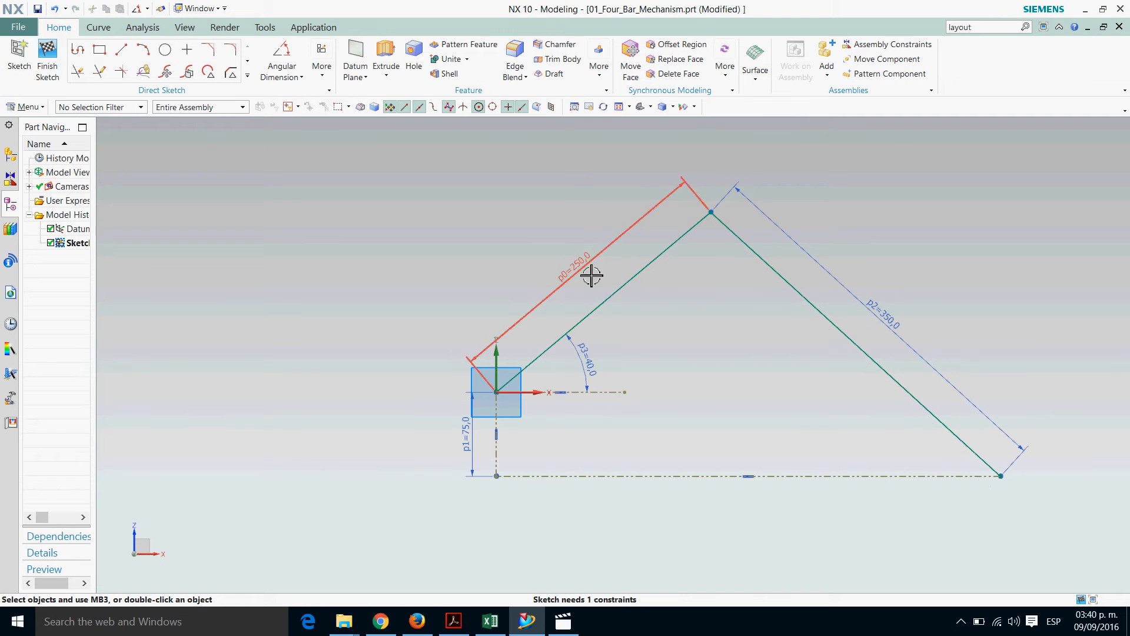
left_click_drag(590, 273, 599, 287)
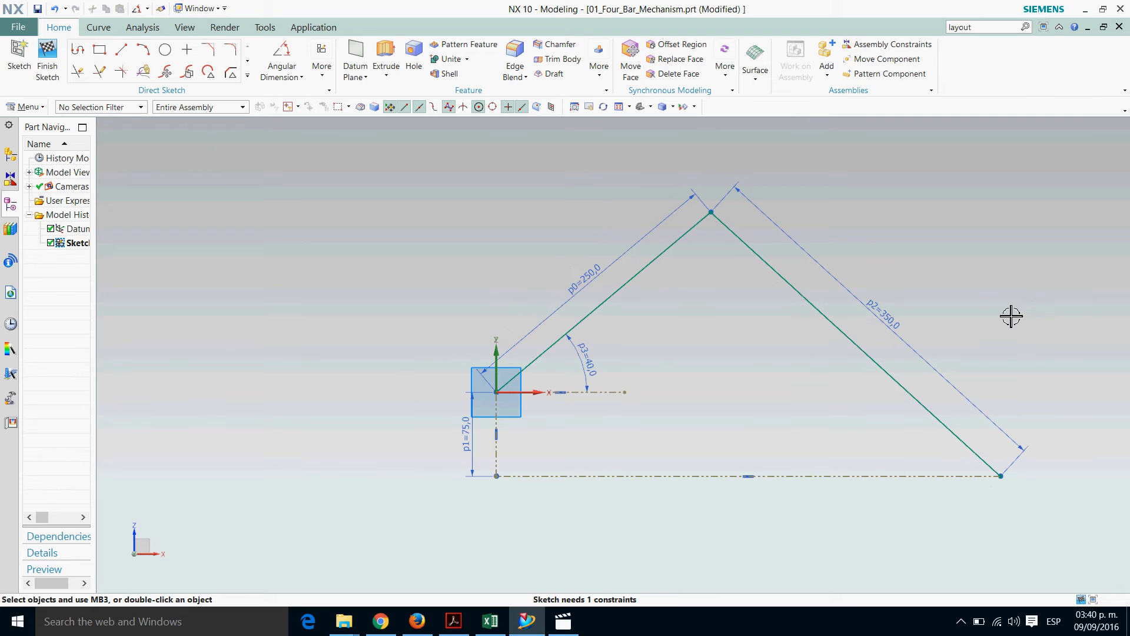
Move the 350 mm dimension slightly closer to its link
left_click_drag(914, 344, 910, 349)
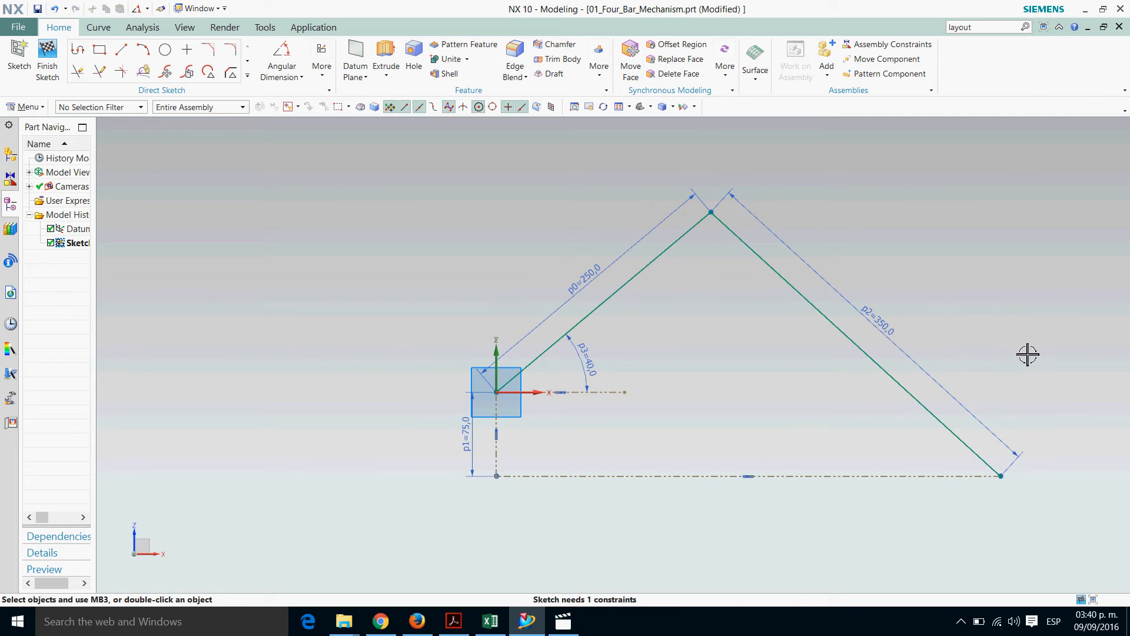
Try to add a driving linear dimension along the horizontal base line
left_click(283, 77)
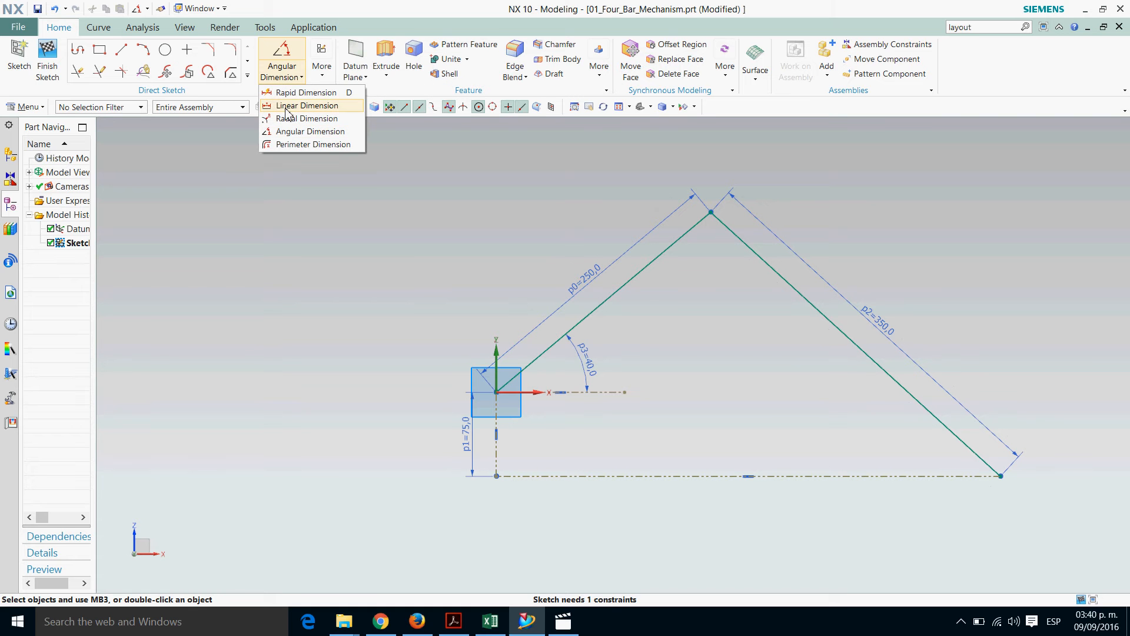
left_click(287, 107)
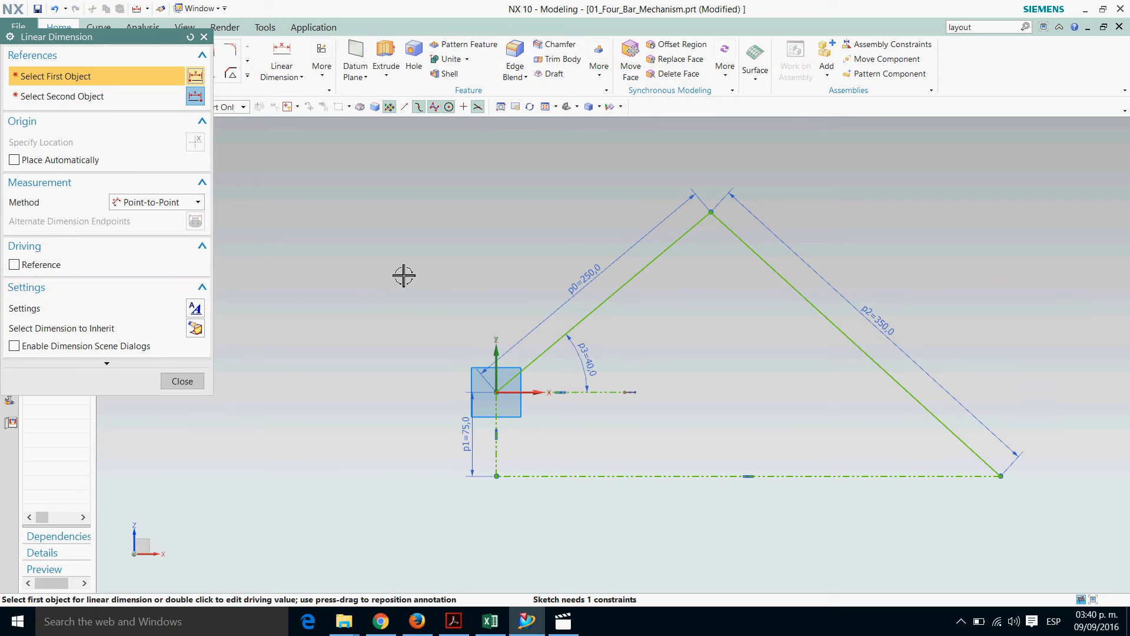
left_click(687, 484)
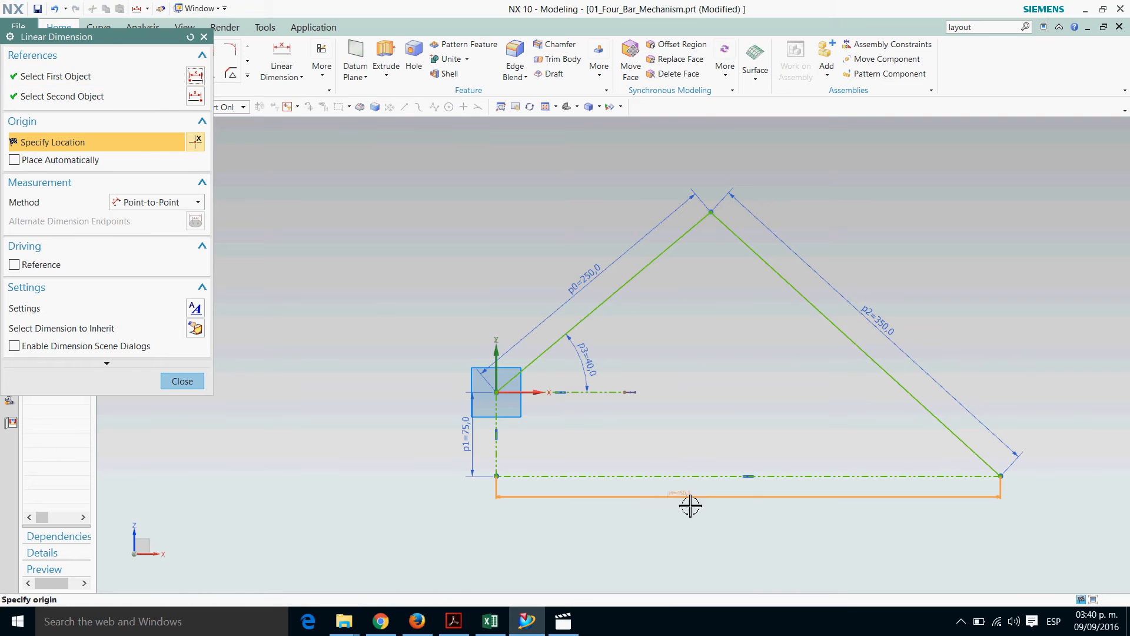
left_click(725, 409)
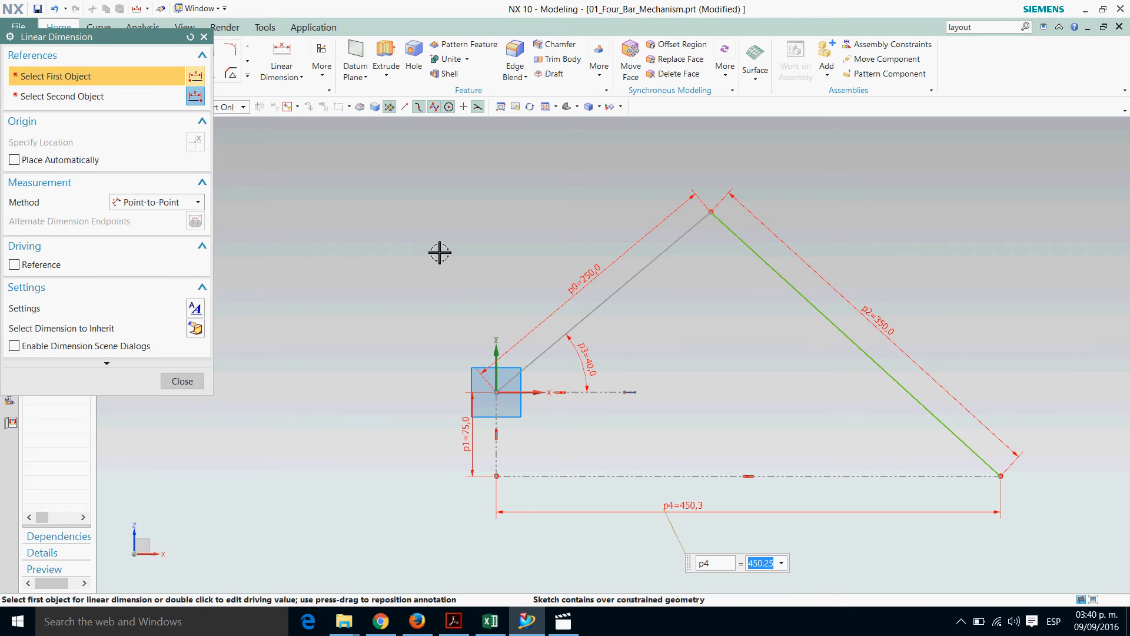
key("Escape")
key("Escape")
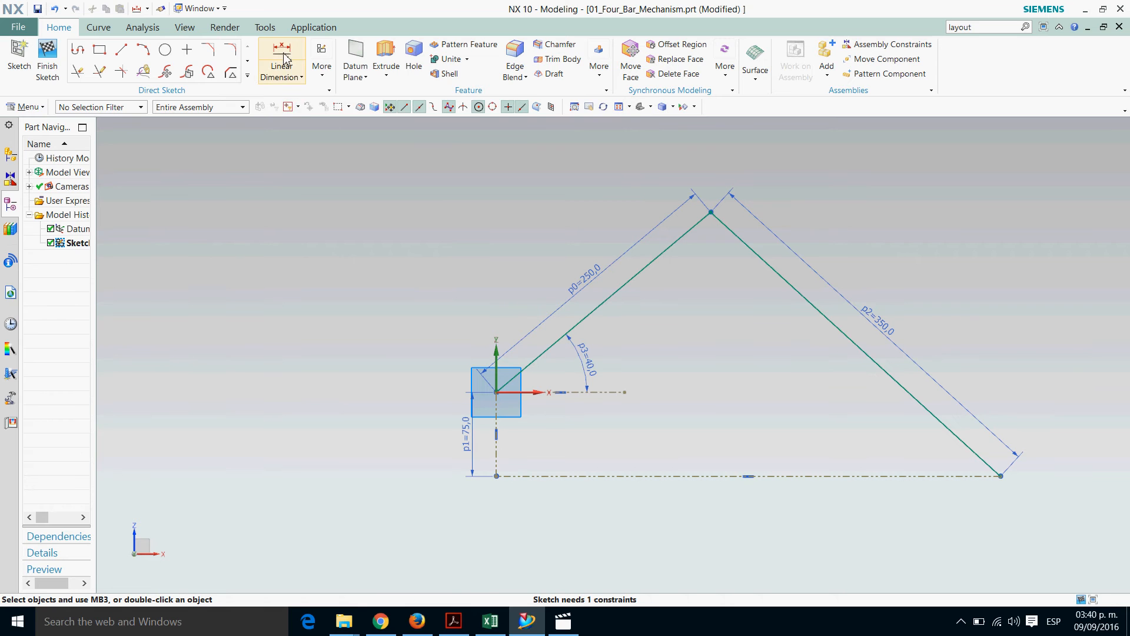
Add a reference-only linear dimension to the horizontal base line and centre it just below the line
left_click(284, 59)
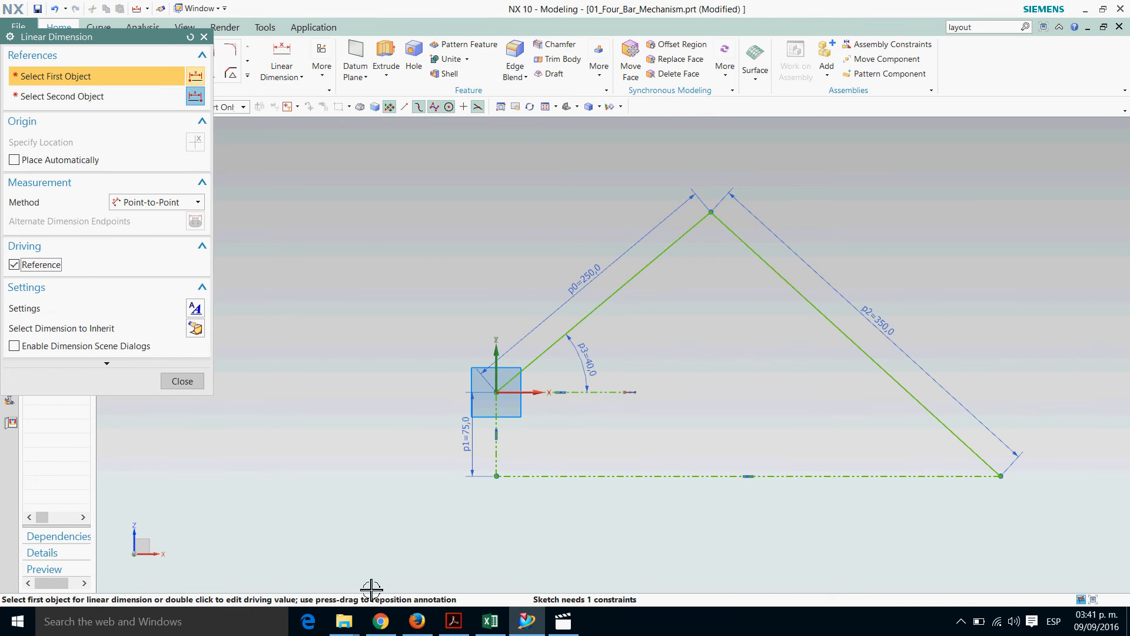
left_click(696, 483)
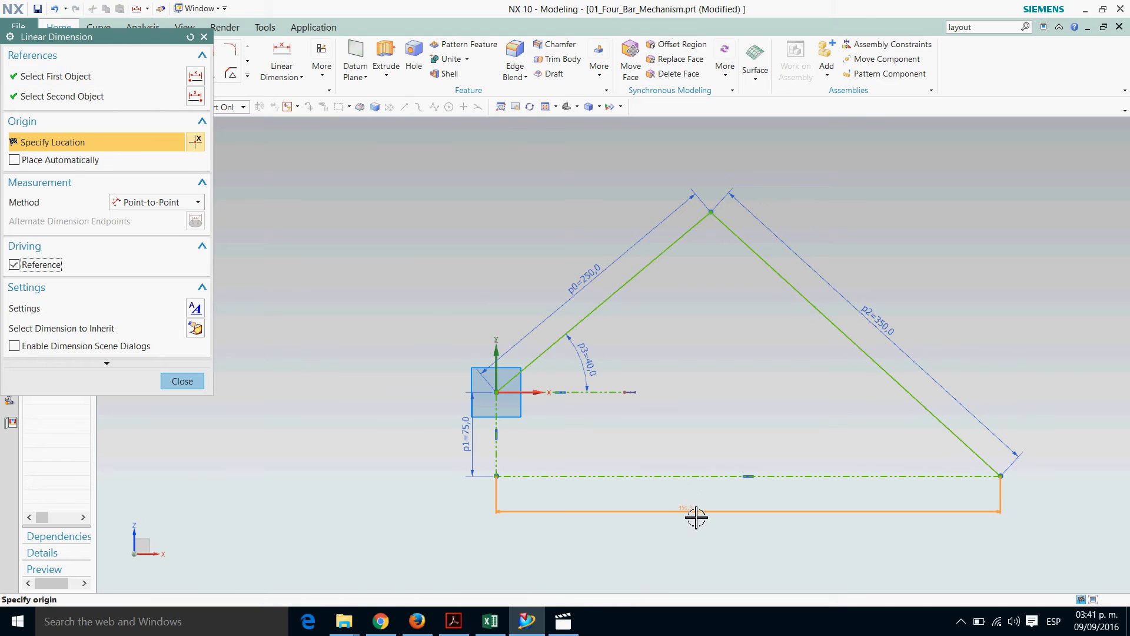
left_click(697, 515)
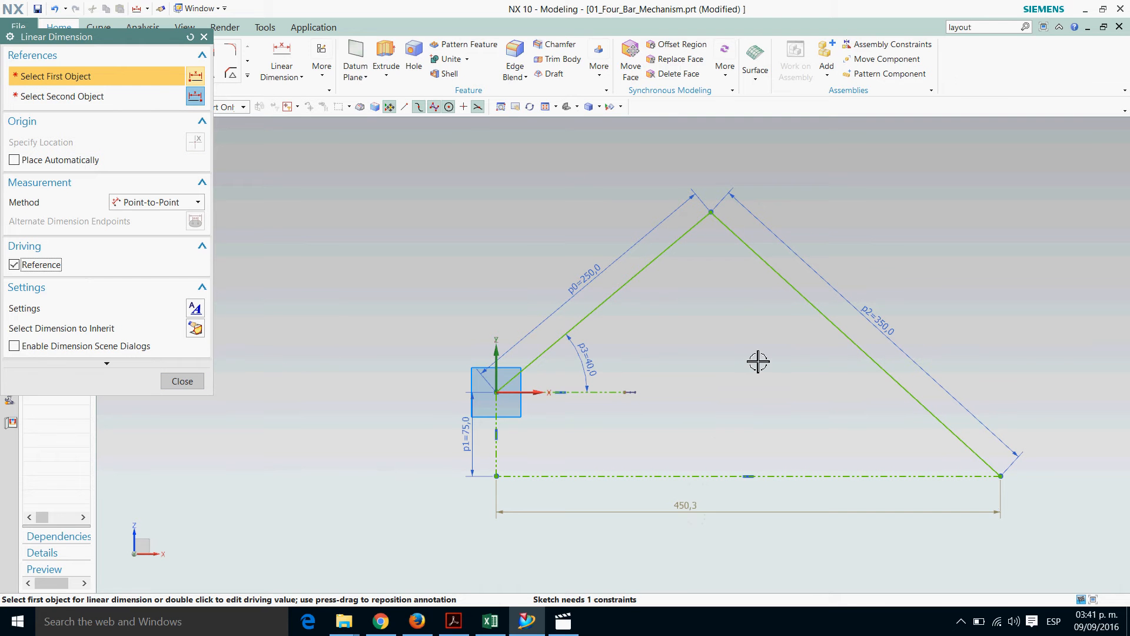
left_click(182, 381)
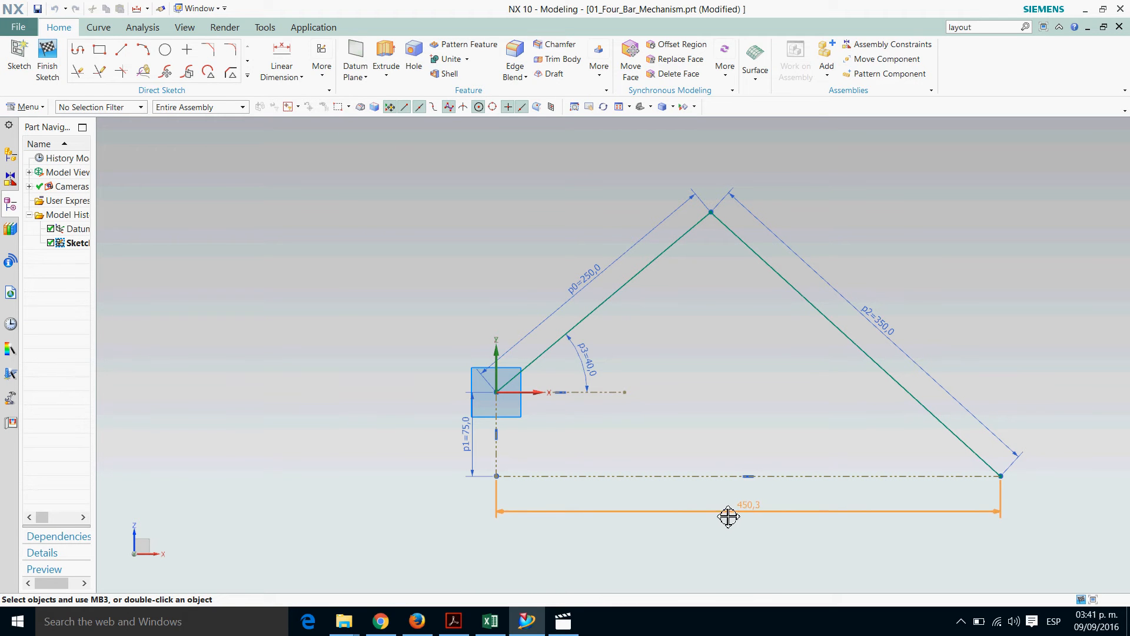
left_click_drag(728, 516, 726, 518)
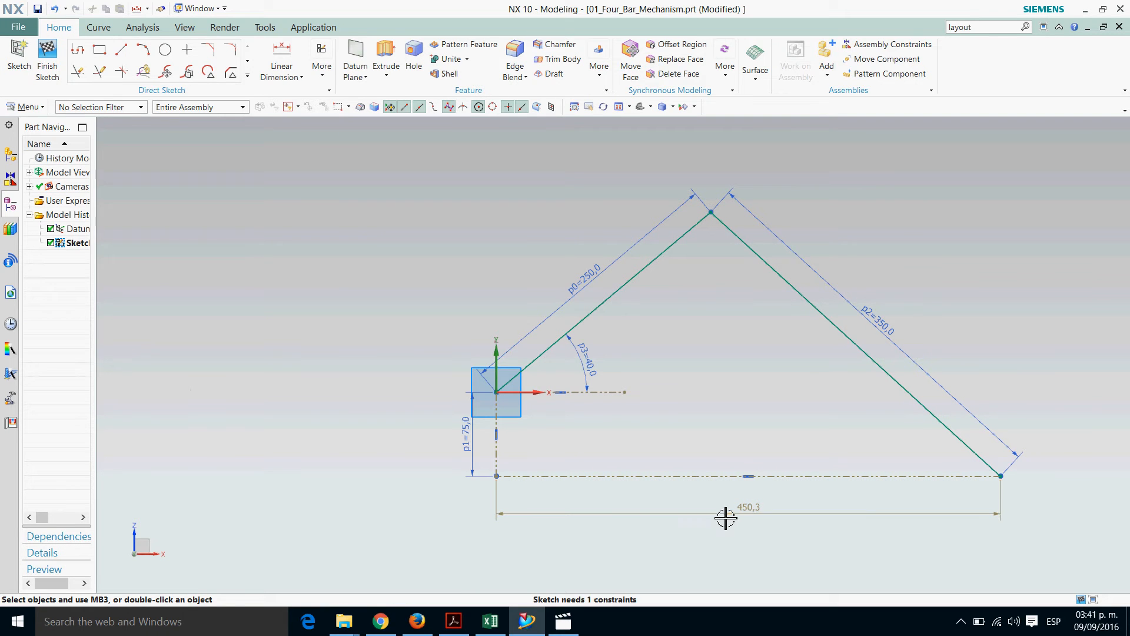
left_click(290, 74)
left_click(303, 92)
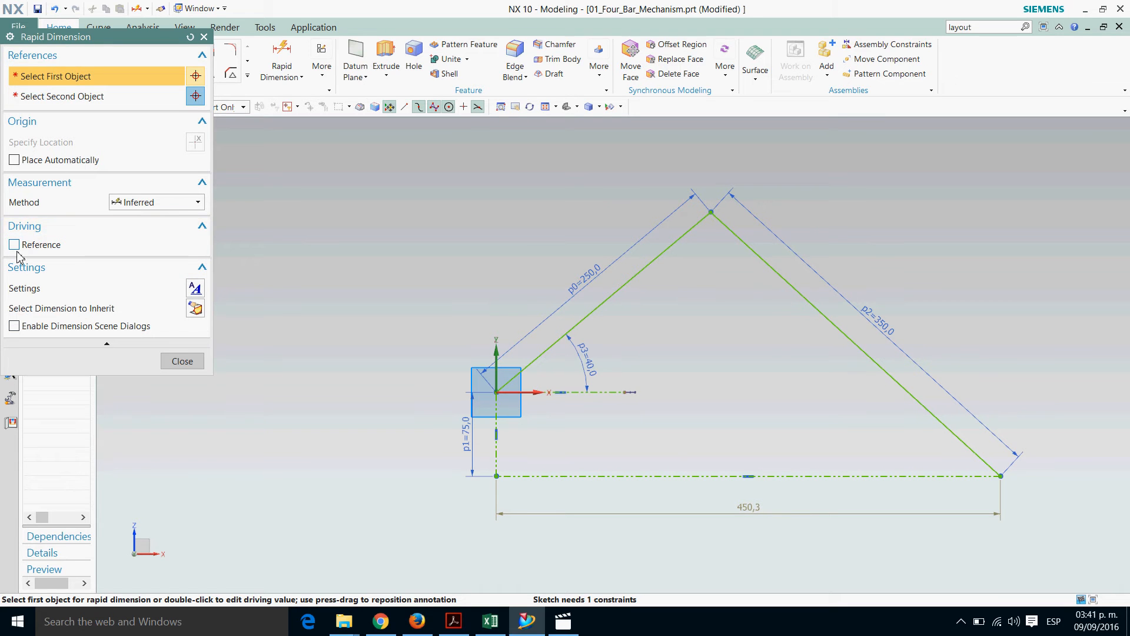
left_click(182, 361)
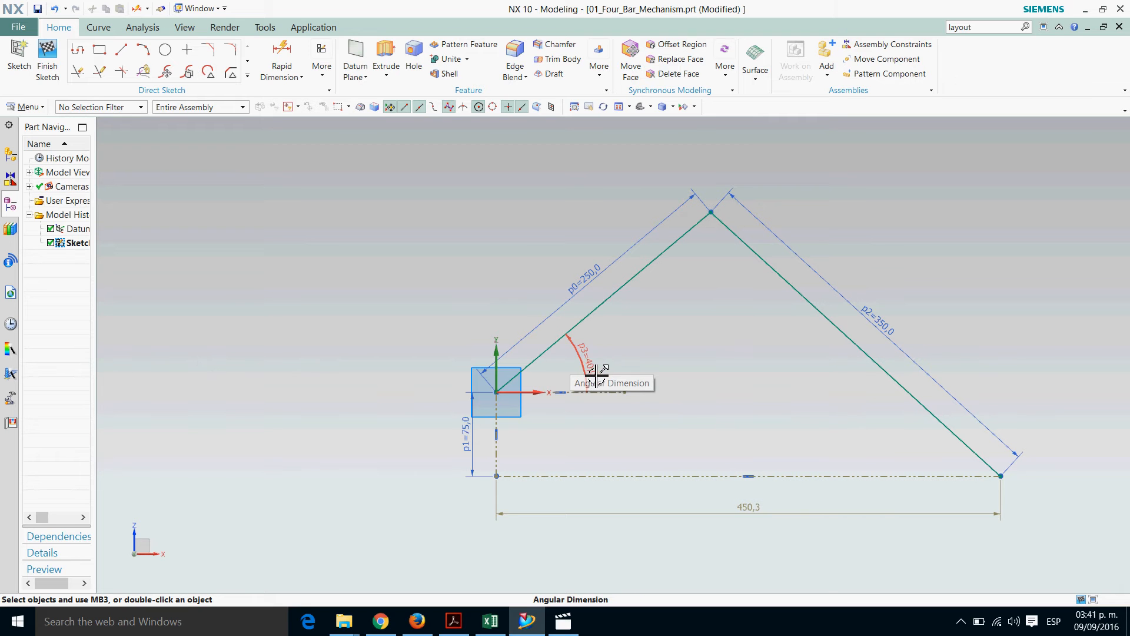
Examine the L4 values listed against θ2 in the Excel workbook's results table and return to the NX sketch
left_click(490, 620)
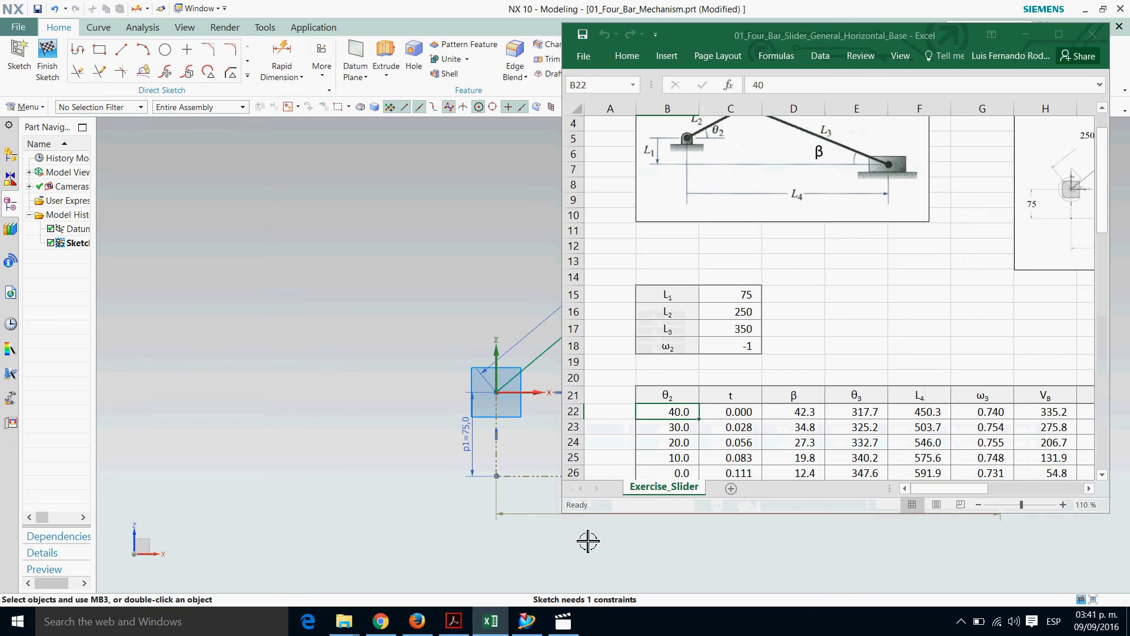
scroll(757, 409, "down", 2)
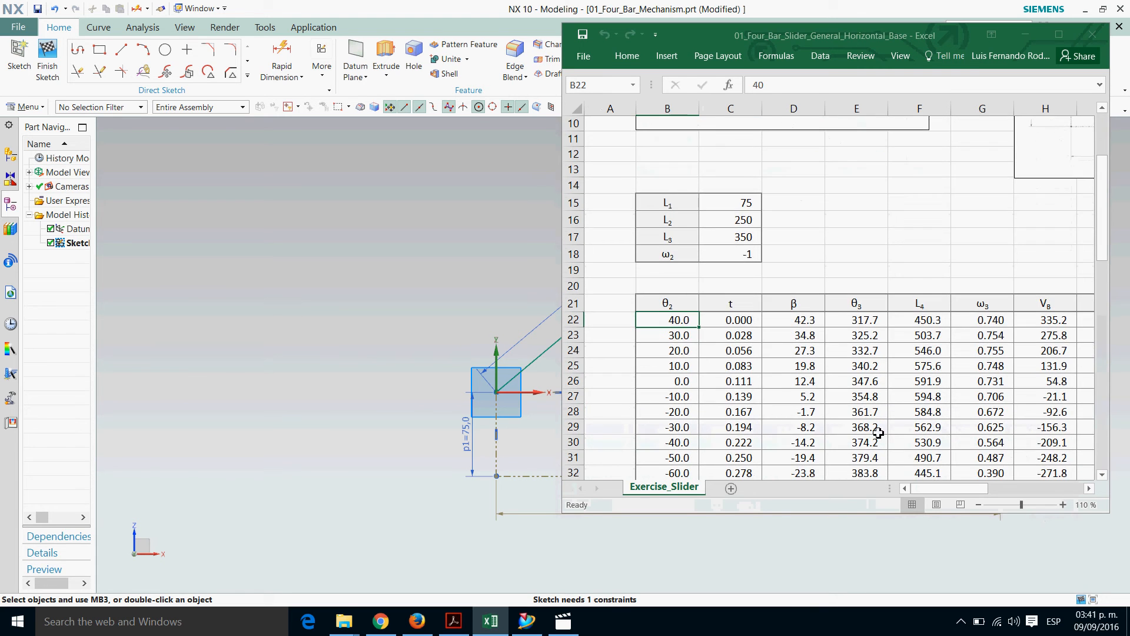
scroll(877, 433, "up", 1)
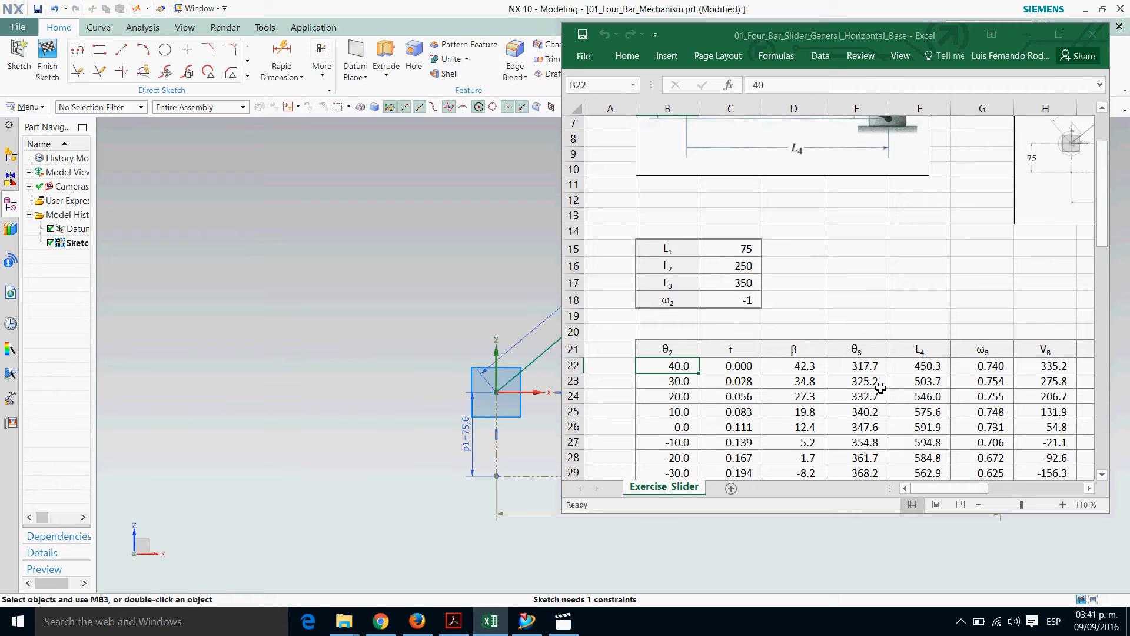
left_click(1026, 36)
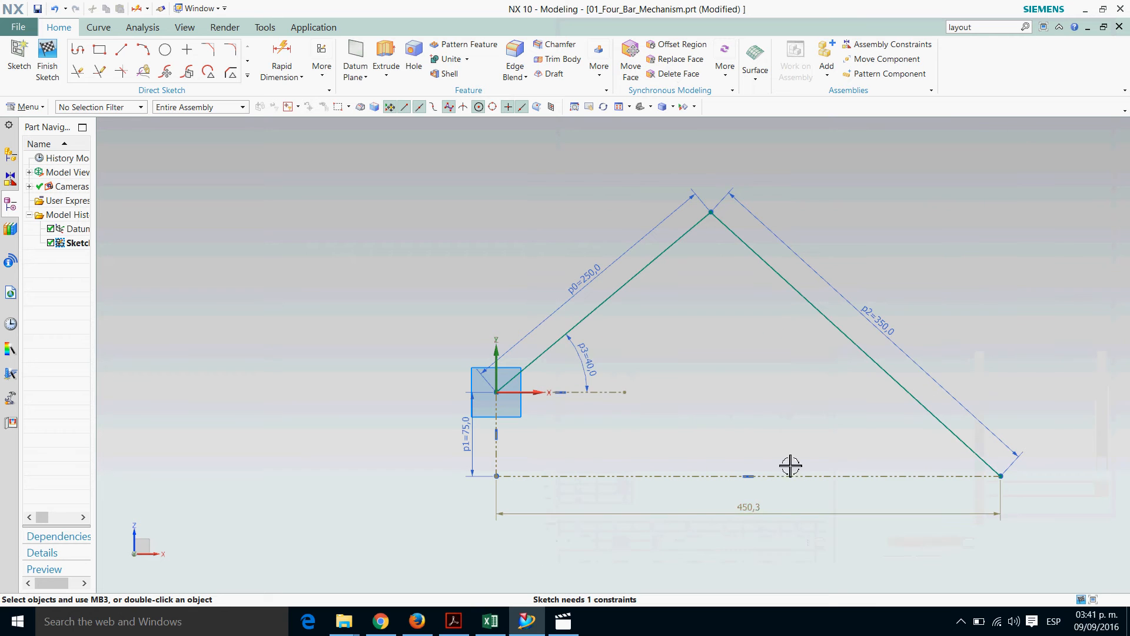
Set the angular dimension between the short horizontal reference line and the 250 mm link to 30°
double_click(595, 375)
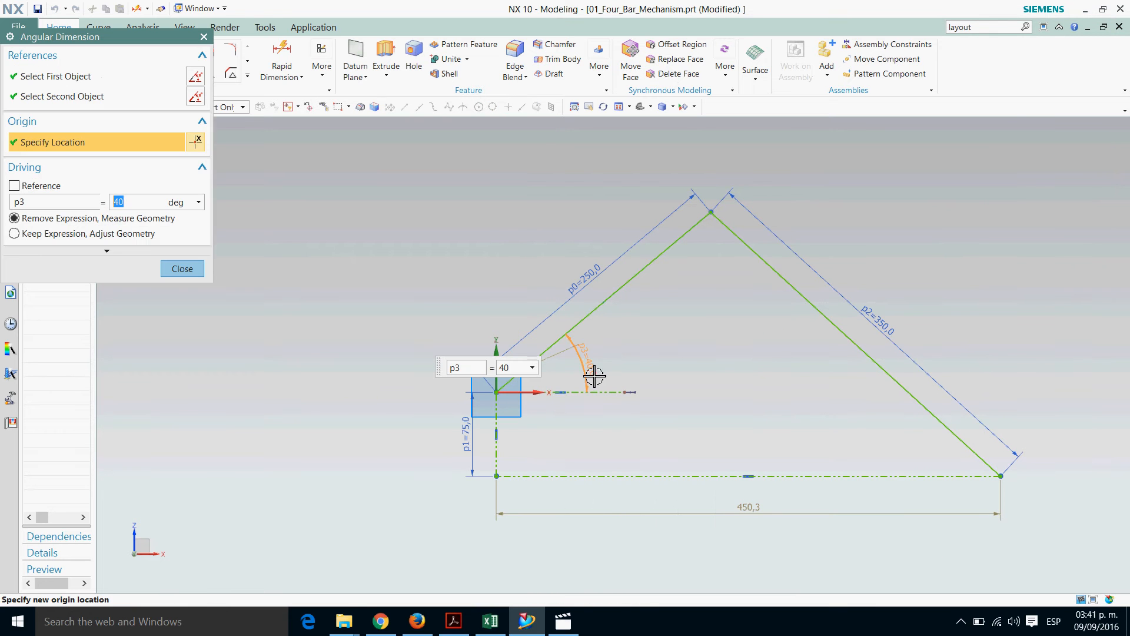
left_click_drag(516, 371, 461, 362)
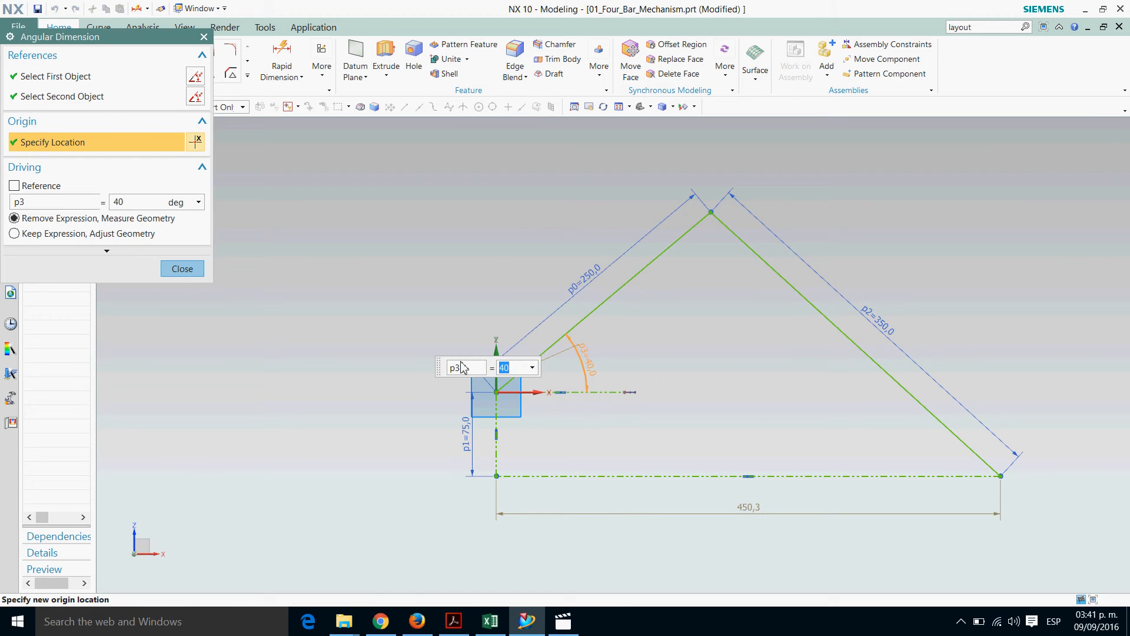
key("Return")
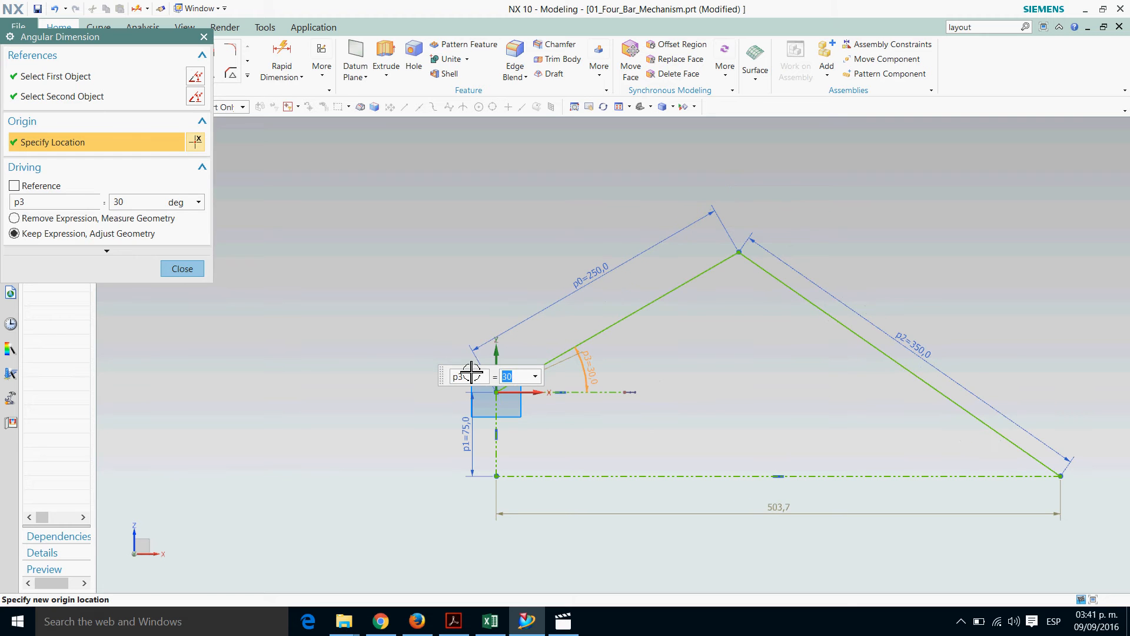
key("Escape")
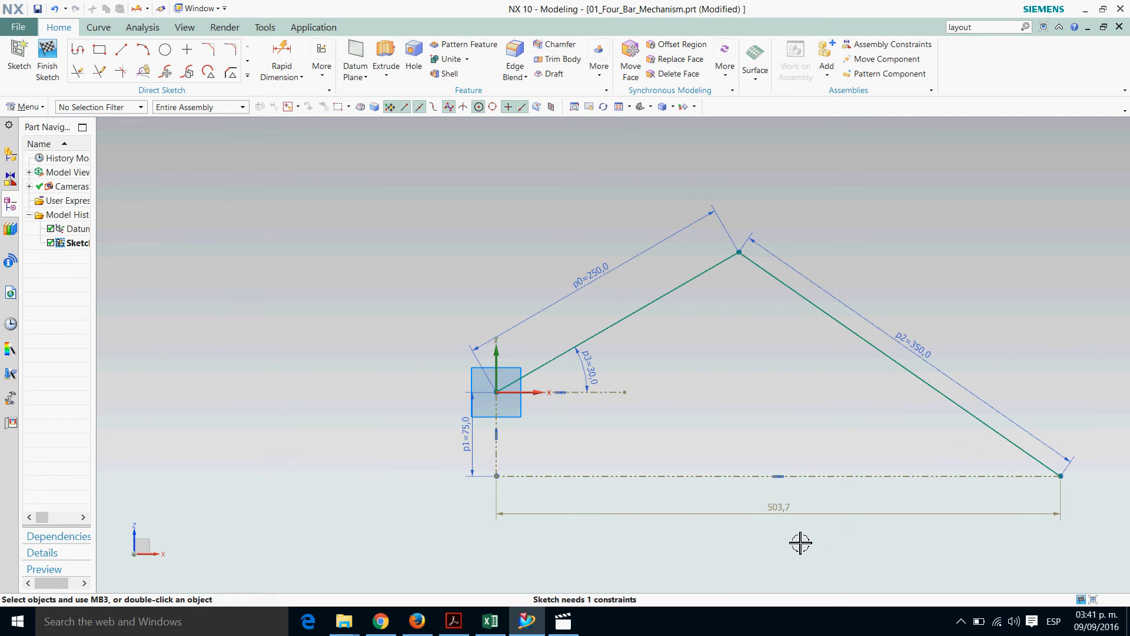
Check the L4 value for a θ2 of 30° in the Excel workbook and return to the NX sketch
left_click(490, 622)
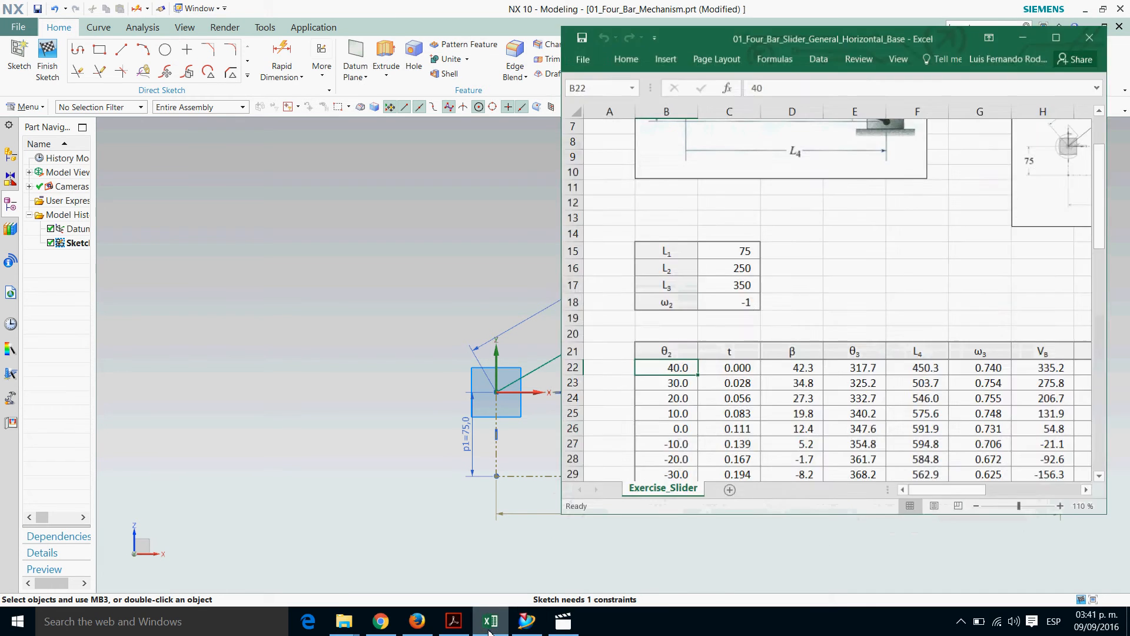
left_click(923, 384)
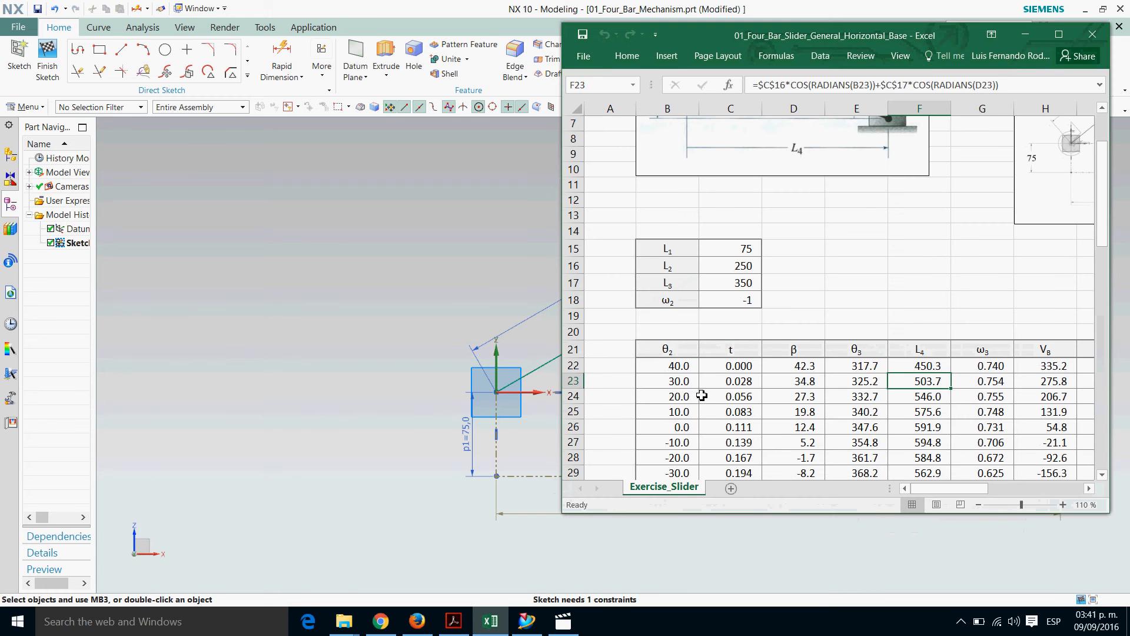
left_click(683, 382)
left_click(1025, 34)
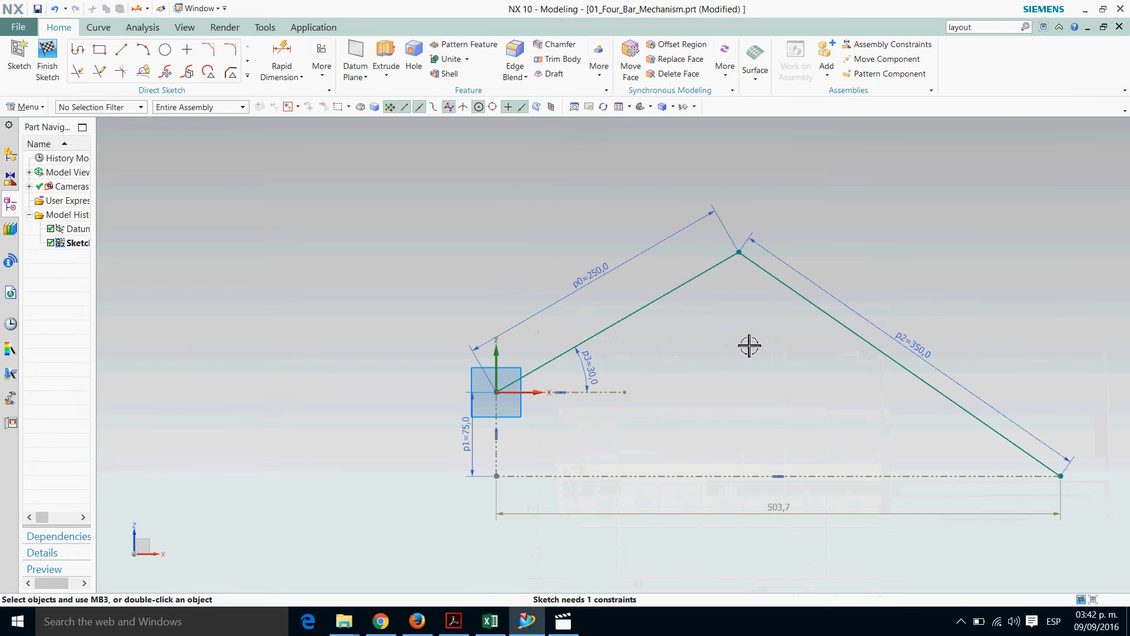
Set the angular dimension of the 250 mm link back to 40°
double_click(608, 386)
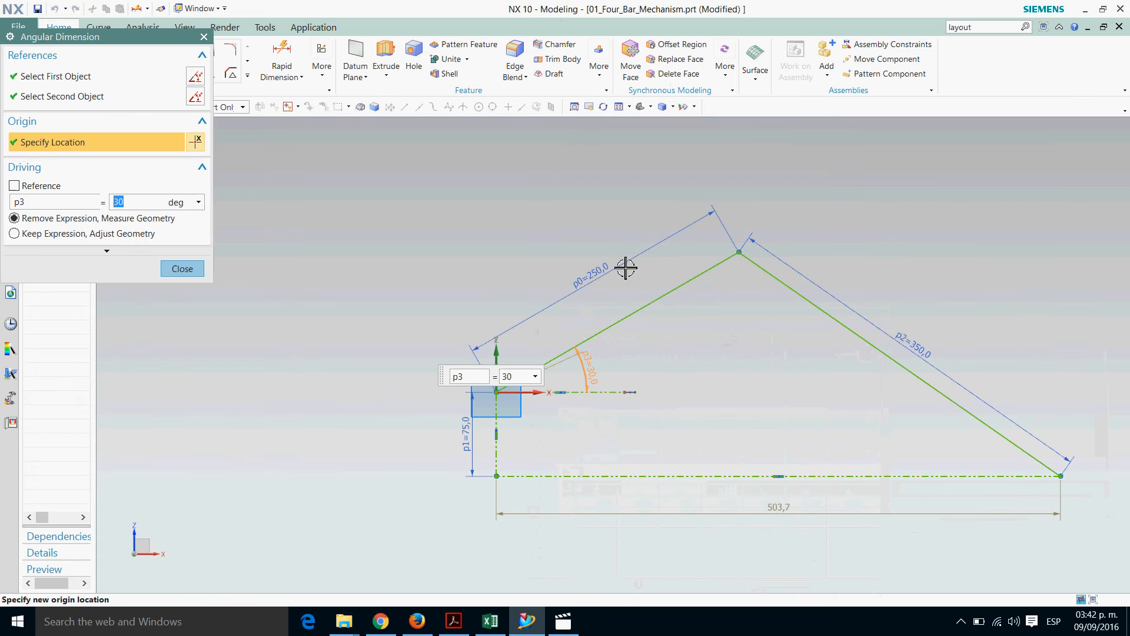
type("40")
key("Return")
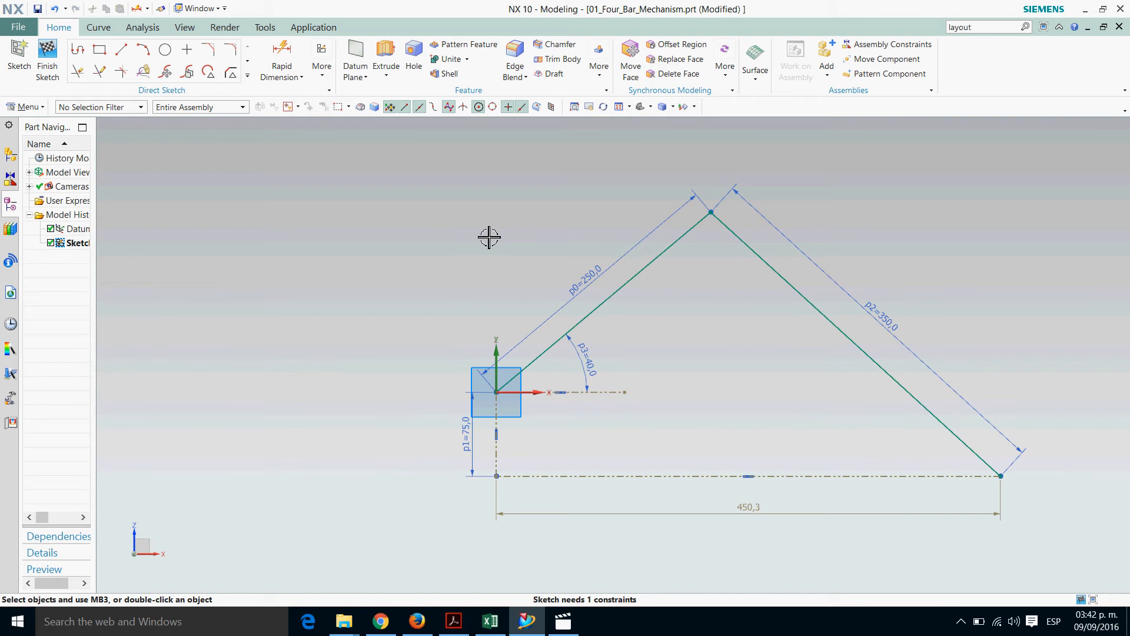
Sketch a circle about 31 mm in diameter centred on the origin, at the start of the 250 mm link
left_click(165, 51)
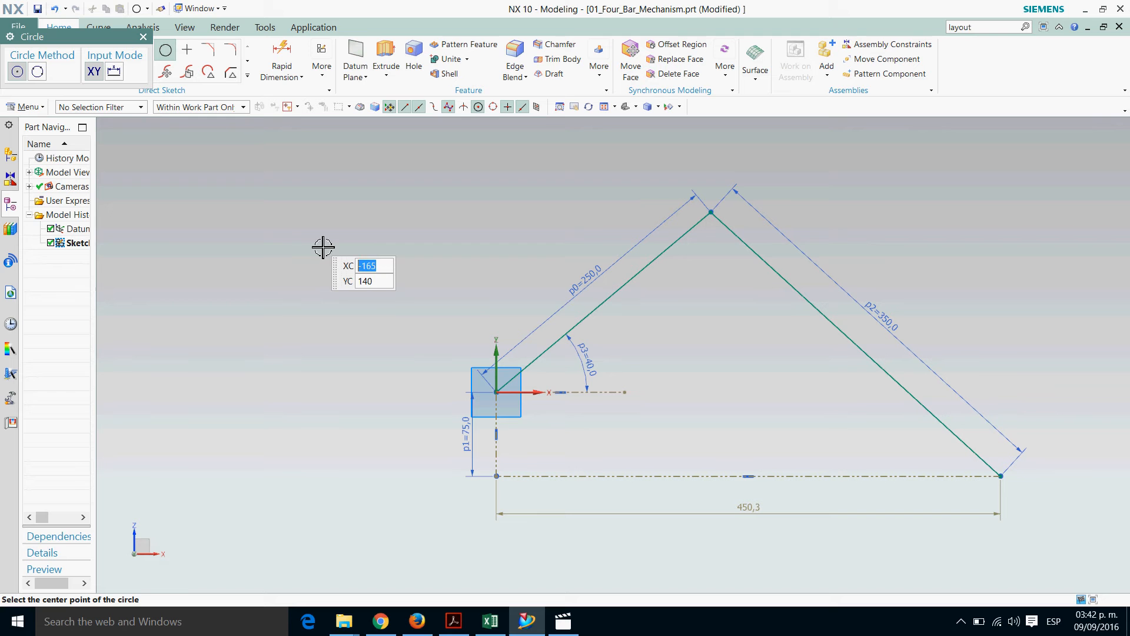
left_click(504, 403)
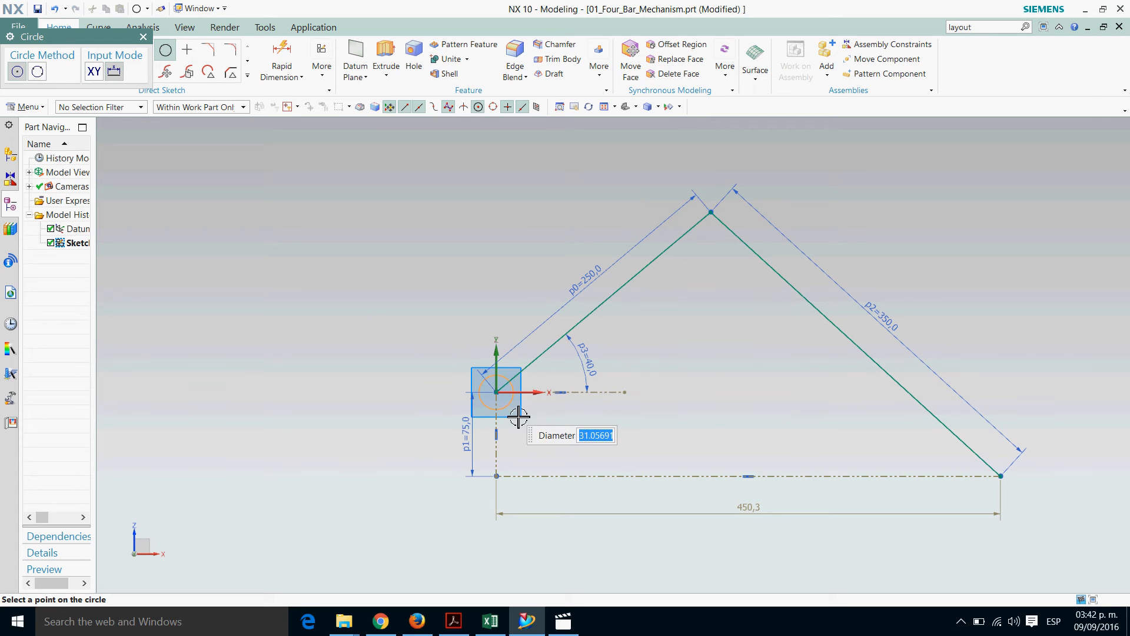
left_click(519, 417)
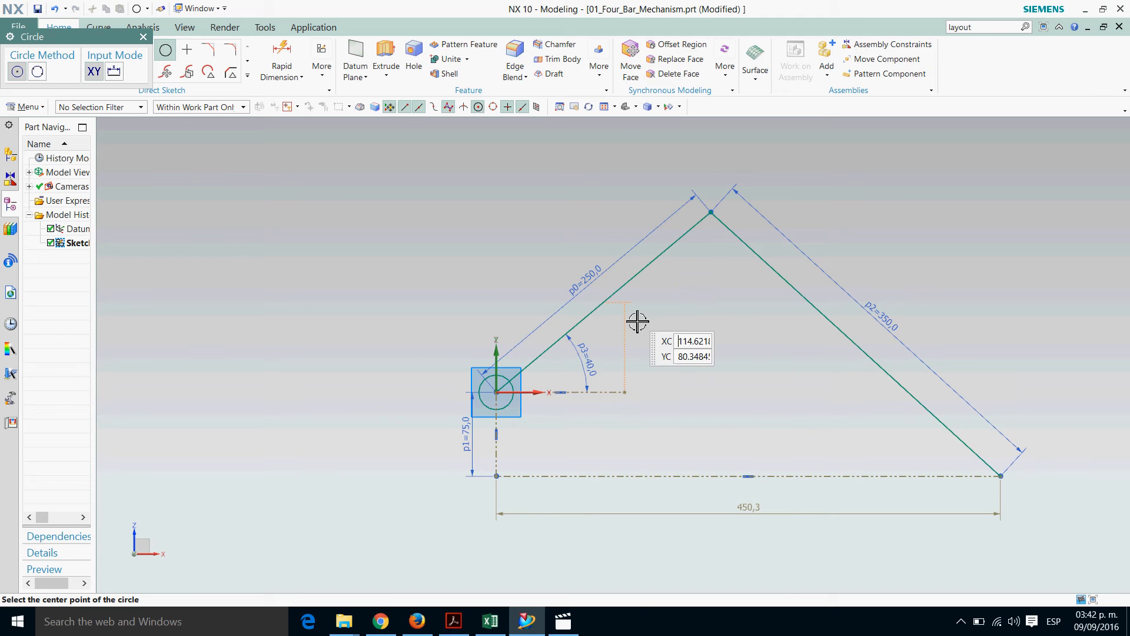
Sketch a circle about 31 mm in diameter centred on the midpoint of the 250 mm link
scroll(615, 314, "up", 1)
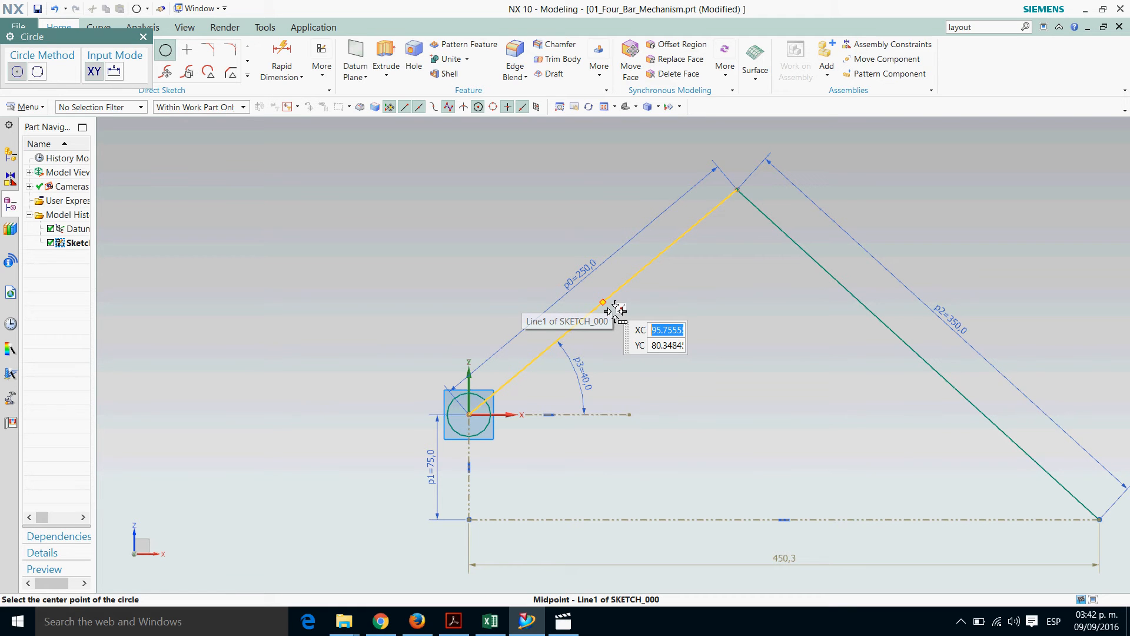
left_click(615, 310)
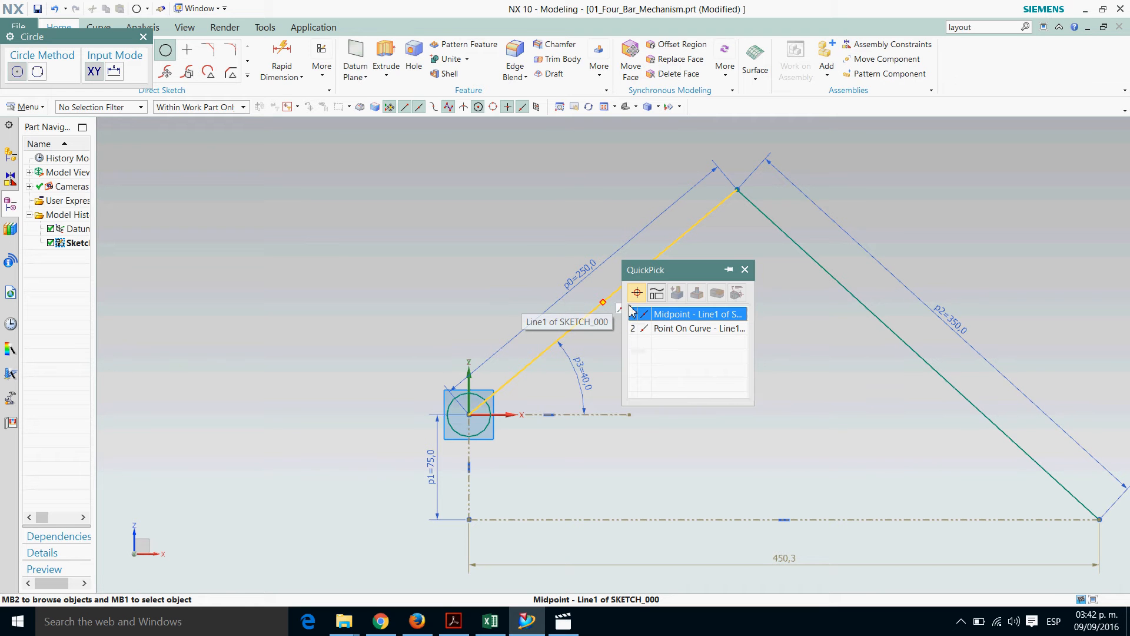
left_click(686, 318)
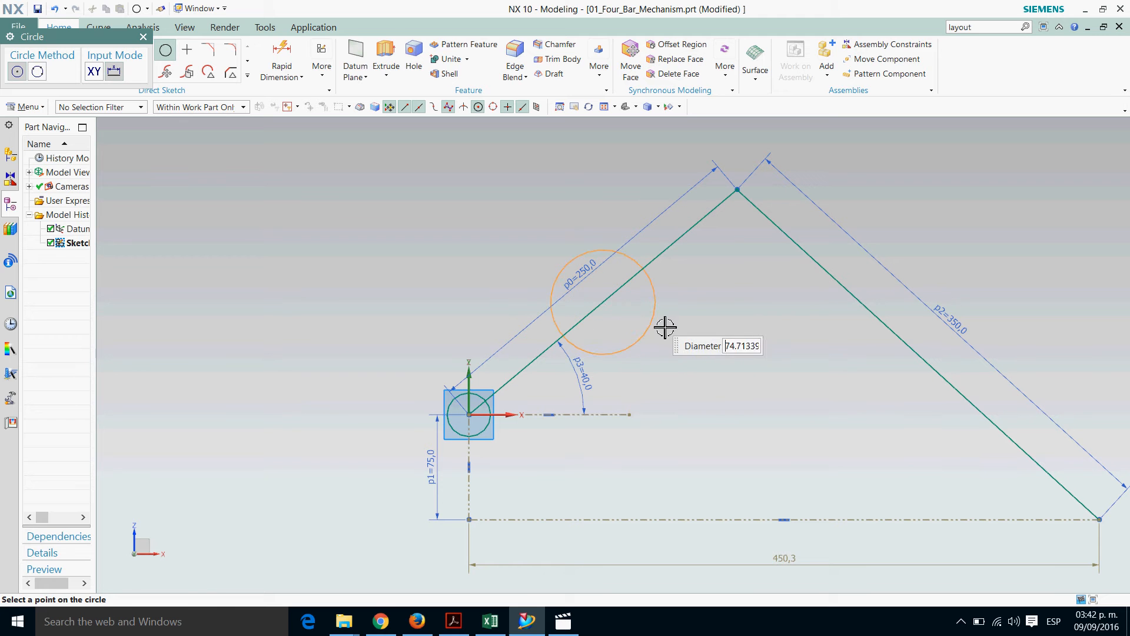
left_click(619, 334)
Sketch similarly sized circles centred on the apex between the two links and on the midpoint of the 350 mm link
left_click(743, 192)
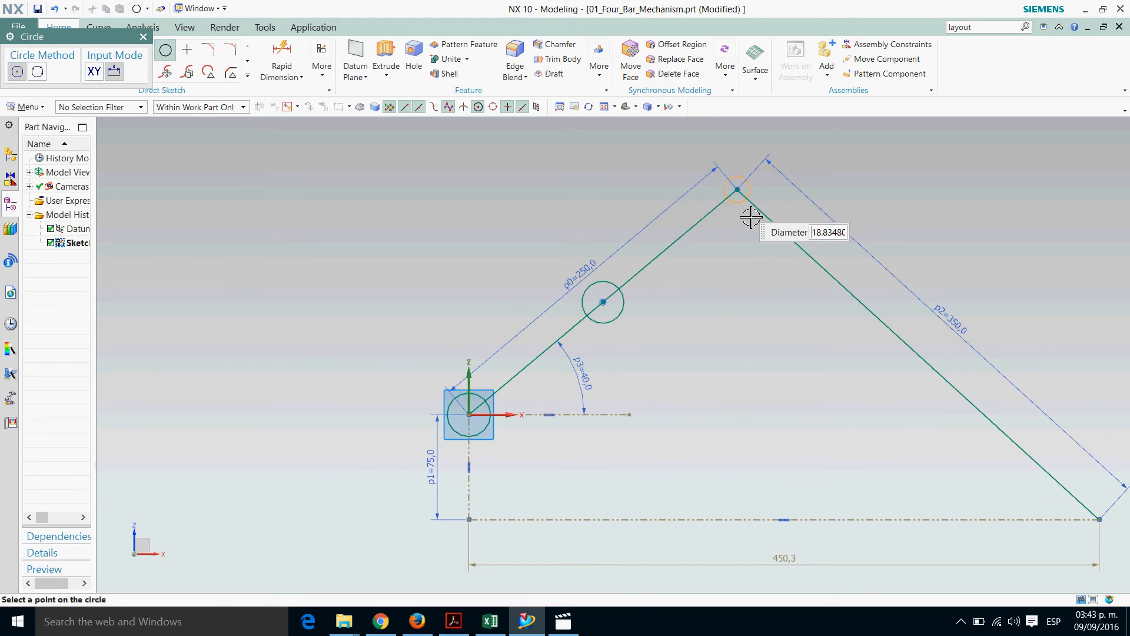
left_click(752, 223)
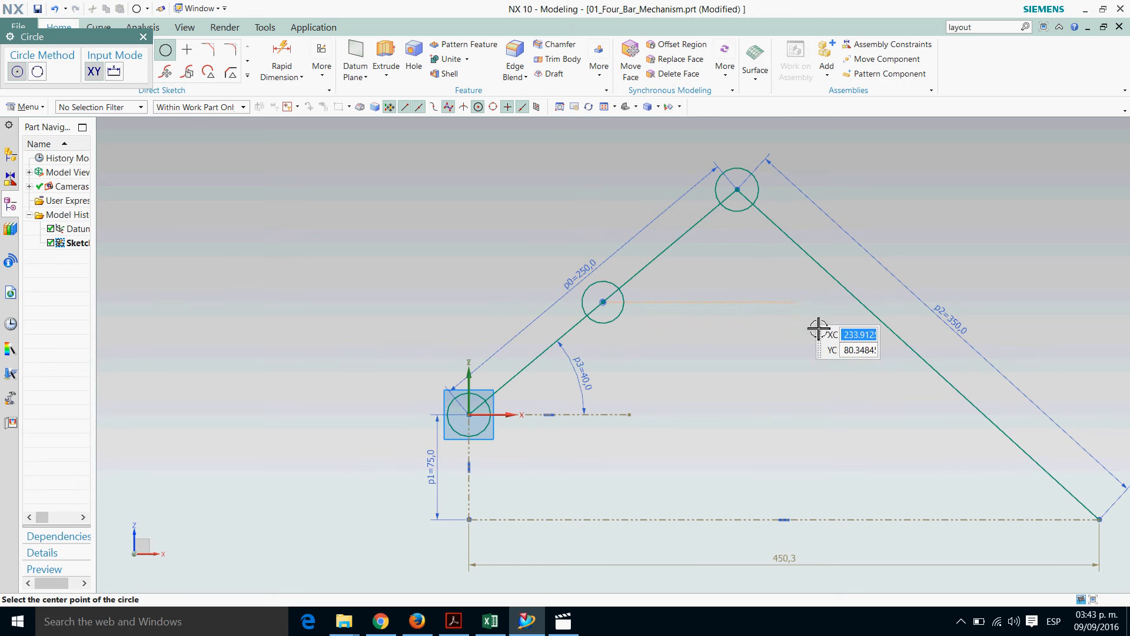
left_click(922, 359)
left_click(943, 375)
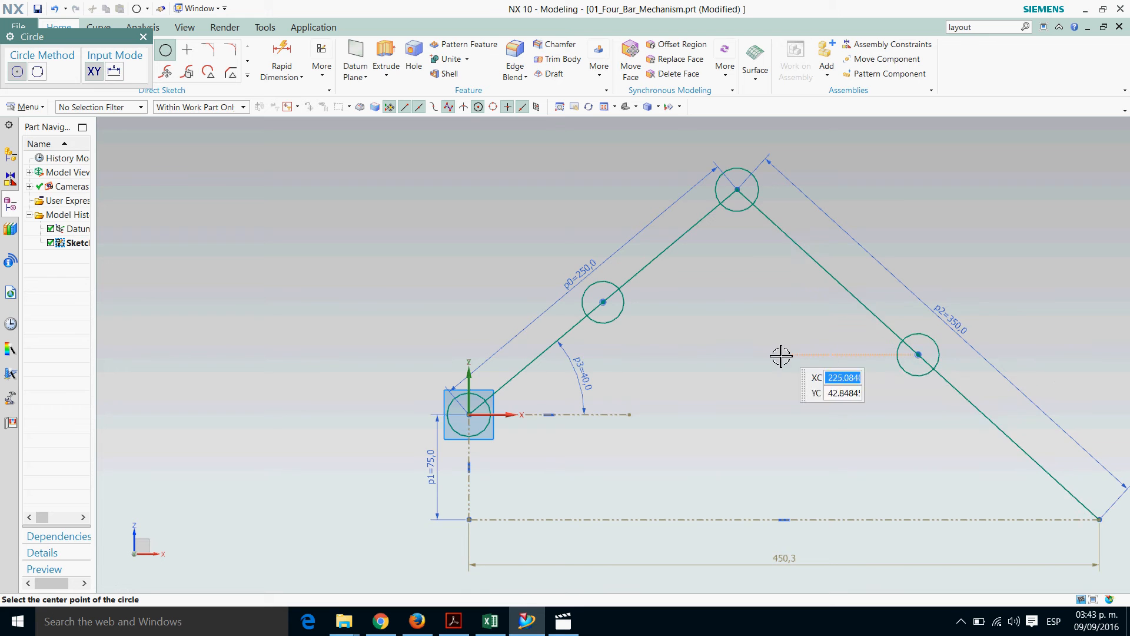
Sketch a circle about 28 mm in diameter centred on the slider end of the 350 mm link
scroll(782, 353, "down", 4)
scroll(907, 447, "up", 3)
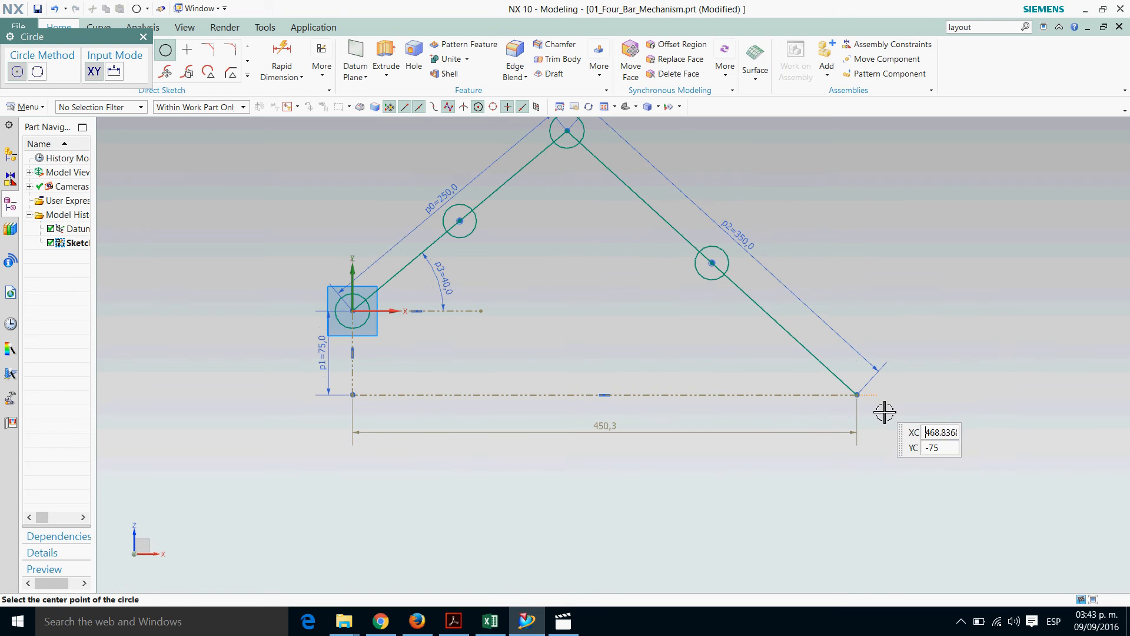
left_click(858, 394)
left_click(883, 415)
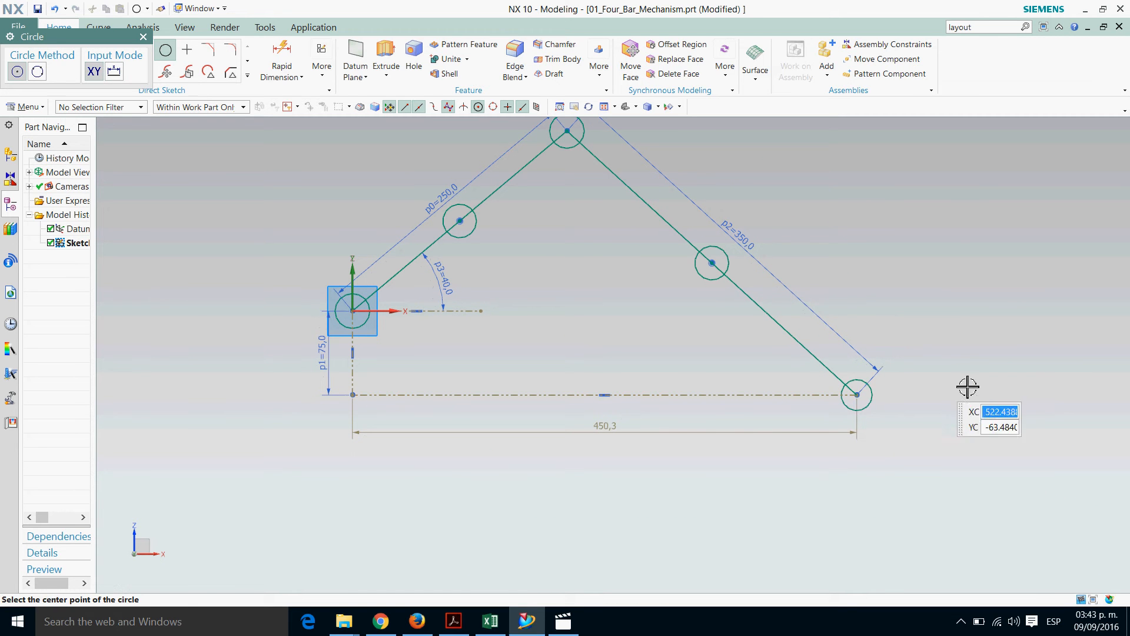
key("Escape")
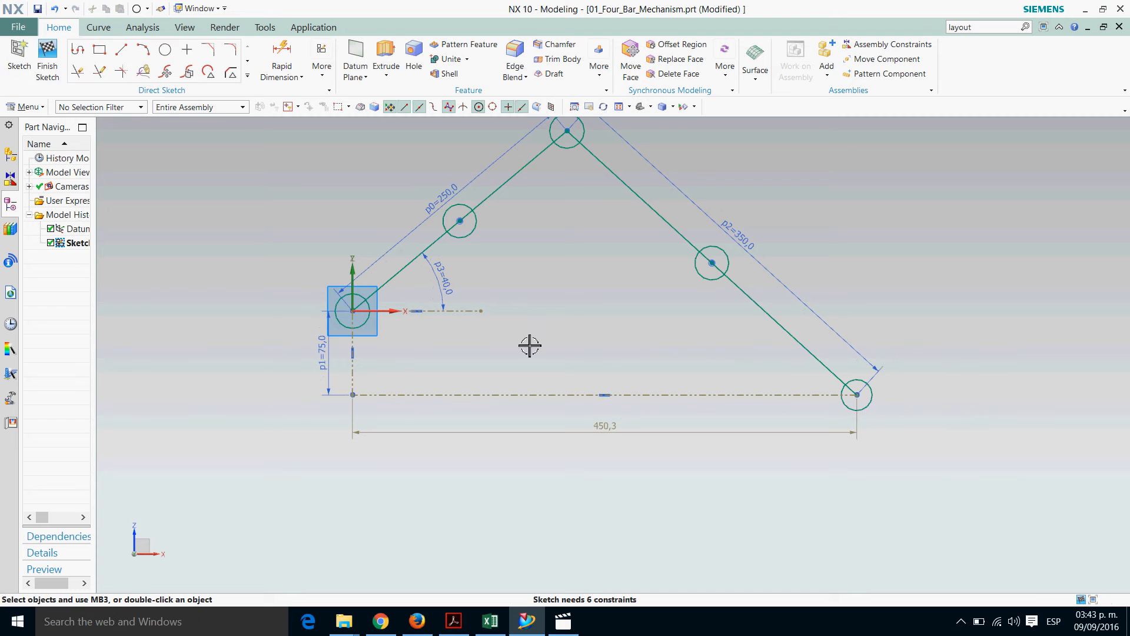
Dimension the diameter of the circle at the origin and set it to 30 mm
left_click(285, 74)
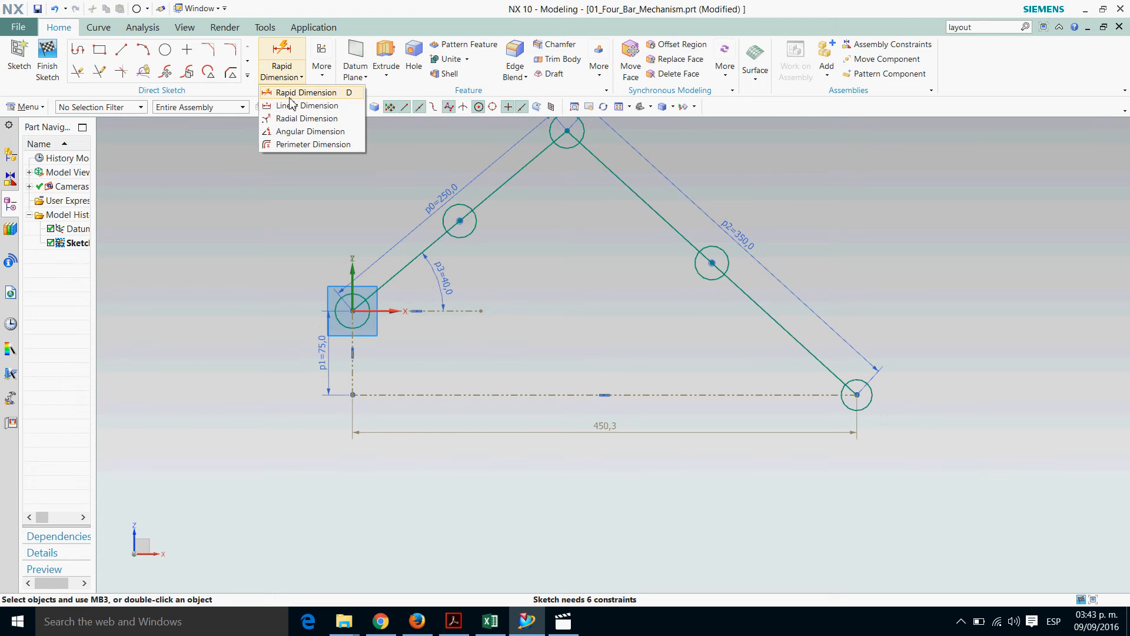
left_click(293, 92)
left_click(351, 308)
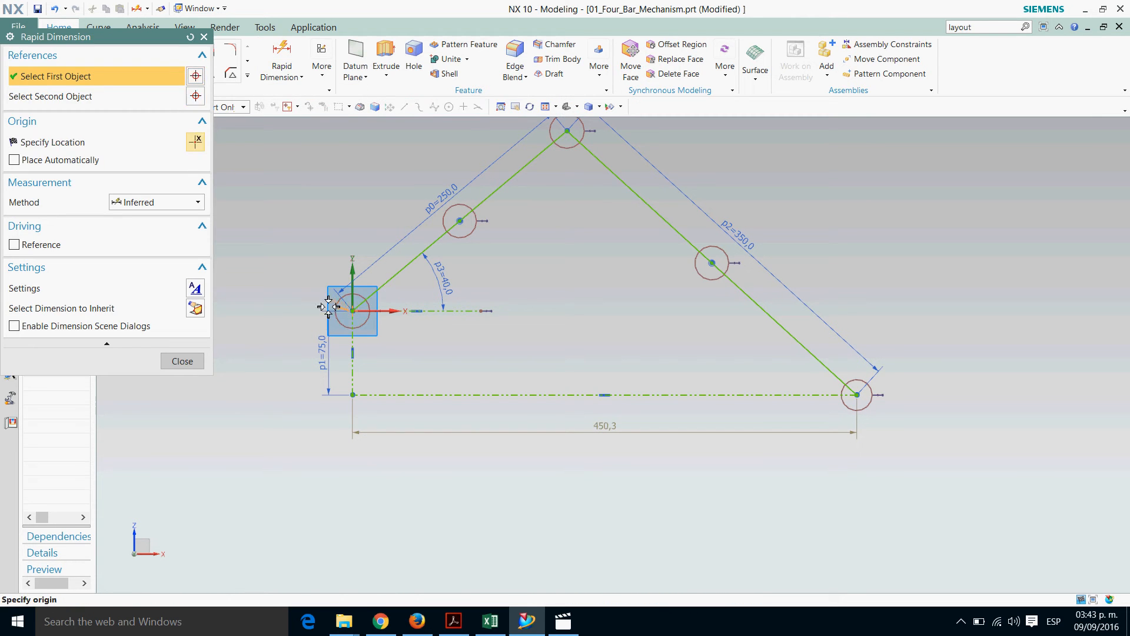
left_click(275, 341)
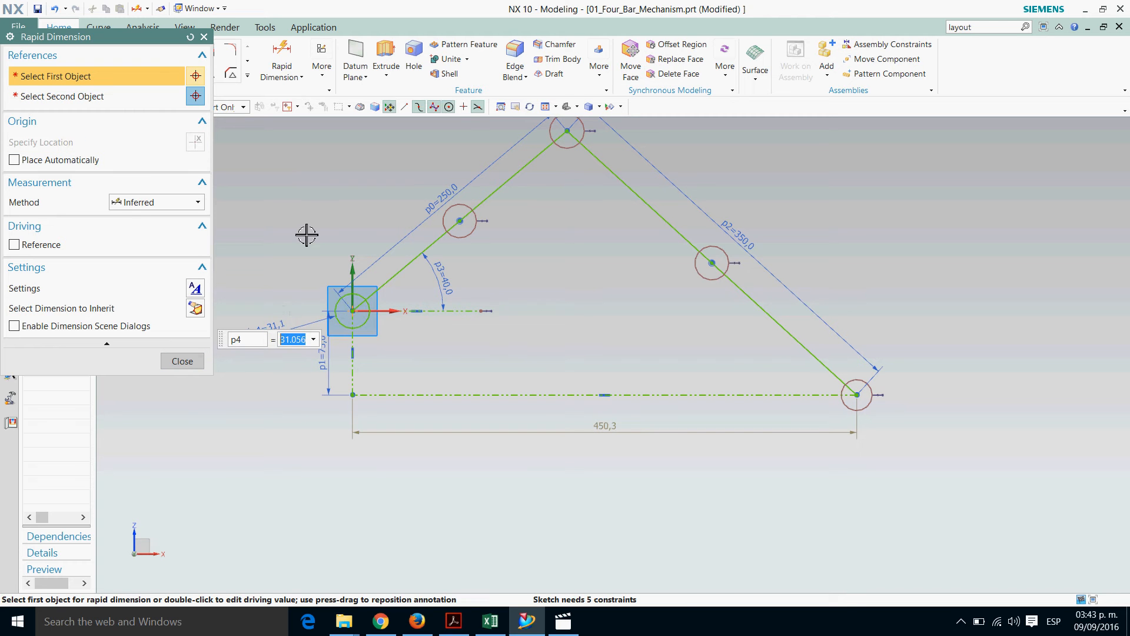
type("30")
key("Return")
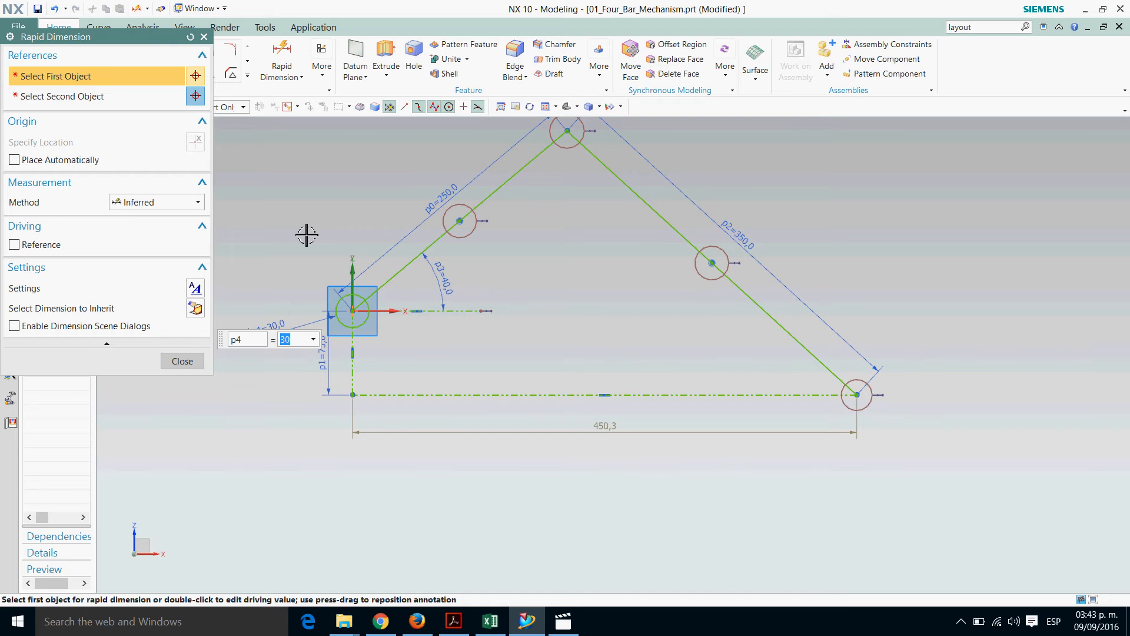
key("Escape")
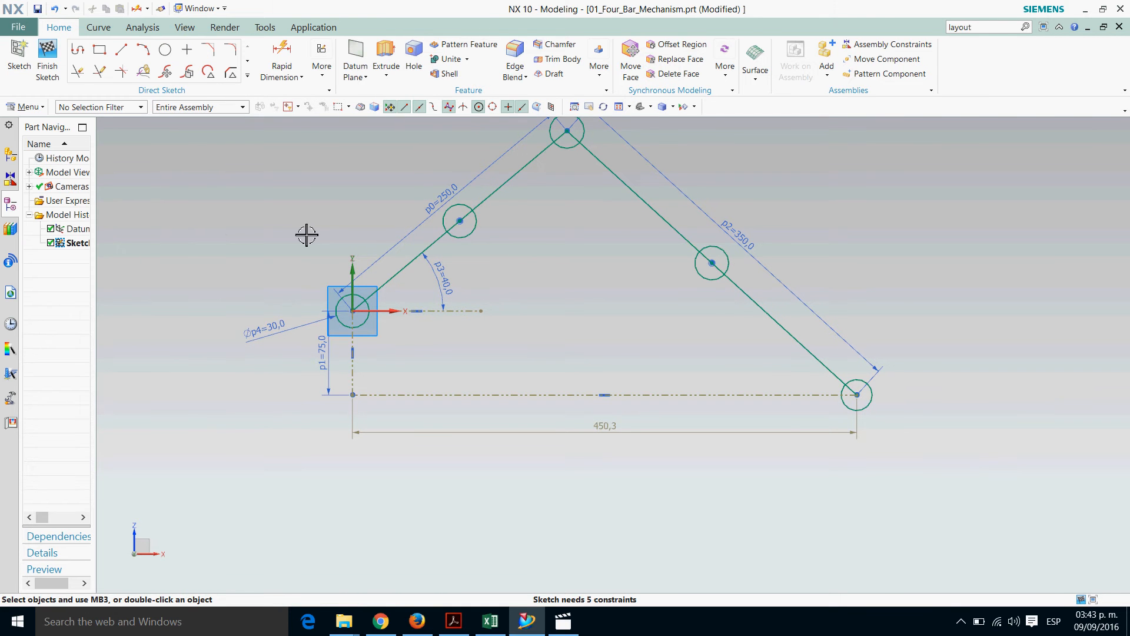
Dimension the circle at the 250 mm link's midpoint and set its diameter equal to the origin circle's parameter p4
scroll(306, 235, "down", 1)
scroll(307, 235, "up", 2)
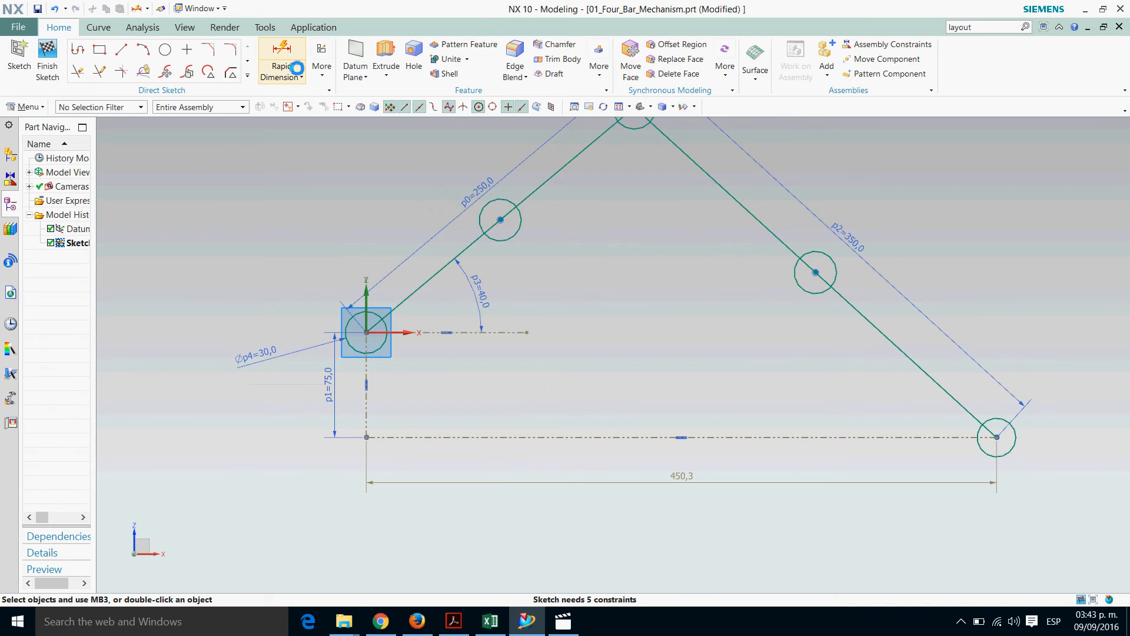
scroll(543, 457, "down", 3)
scroll(582, 360, "up", 1)
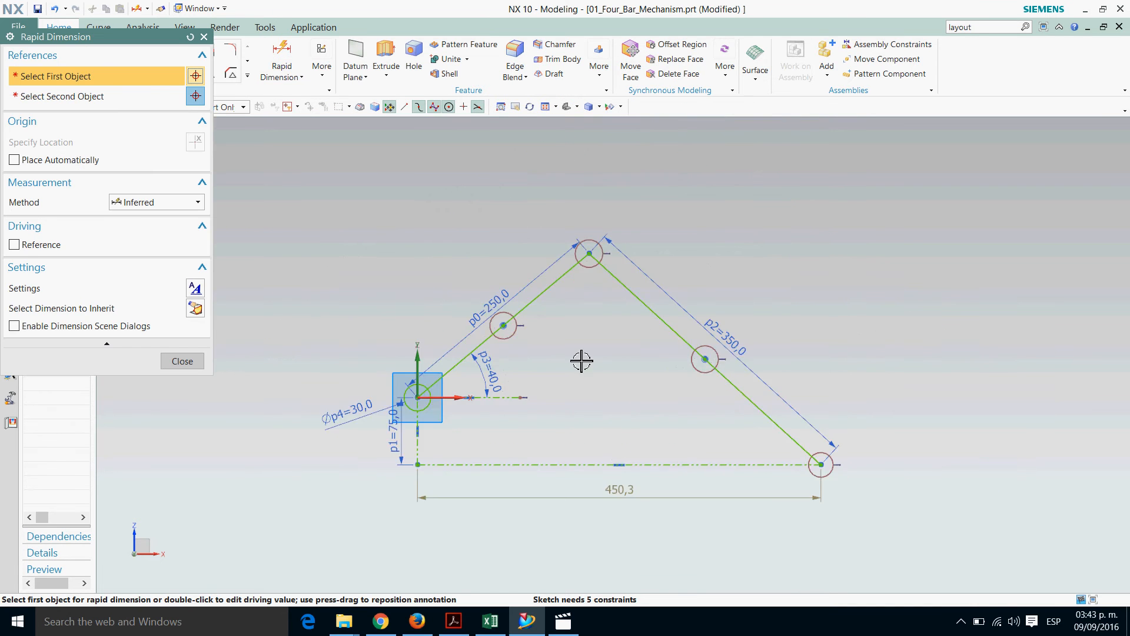
scroll(582, 360, "up", 2)
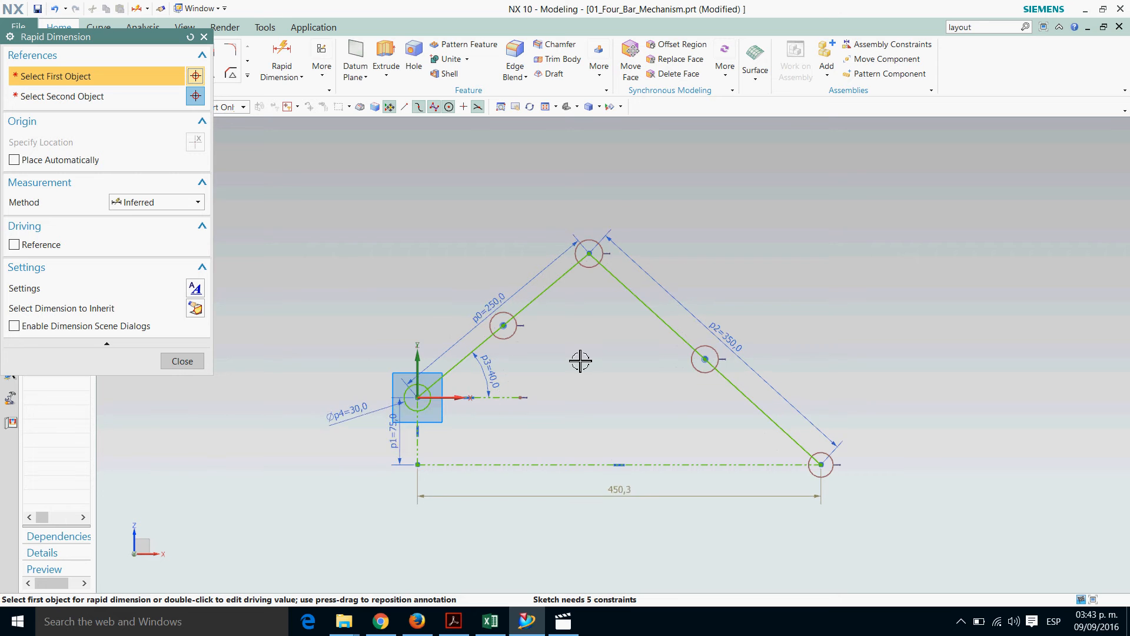
left_click(503, 342)
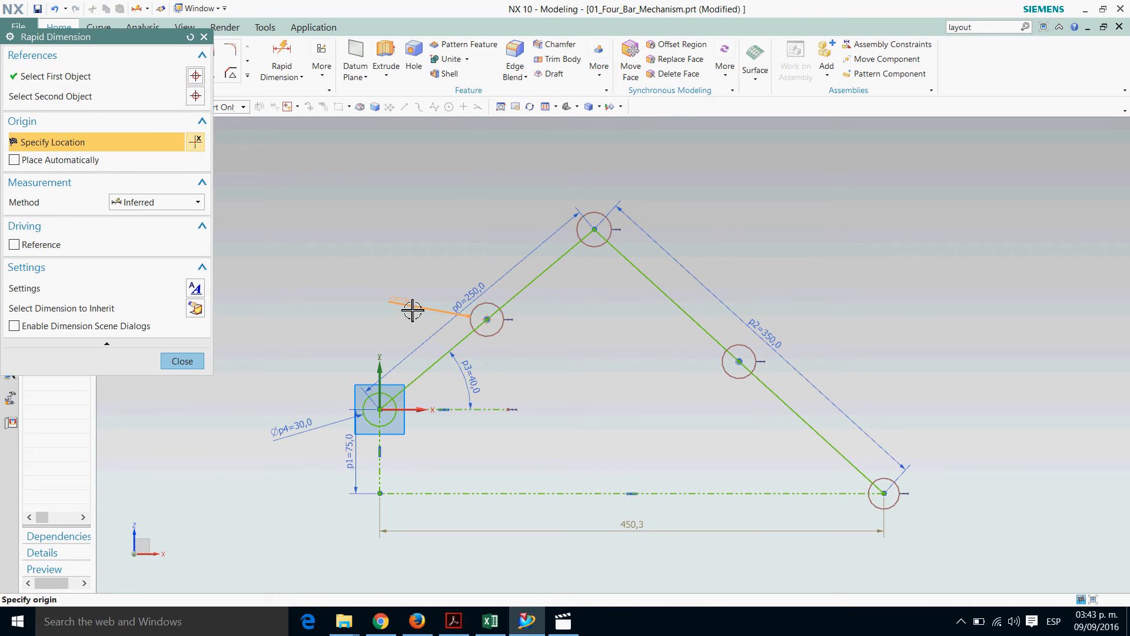
left_click(413, 310)
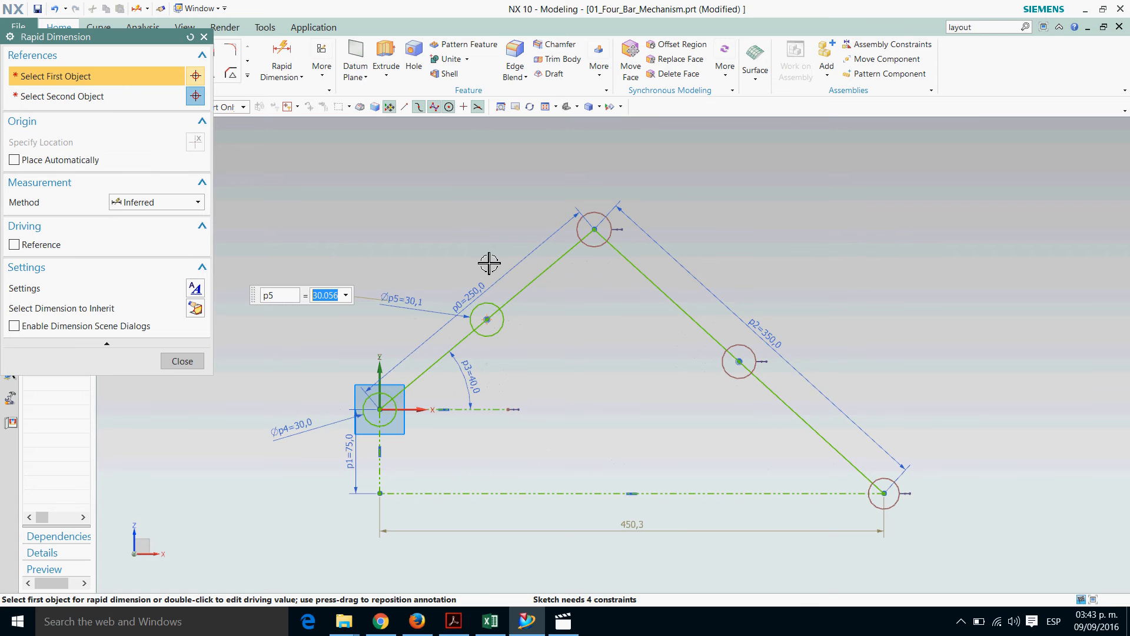
type("p4")
key("Return")
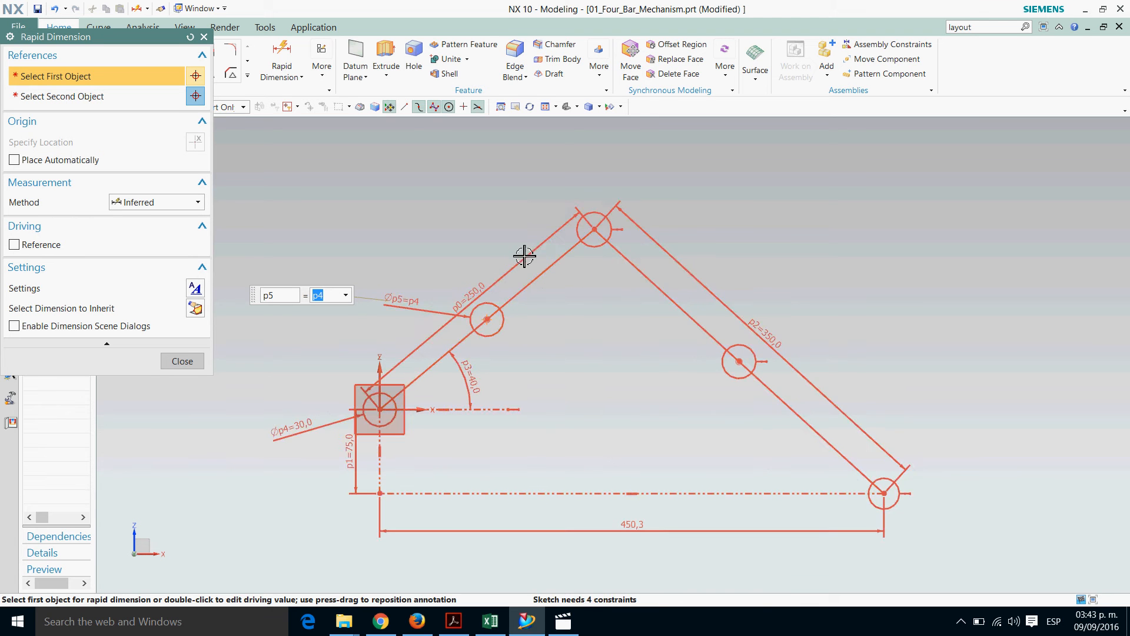
Dimension the circles at the apex and at the 350 mm link's midpoint, setting both diameters to p4
left_click(595, 229)
left_click(546, 205)
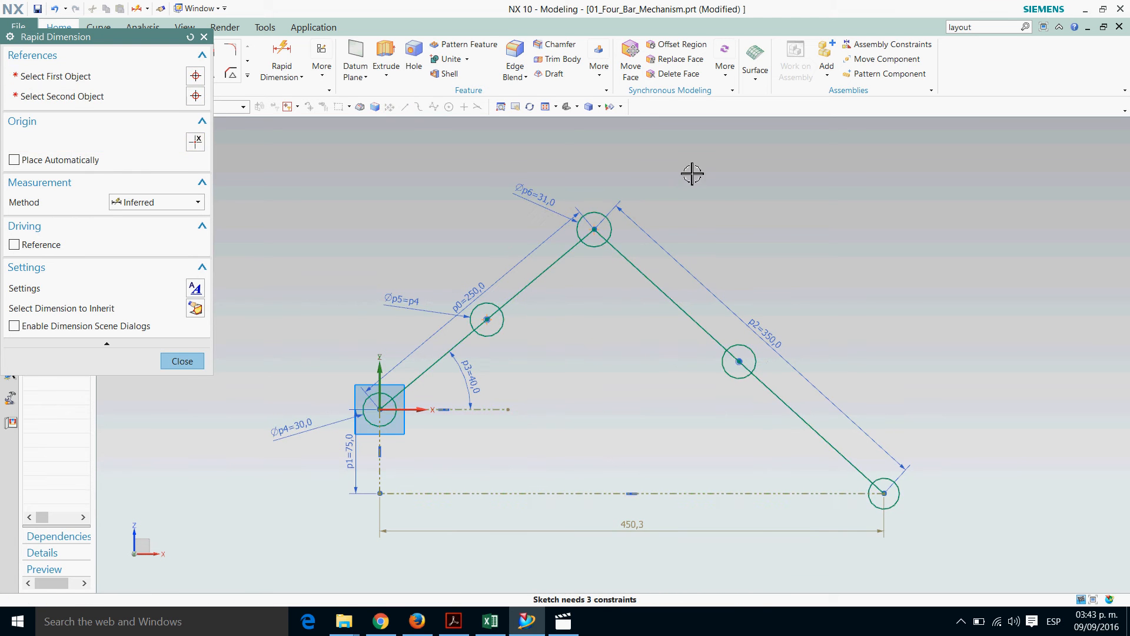
type("p4")
key("Return")
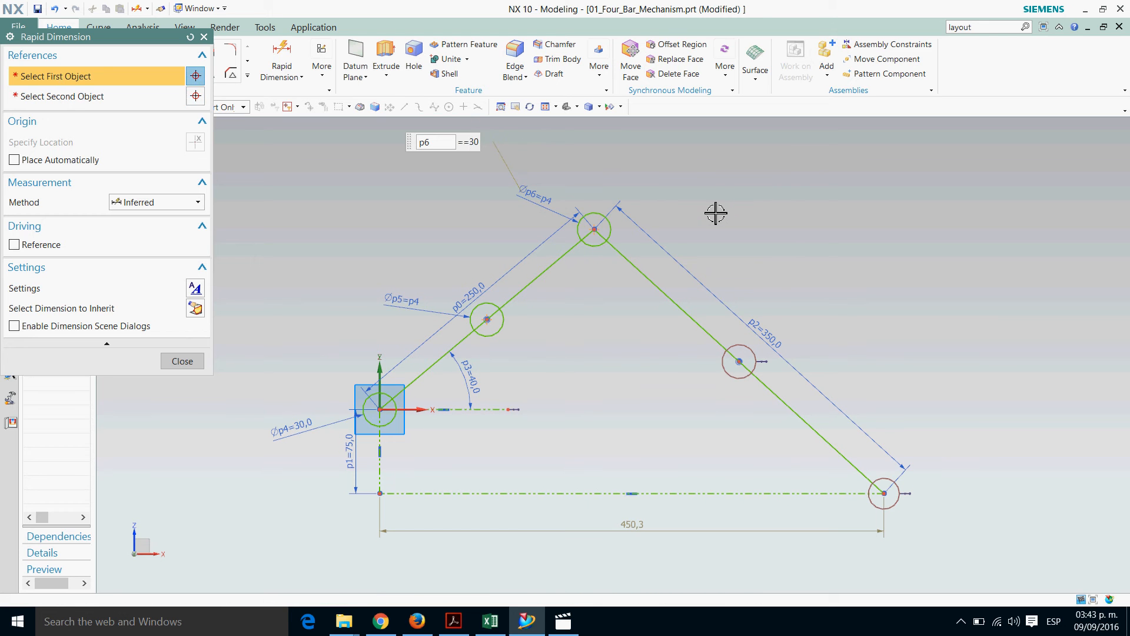
left_click(752, 351)
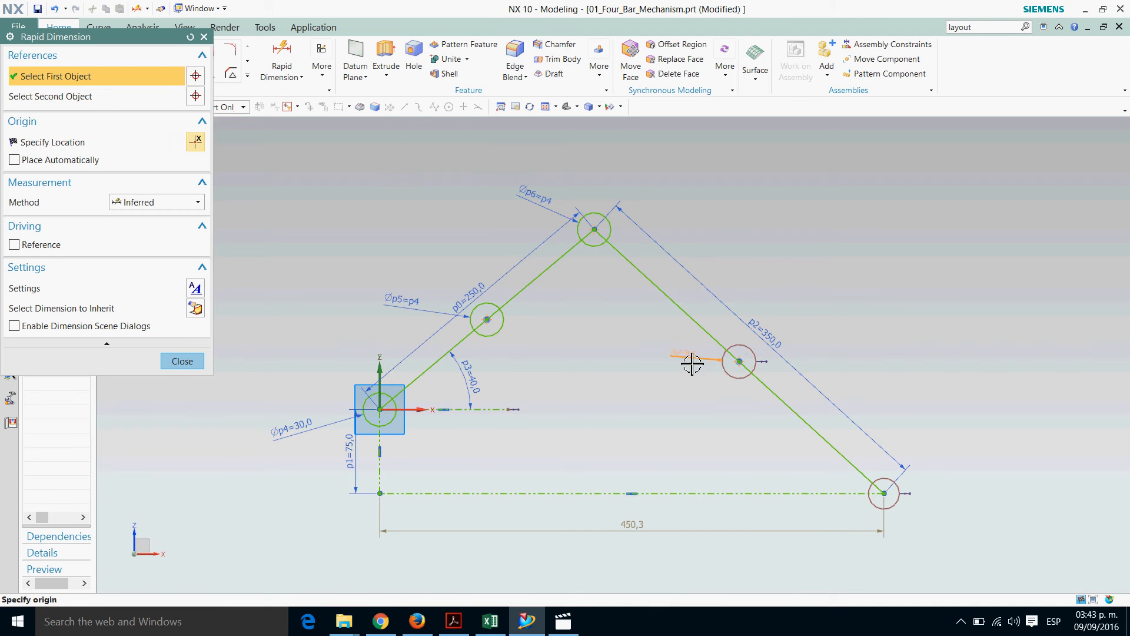
left_click(690, 361)
type("p4")
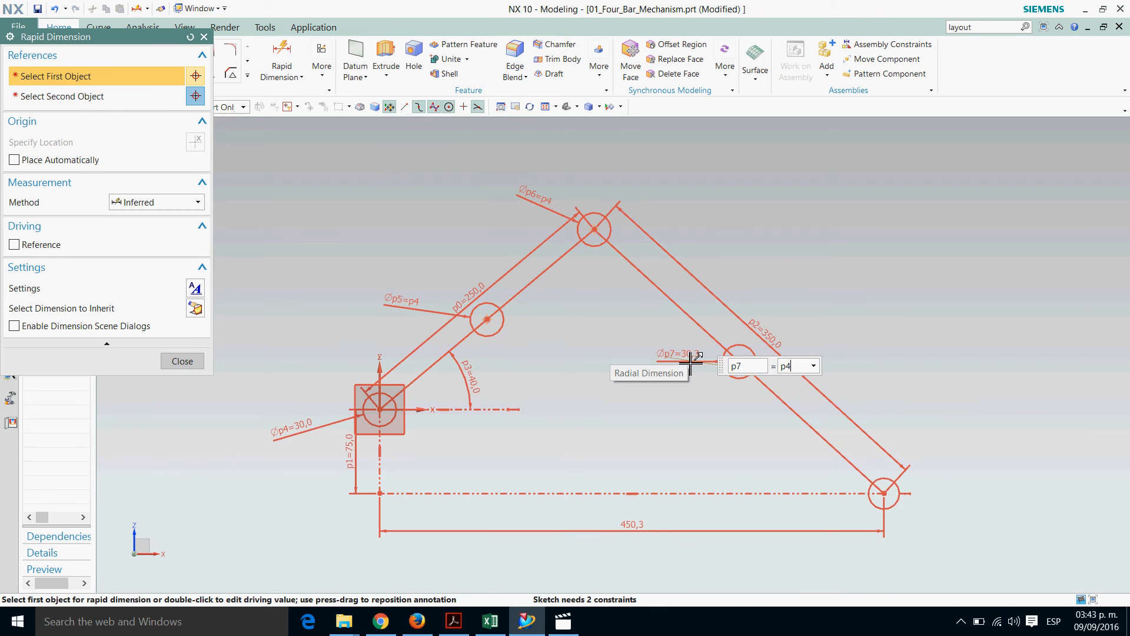
key("Return")
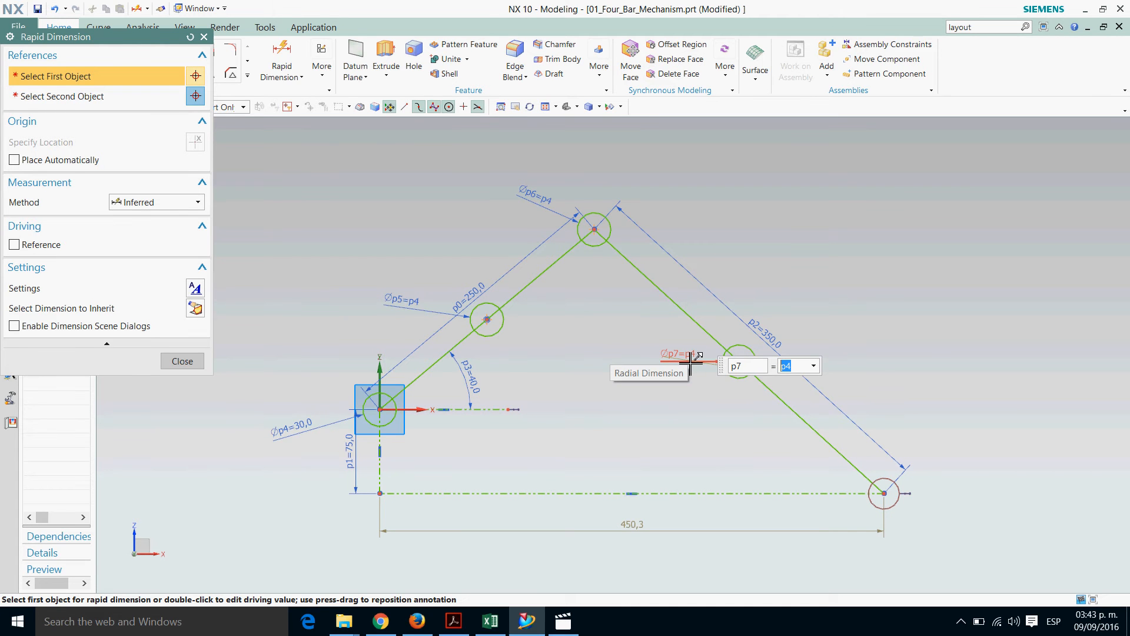
Dimension the circle at the slider end of the 350 mm link and set its diameter to p4
left_click(897, 487)
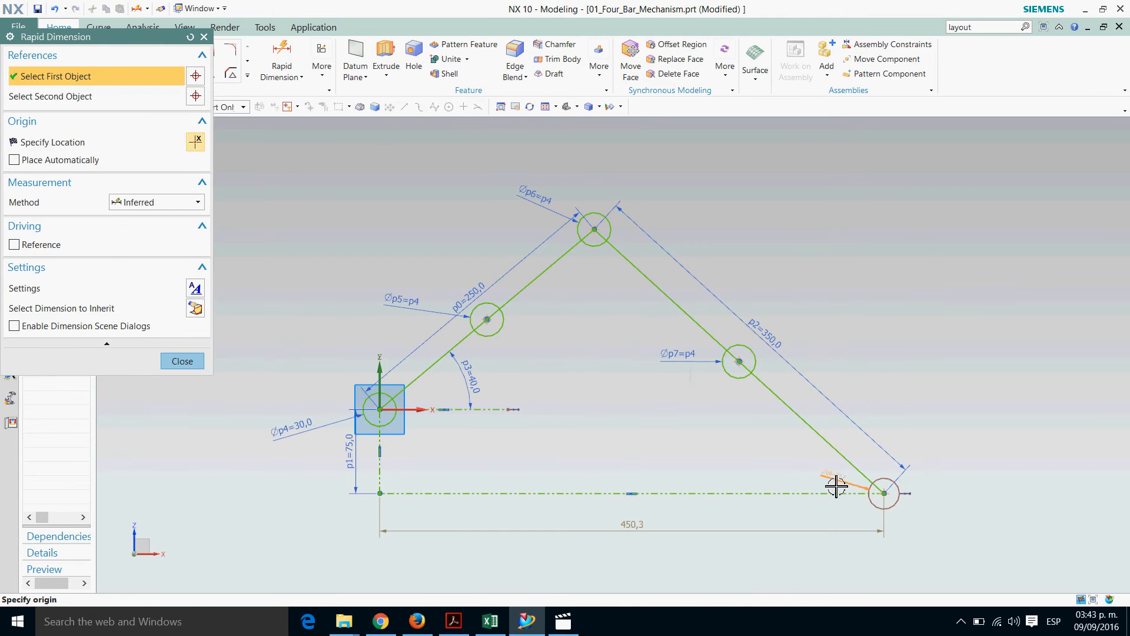
left_click(824, 486)
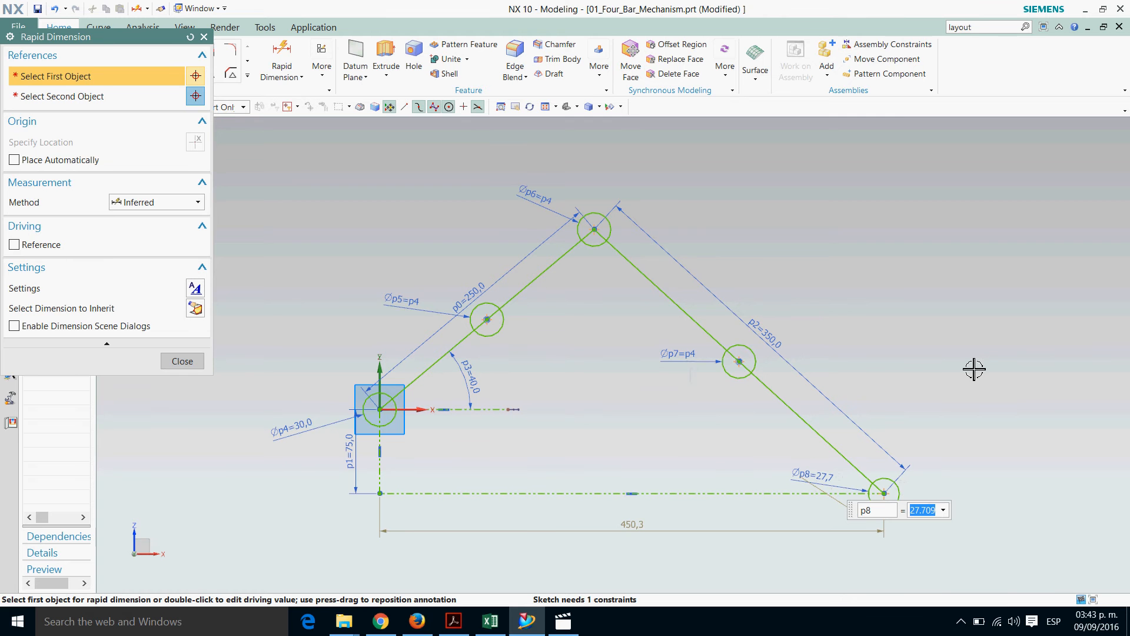
type("p4")
key("Return")
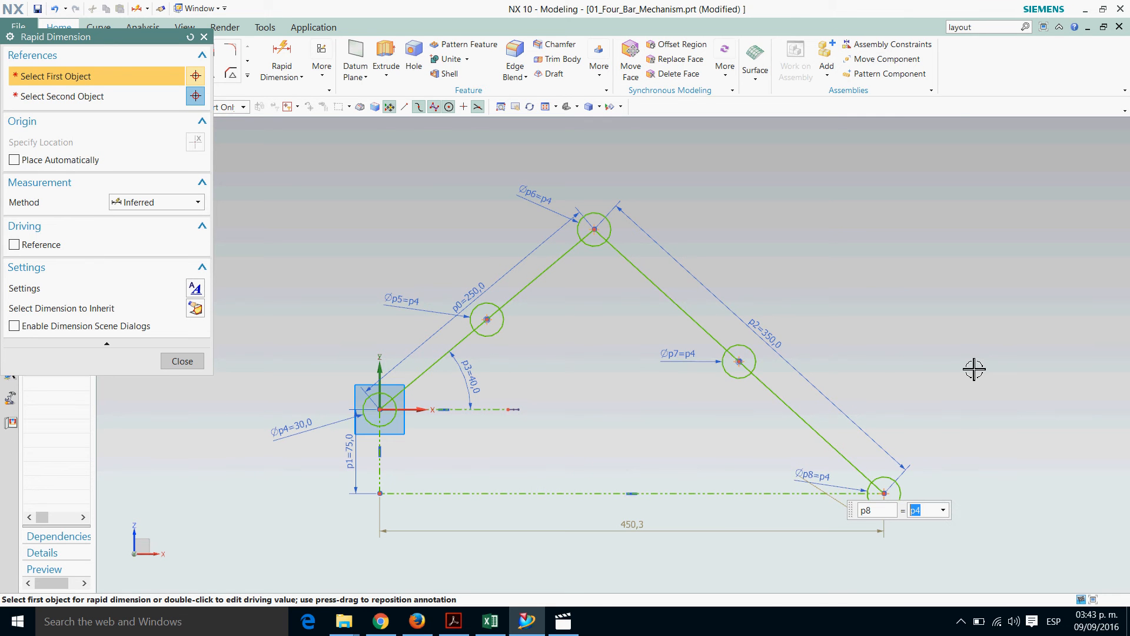
left_click(179, 361)
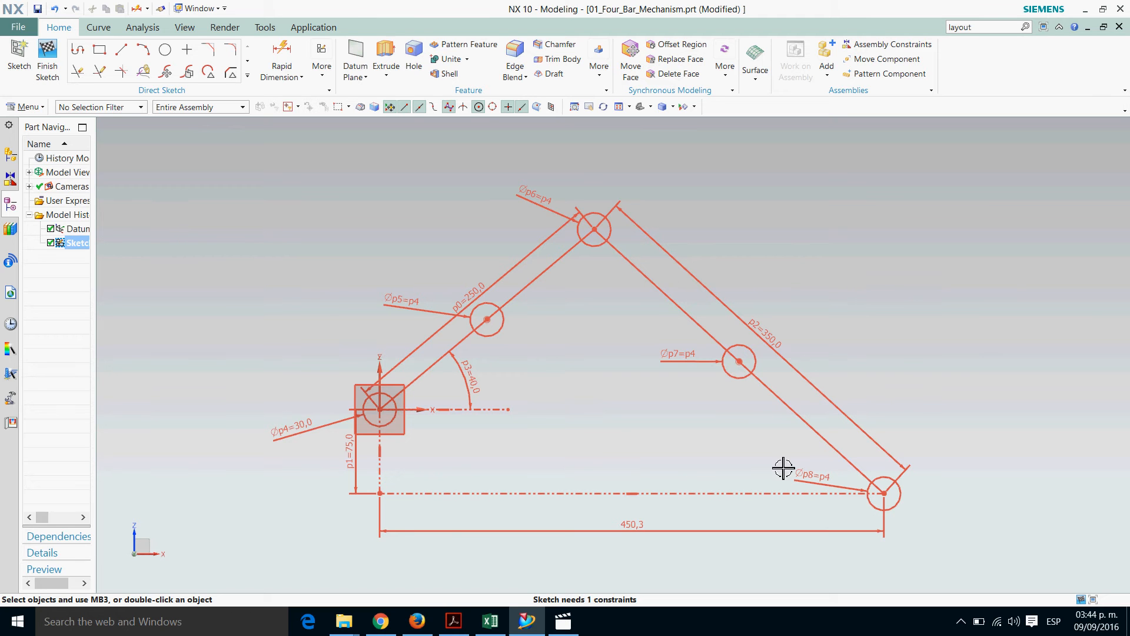
key("Escape")
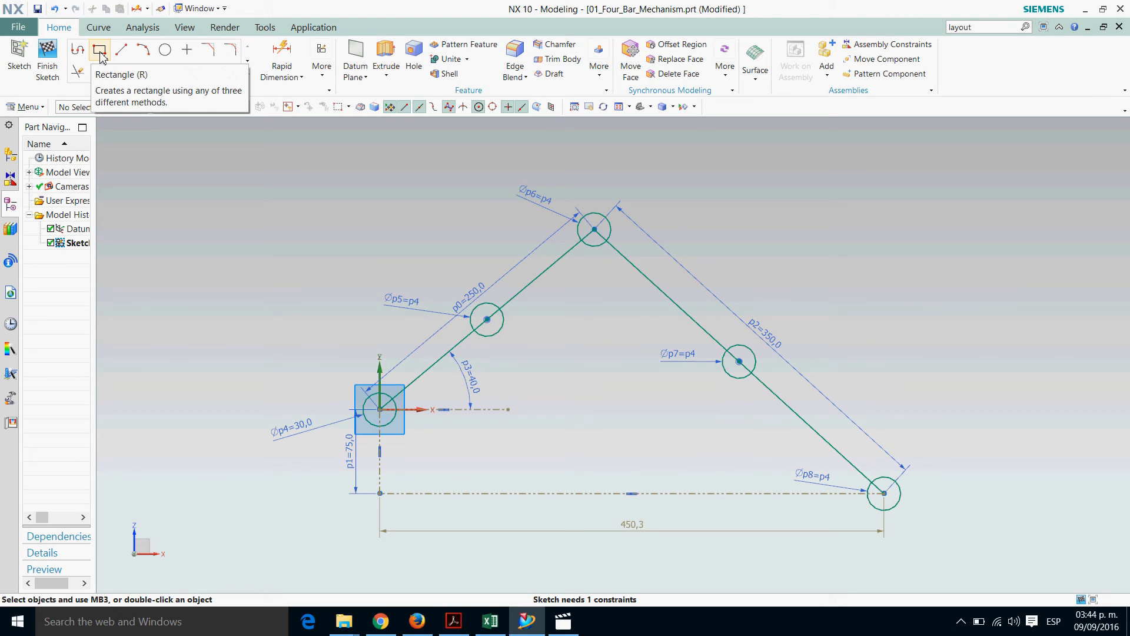
Sketch a horizontal rectangle about 70 mm wide and 46 mm high, centred on the slider end of the 350 mm link
left_click(99, 52)
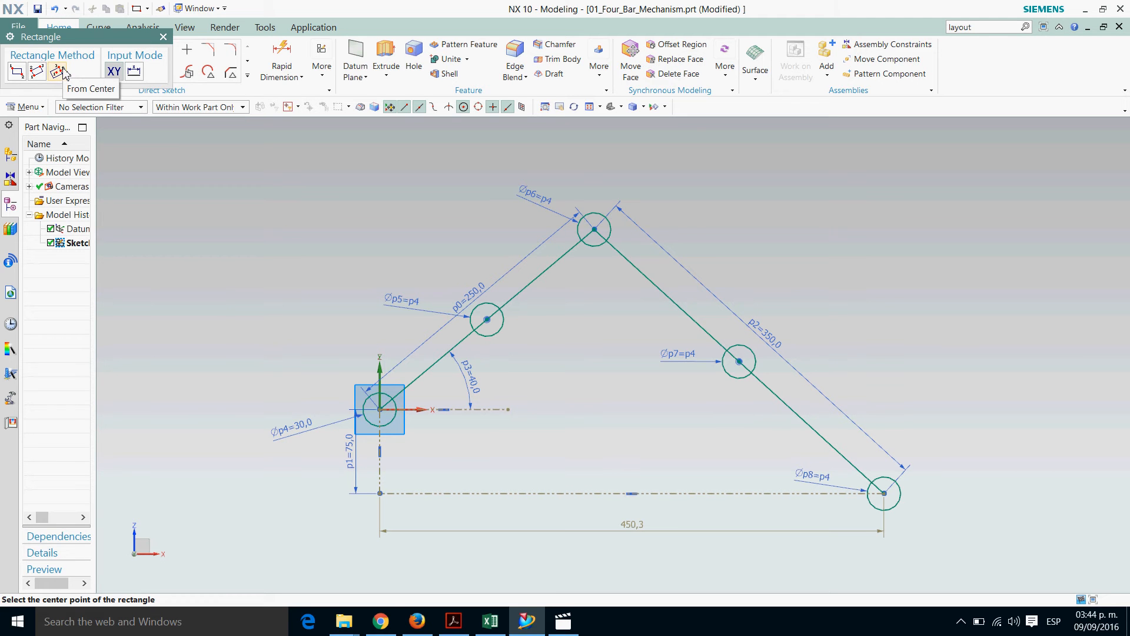
left_click(897, 505)
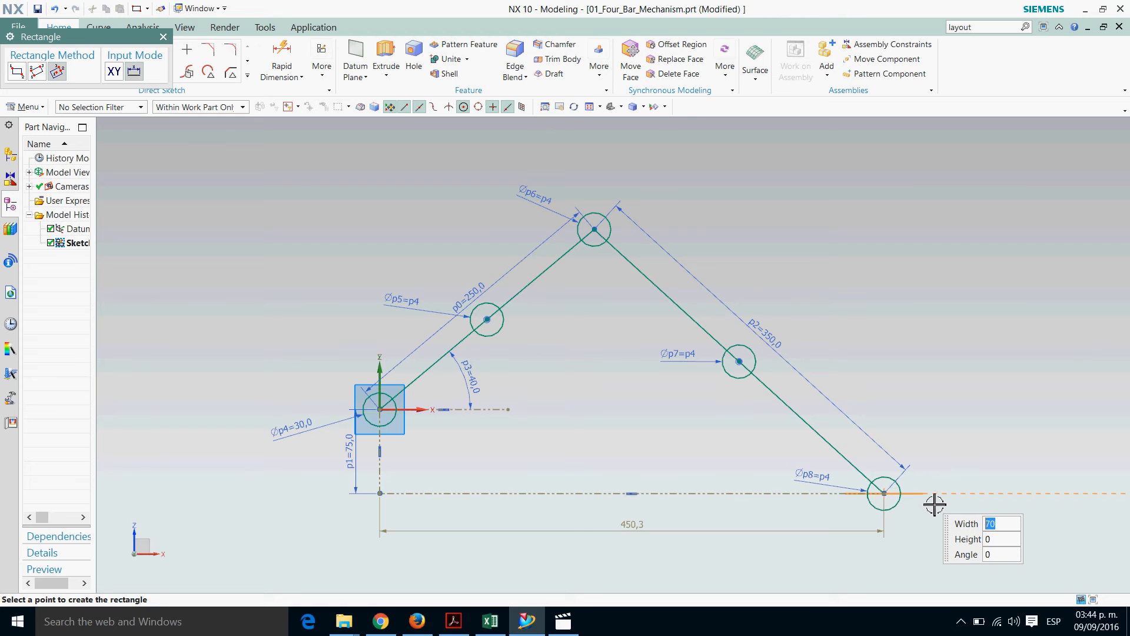
left_click(941, 469)
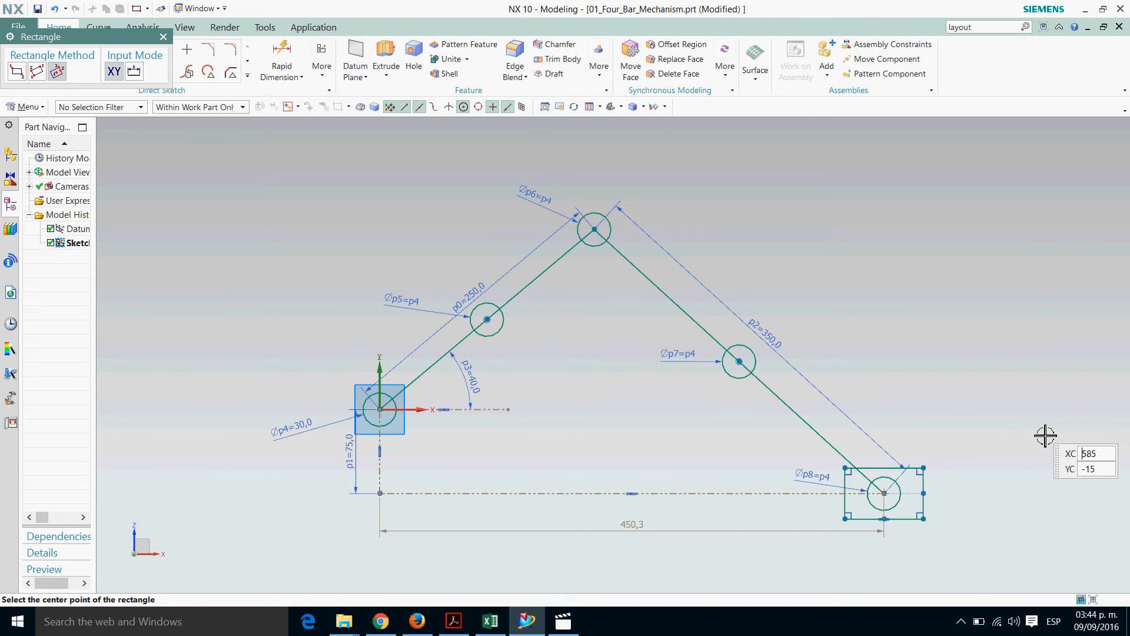
key("Escape")
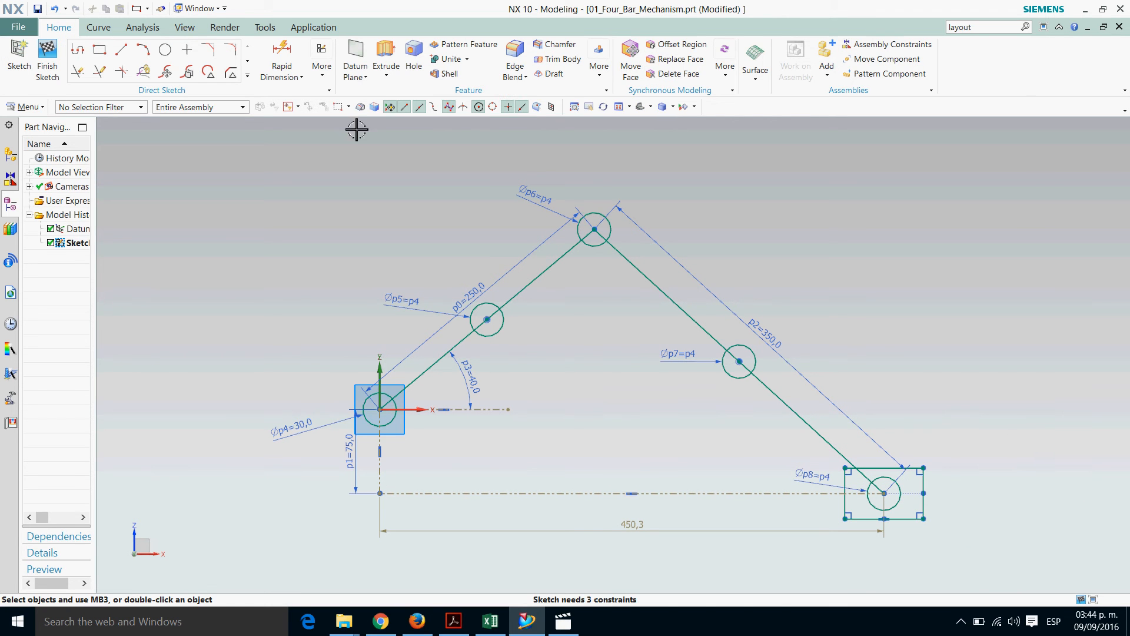
Dimension the slider rectangle's height and set it to 40 mm
left_click(284, 57)
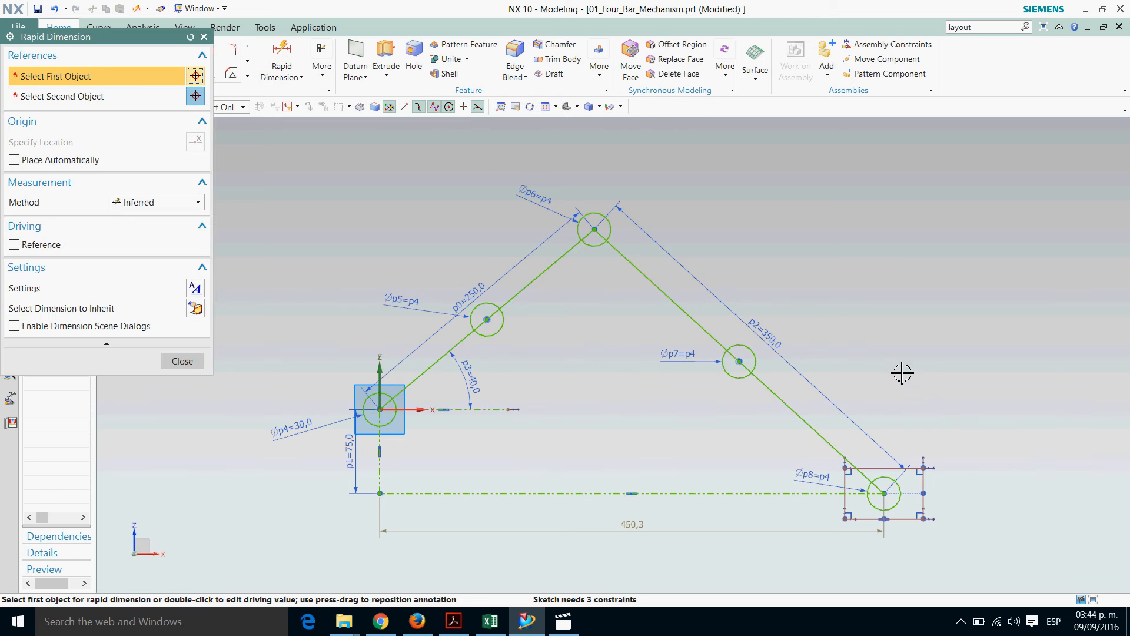
left_click(937, 514)
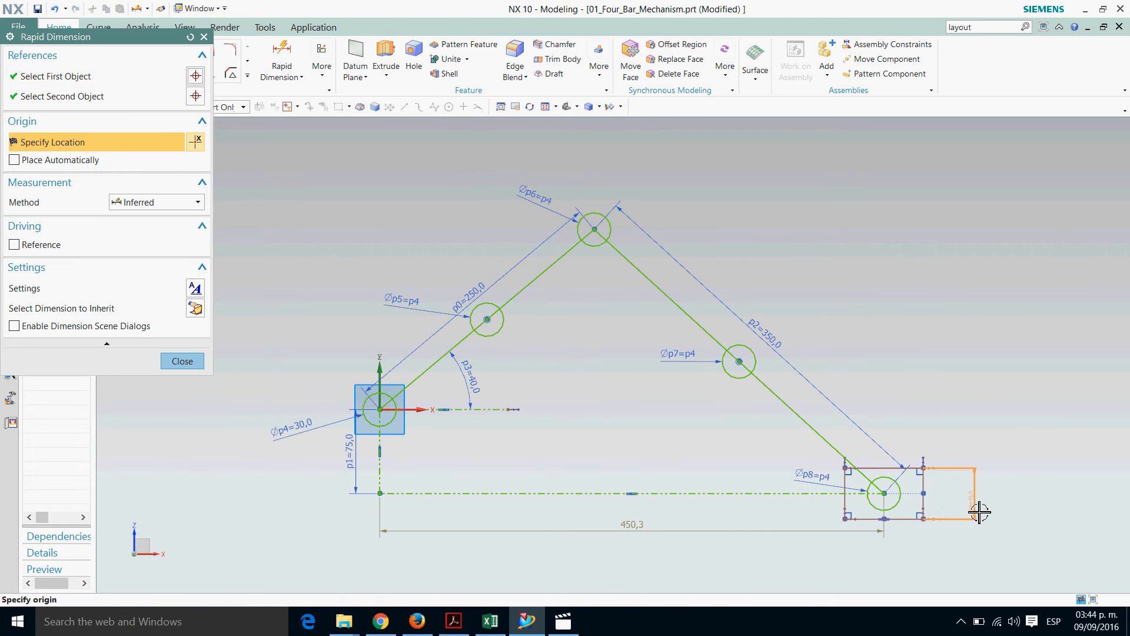
left_click(963, 512)
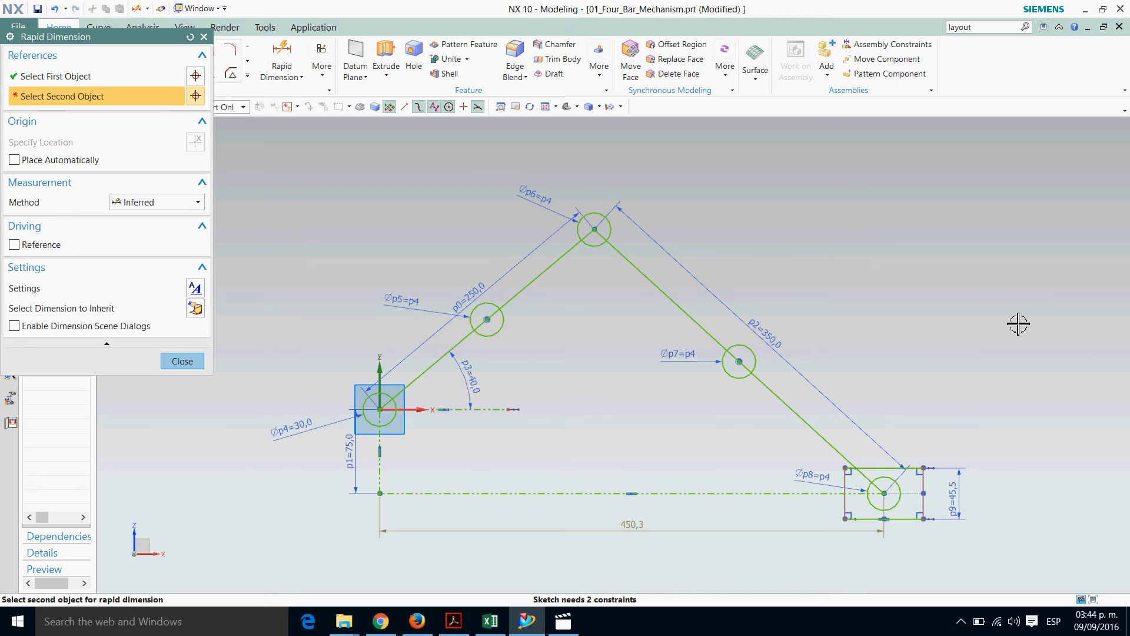
left_click(961, 504)
type("30,")
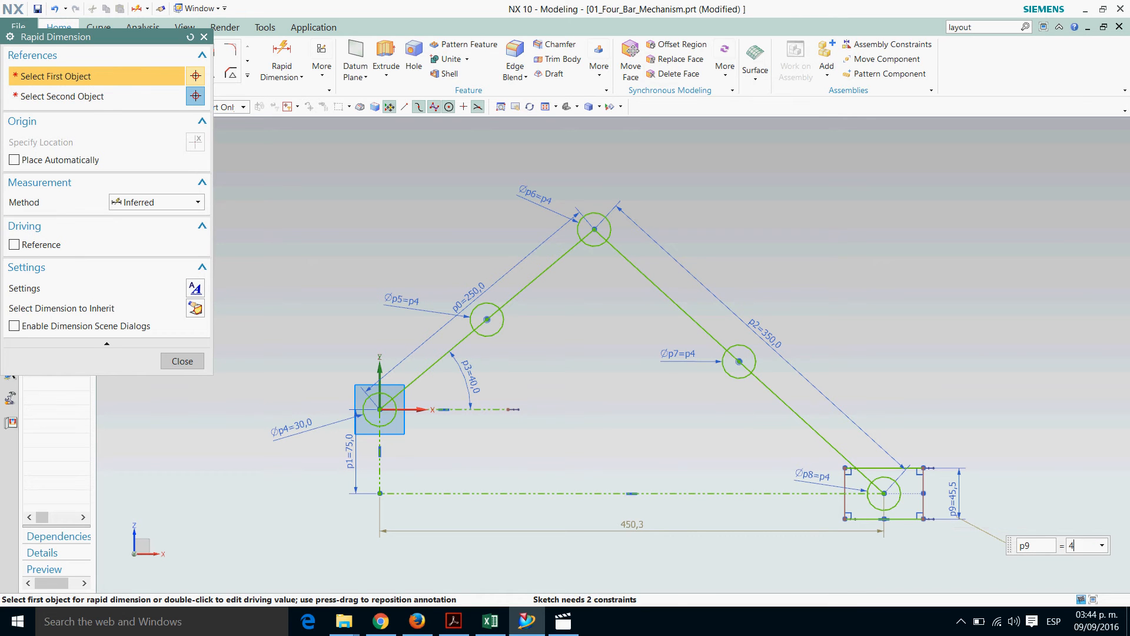
type("0")
key("Return")
key("Escape")
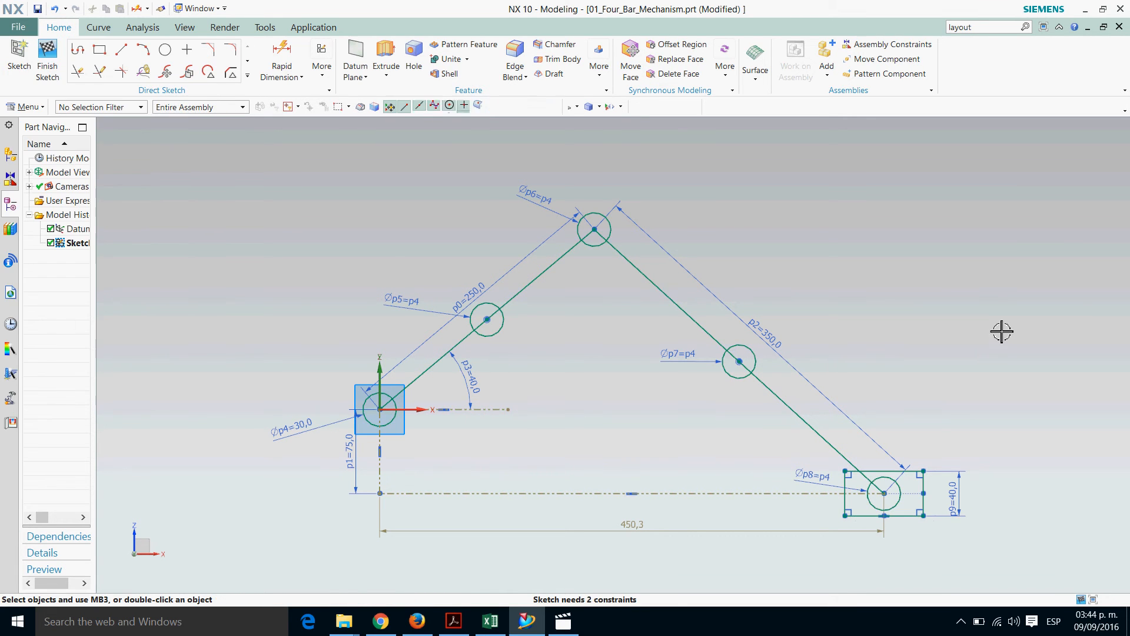
Dimension the slider rectangle's width and set it to 60 mm
left_click(280, 50)
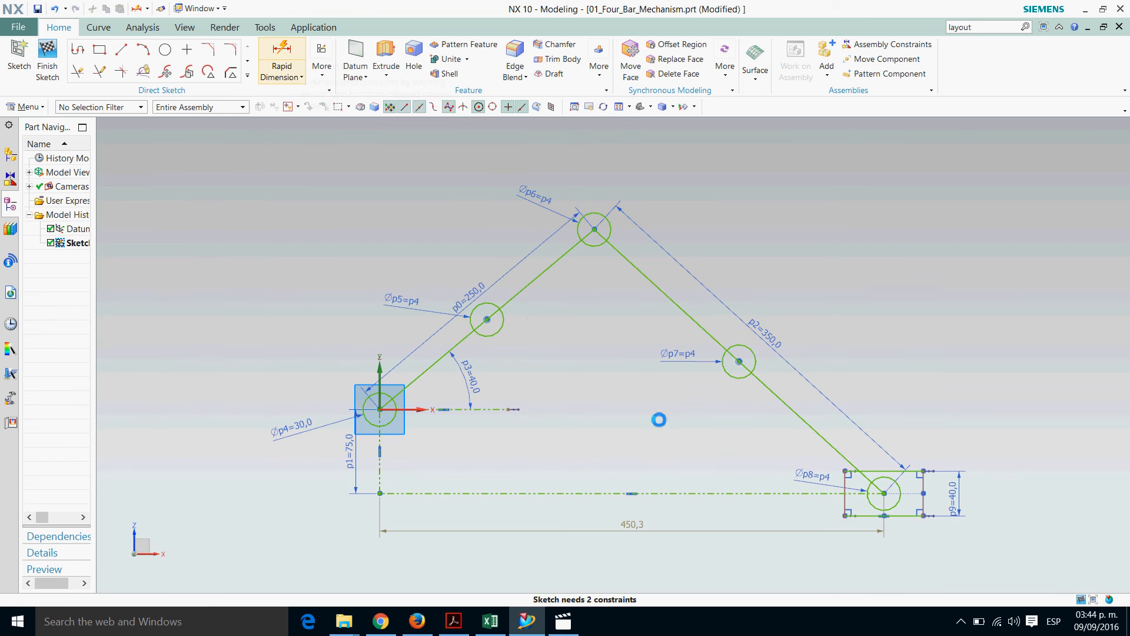
left_click(954, 548)
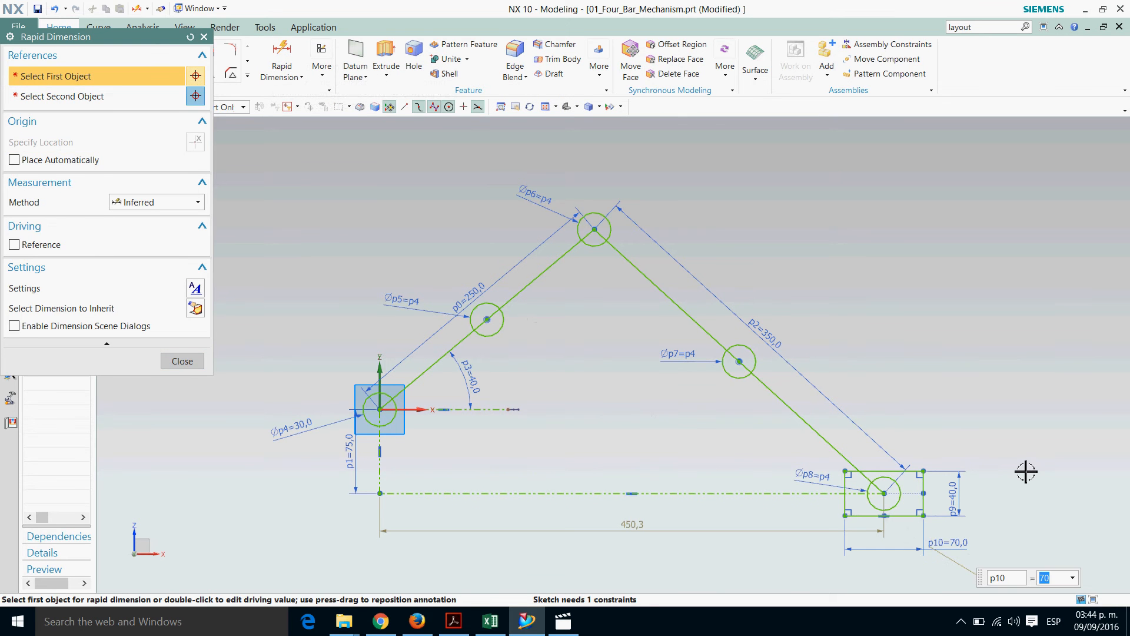
type("60")
key("Return")
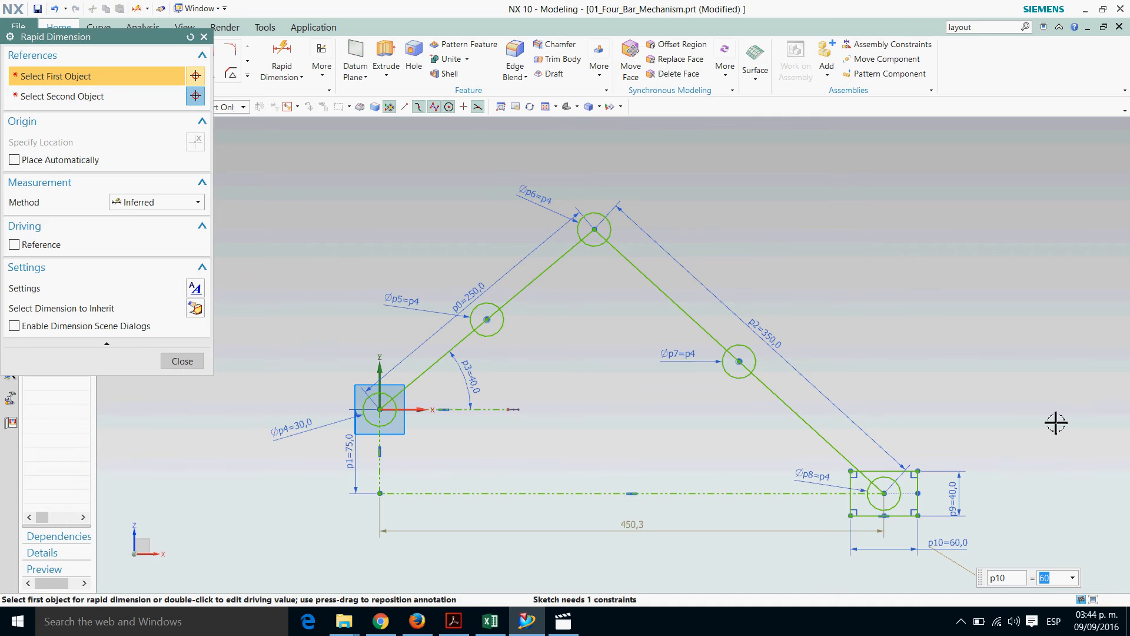
key("Escape")
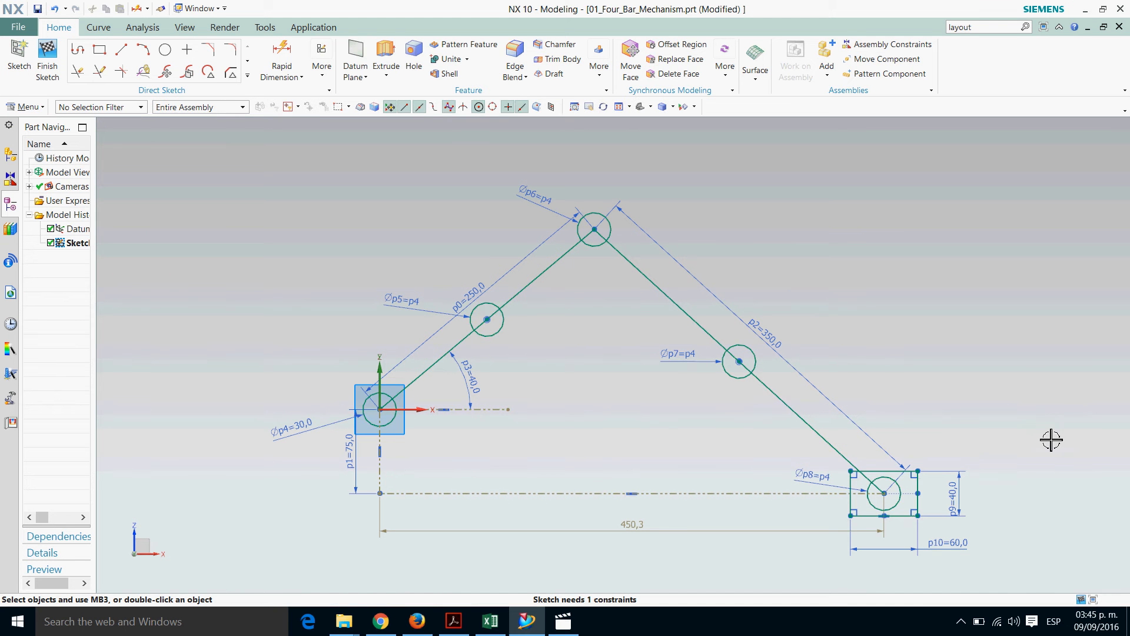
Finish the sketch and switch to the Motion Simulation application, saving the changes to the master model part
left_click(47, 63)
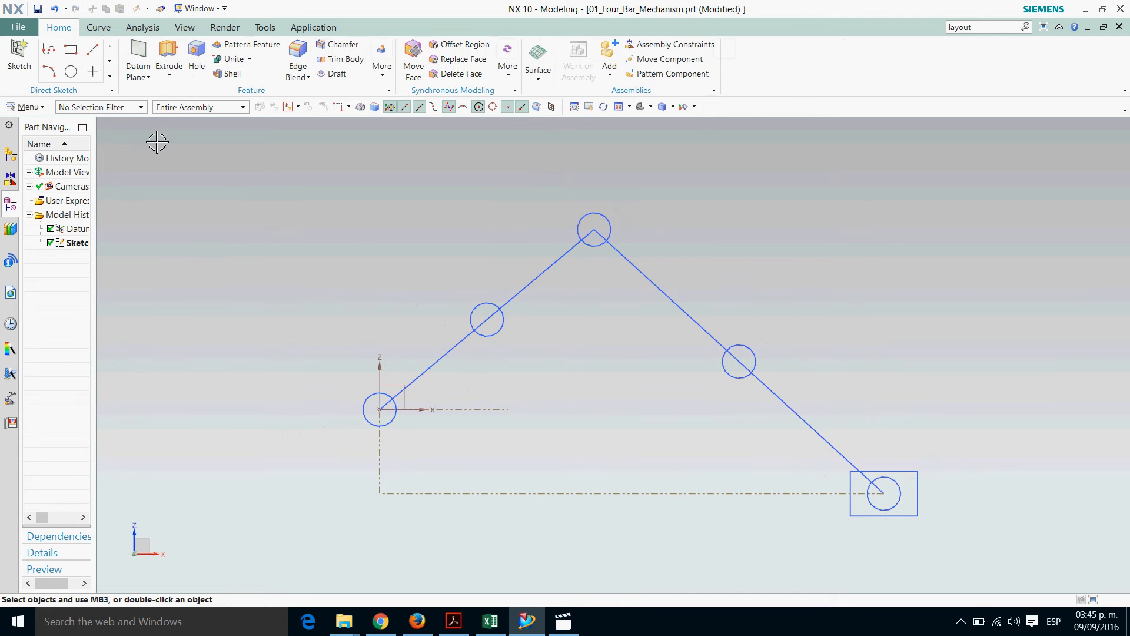
left_click(19, 29)
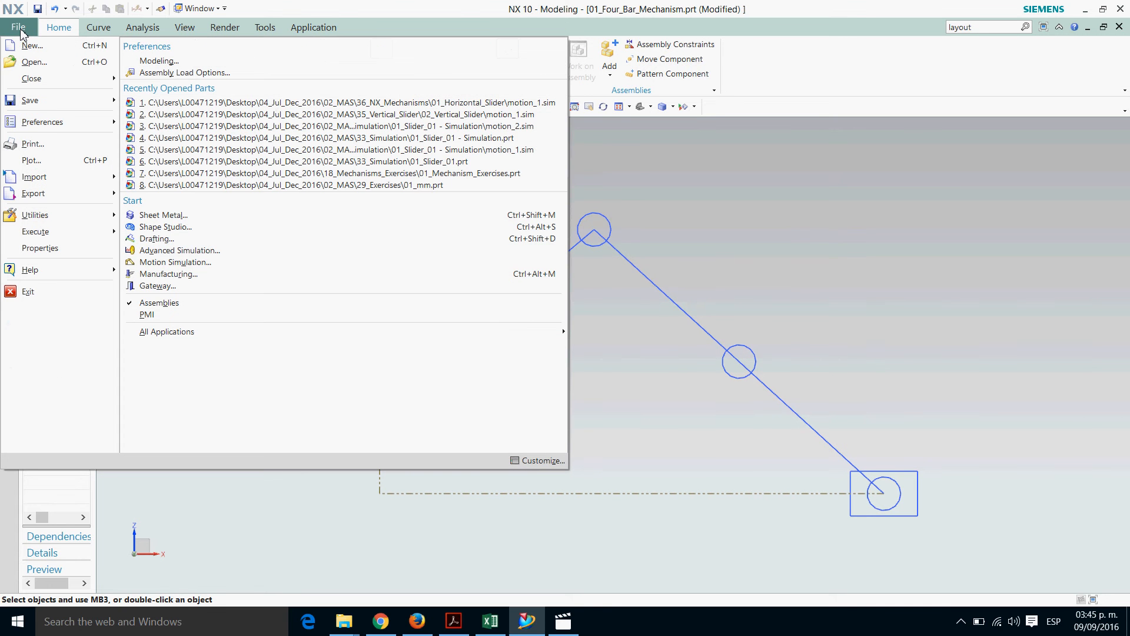
left_click(202, 268)
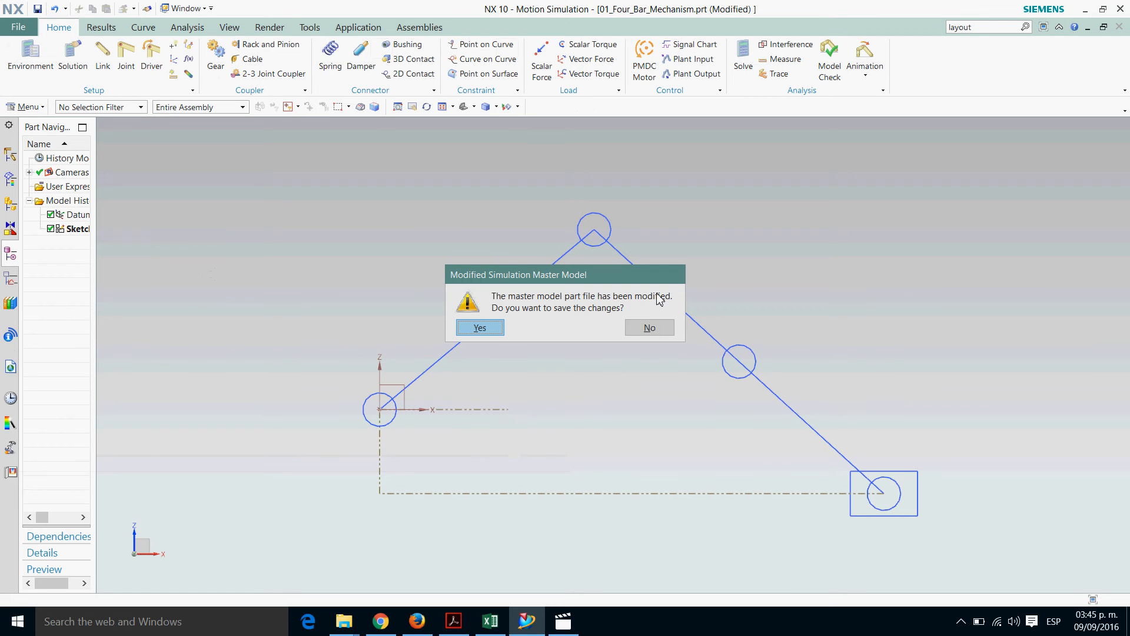
left_click(477, 328)
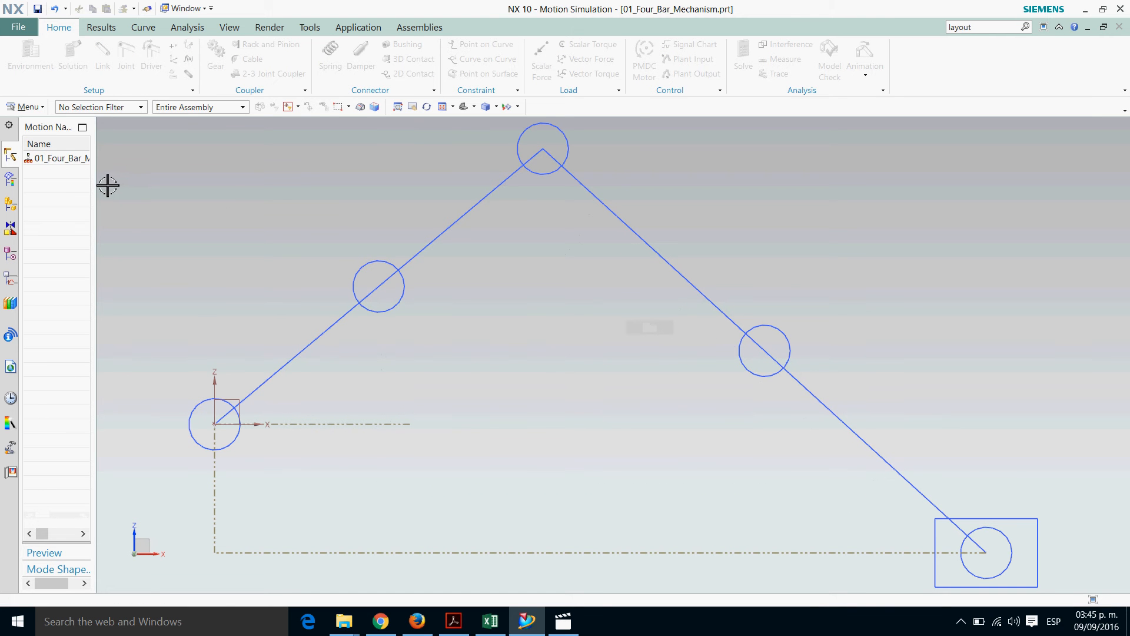
Create a new Dynamics motion simulation named 01_Motion under 01_Four_Bar_Mechanism
left_click_drag(107, 185, 203, 200)
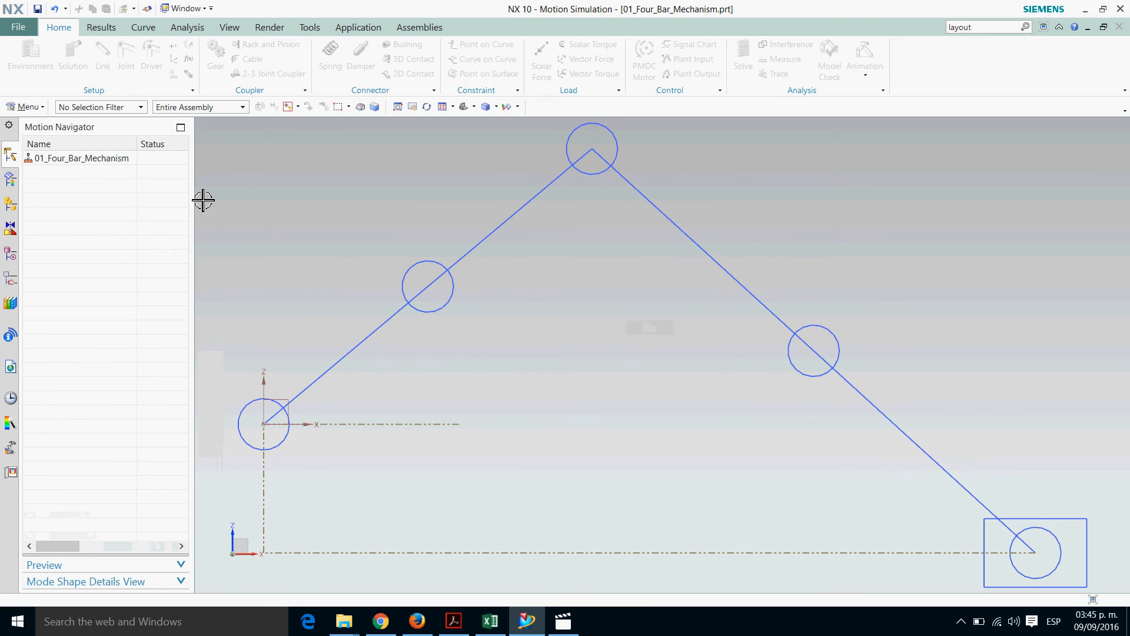
right_click(77, 161)
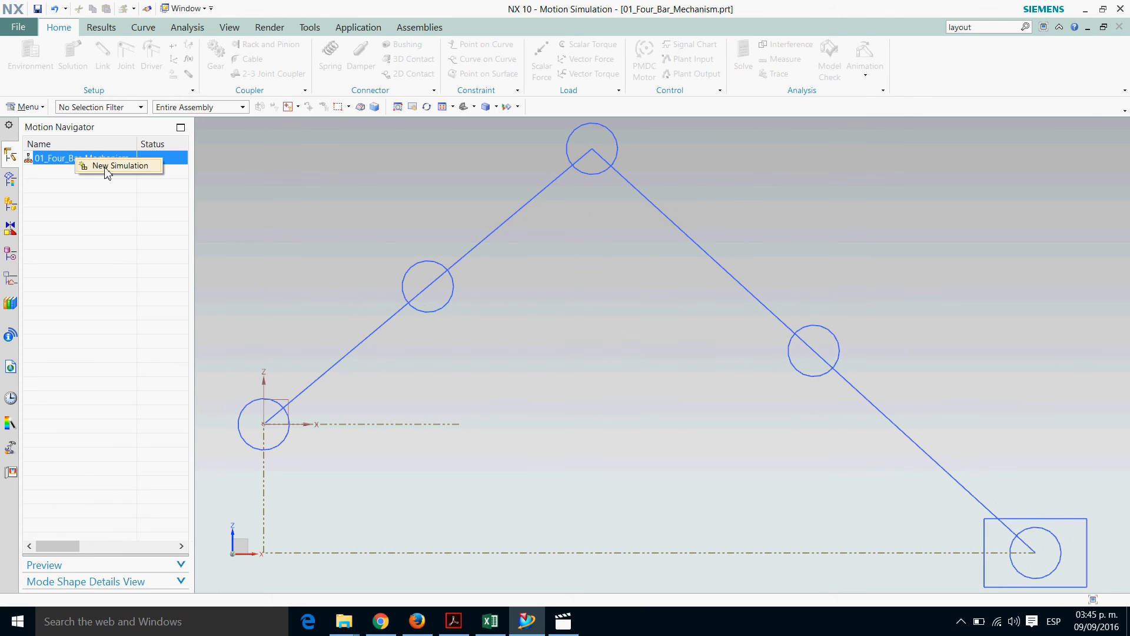
left_click(107, 167)
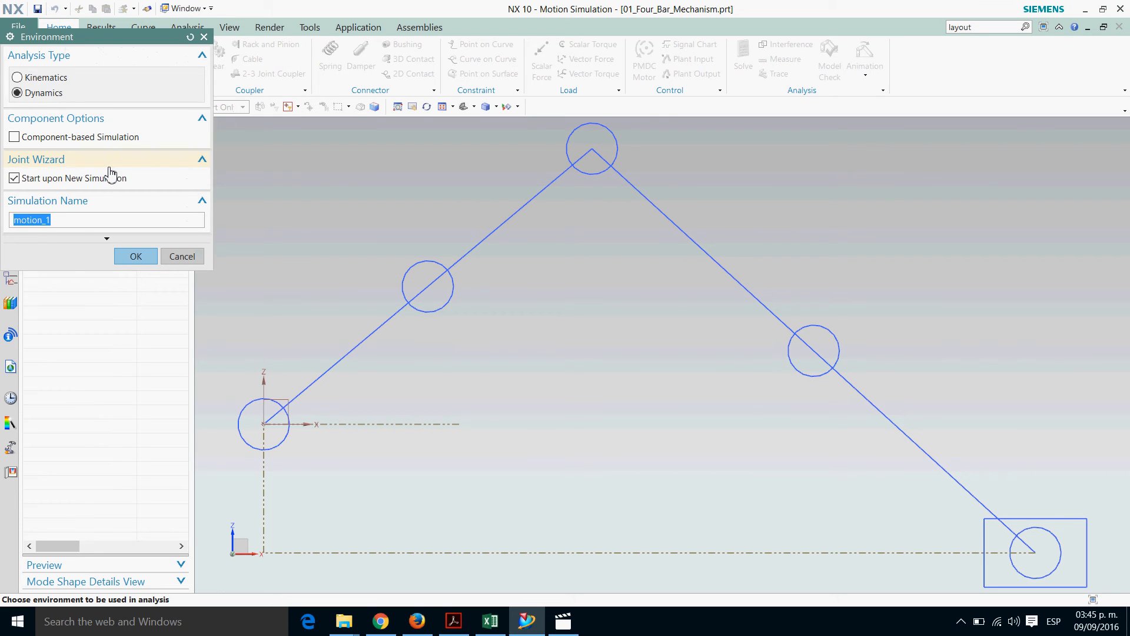
type("01_Motion")
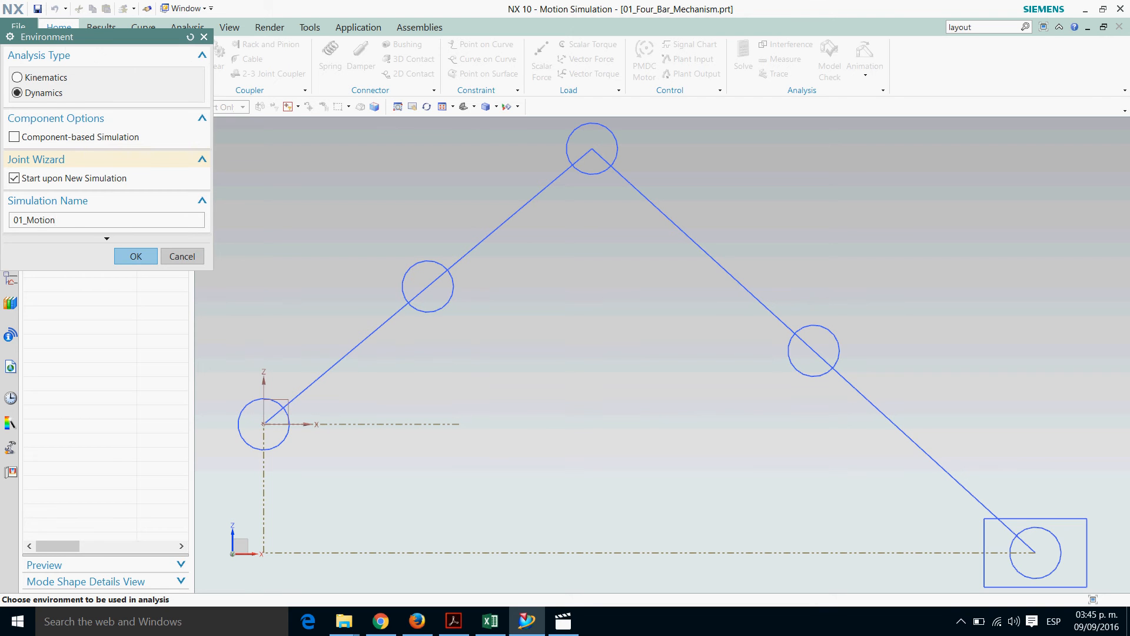
left_click(137, 257)
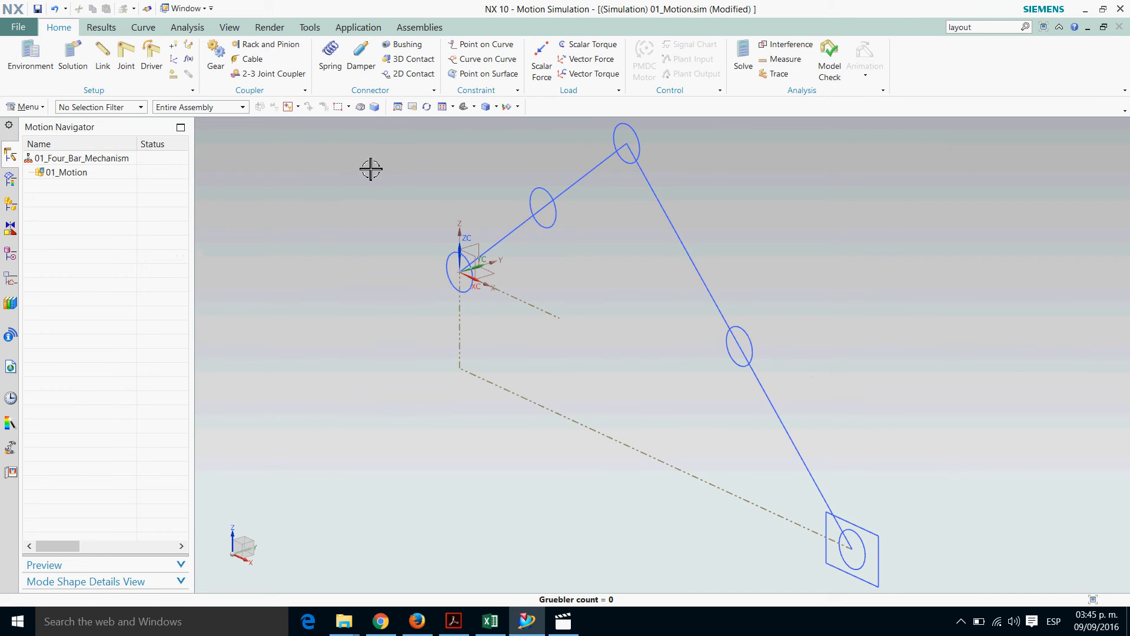
Start a link for the 250 mm crank, selecting its origin, midpoint and apex circles and the crank line
mouse_move(323, 179)
middle_mouse_down("shift")
mouse_move(310, 208)
mouse_move(320, 194)
middle_mouse_up("shift")
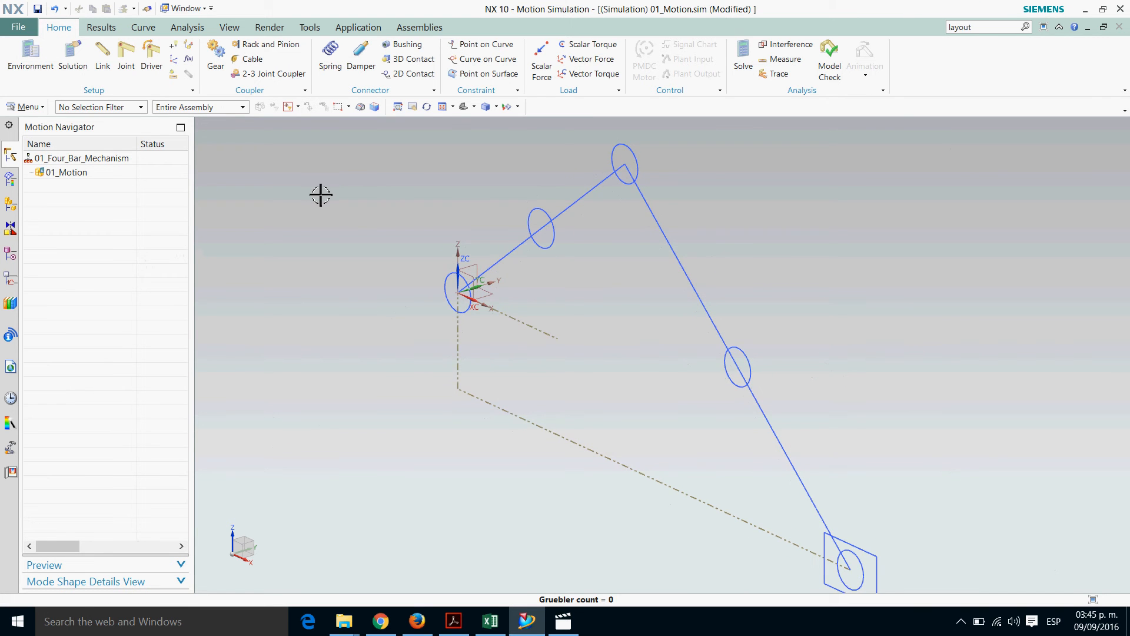
scroll(350, 211, "up", 1)
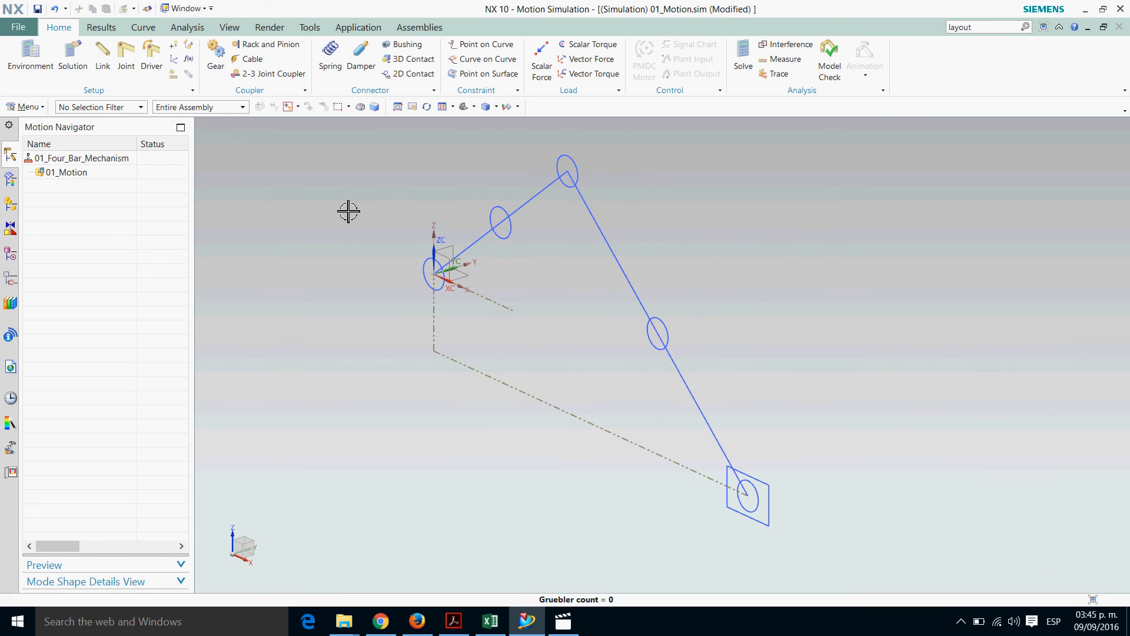
left_click(102, 54)
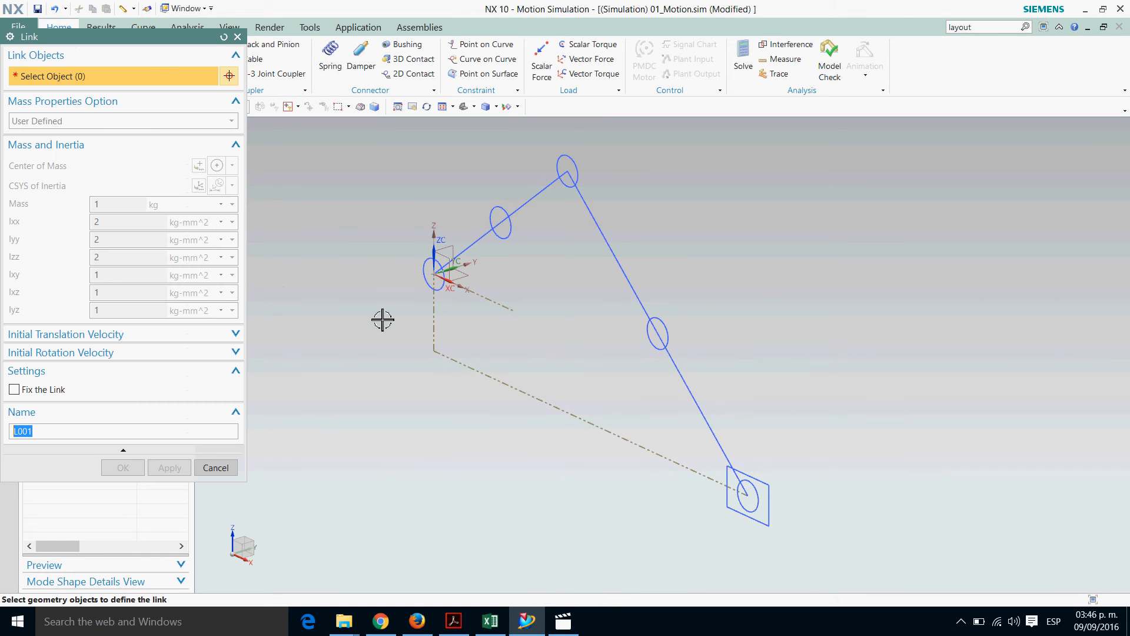
left_click_drag(165, 37, 187, 51)
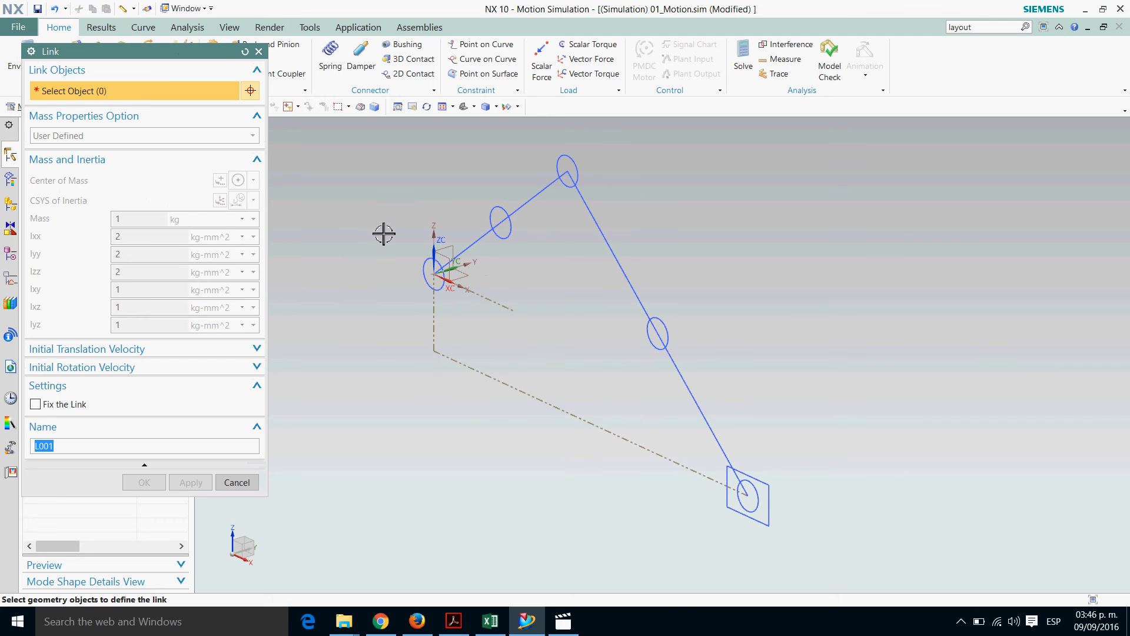
left_click(430, 278)
left_click(501, 220)
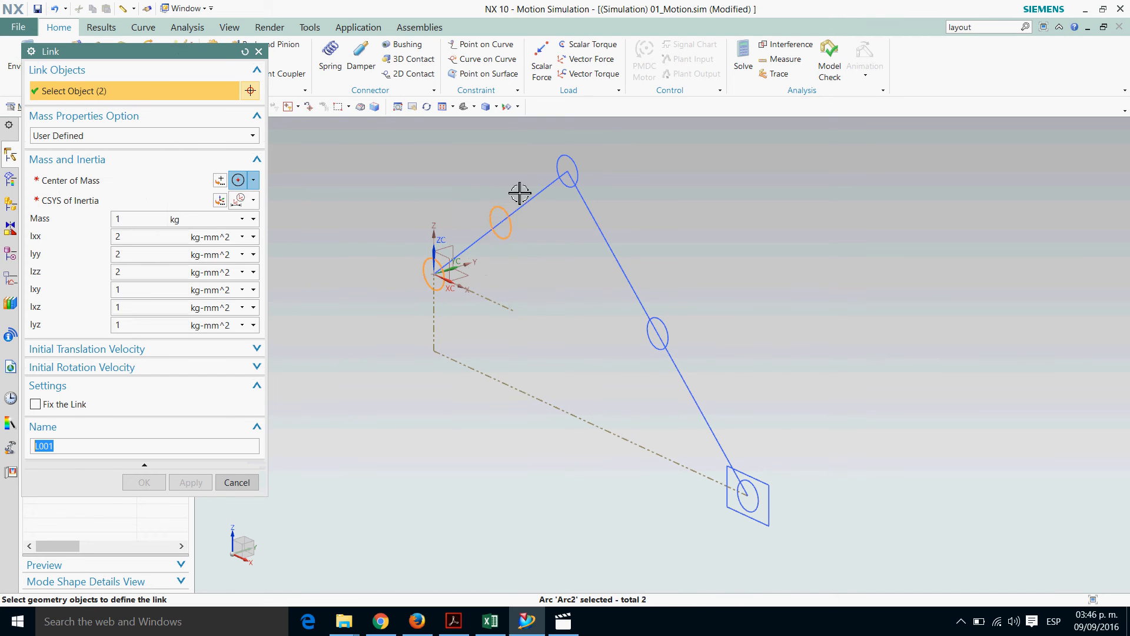
left_click(569, 168)
left_click(539, 214)
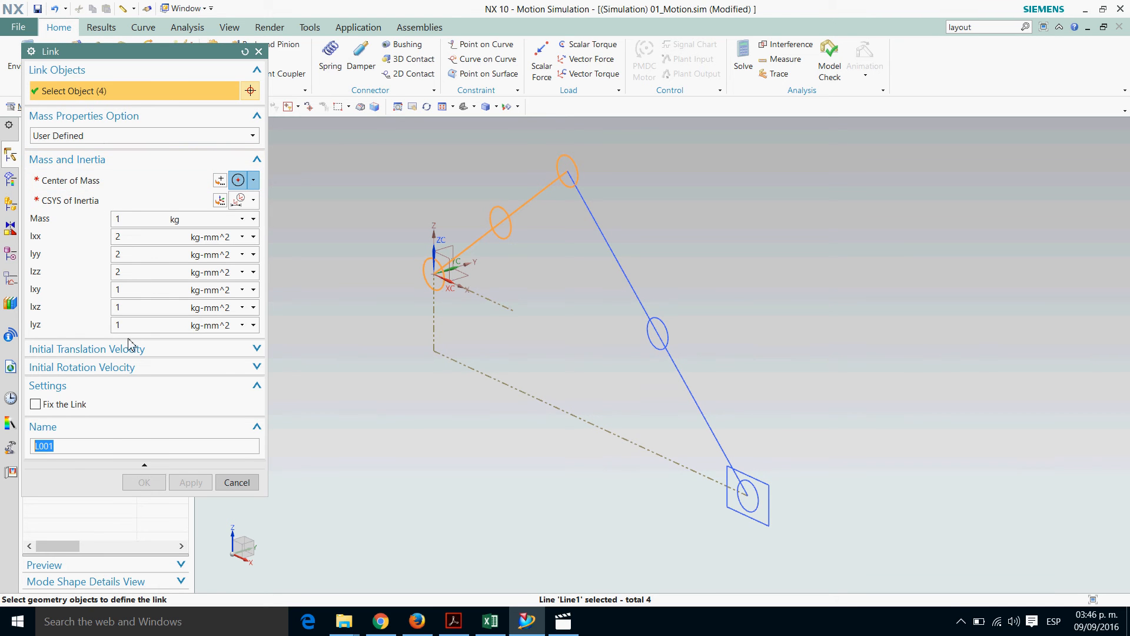
Place the crank link's center of mass at its midpoint circle and define its CSYS of Inertia from that circle using CSYS of Object
left_click(145, 466)
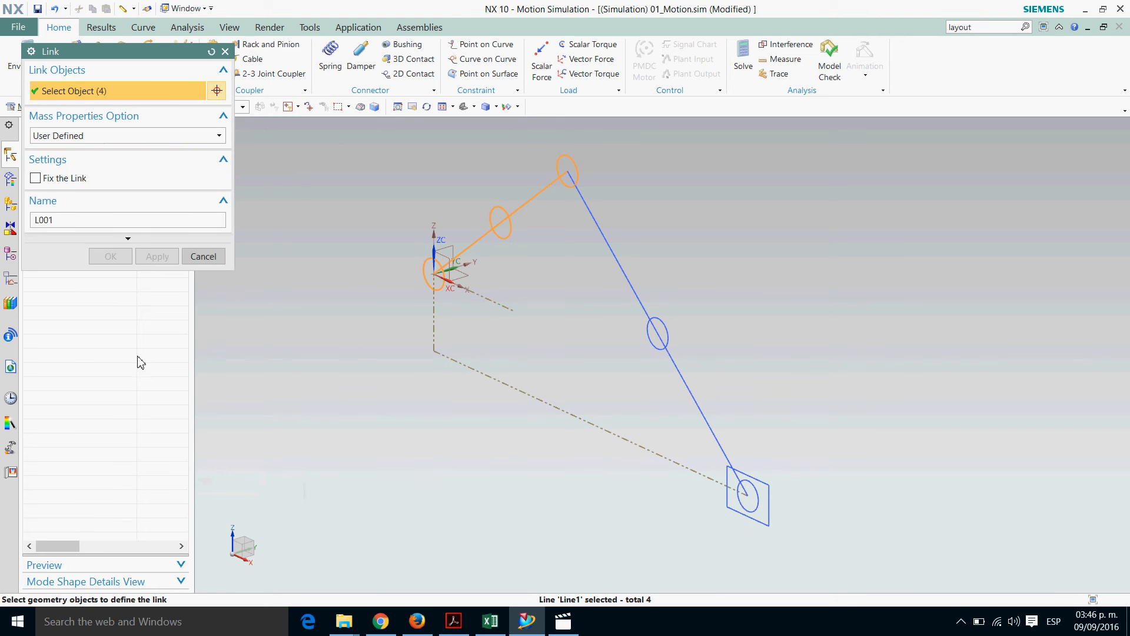
left_click(129, 241)
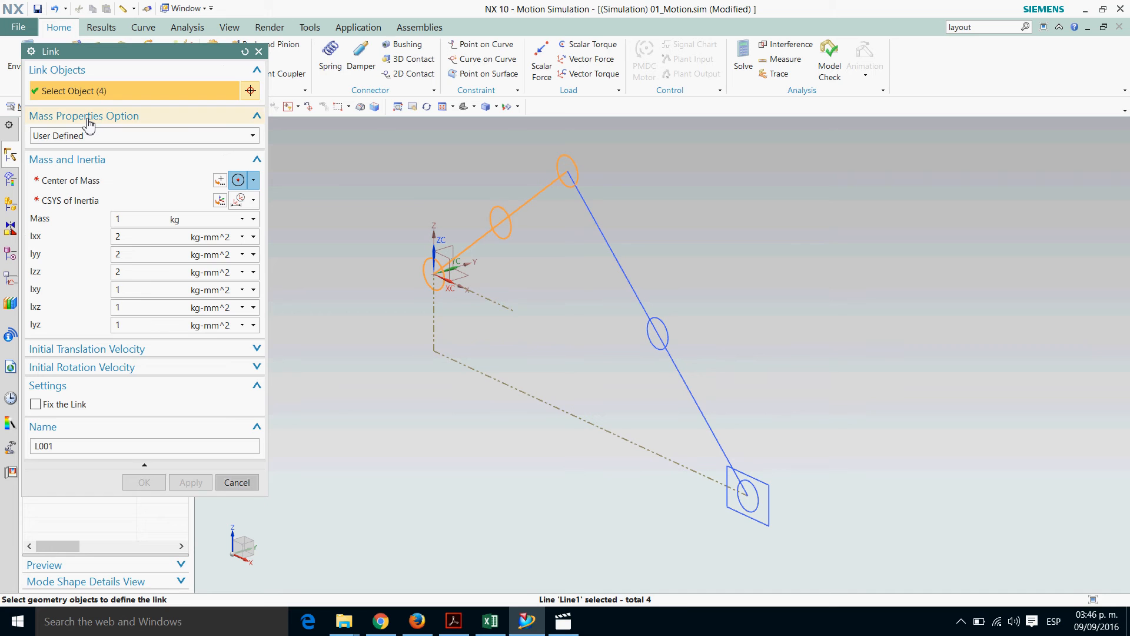
left_click(81, 186)
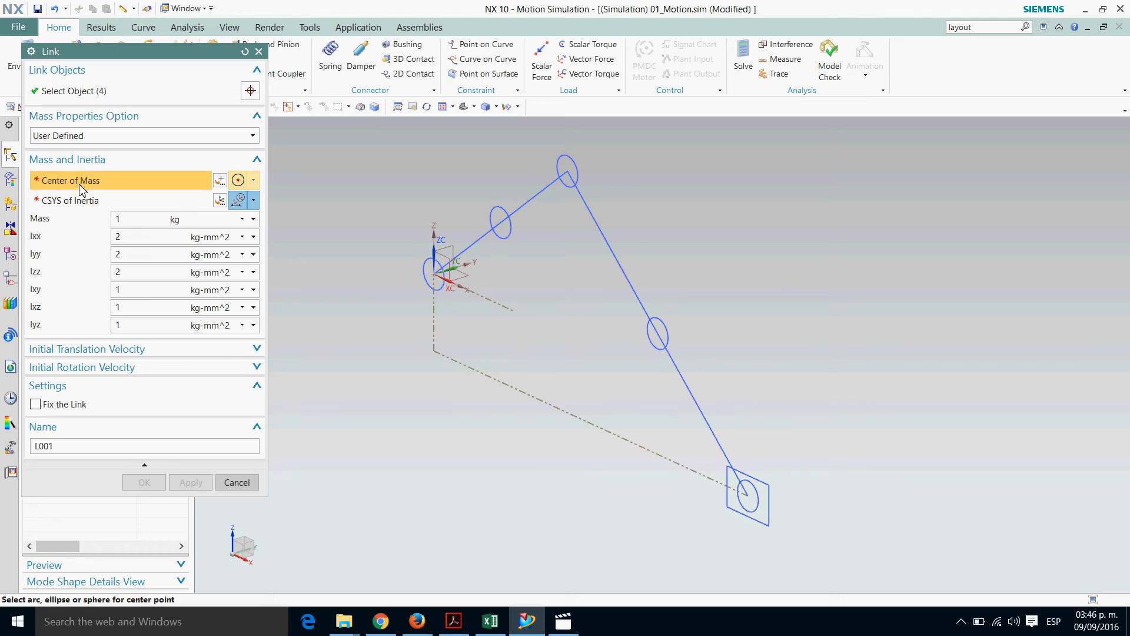
left_click(253, 180)
left_click(241, 315)
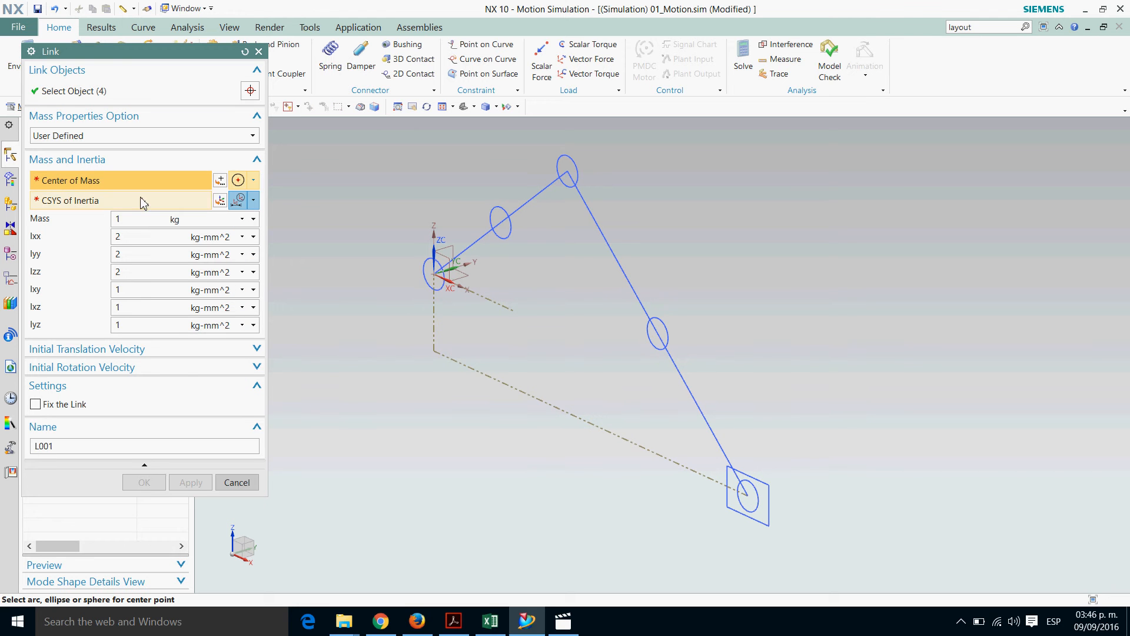
left_click(505, 221)
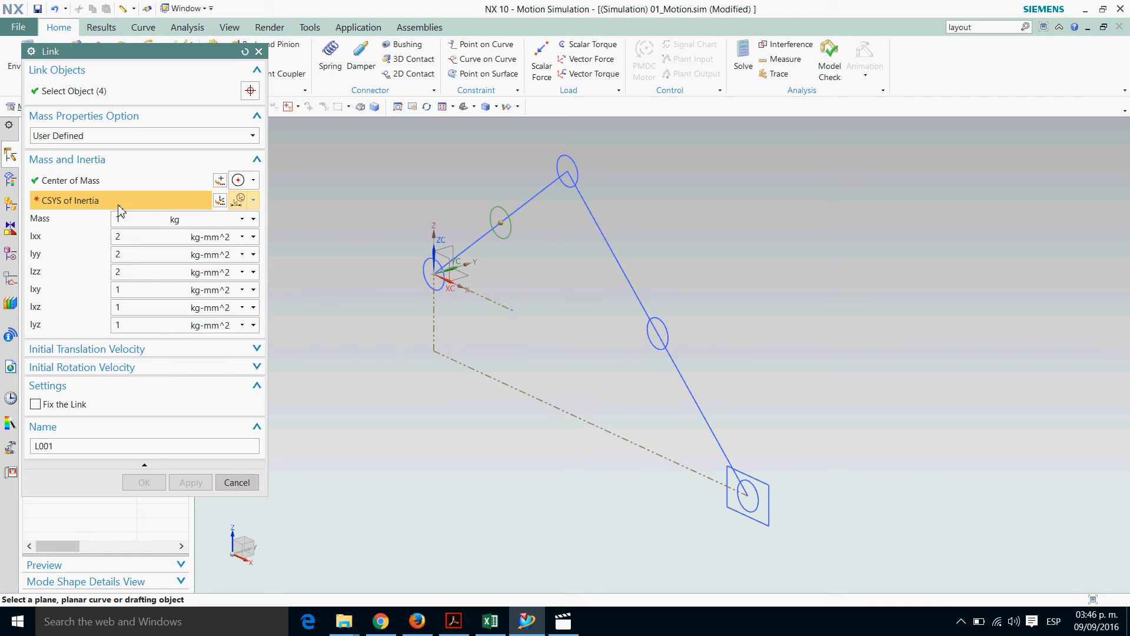
left_click(254, 200)
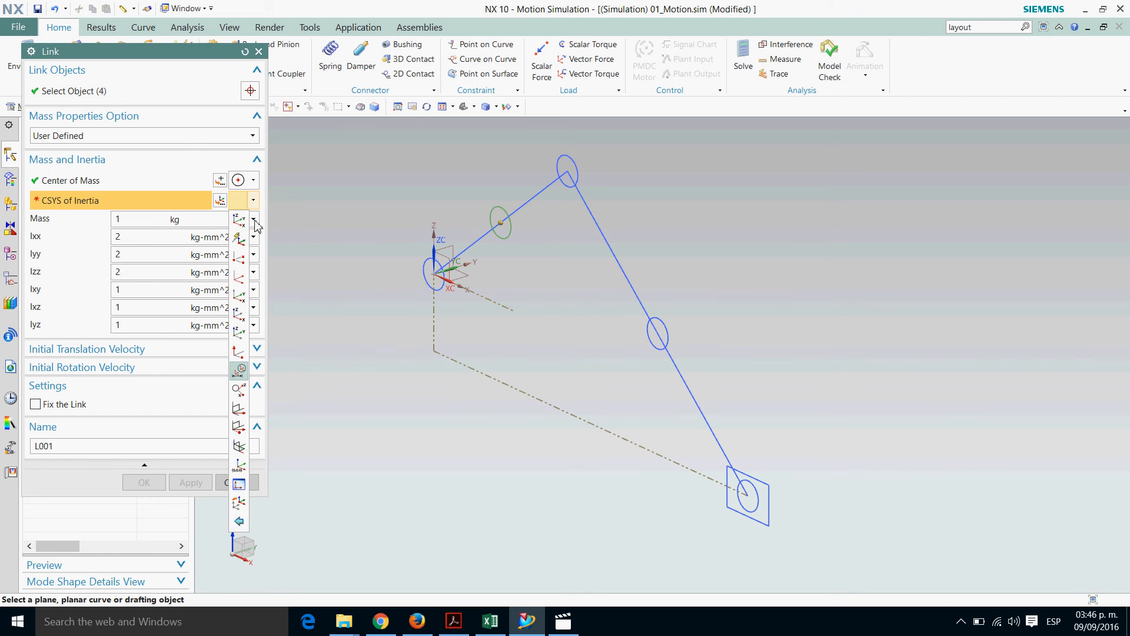
left_click(239, 375)
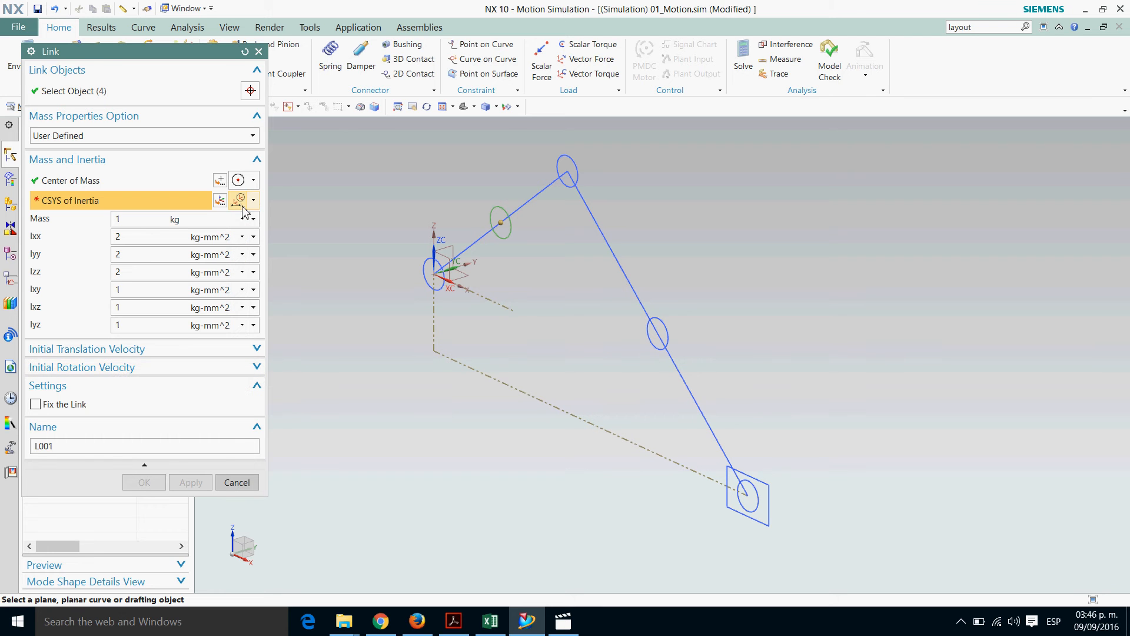
left_click(507, 213)
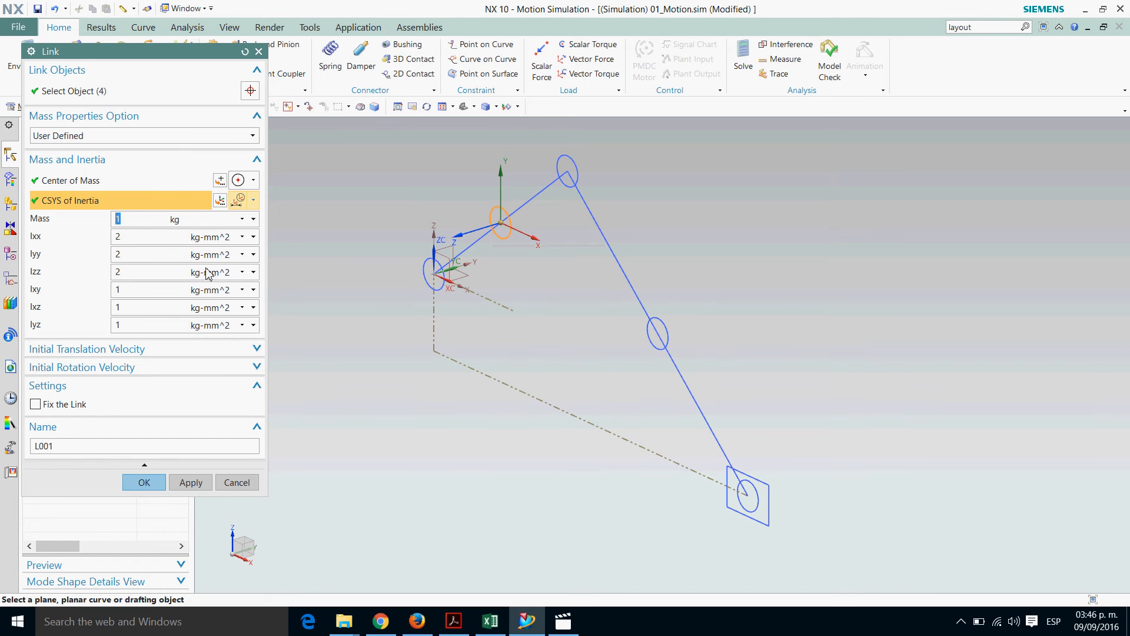
Set the crank link's Ixx, Iyy and Izz to 2 kg-mm^2 and its Ixy, Ixz and Iyz to 1 kg-mm^2
key("Tab")
type("2")
key("Tab")
type("2")
key("Tab")
type("2")
key("Tab")
type("1")
key("Tab")
type("1")
key("Tab")
type("1")
Name the link 01_Crank and create it, keeping the Link command active for another link
left_click_drag(70, 454, 23, 451)
type("01_Crank")
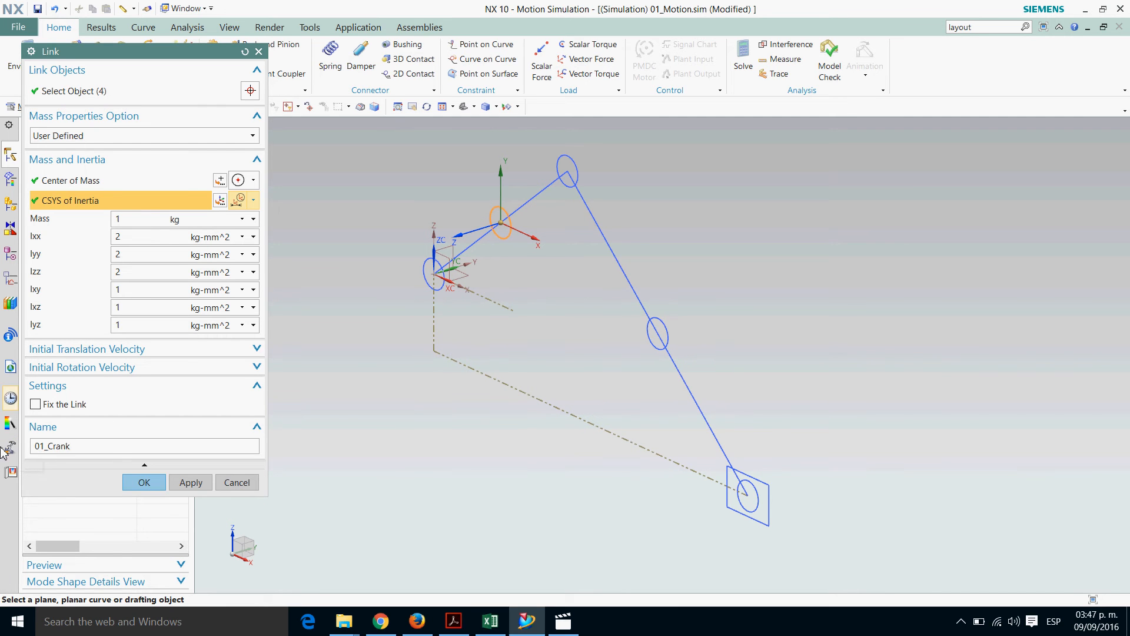
left_click(191, 482)
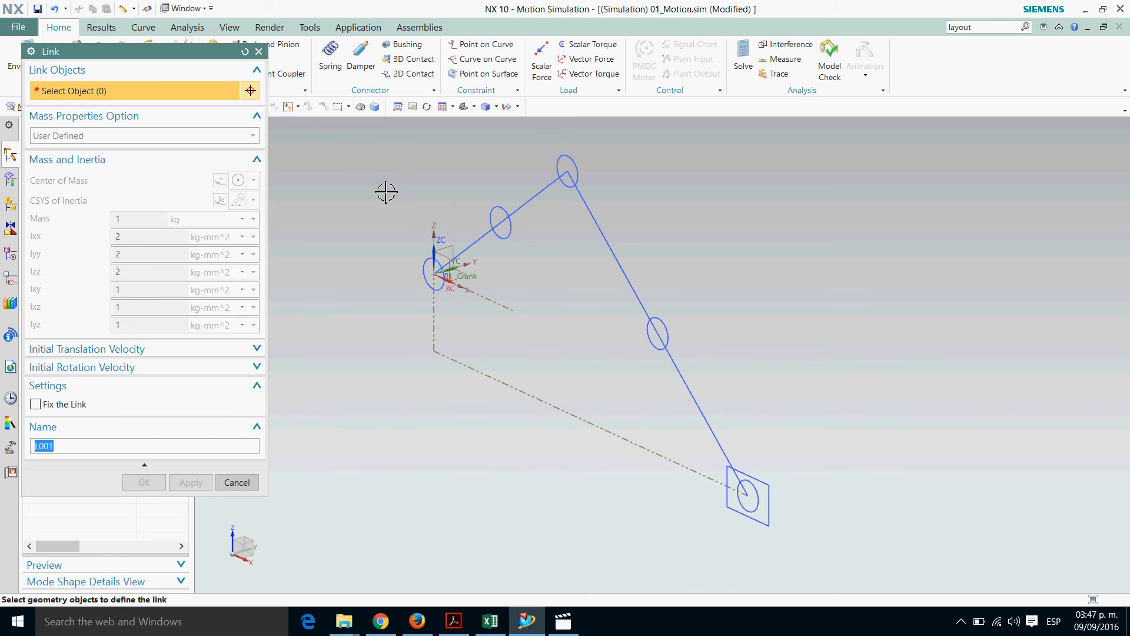
Select the 350 mm line, its midpoint circle and the slider-end circle as the objects of the second link
left_click(623, 260)
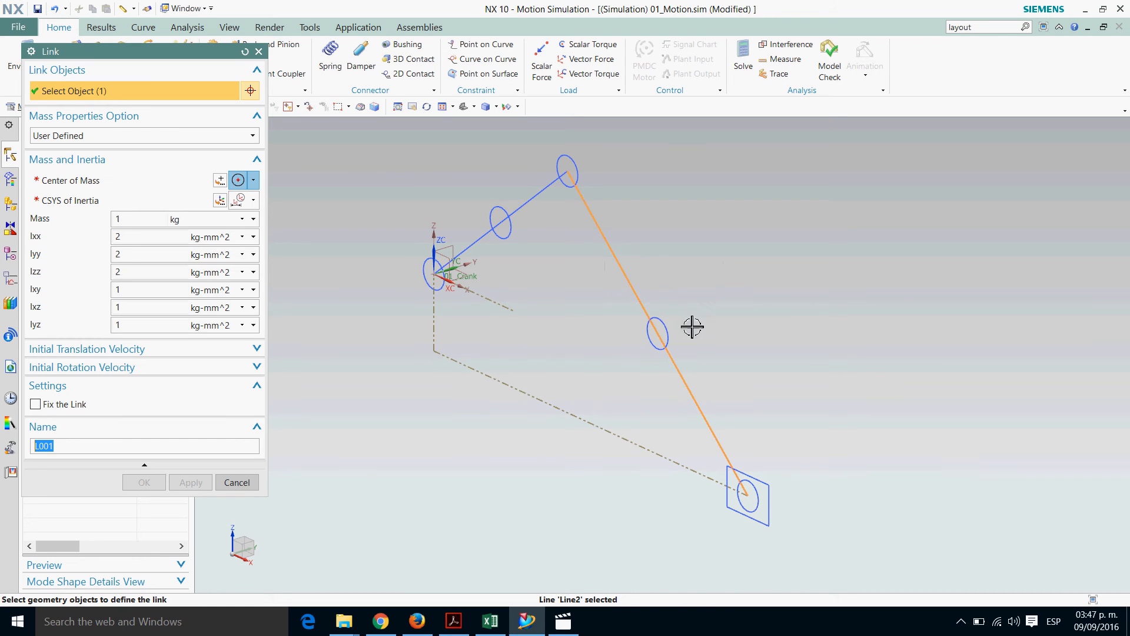
left_click(668, 337)
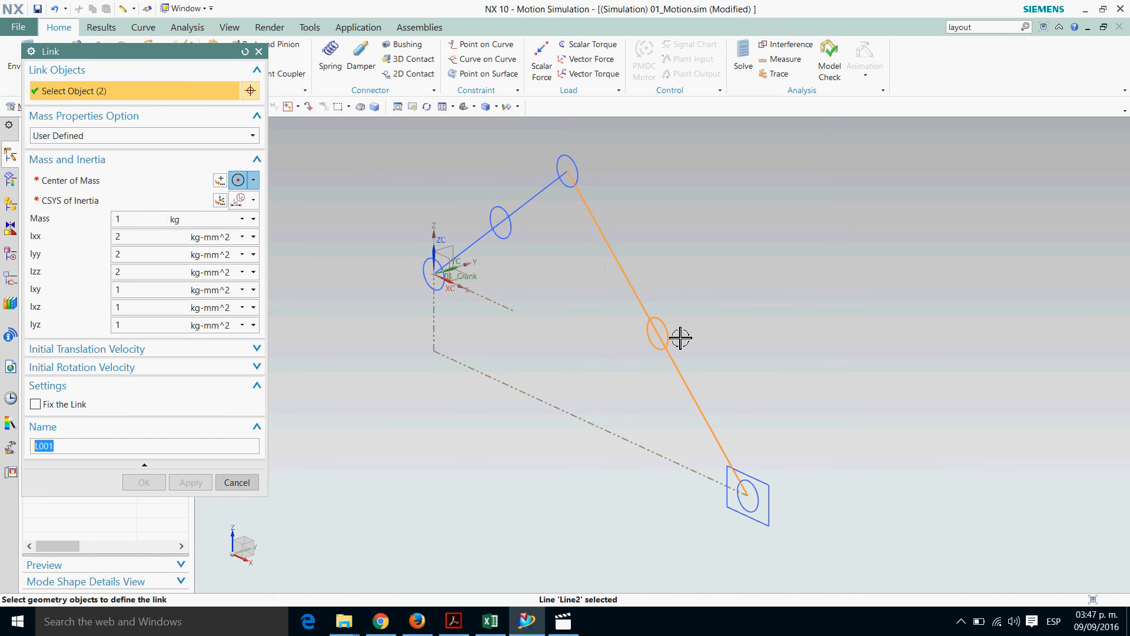
left_click(771, 507)
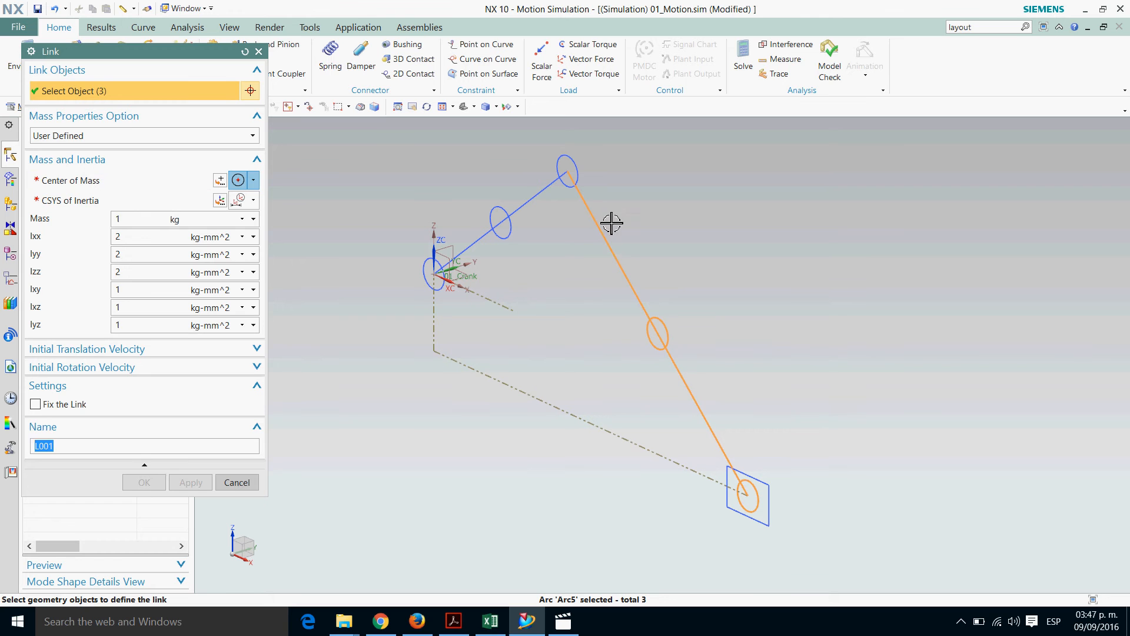
Place the second link's center of mass and its CSYS of Inertia at the 350 mm line's midpoint circle
left_click(64, 182)
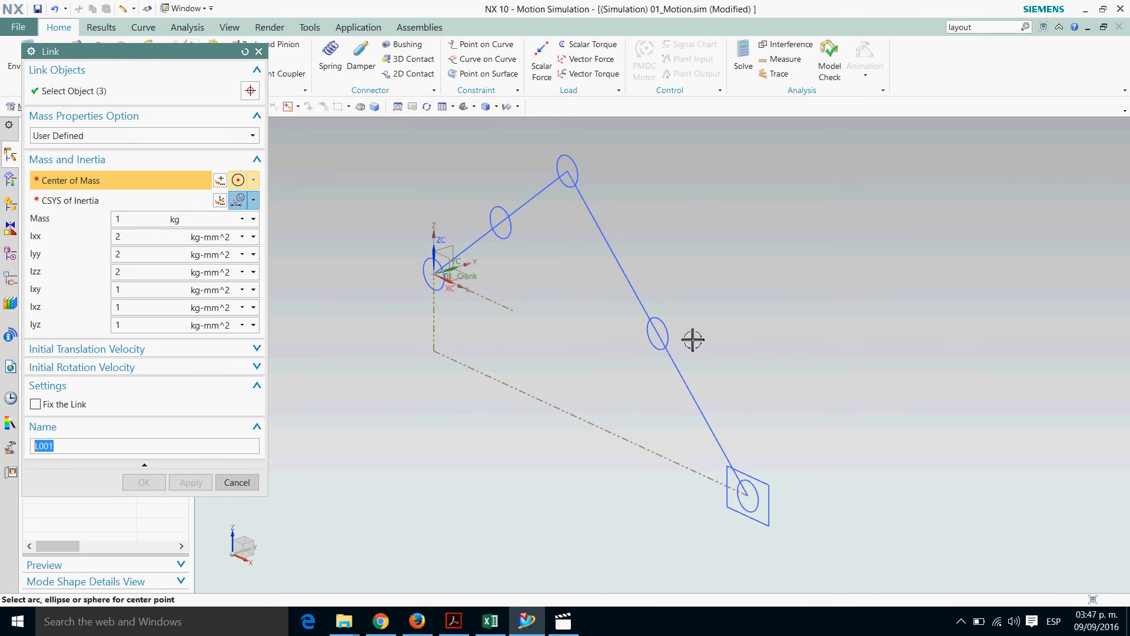
left_click(661, 334)
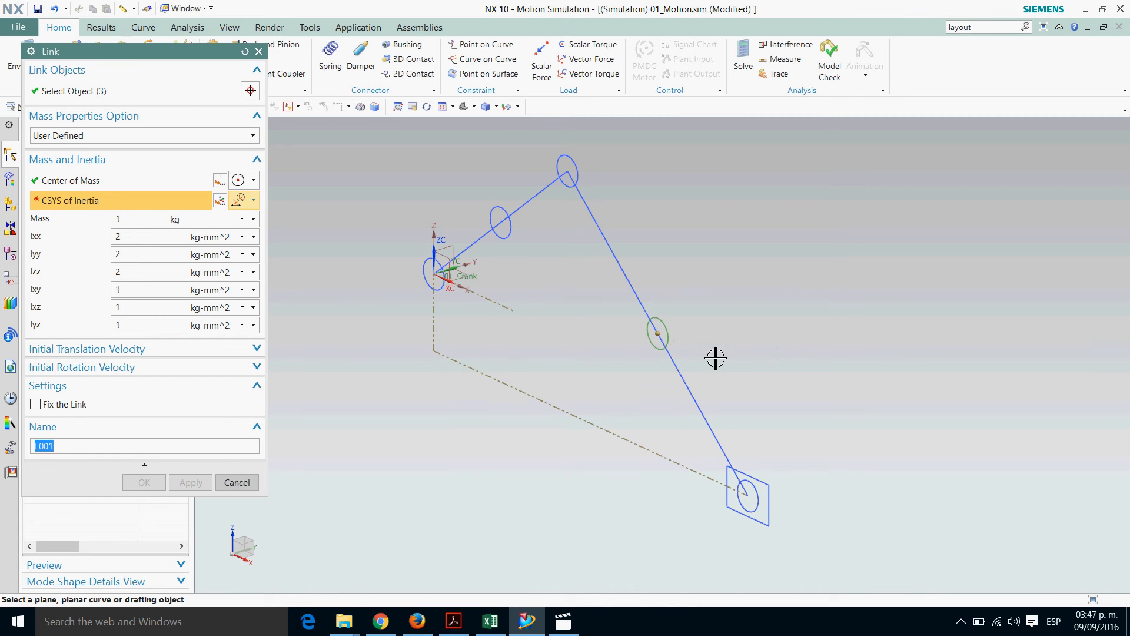
left_click(683, 339)
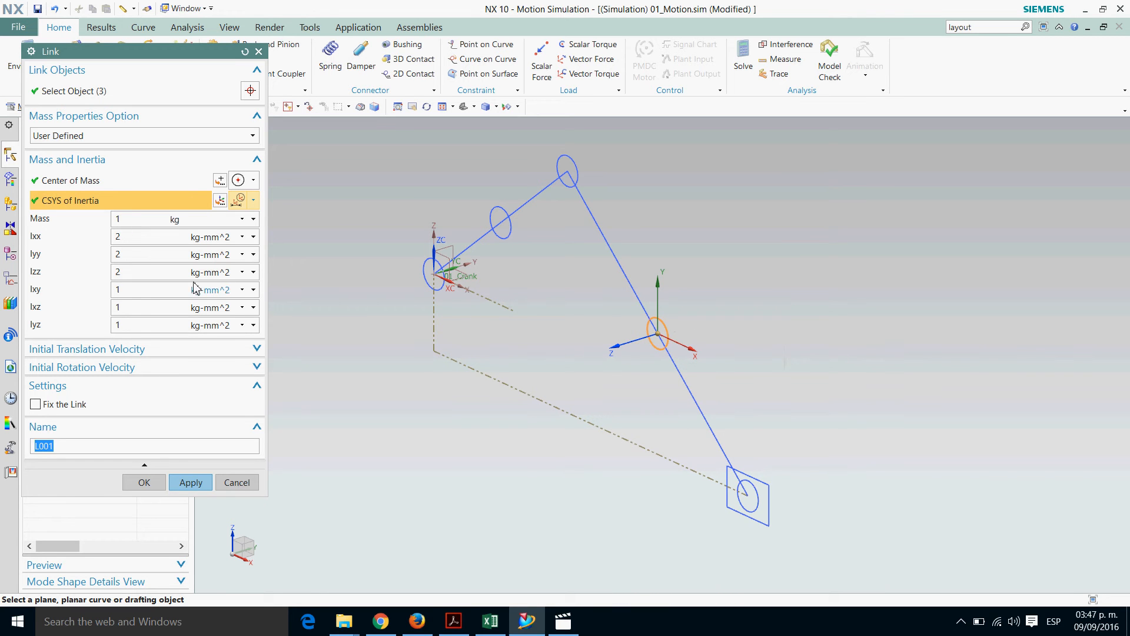
Name the link 02_Follower and create it, keeping the Link command active for a third link
left_click(134, 223)
left_click(134, 296)
double_click(80, 446)
type("0")
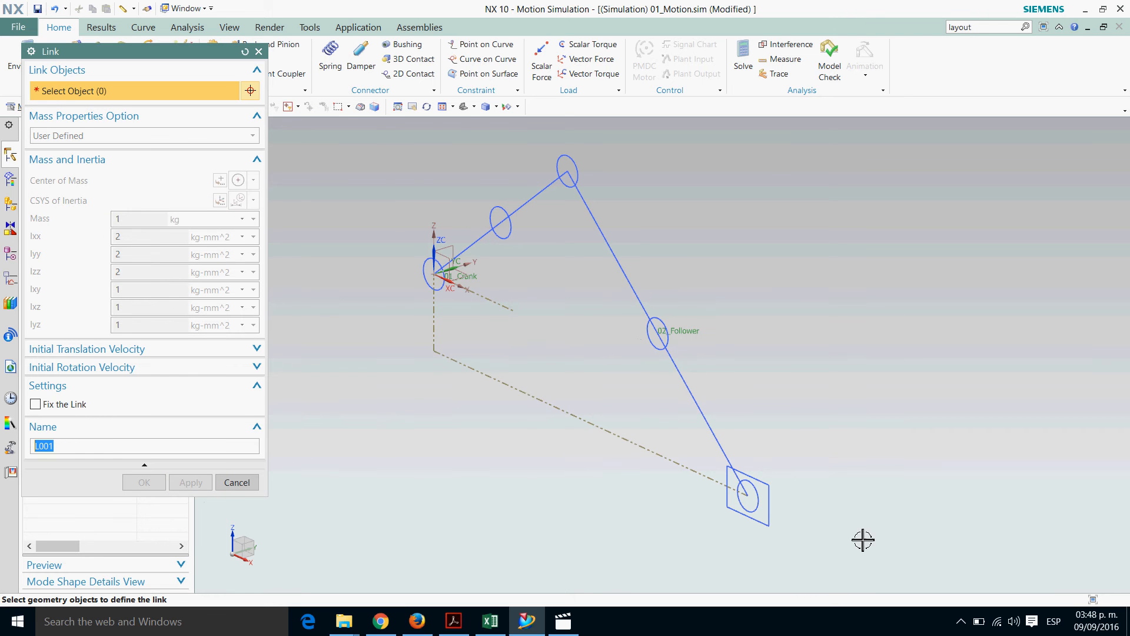
Select the four sides of the slider square as the objects of the third link
middle_click_drag(863, 537, 772, 408, "shift")
scroll(772, 409, "down", 3)
scroll(749, 400, "up", 3)
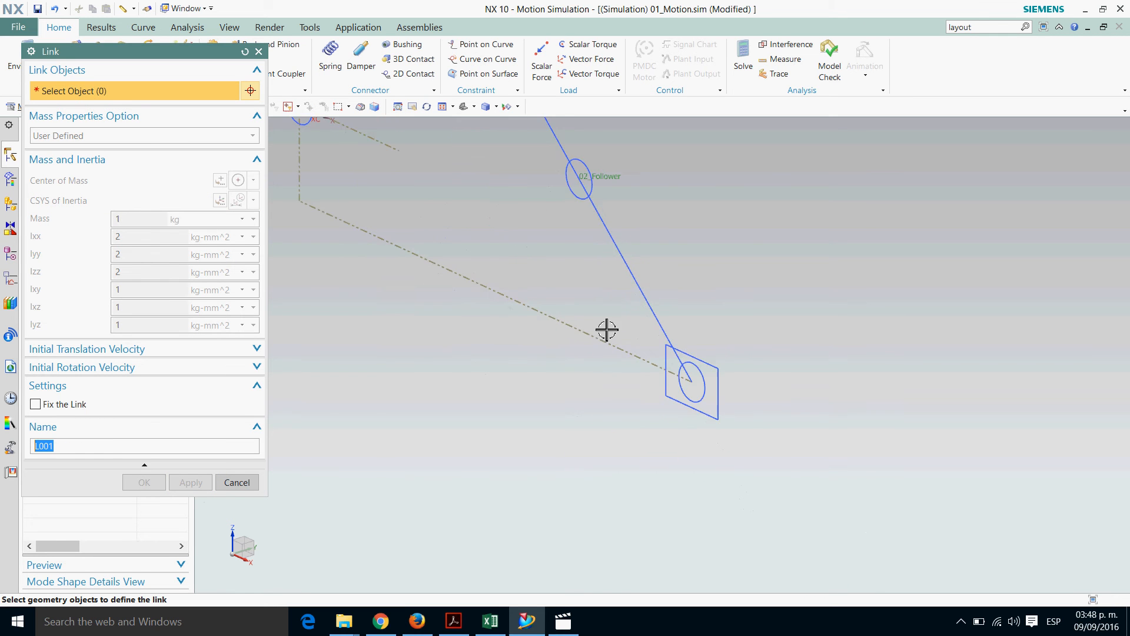
scroll(782, 463, "up", 3)
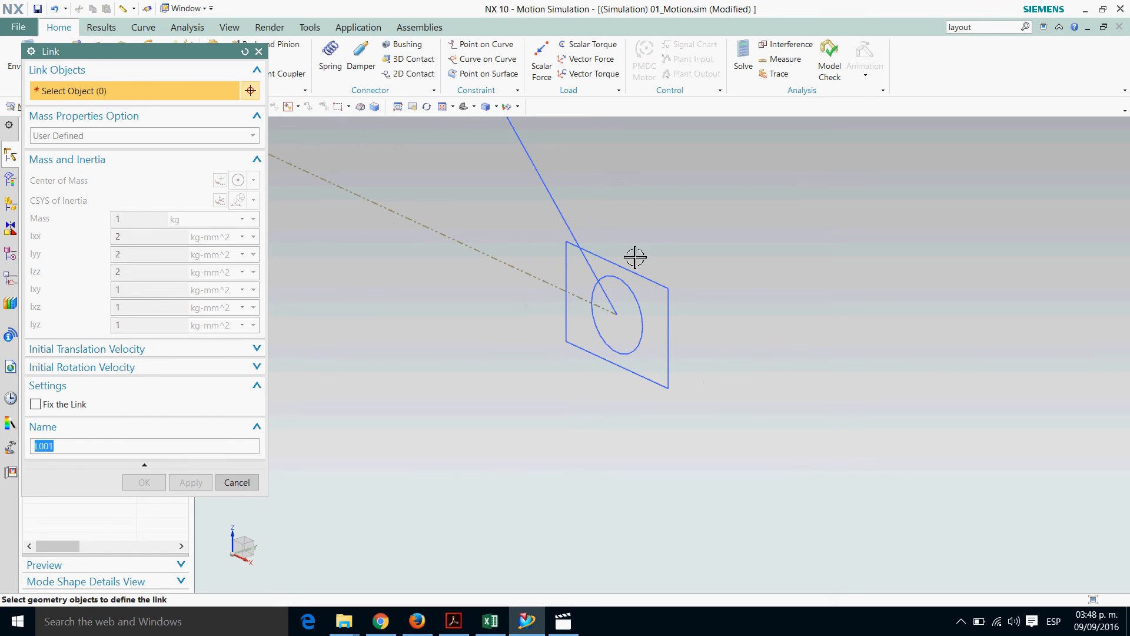
left_click(641, 276)
left_click(682, 337)
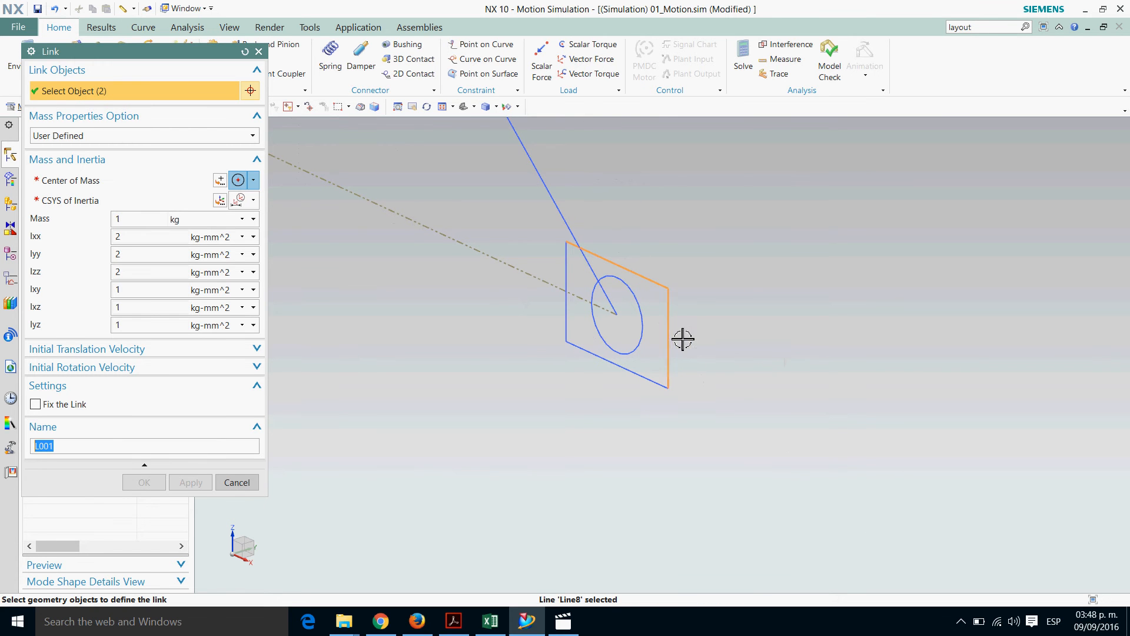
left_click(654, 383)
left_click(579, 286)
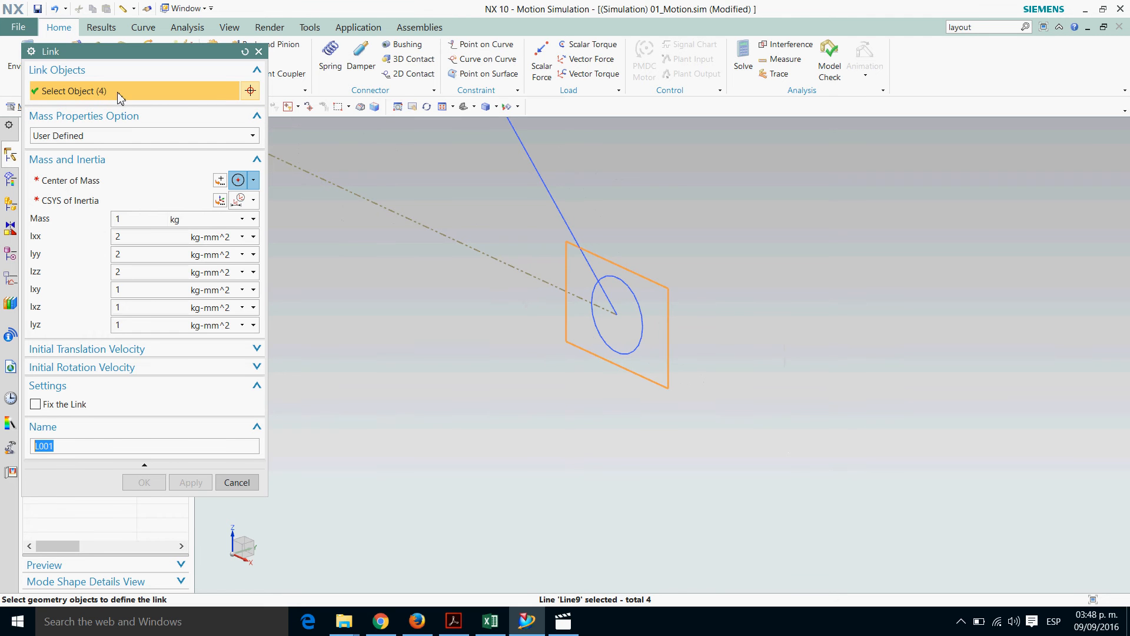
Place the slider link's center of mass and its CSYS of Inertia at the circle inside the slider square
left_click(96, 183)
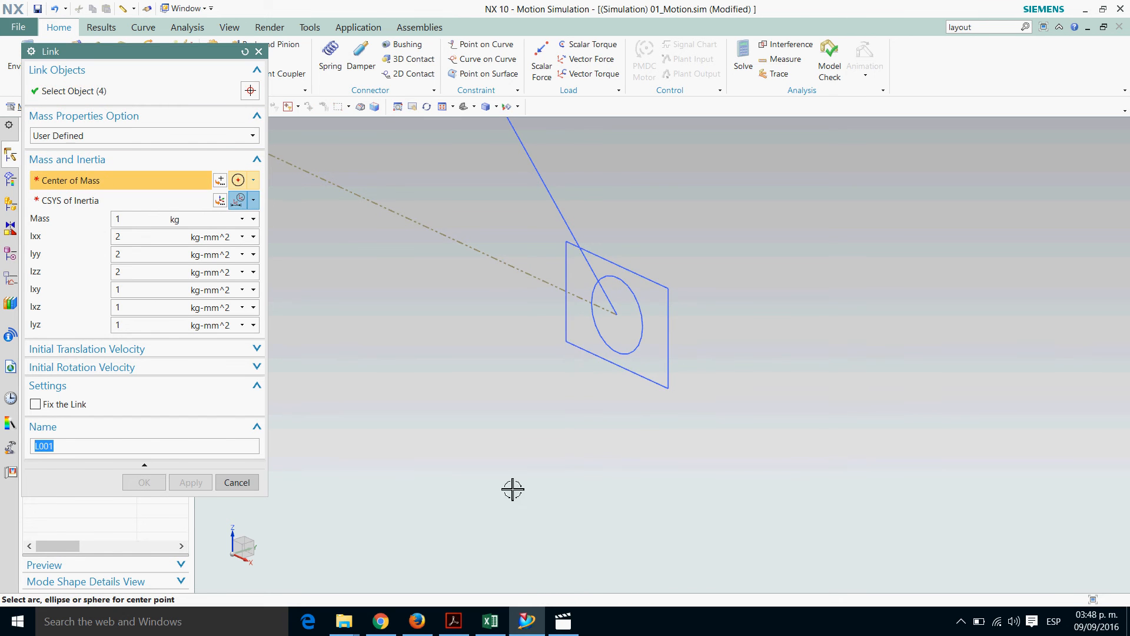
left_click(641, 360)
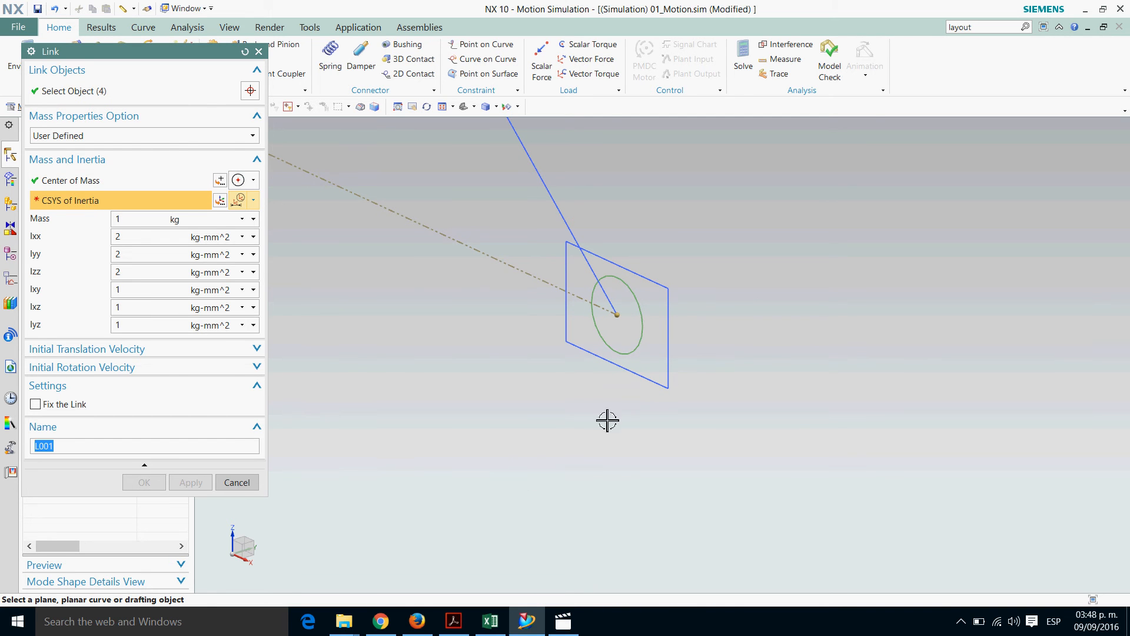
left_click(644, 358)
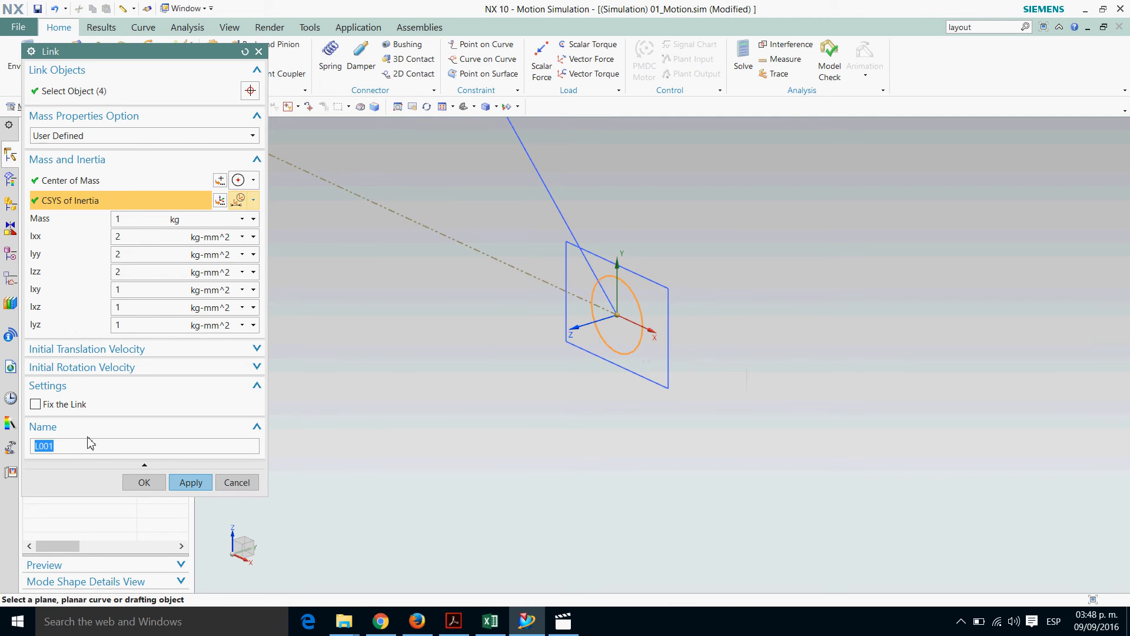
Name the link 03_Slider, finish the Link command and expand the list of links in the motion tree
type("03_Slider")
left_click(144, 483)
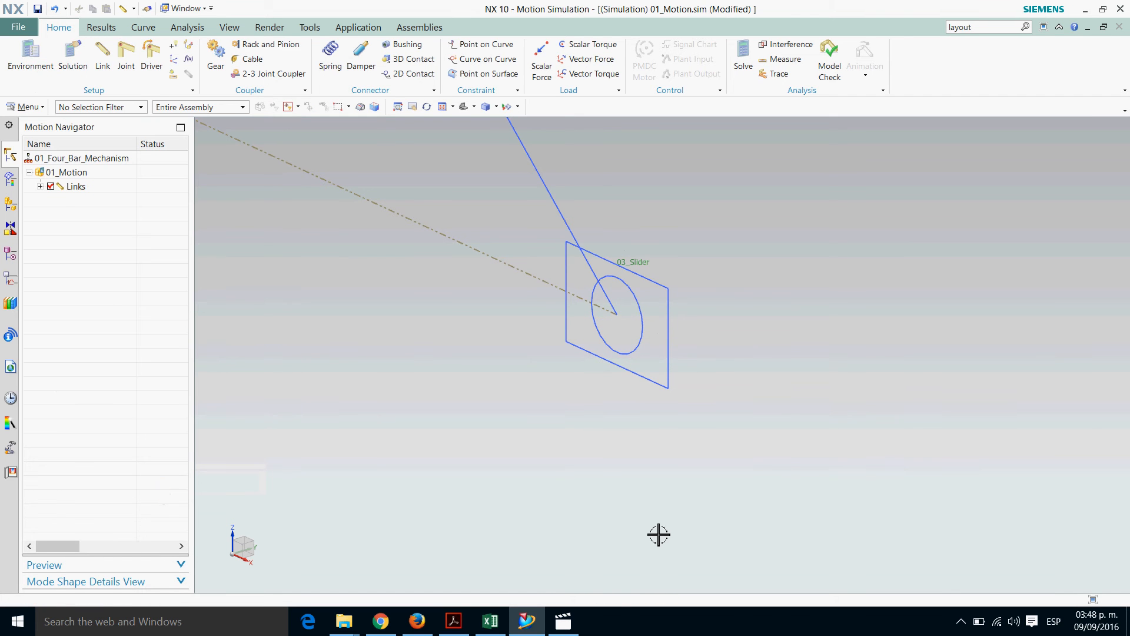
left_click(40, 186)
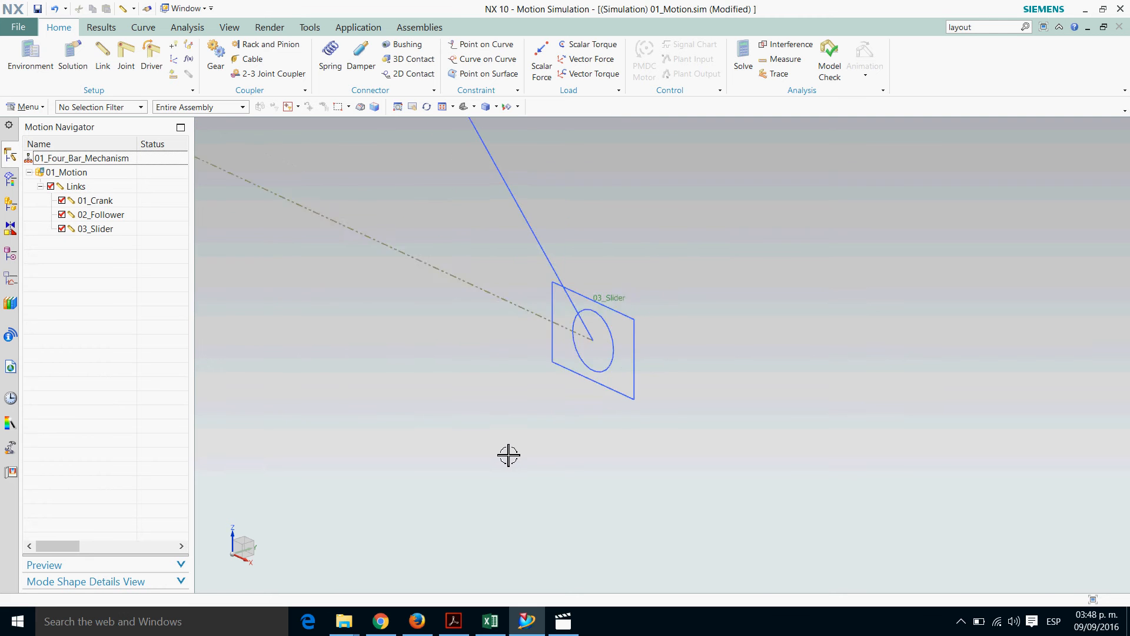
Start a Revolute joint on the crank's ground pivot circle, using its center as origin, and reverse the joint vector
scroll(506, 454, "down", 4)
middle_click_drag(372, 374, 479, 457, "shift")
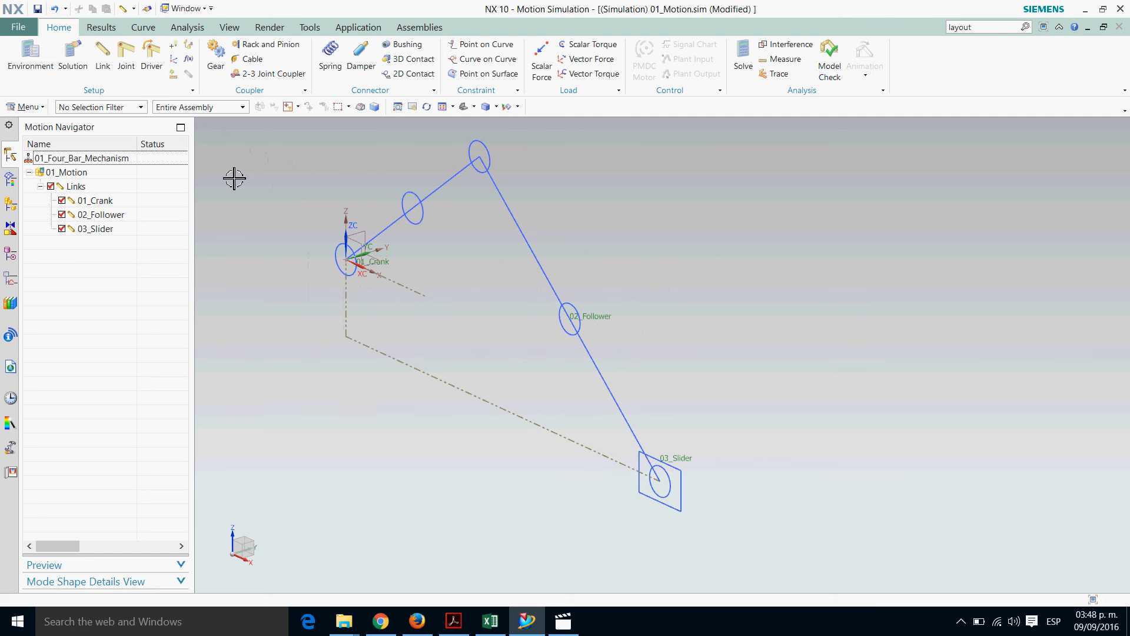
left_click(126, 61)
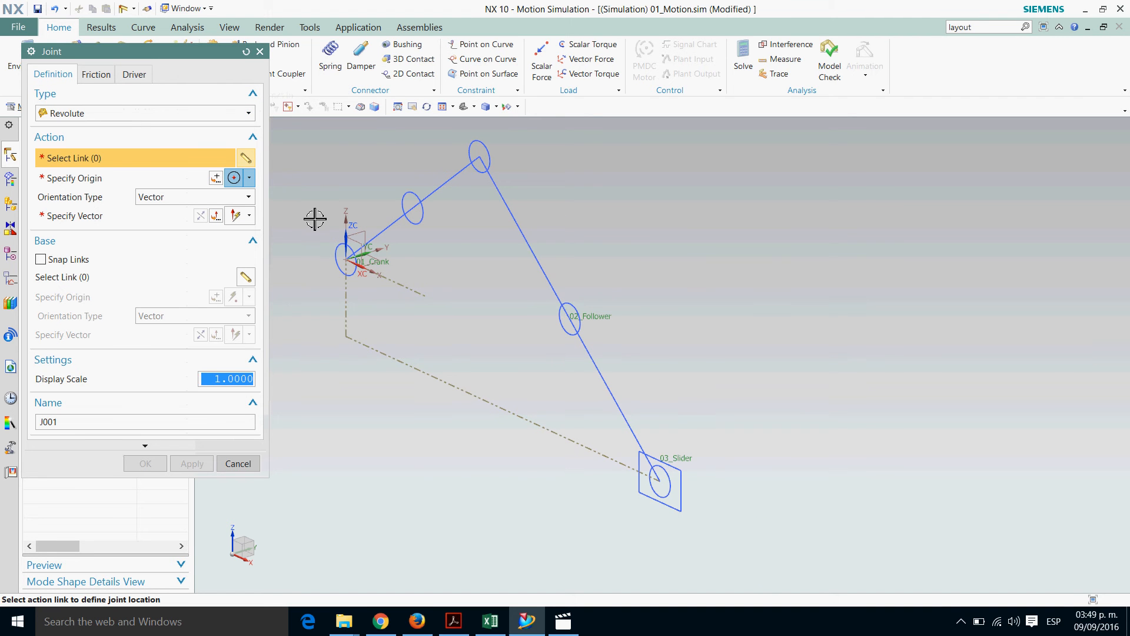
scroll(313, 220, "down", 5)
scroll(338, 371, "down", 3)
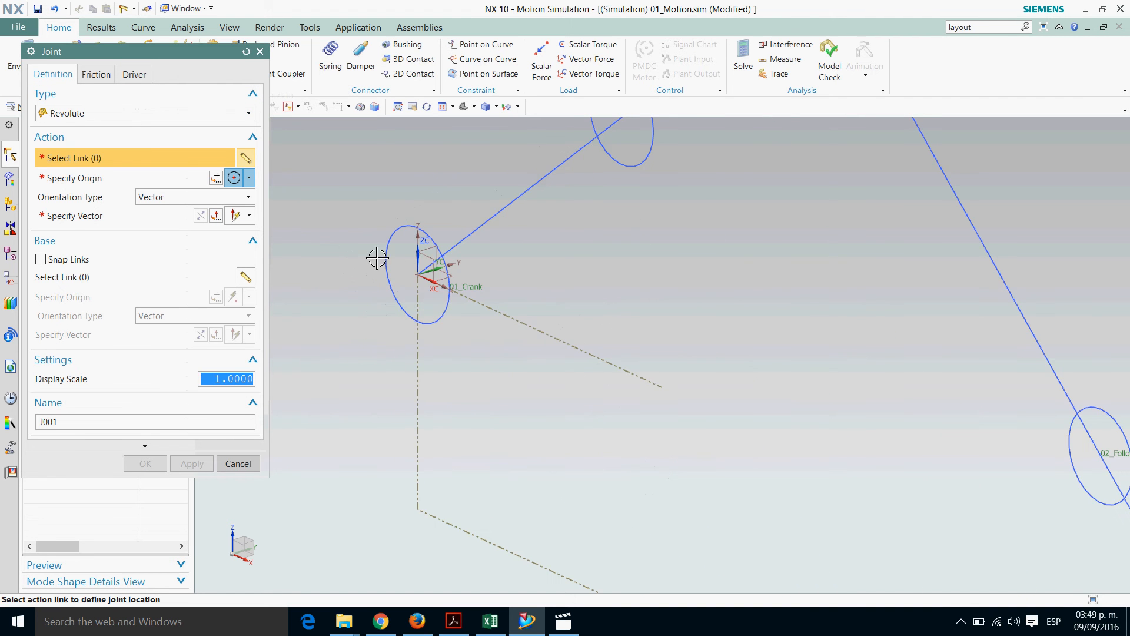
left_click(403, 244)
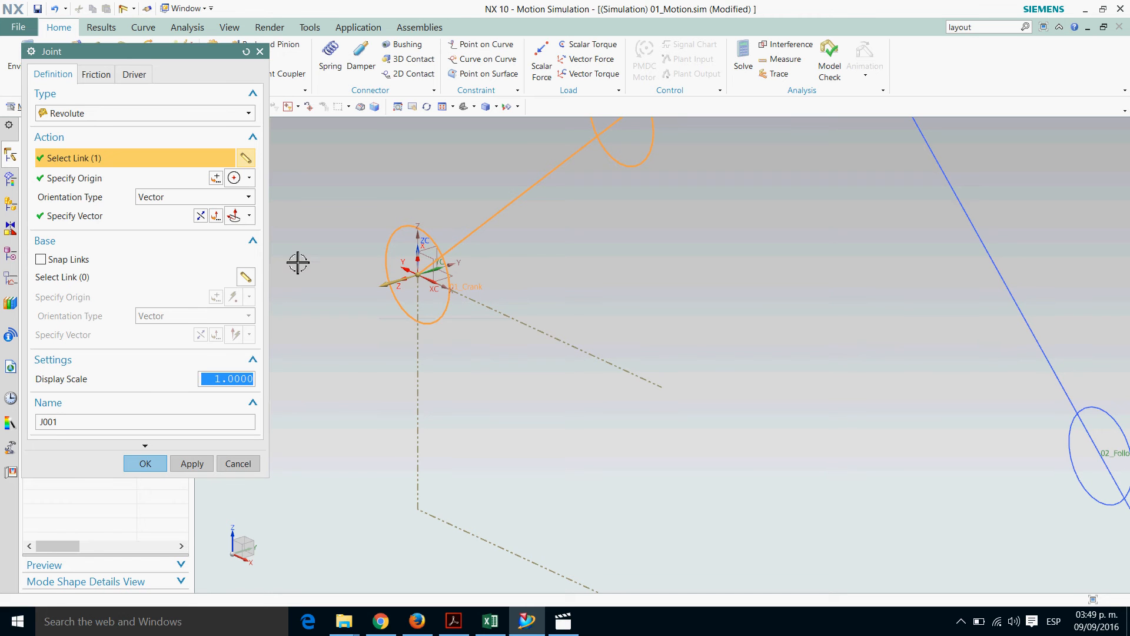
left_click(200, 216)
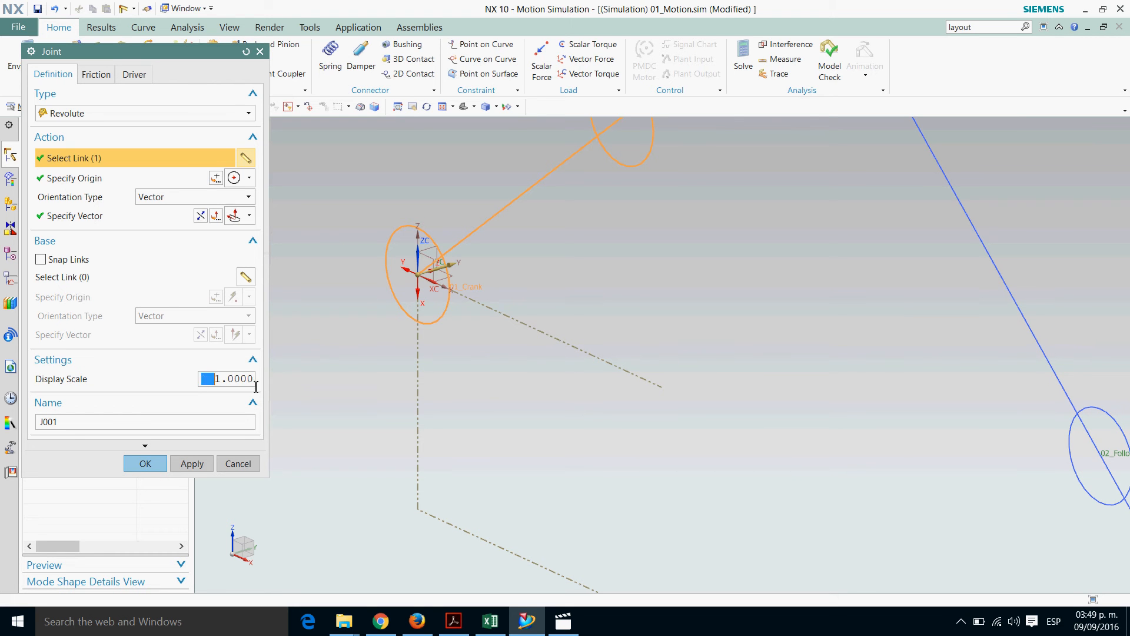
Set the revolute joint's display scale to 3, name it 01_Rev_Crank and create it, keeping the Joint command active
type("3")
left_click_drag(143, 429, 3, 428)
left_click(193, 465)
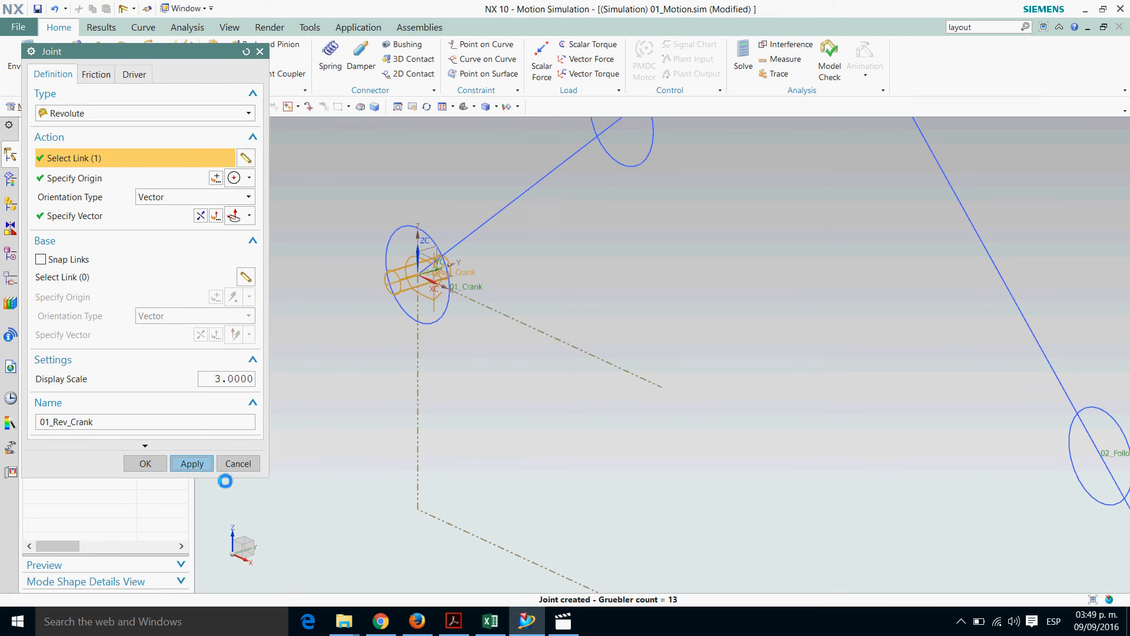
Change the joint type to Slider and pick the slider link as its action link on the square's vertical side
scroll(381, 540, "down", 1)
scroll(381, 540, "down", 1)
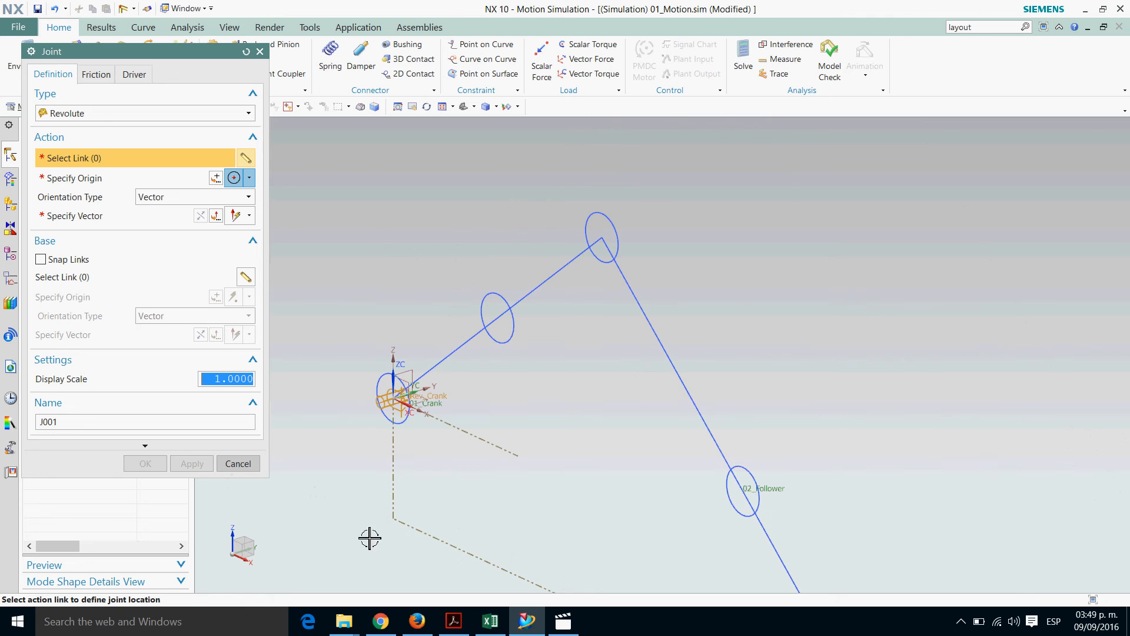
scroll(432, 513, "up", 1)
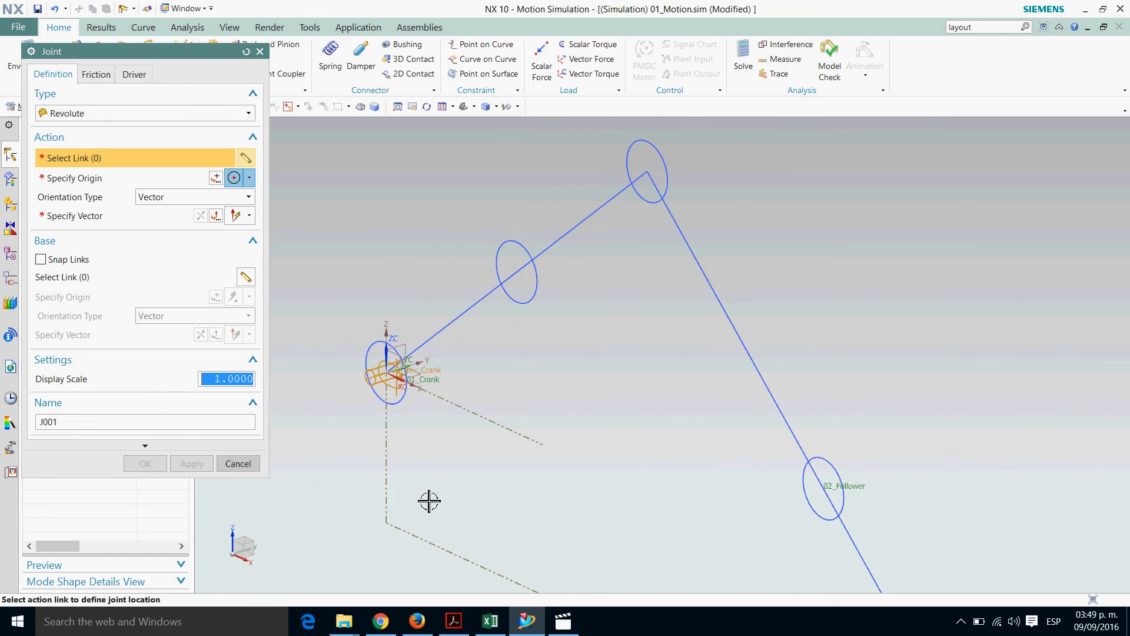
middle_click_drag(533, 447, 406, 322, "shift")
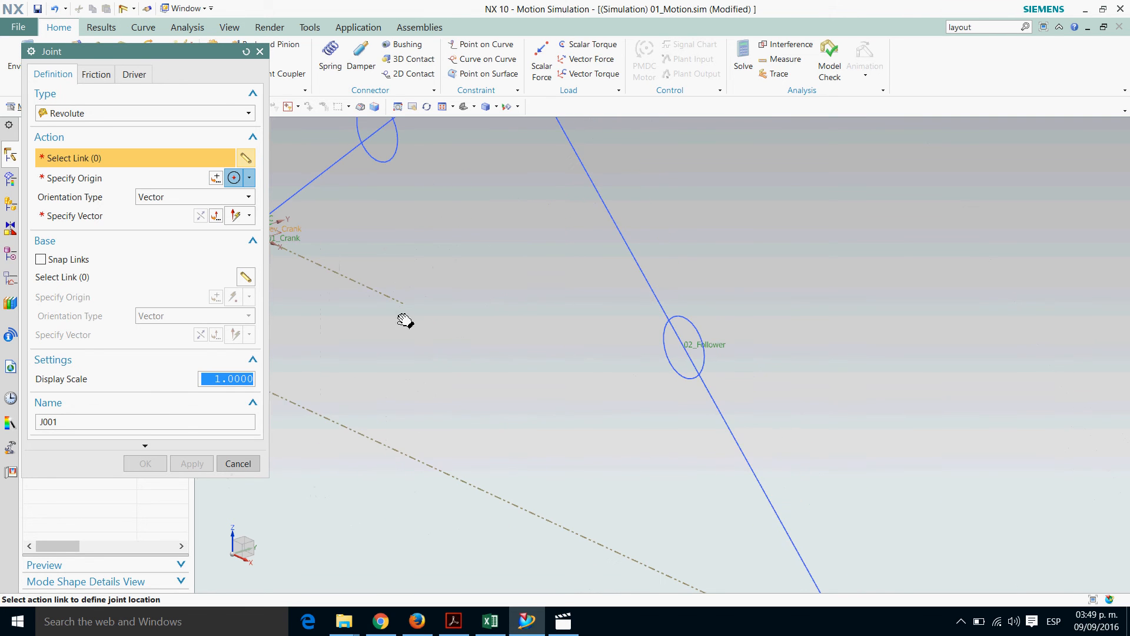
middle_click_drag(566, 413, 512, 330, "shift")
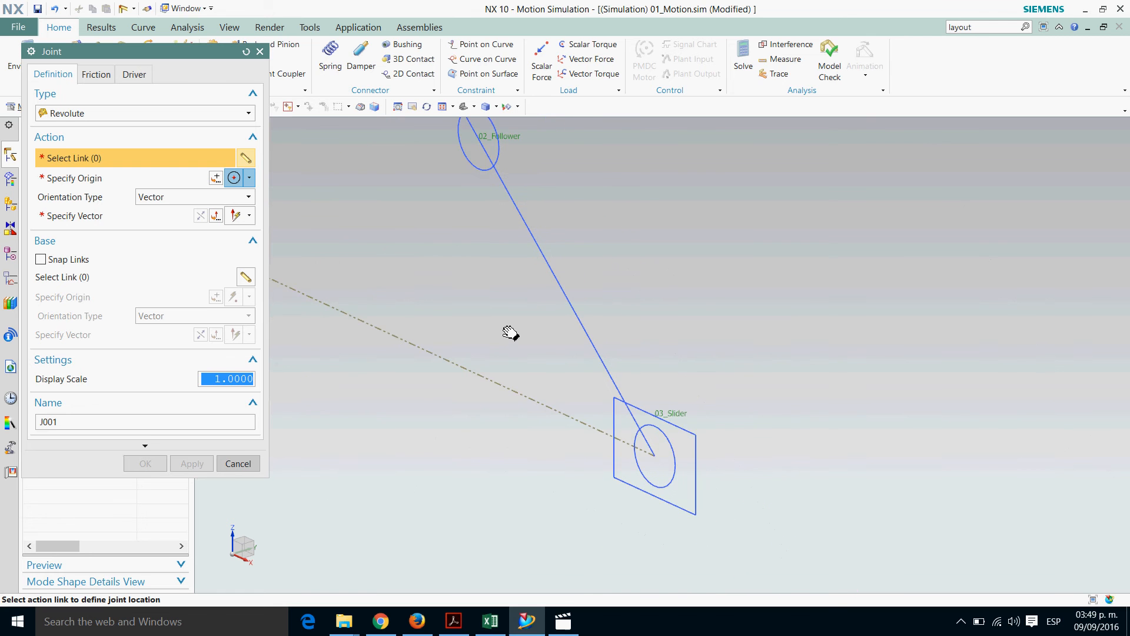
scroll(567, 475, "up", 2)
middle_click_drag(836, 493, 769, 458, "shift")
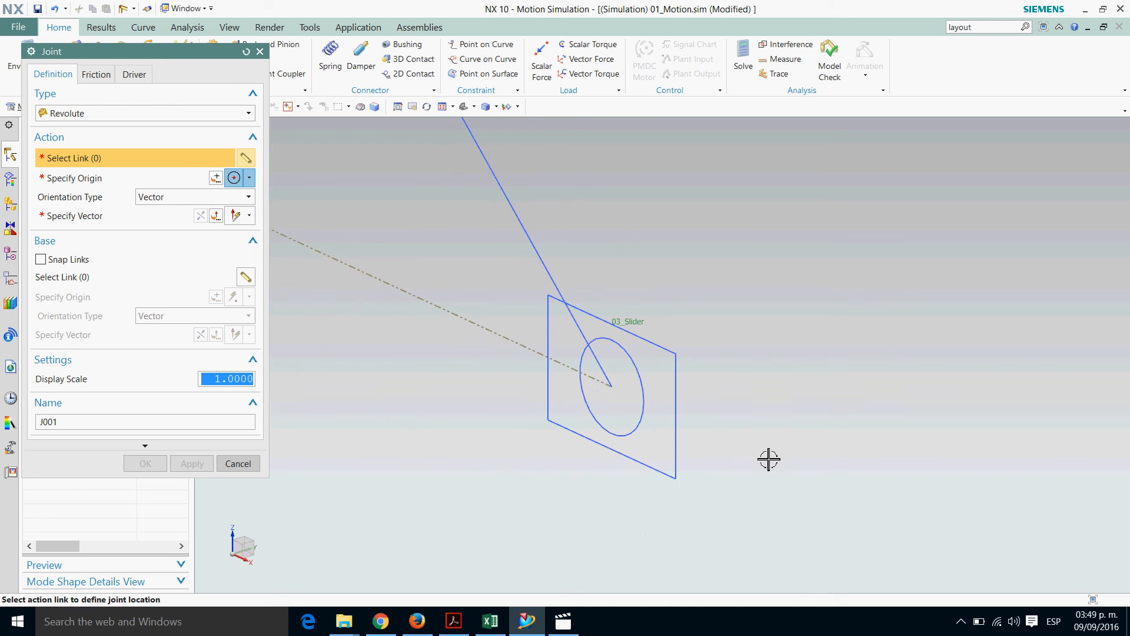
scroll(770, 458, "up", 1)
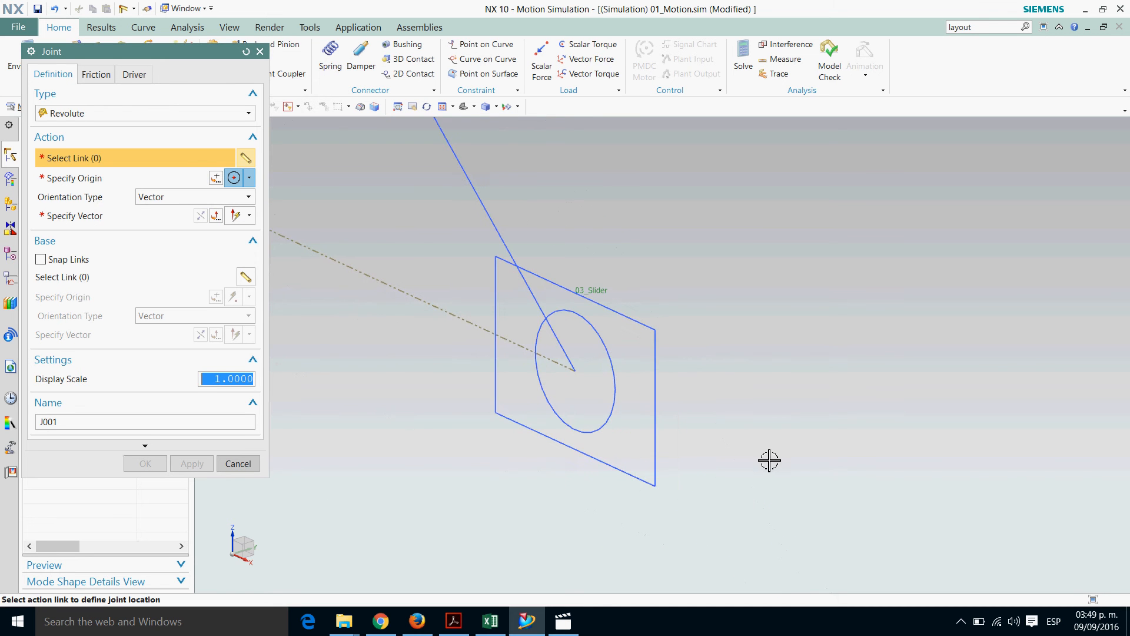
left_click(249, 116)
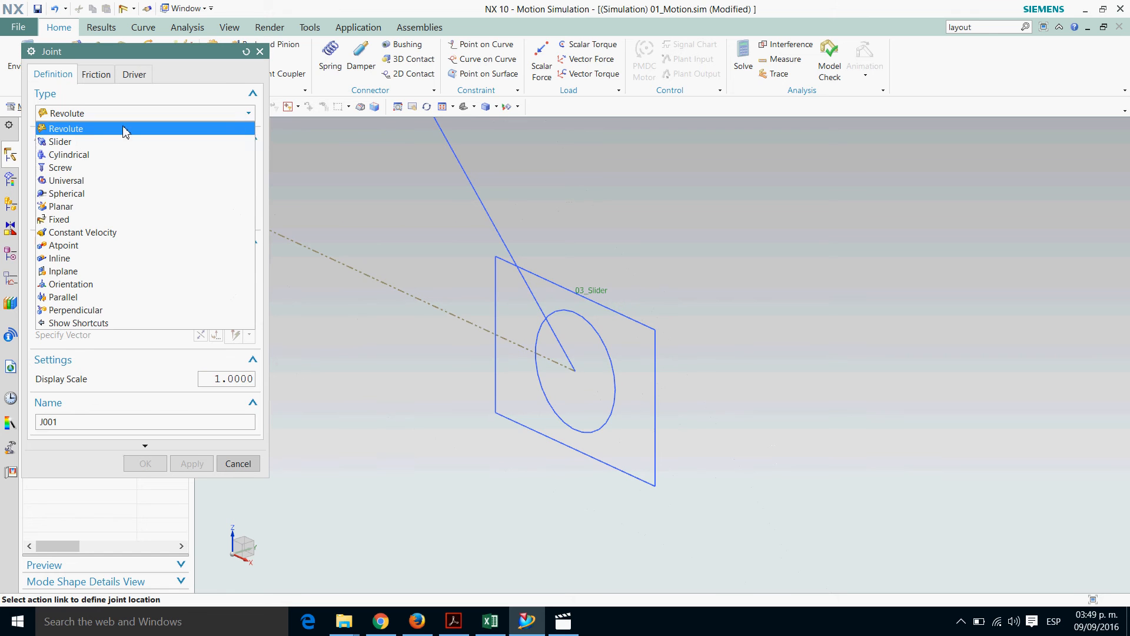
left_click(81, 142)
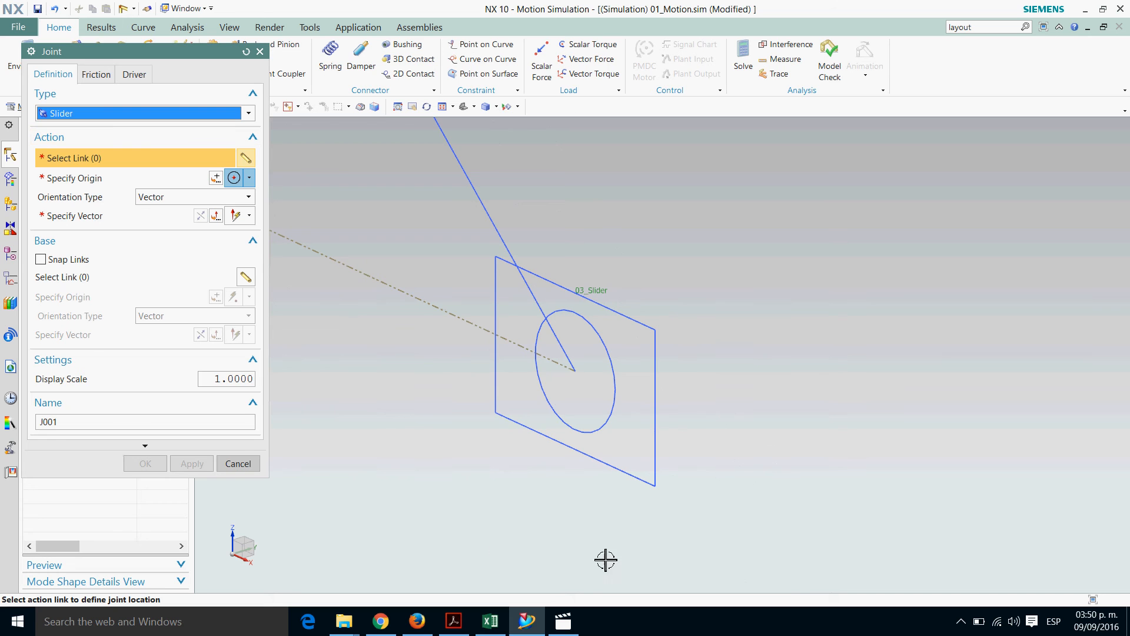
left_click(670, 400)
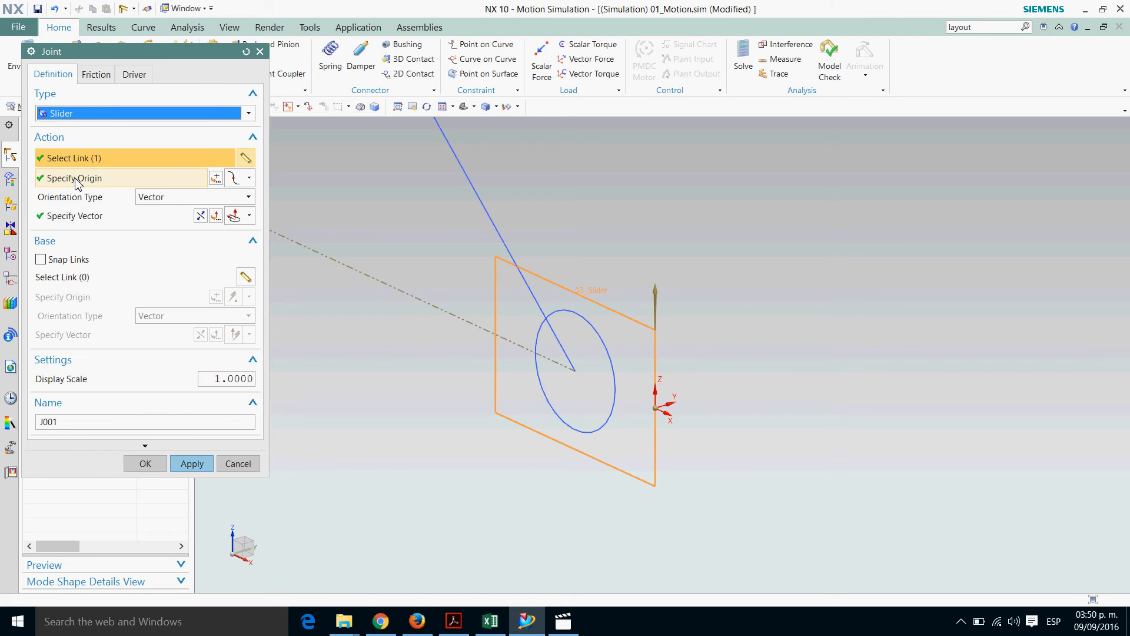
Set the slider joint's origin to the center of the circle inside the slider square
left_click(249, 178)
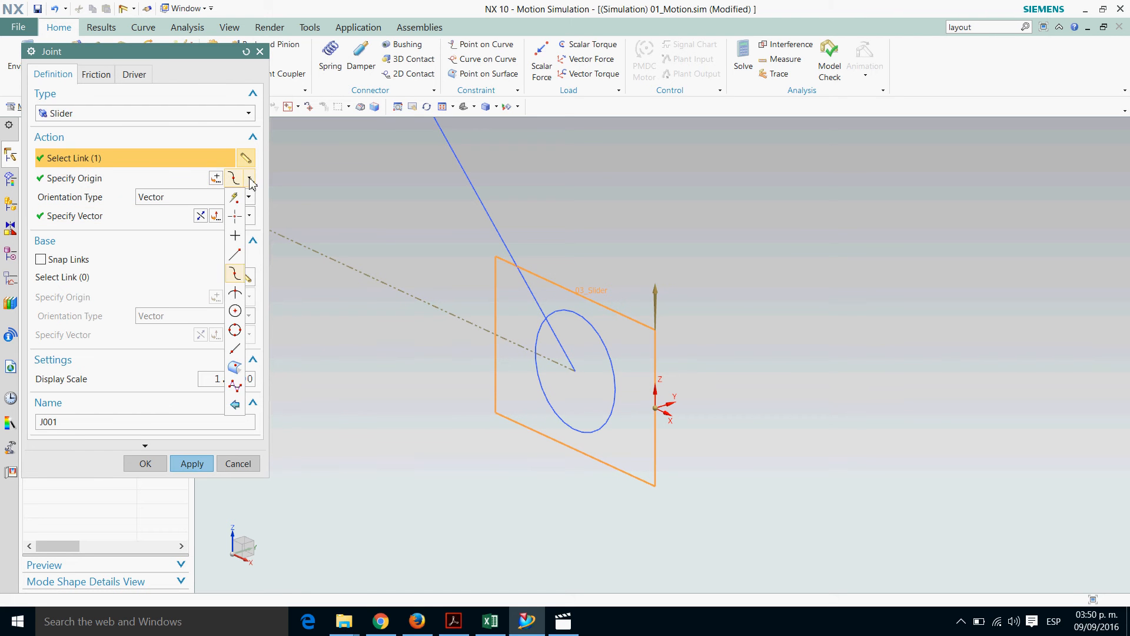
left_click(235, 311)
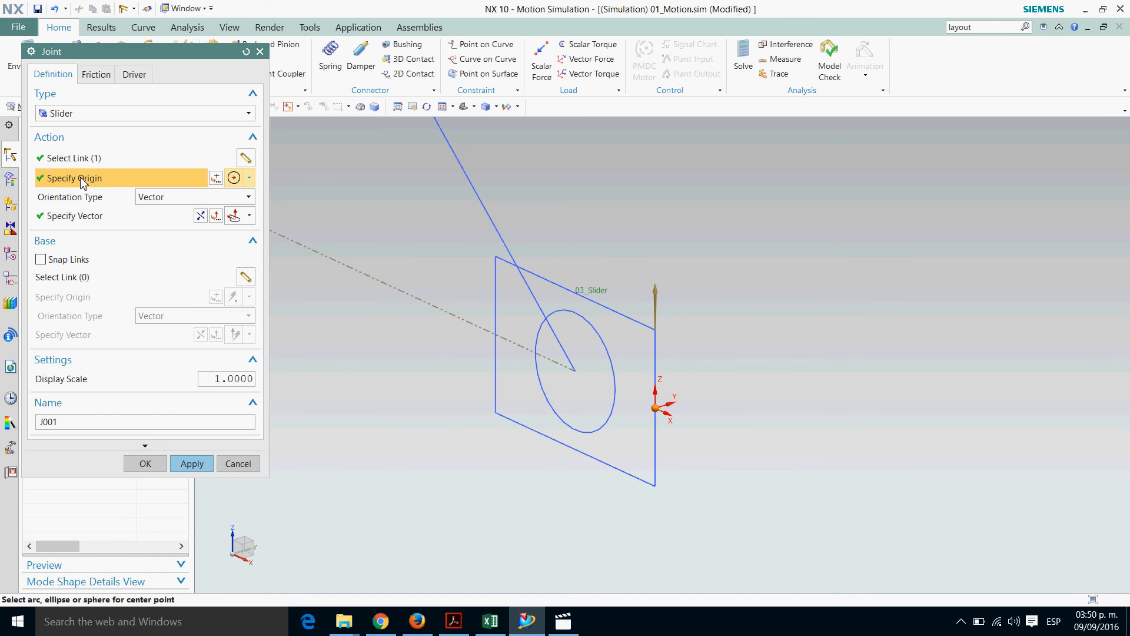
left_click(596, 327)
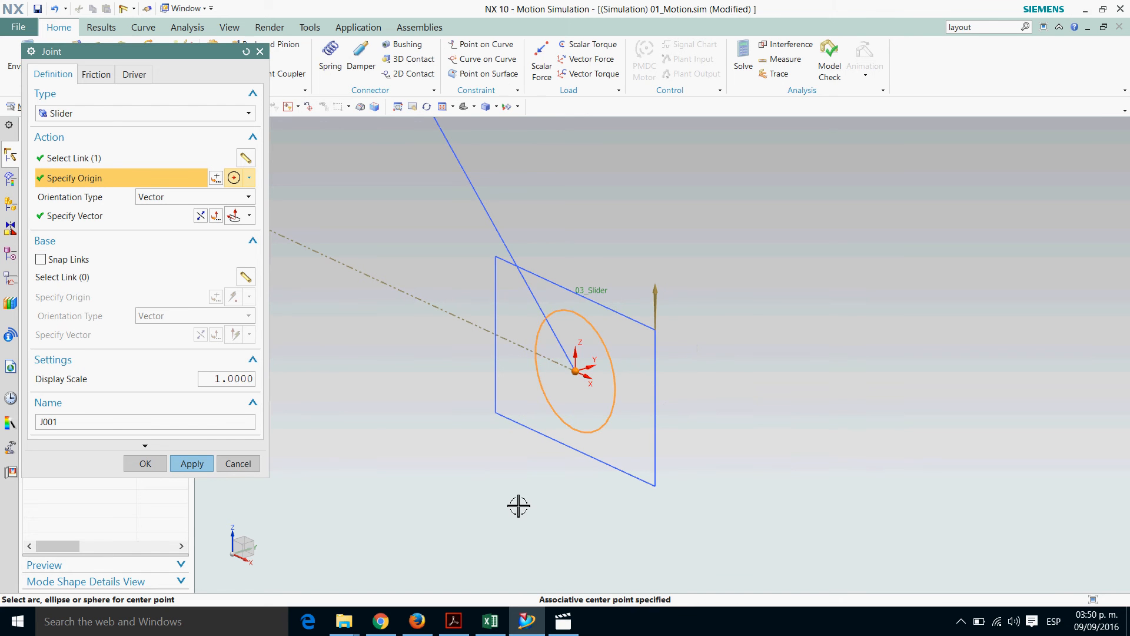
Align the slider joint's vector with the dashed slide-axis line, name the joint 02_Sld_Slider and create it
left_click(81, 223)
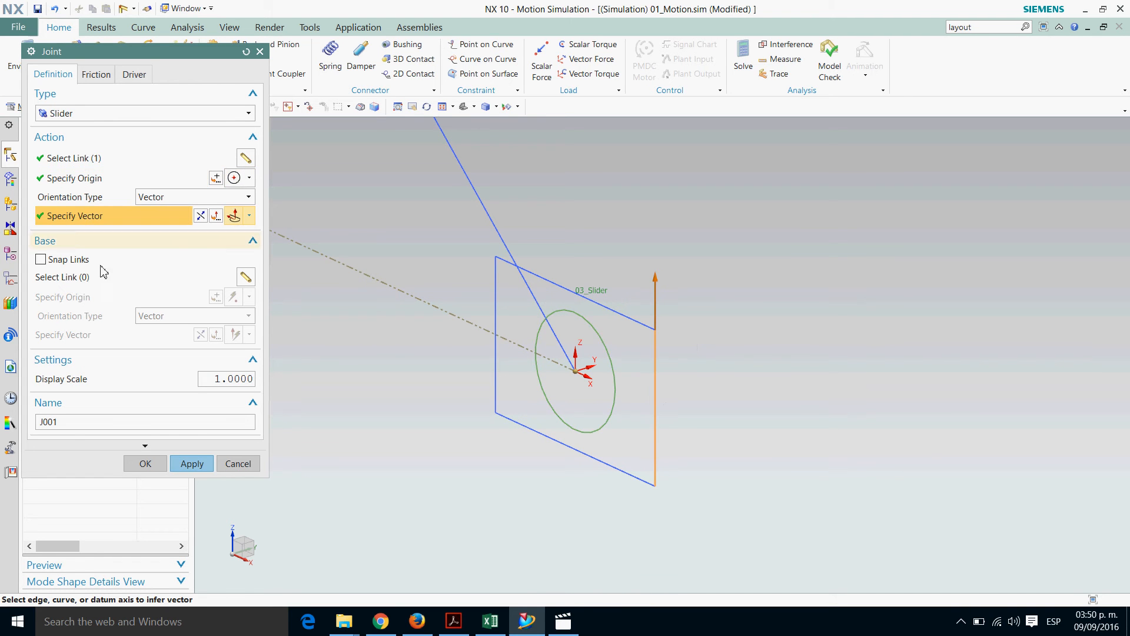
left_click(524, 356)
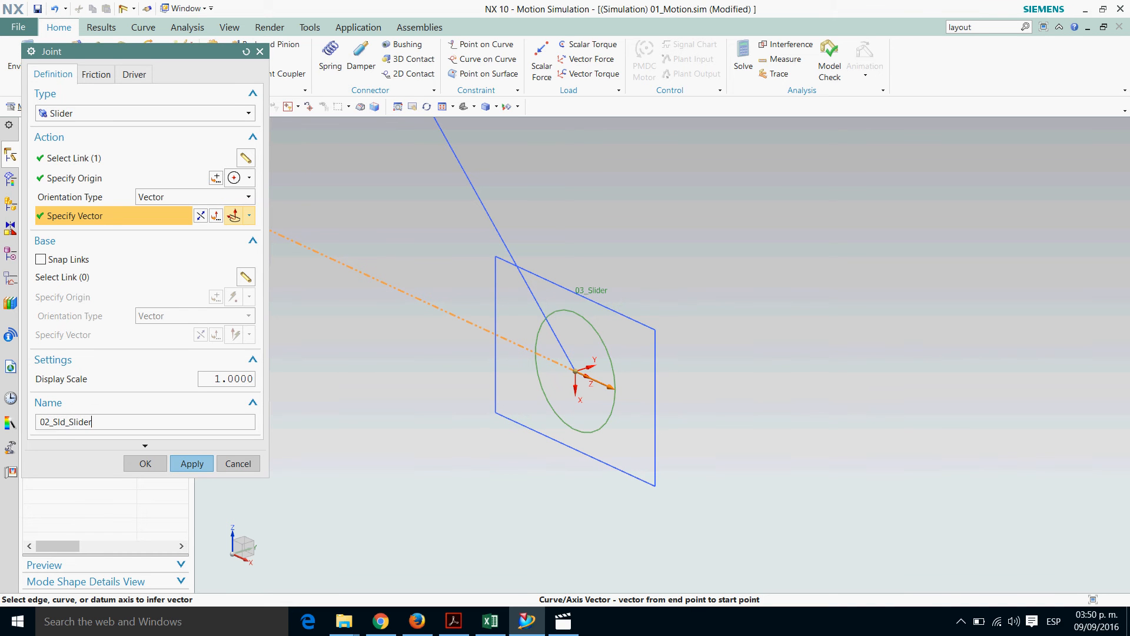
left_click(192, 464)
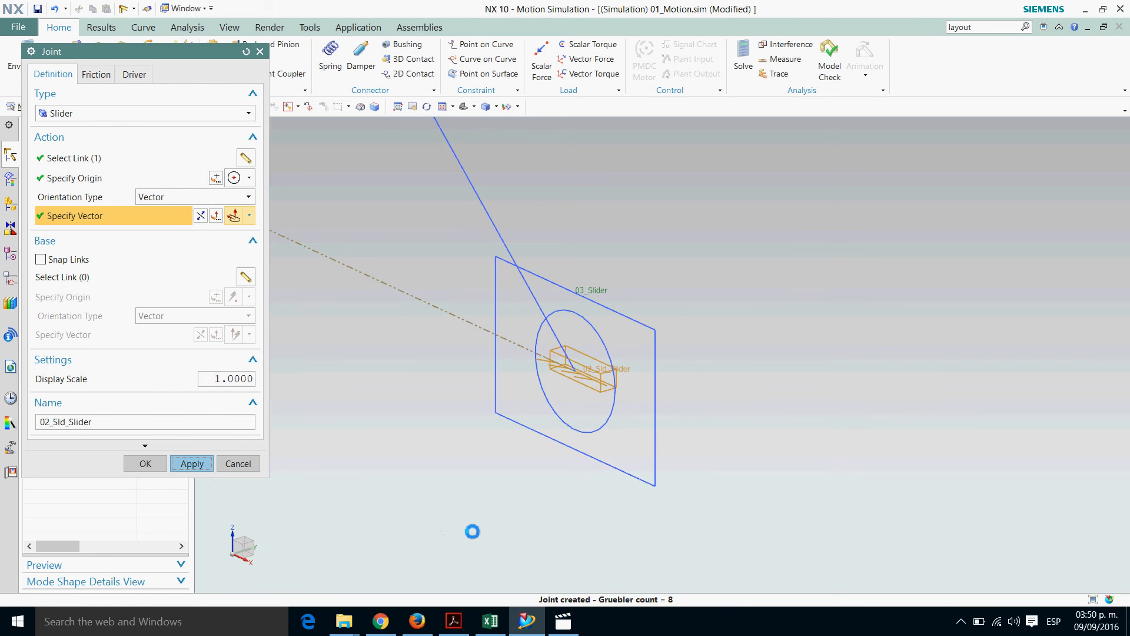
Change the joint type to Revolute, pick the crank link on the circle where crank and follower meet, and reverse the joint vector
scroll(646, 525, "down", 5)
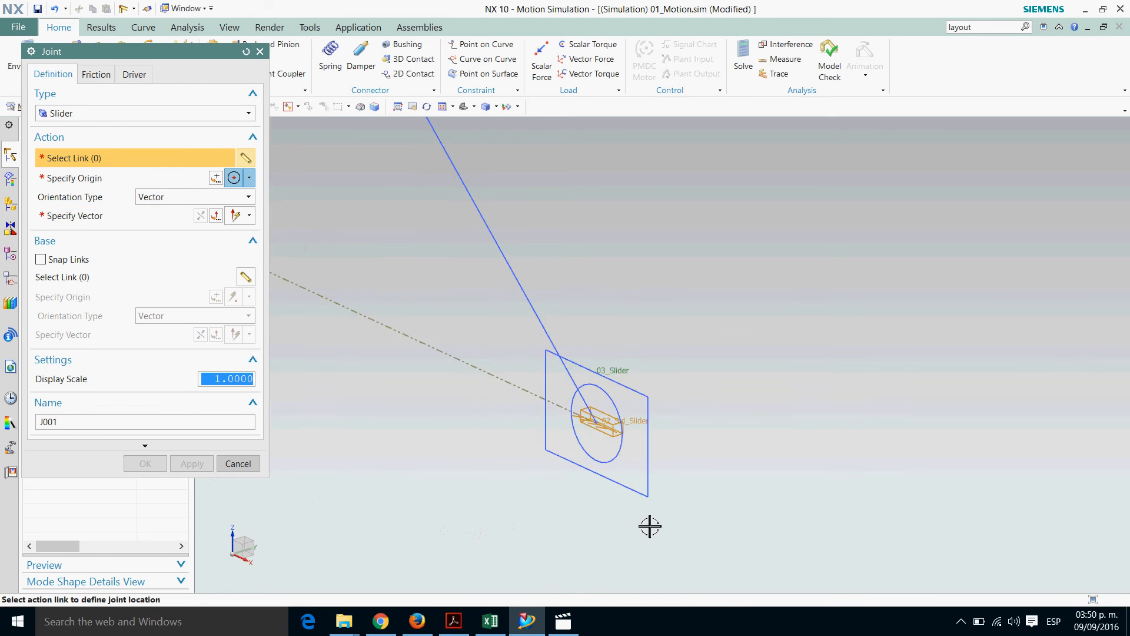
middle_click_drag(456, 320, 595, 451, "shift")
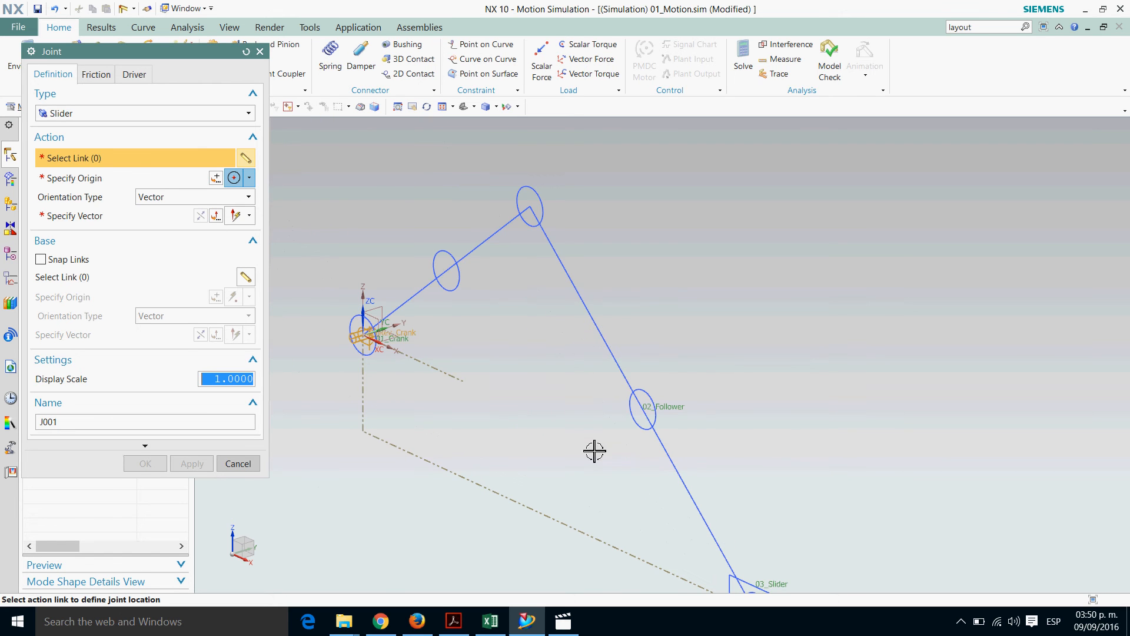
scroll(547, 263, "up", 2)
scroll(585, 175, "down", 2)
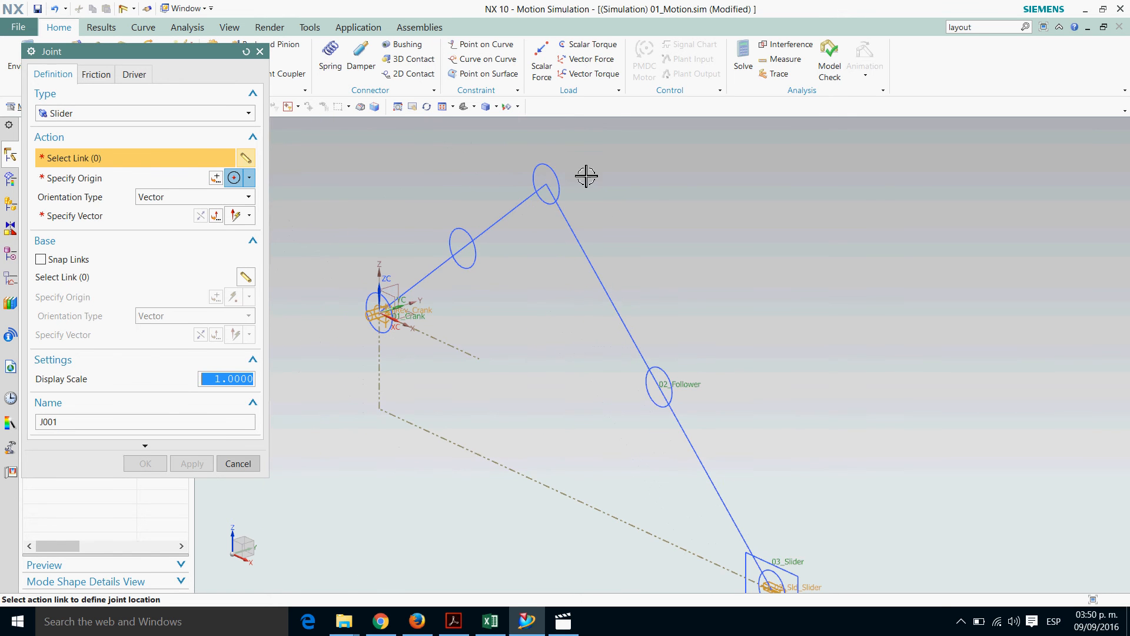
scroll(584, 169, "up", 2)
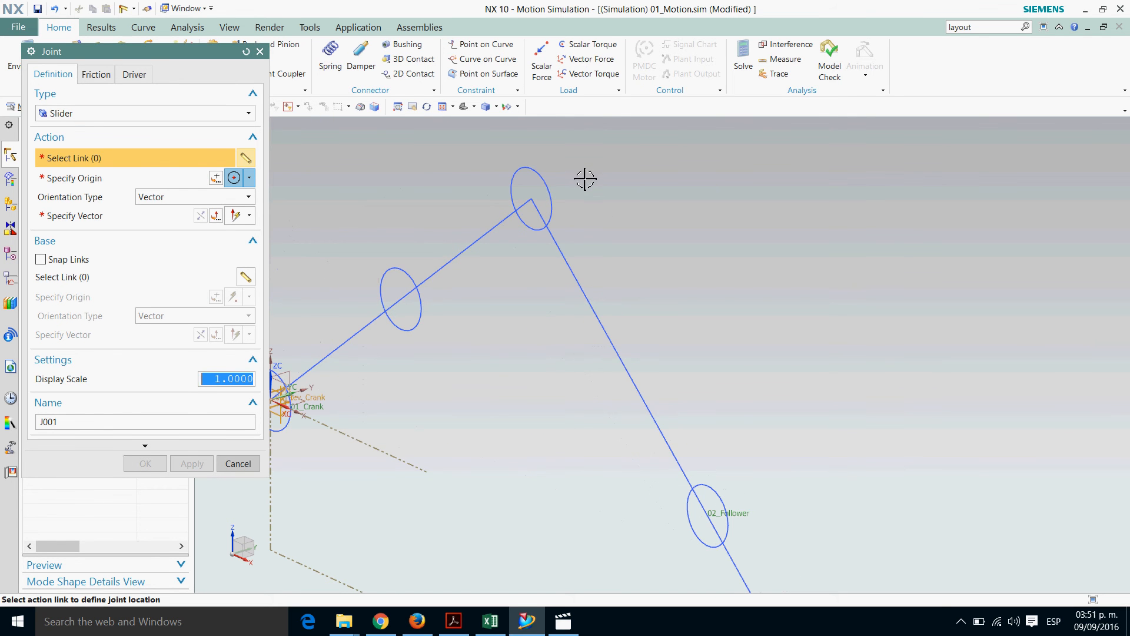
scroll(576, 184, "up", 2)
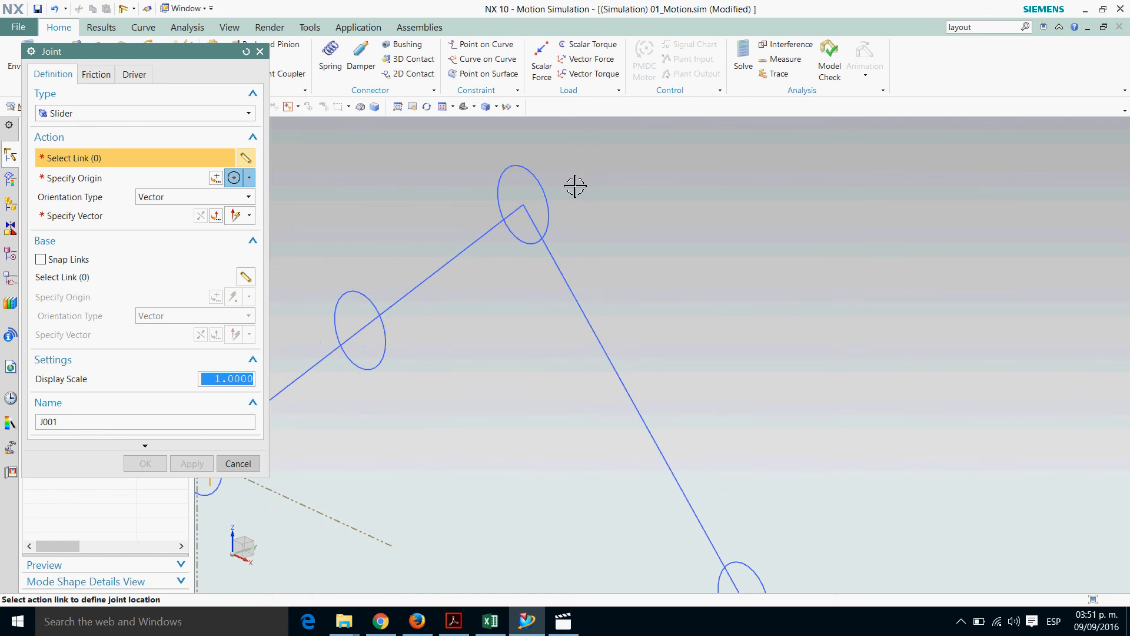
middle_click_drag(583, 177, 578, 225, "shift")
scroll(584, 239, "up", 3)
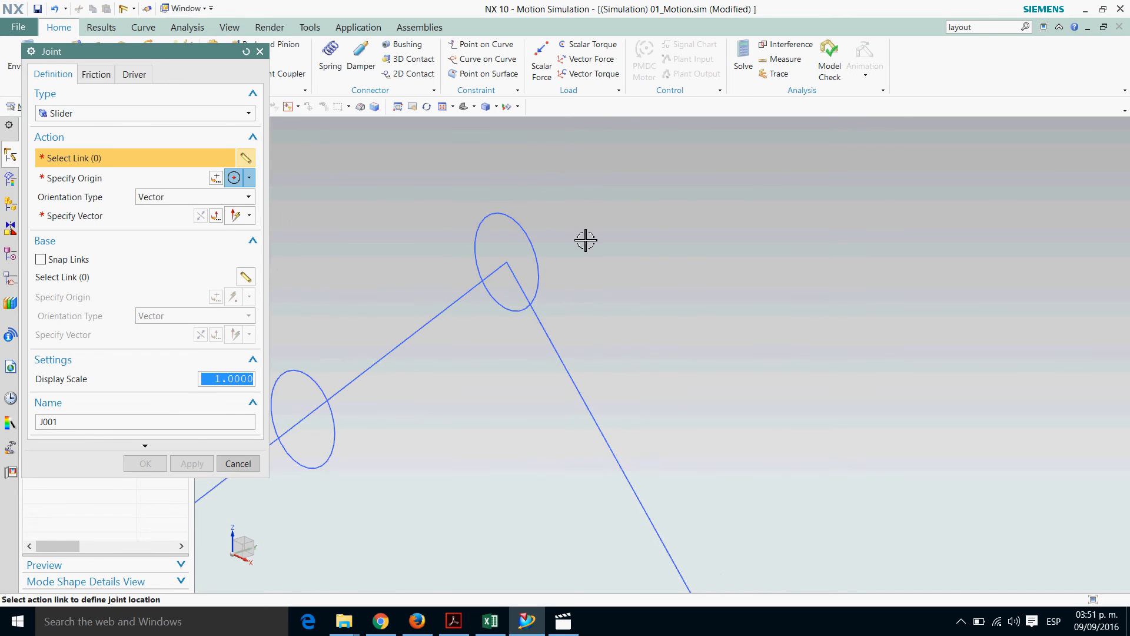
left_click(248, 113)
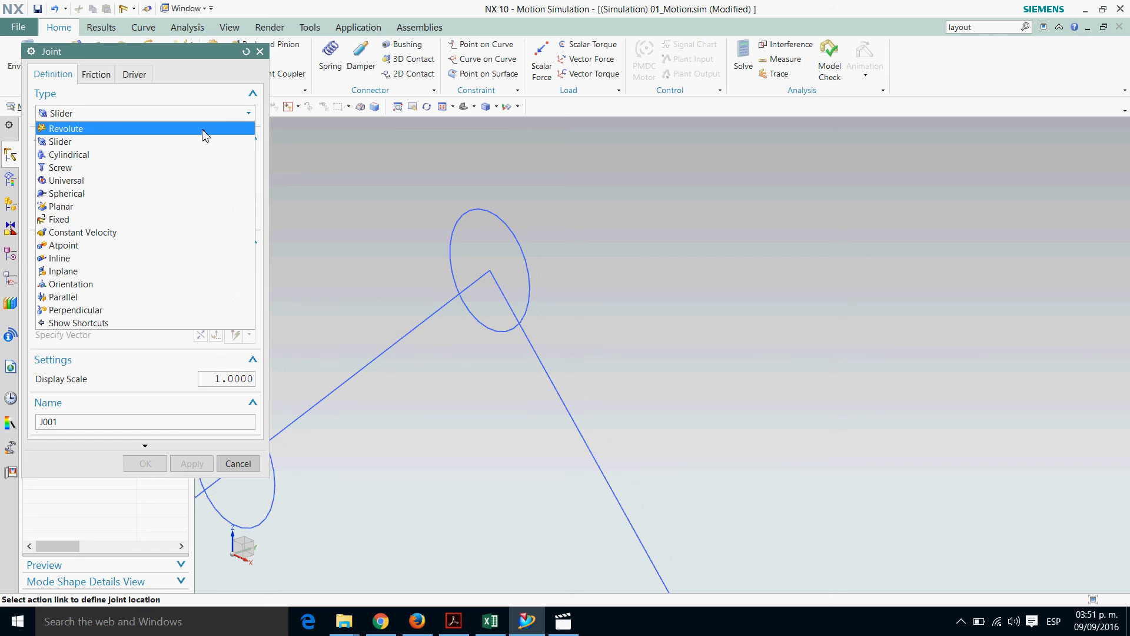
left_click(122, 129)
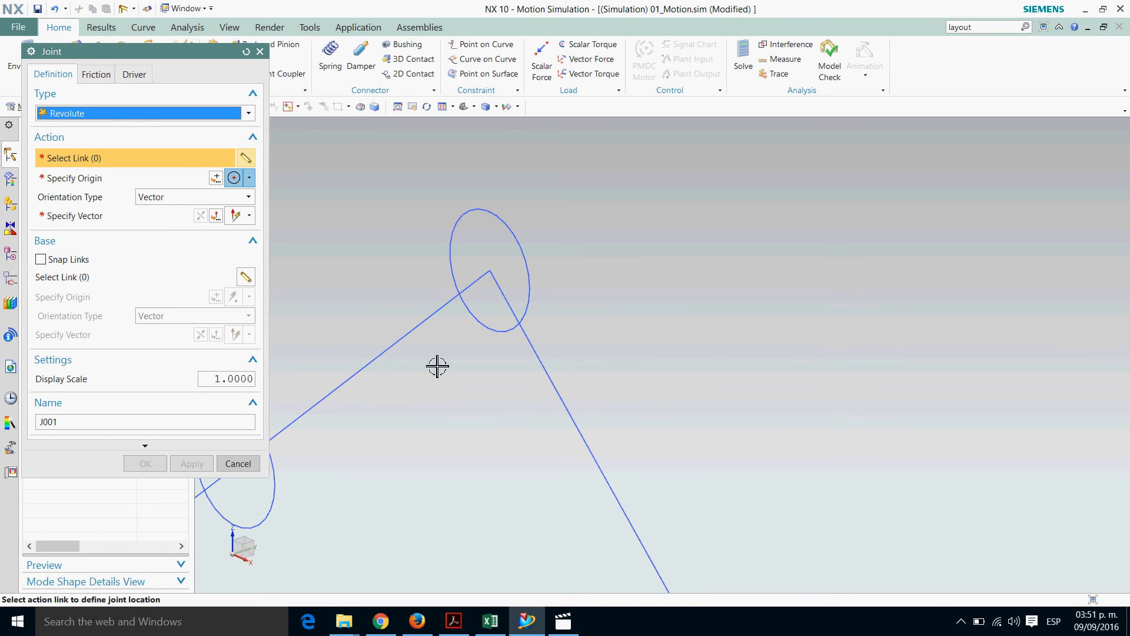
left_click(497, 218)
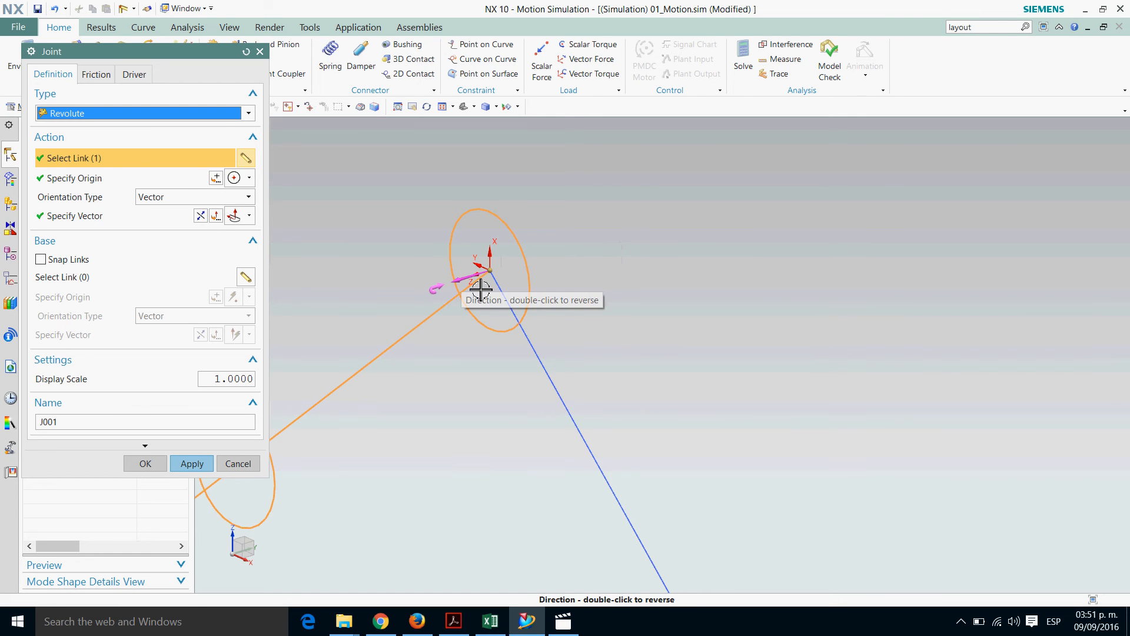
left_click(200, 216)
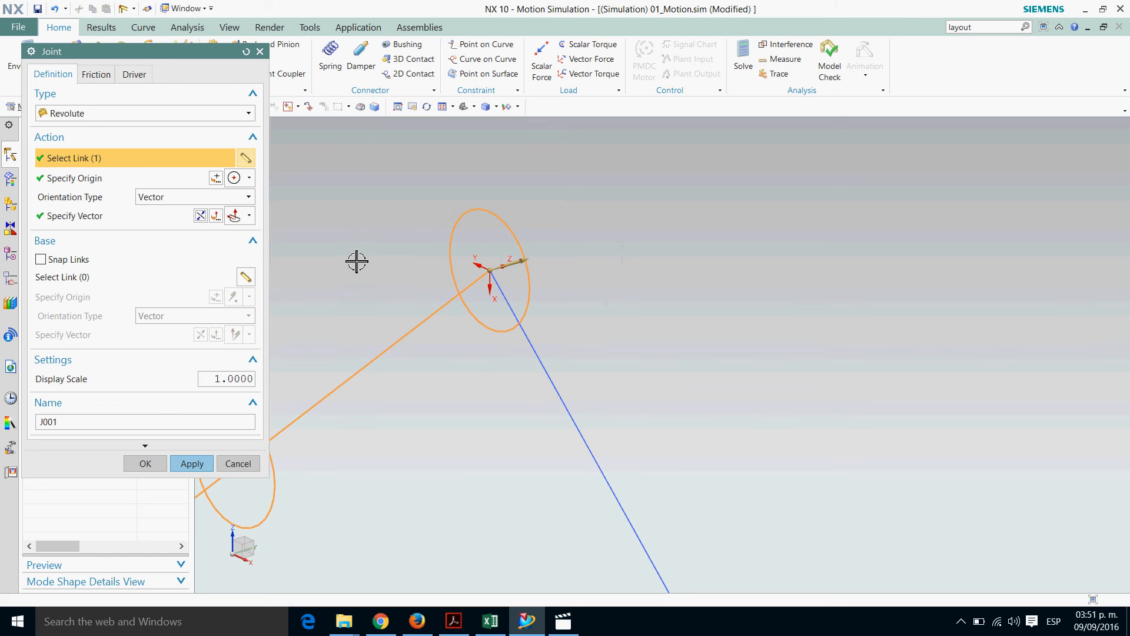
Set the revolute joint's display scale to 3, name it 03_Rev_Crank_Follower, create it and leave the Joint command
scroll(357, 253, "down", 2)
scroll(357, 250, "down", 1)
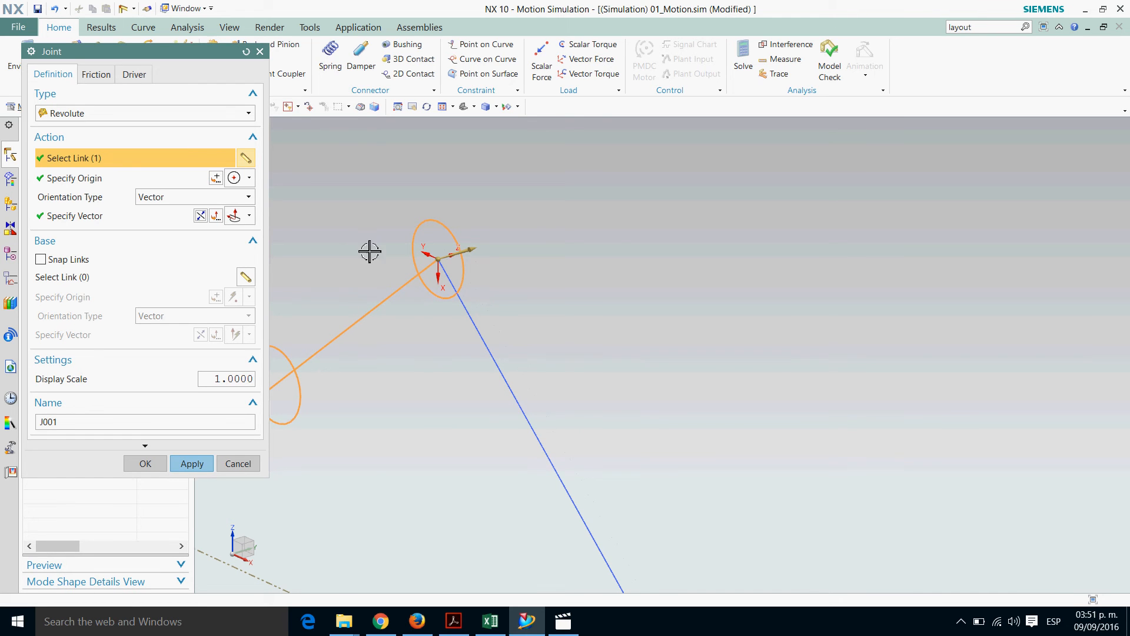
double_click(228, 384)
type("3")
key("Tab")
type("03")
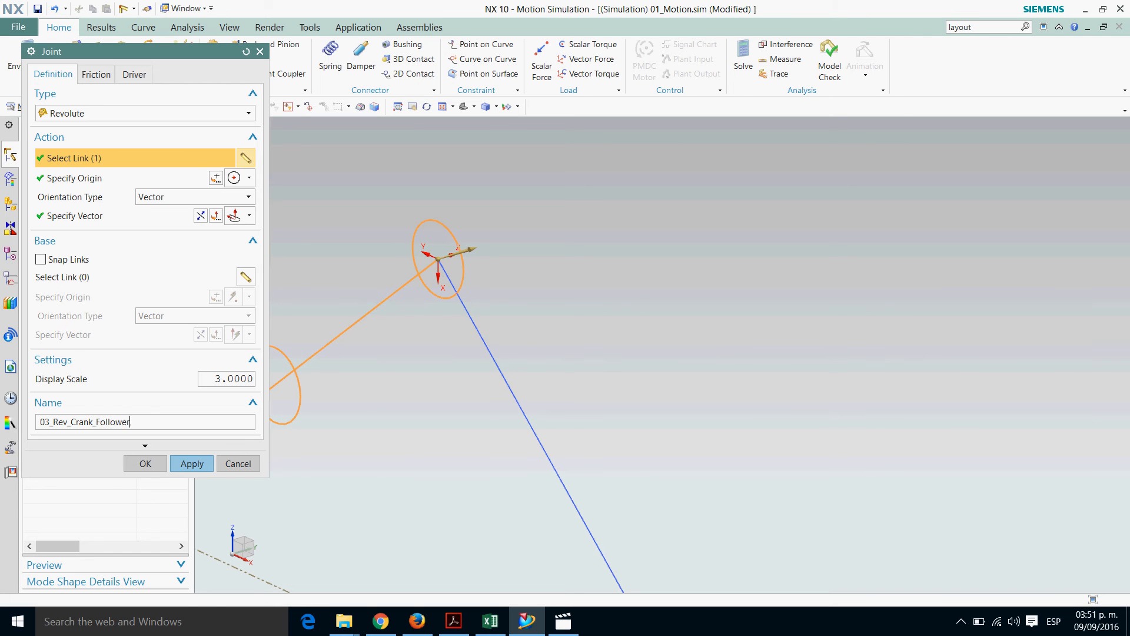
left_click(192, 465)
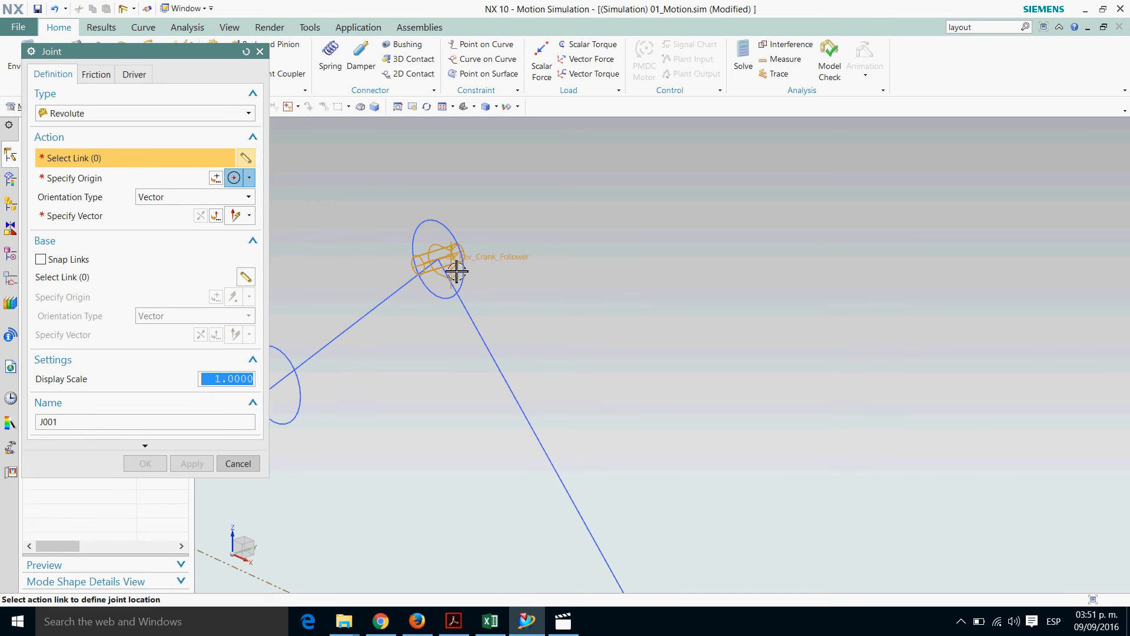
left_click(238, 464)
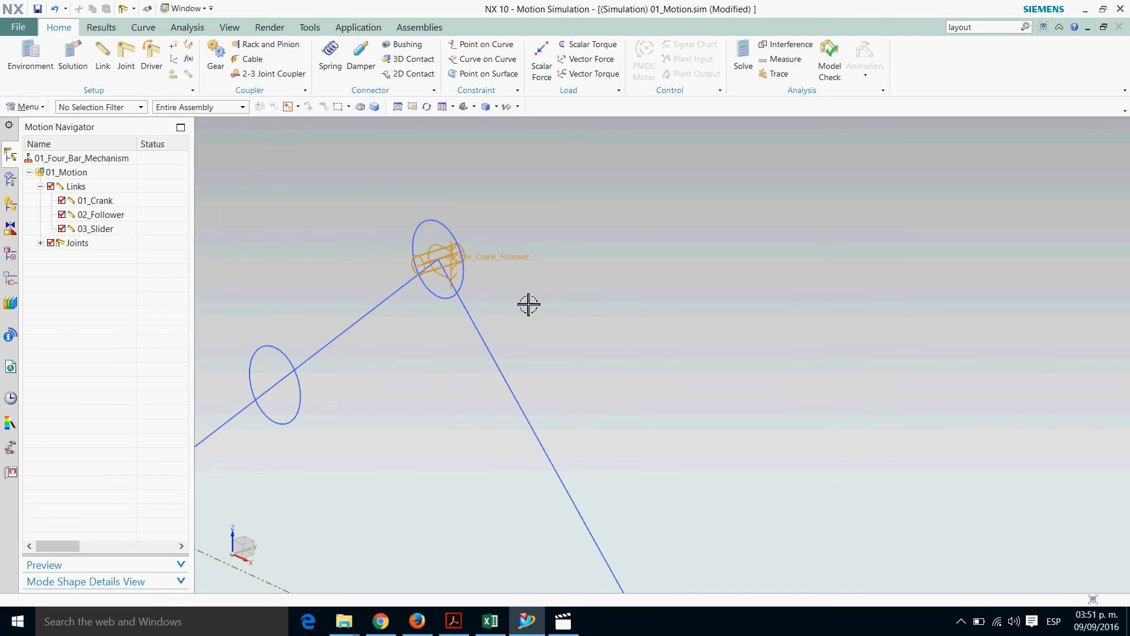
Edit joint 03_Rev_Crank_Follower from the joints list and assign the follower link as its base link
middle_click_drag(607, 307, 739, 257, "shift")
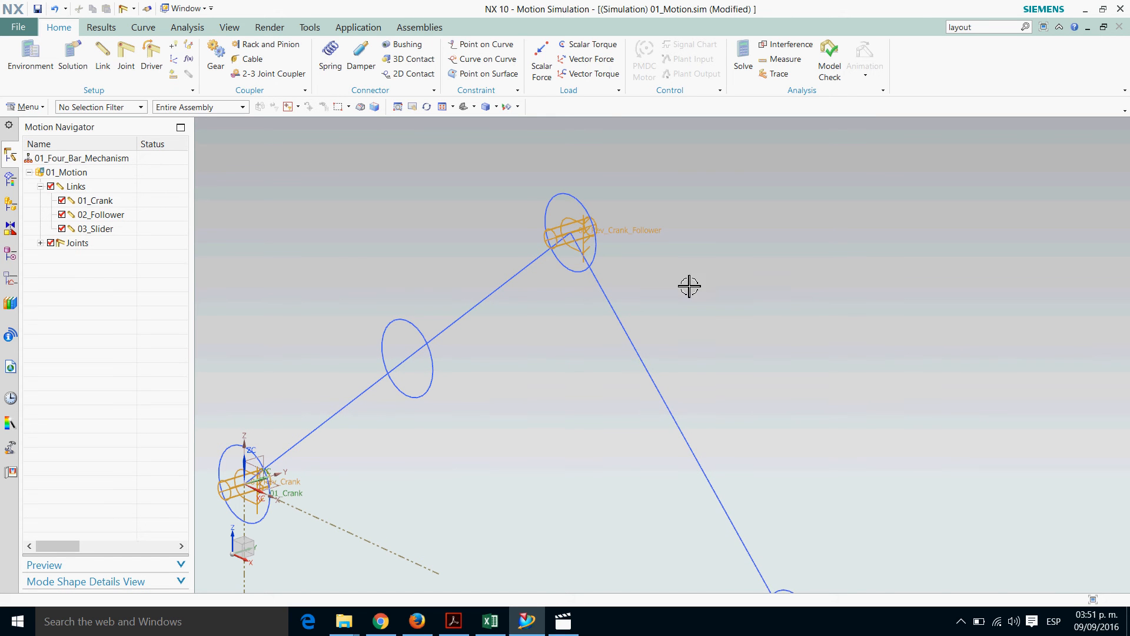
scroll(701, 252, "up", 1)
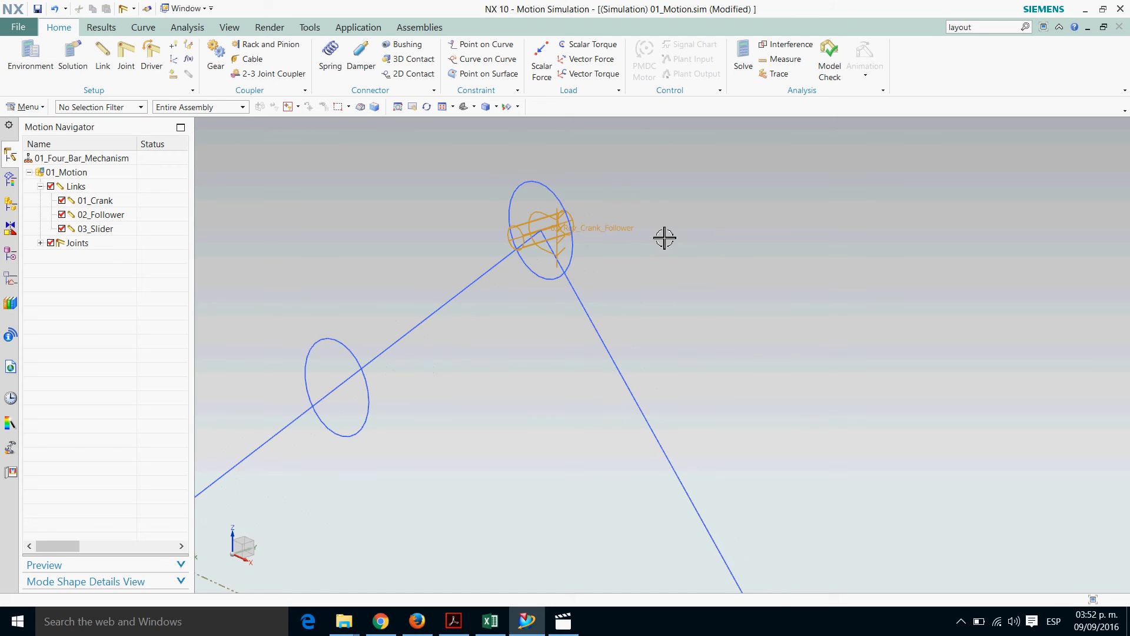
scroll(623, 205, "up", 1)
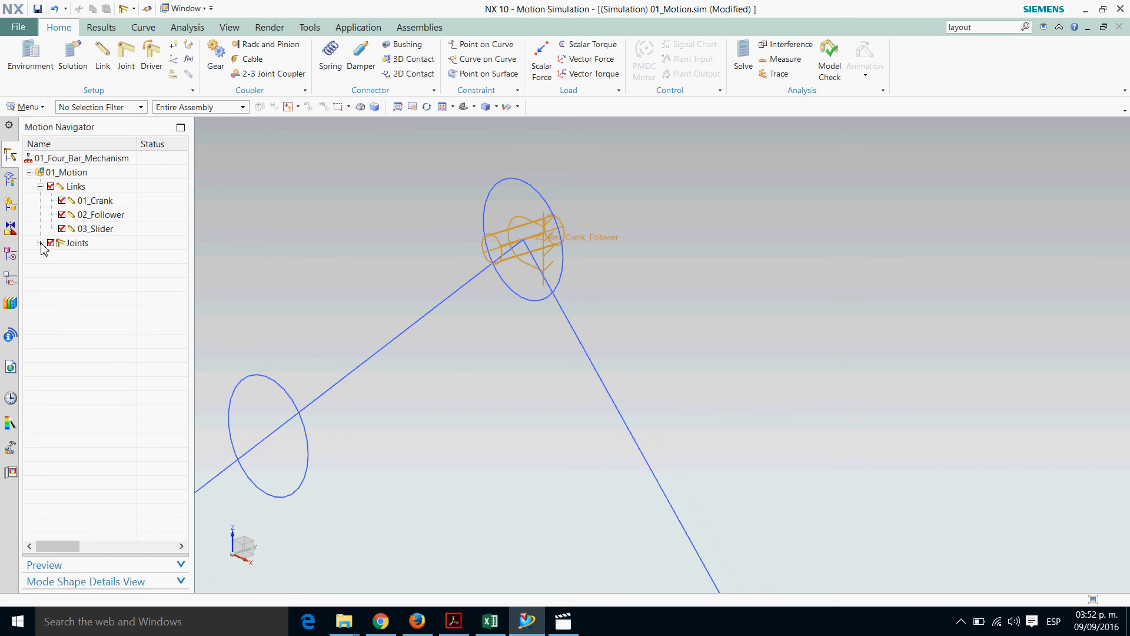
left_click(40, 242)
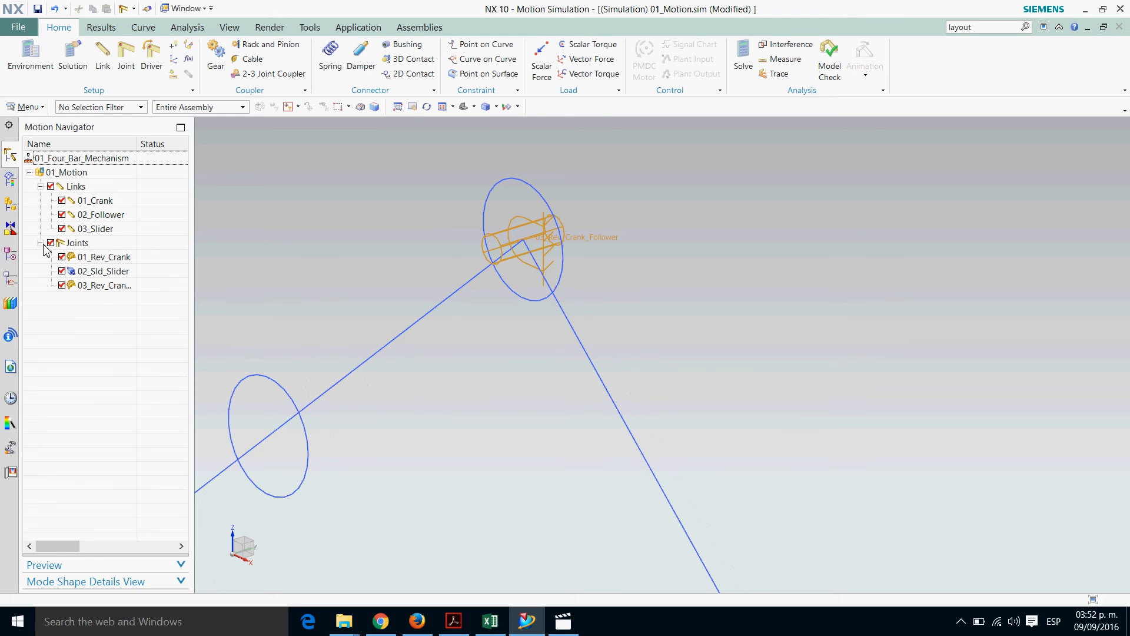
double_click(98, 287)
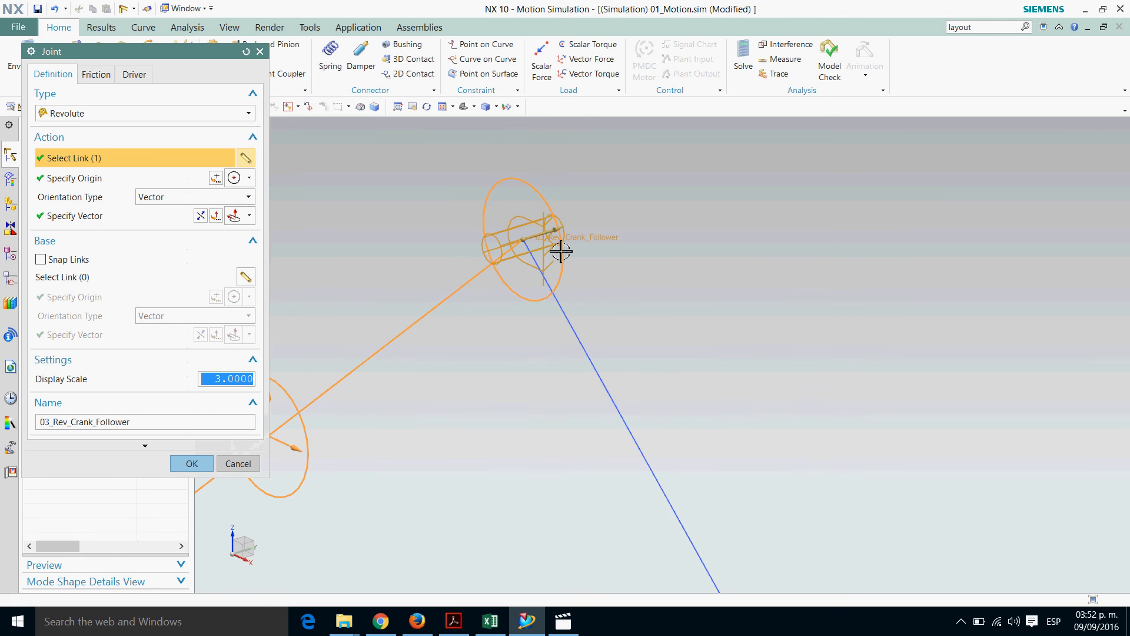
left_click(65, 282)
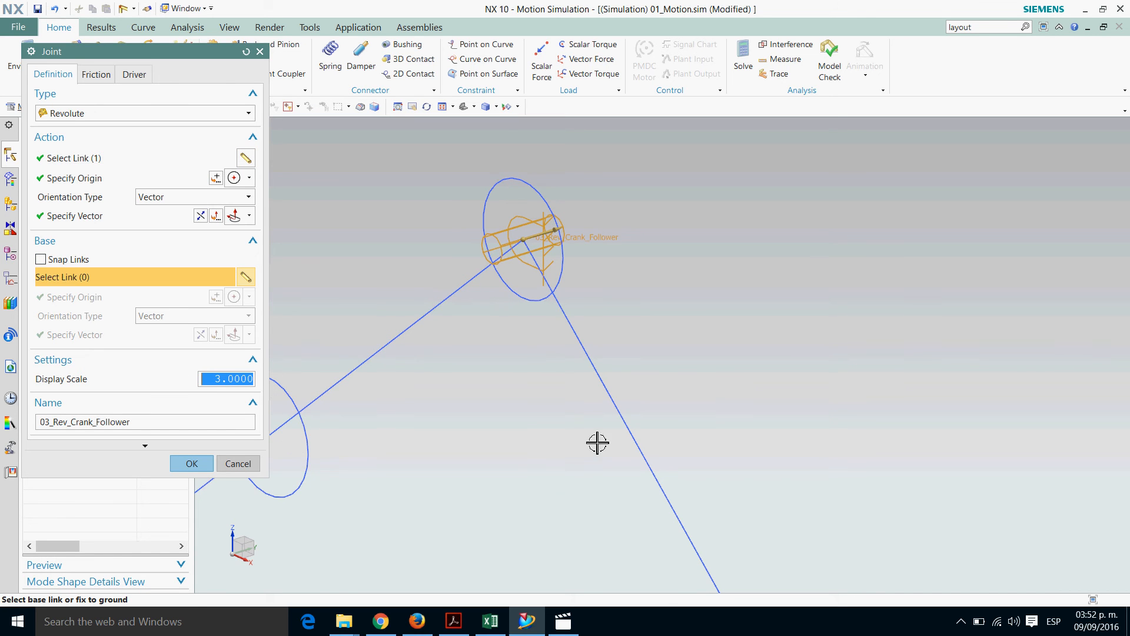
left_click(624, 423)
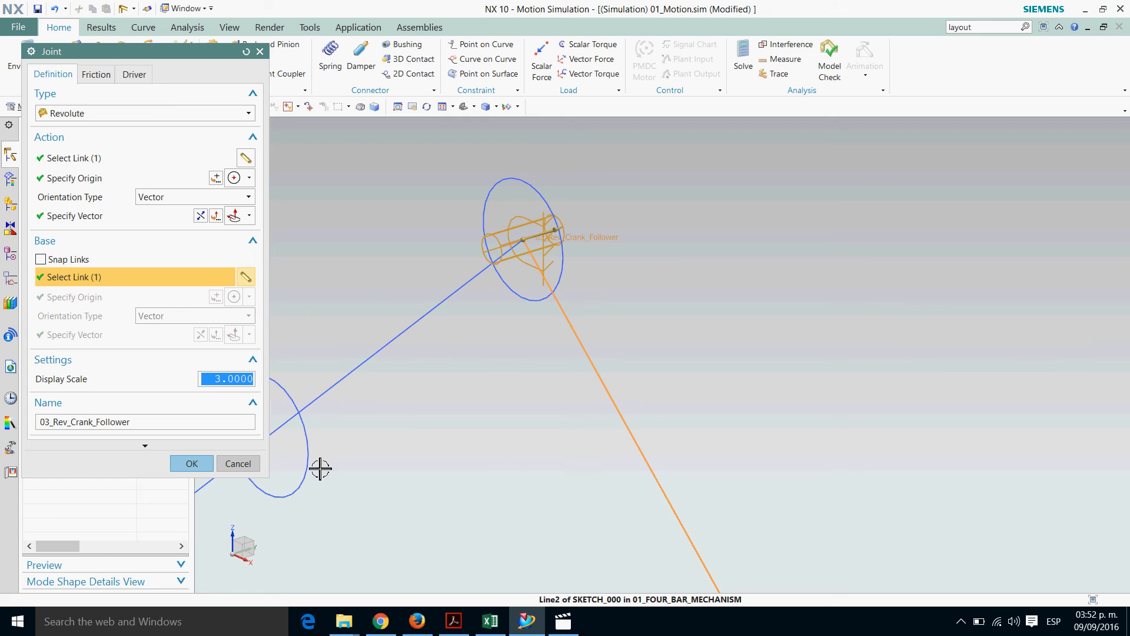
left_click(192, 464)
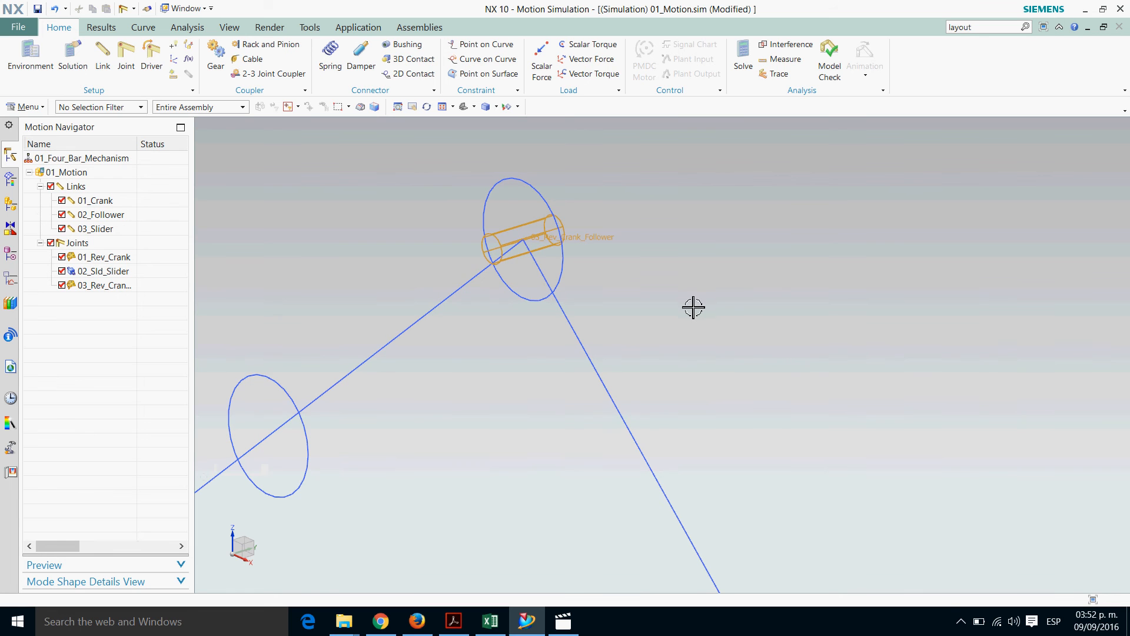
Compare the display symbol of the crank-follower joint with that of the crank's grounded revolute joint
scroll(551, 366, "down", 1)
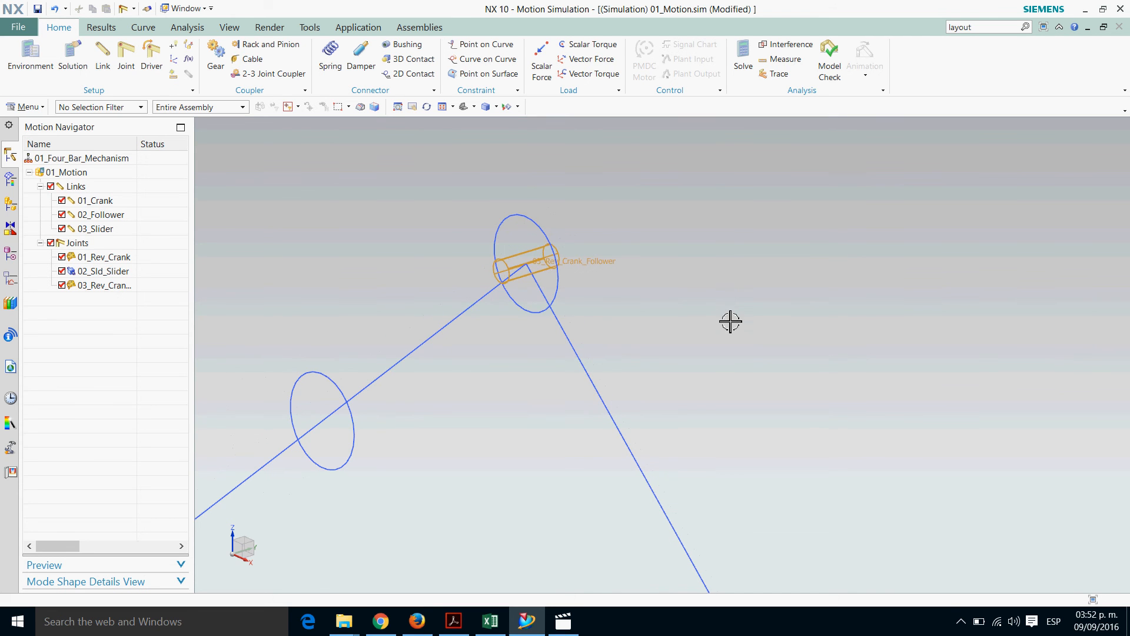
middle_click_drag(539, 408, 651, 346, "shift")
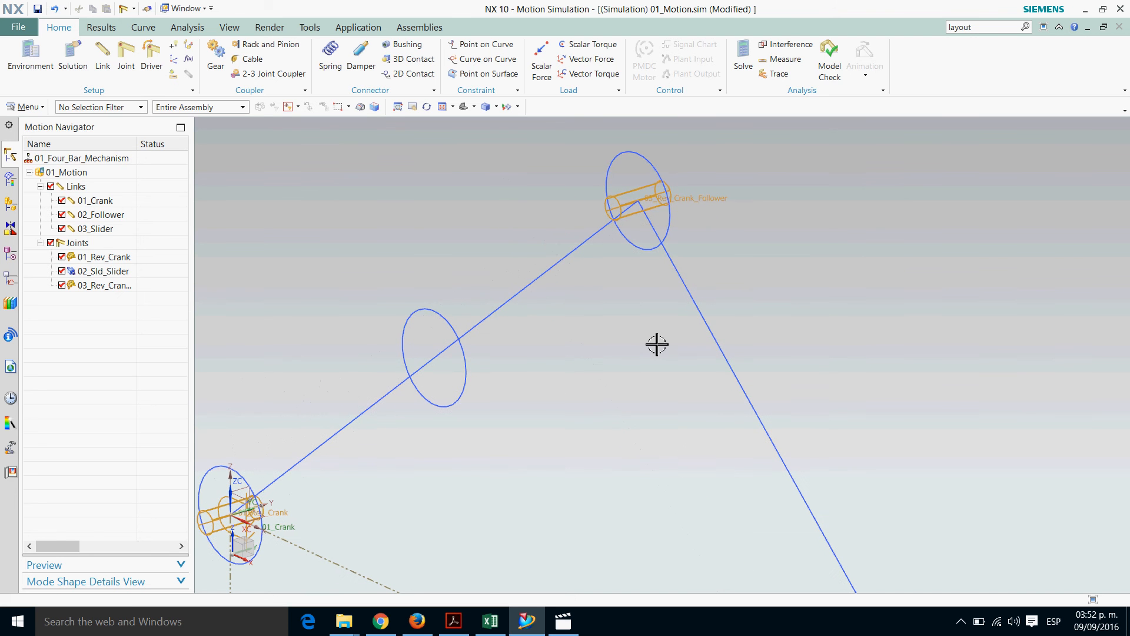
scroll(513, 435, "down", 1)
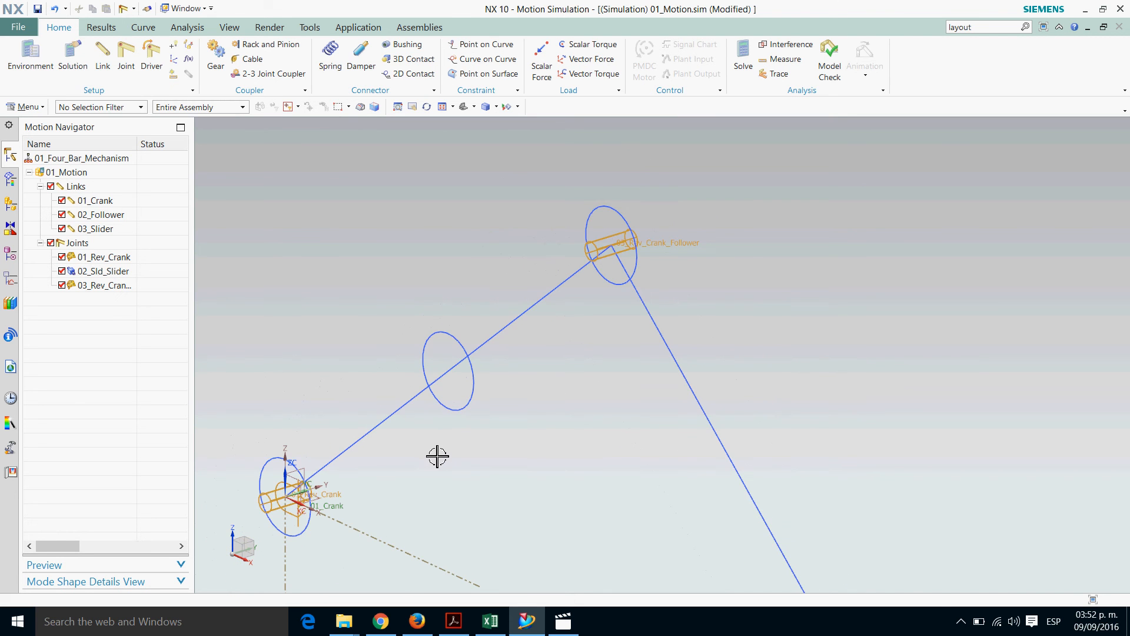
middle_click_drag(437, 457, 515, 398, "shift")
scroll(404, 468, "up", 2)
scroll(348, 461, "up", 2)
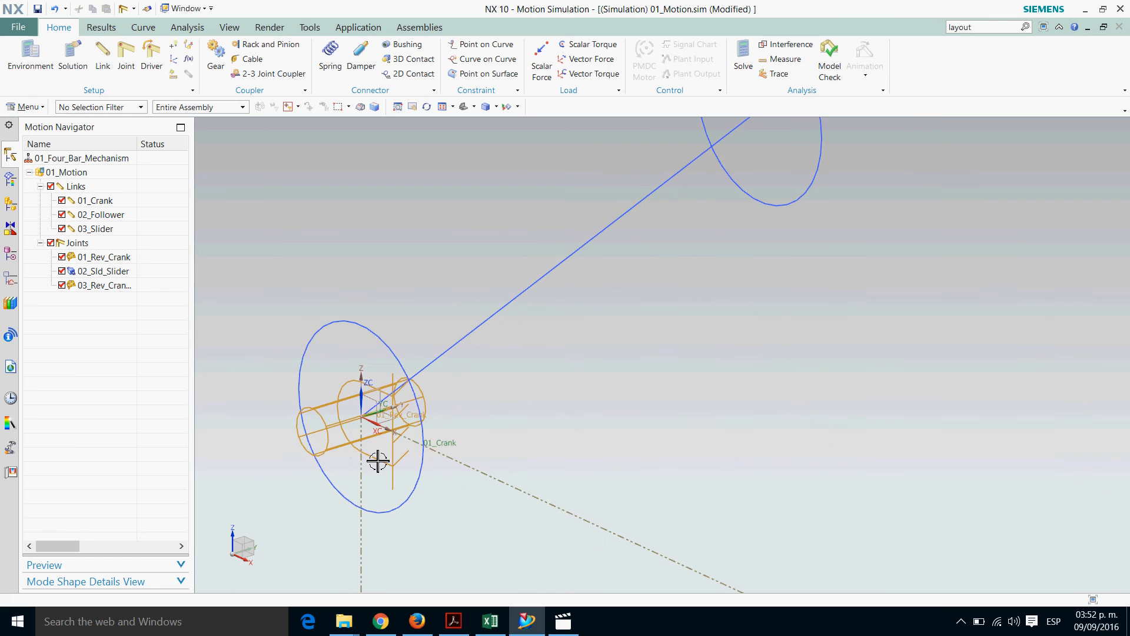
scroll(368, 457, "down", 1)
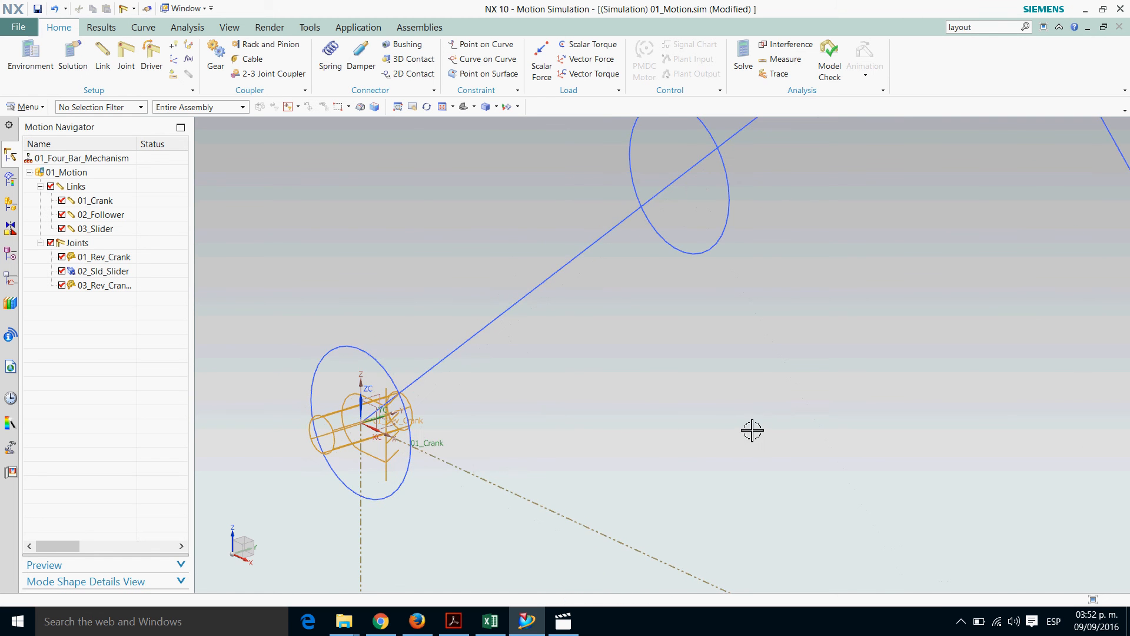
Define a revolute joint at the slider's circle with the follower as action link, a reversed vector and the slider square as base link
middle_click_drag(752, 432, 451, 333, "shift")
scroll(459, 334, "down", 3)
scroll(563, 298, "down", 2)
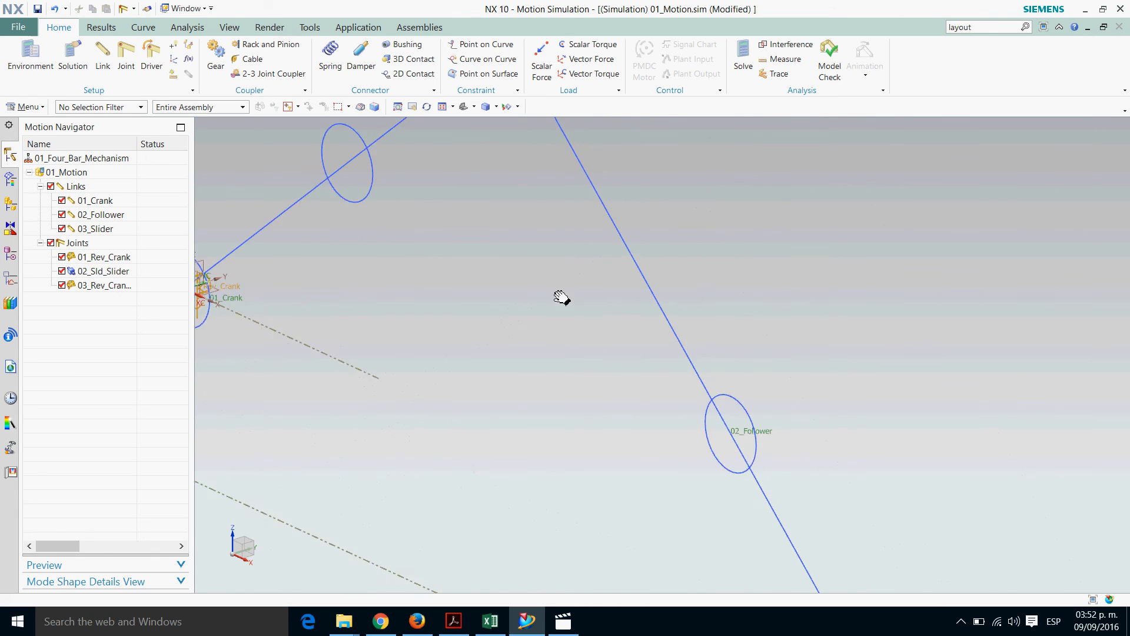
middle_click_drag(707, 475, 543, 296, "shift")
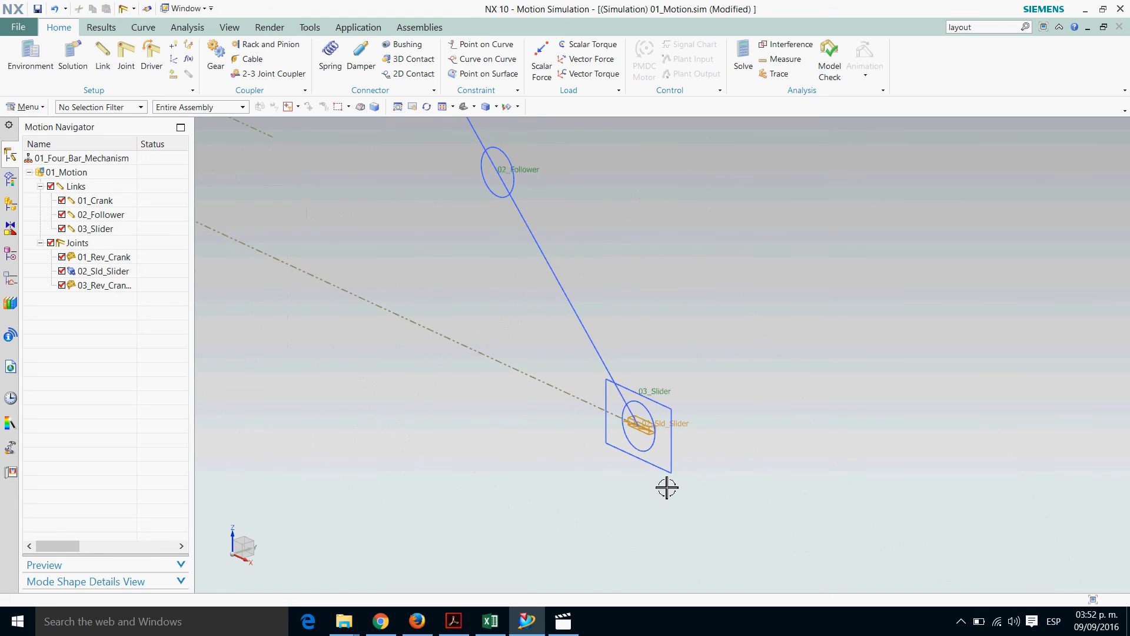
scroll(667, 480, "up", 2)
scroll(610, 468, "up", 2)
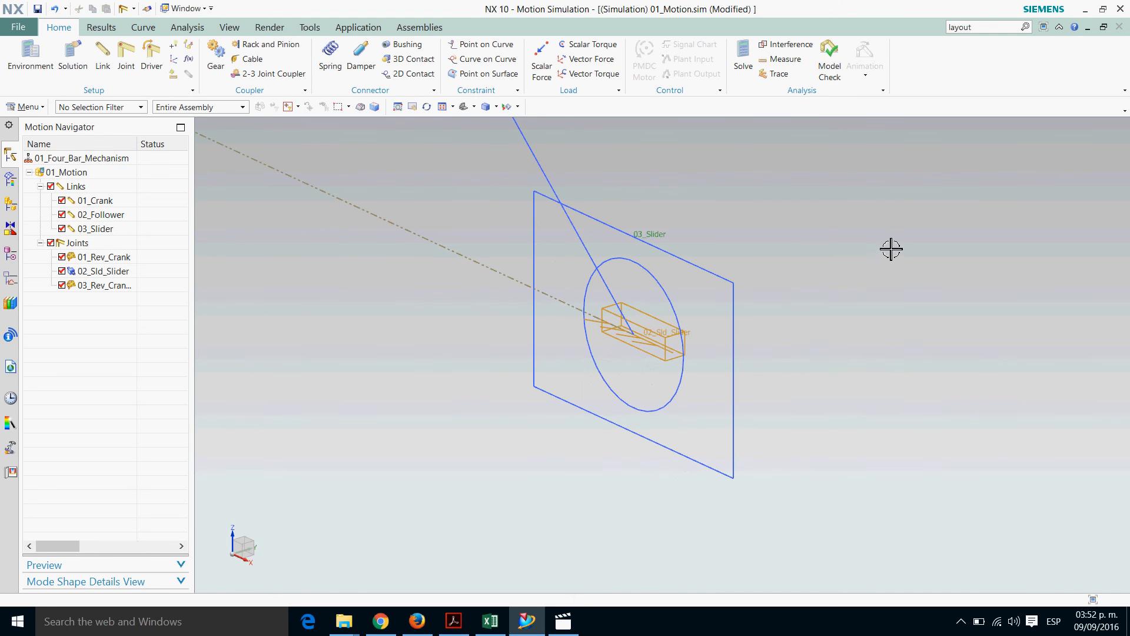
left_click(136, 73)
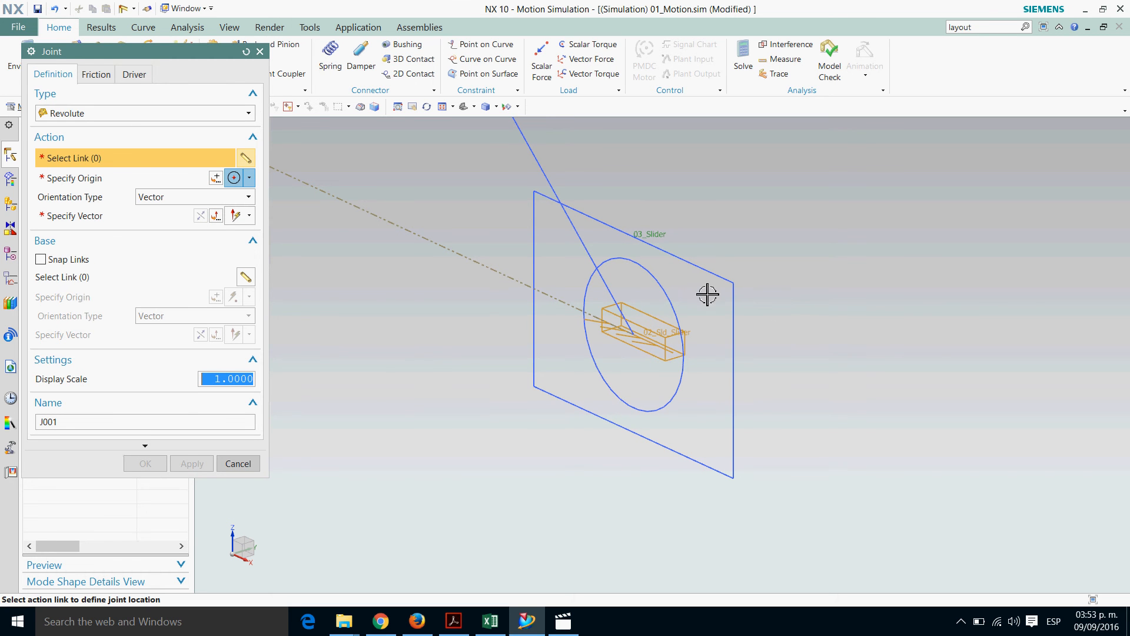
left_click(659, 278)
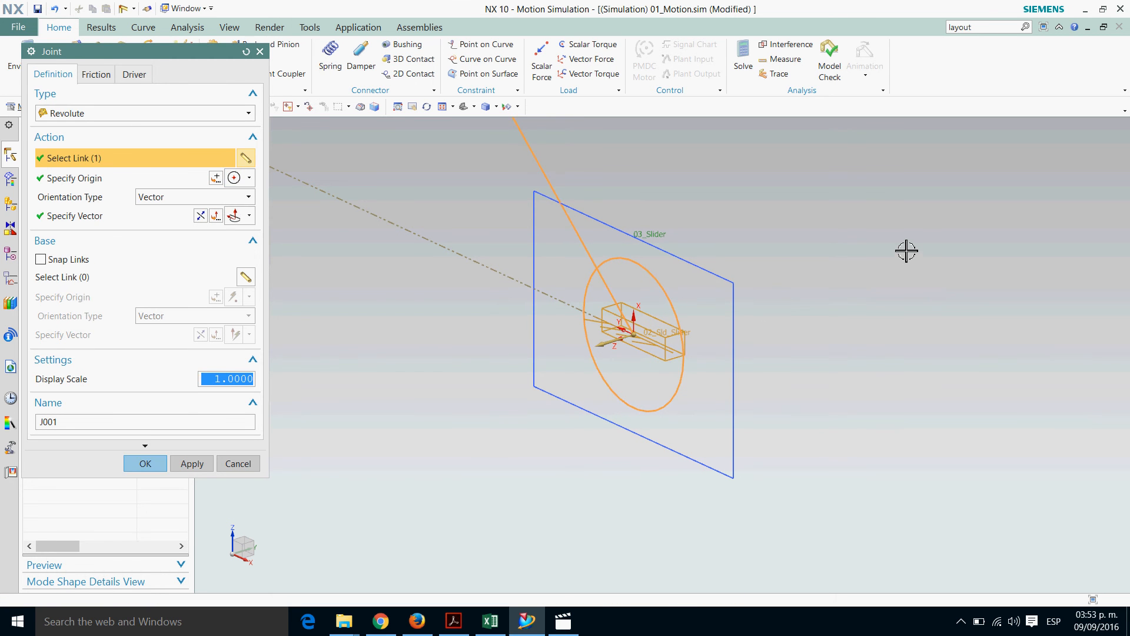
left_click(201, 218)
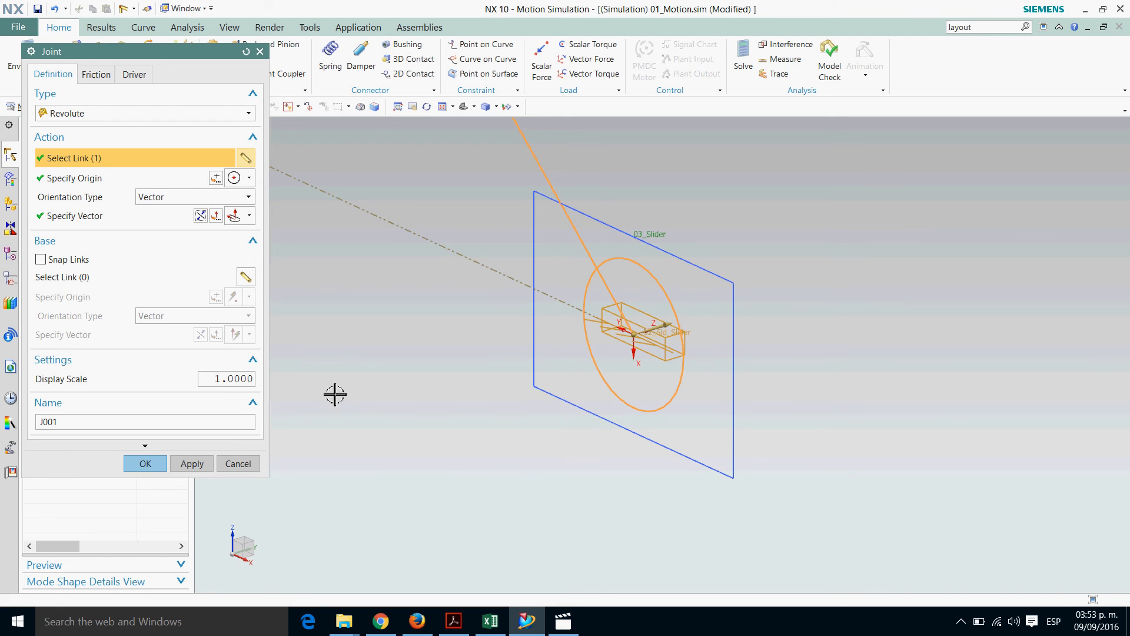
left_click(70, 285)
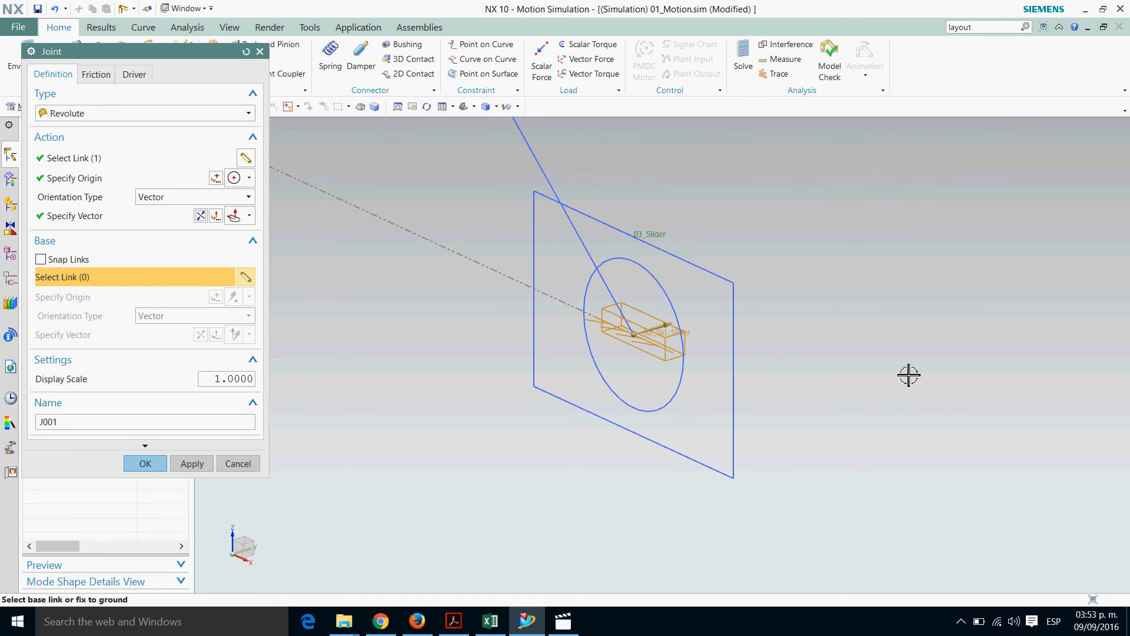
left_click(715, 282)
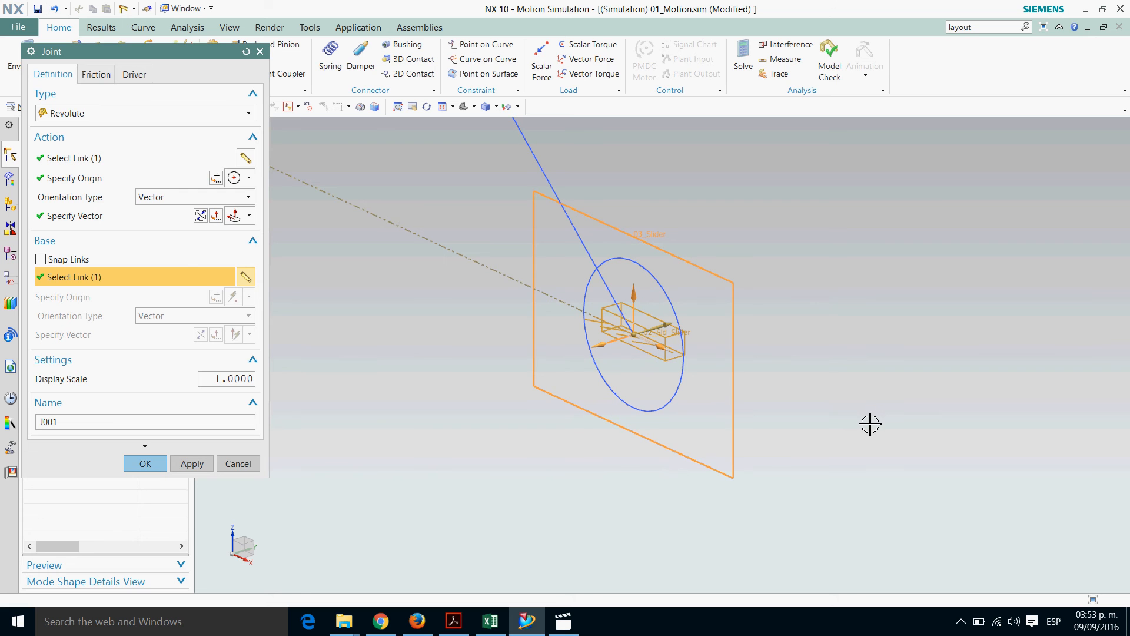
Set the revolute joint's display scale to 3, name it 04_Rev_Follower_Slider and create it
double_click(213, 379)
type("3")
left_click_drag(84, 426, 15, 409)
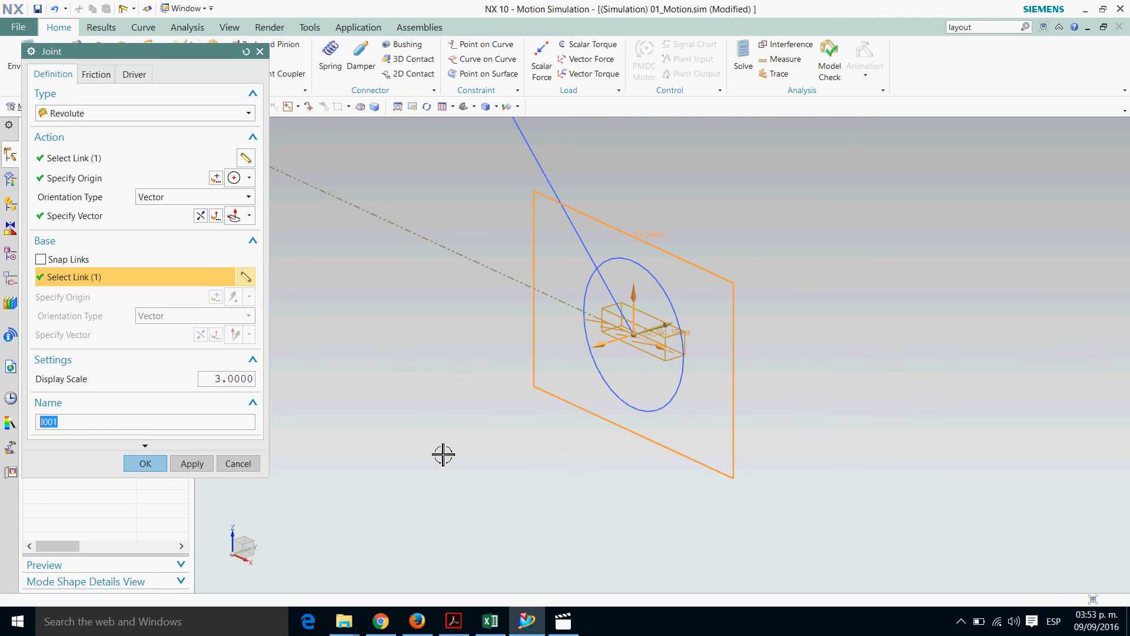
type("04_Rev_Follower_Slider")
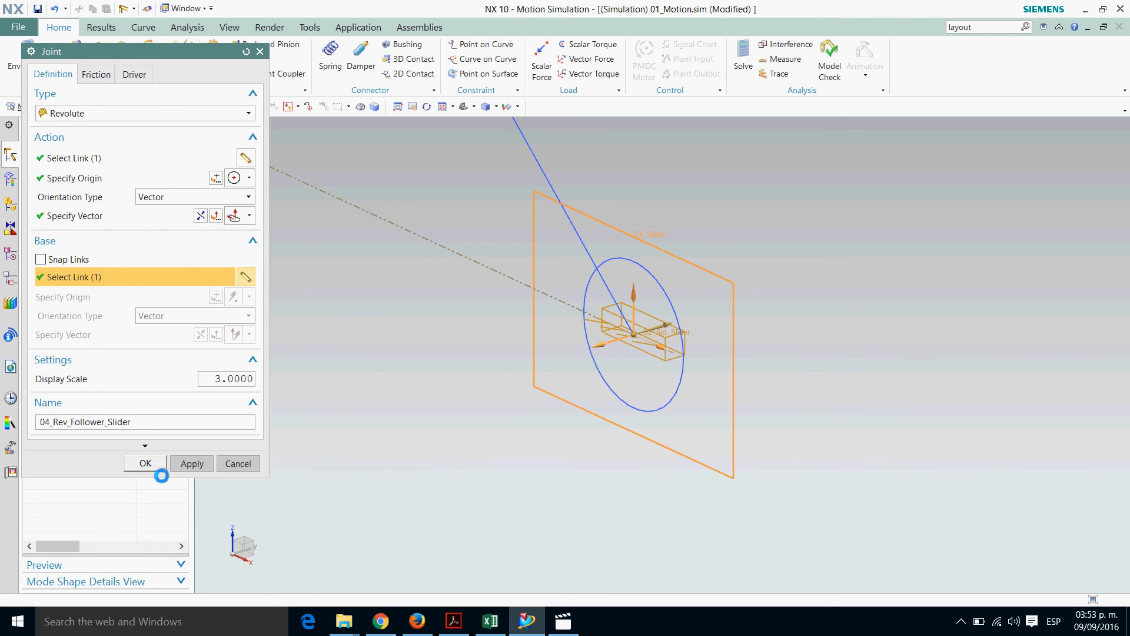
left_click(146, 464)
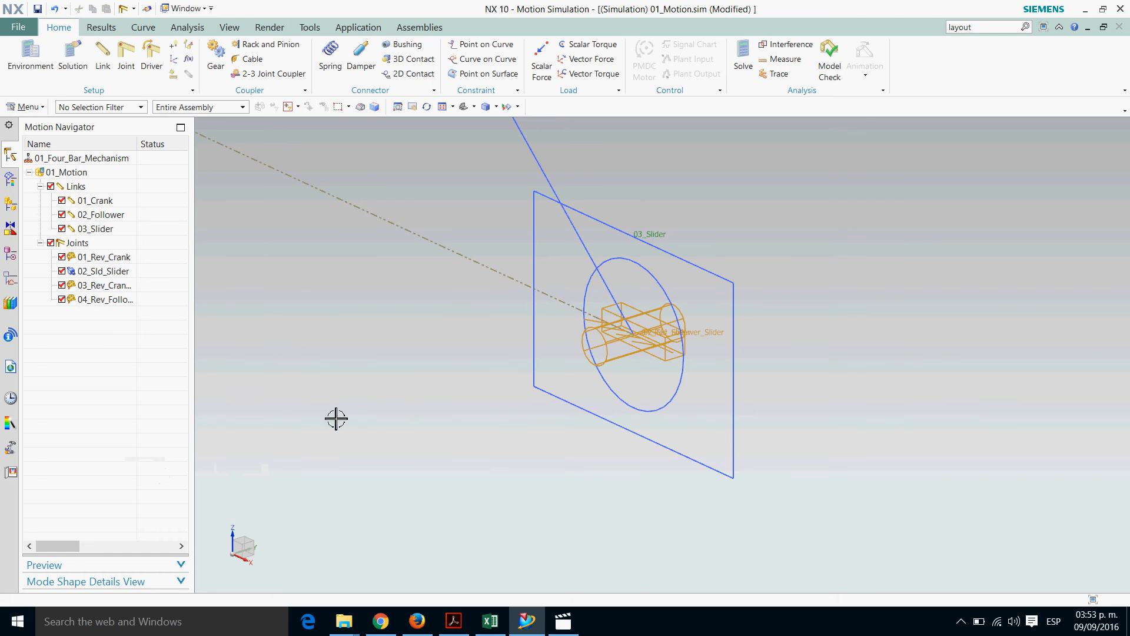
Give joint 01_Rev_Crank a constant rotation driver with an initial velocity of 1 rev/sec
double_click(114, 259)
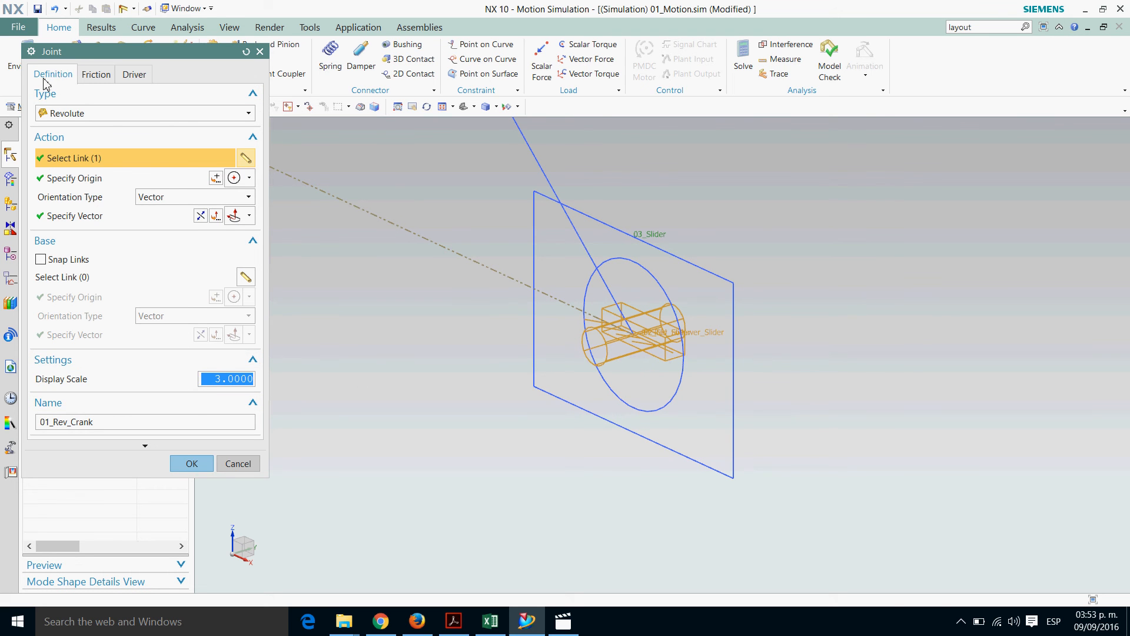
left_click(140, 79)
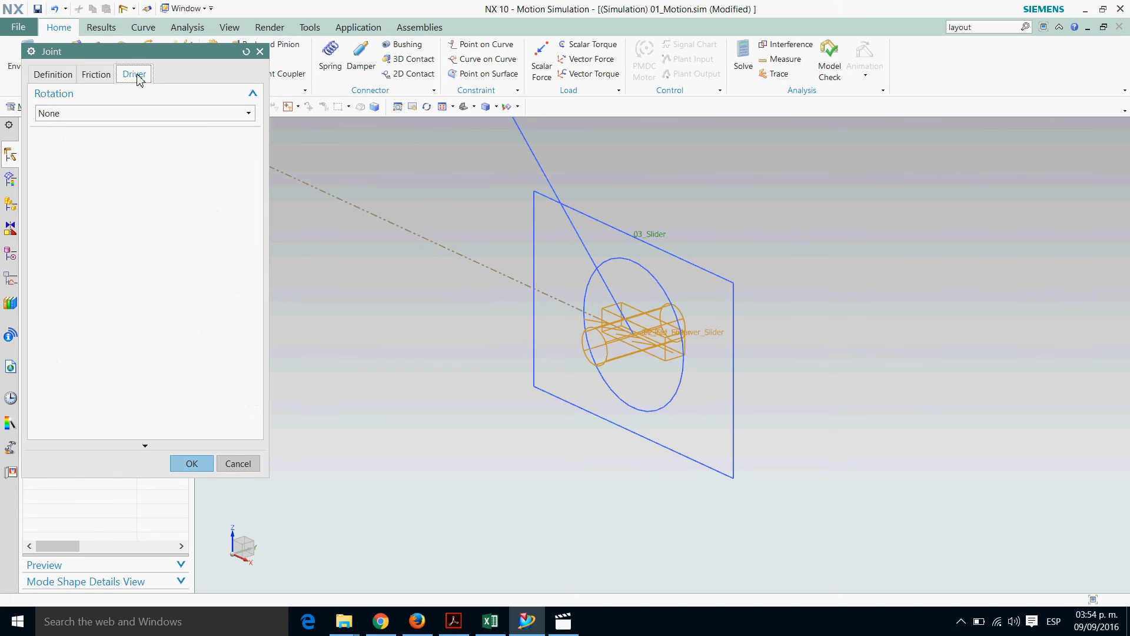
left_click(125, 113)
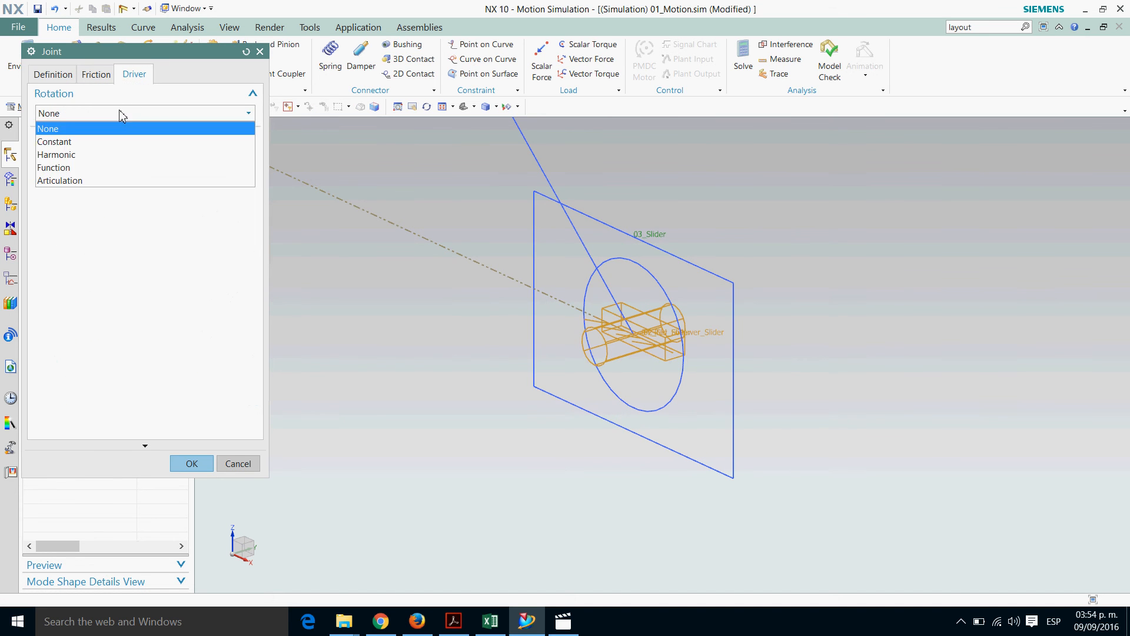
left_click(69, 144)
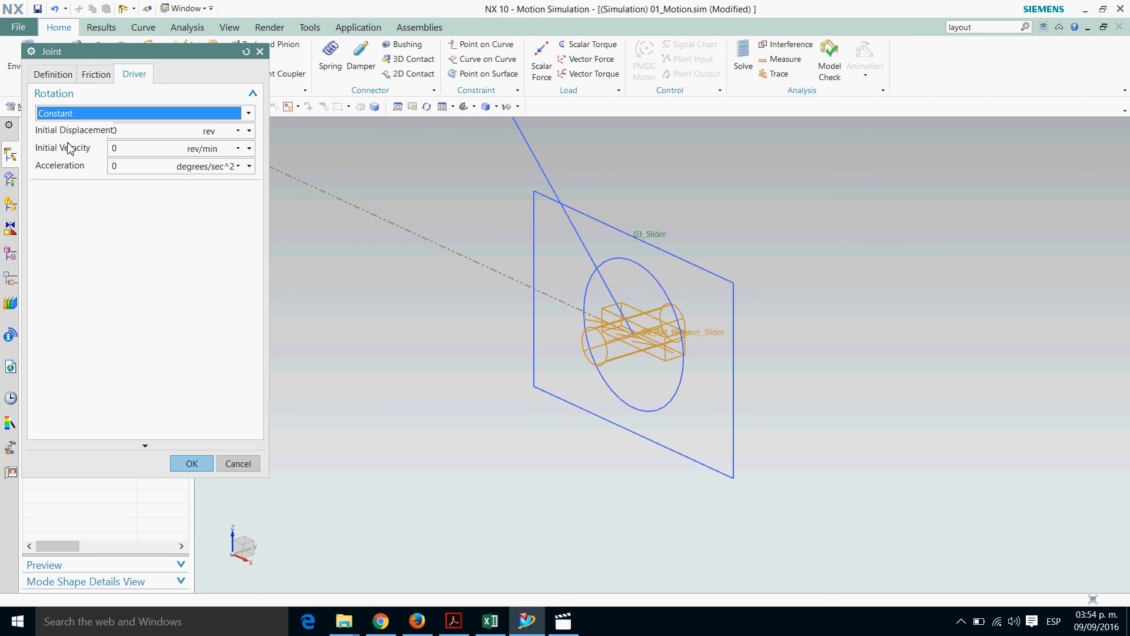
left_click(240, 149)
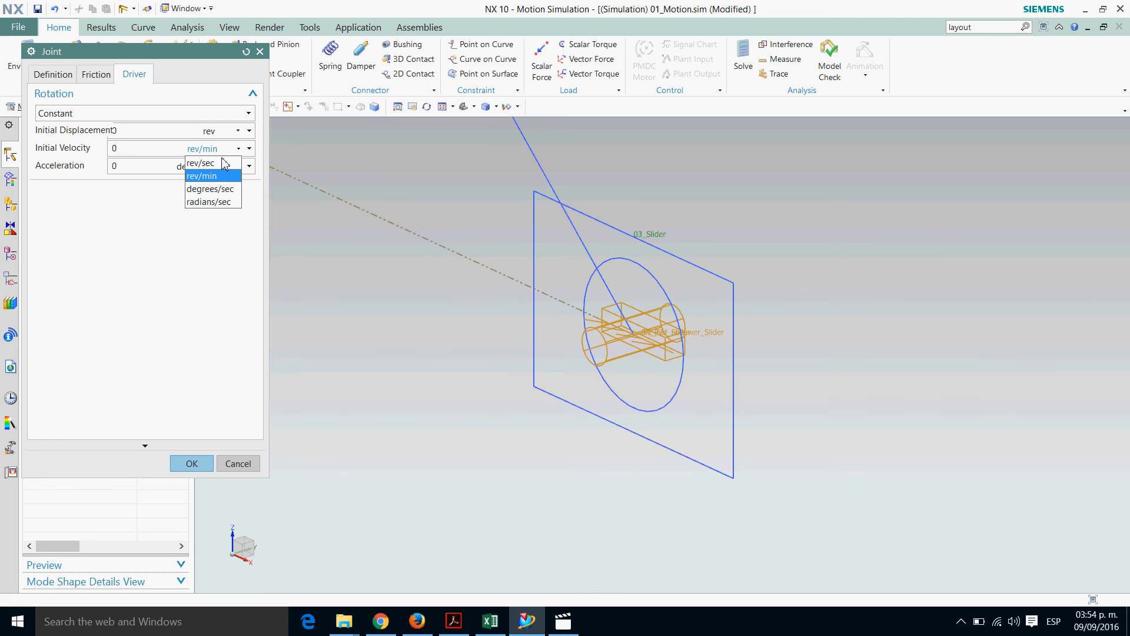
left_click(217, 165)
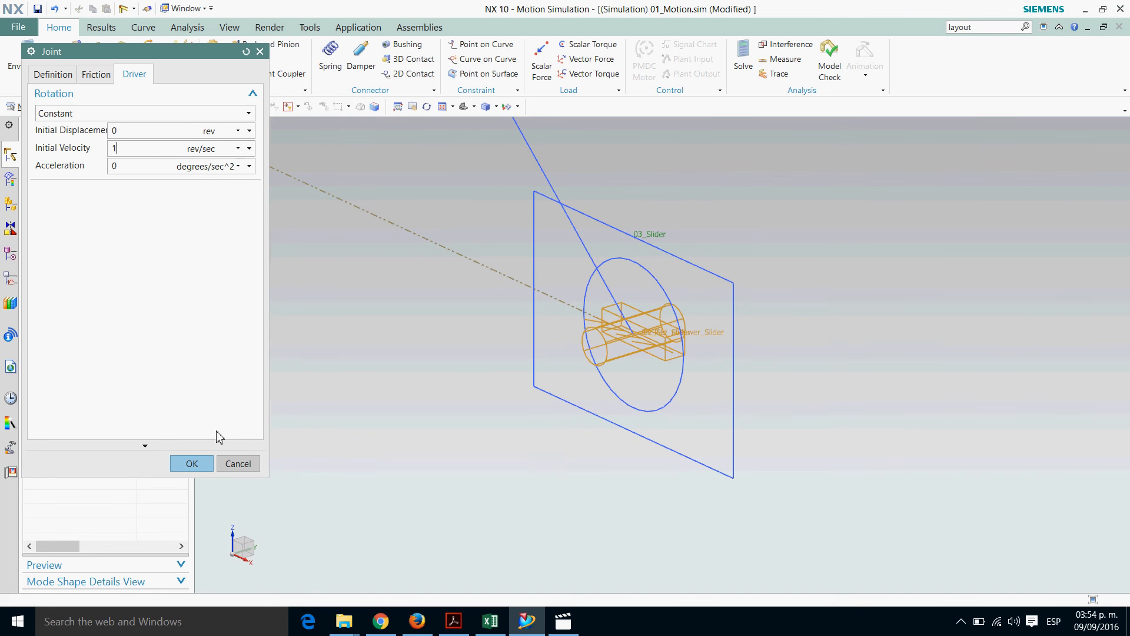
left_click(191, 464)
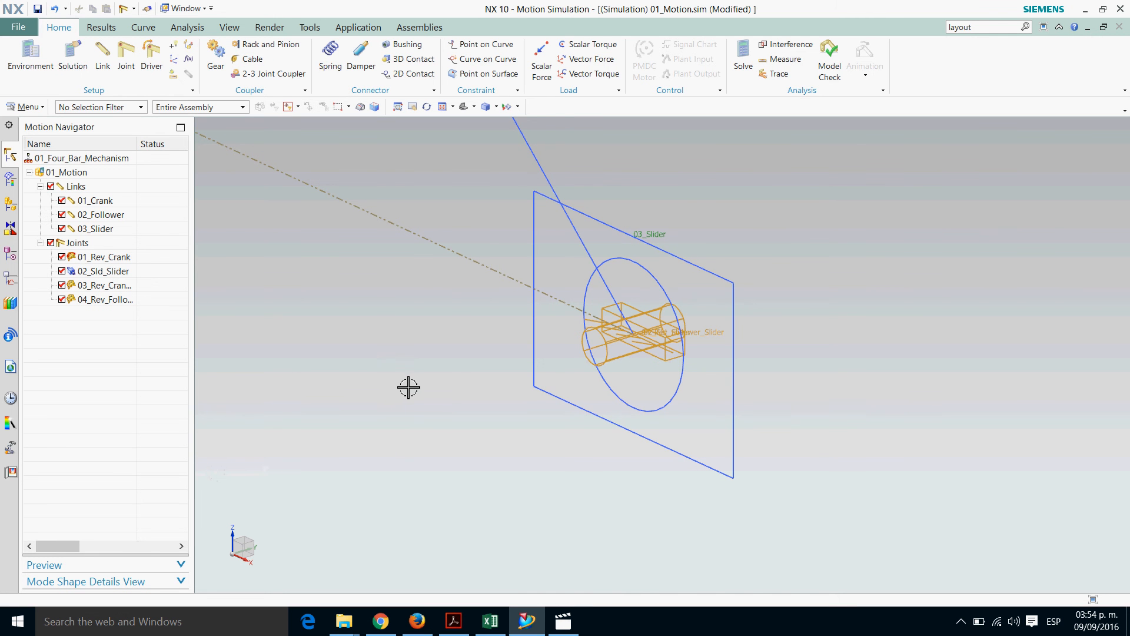
Start a new solution for the 01_Motion simulation
left_click(70, 175)
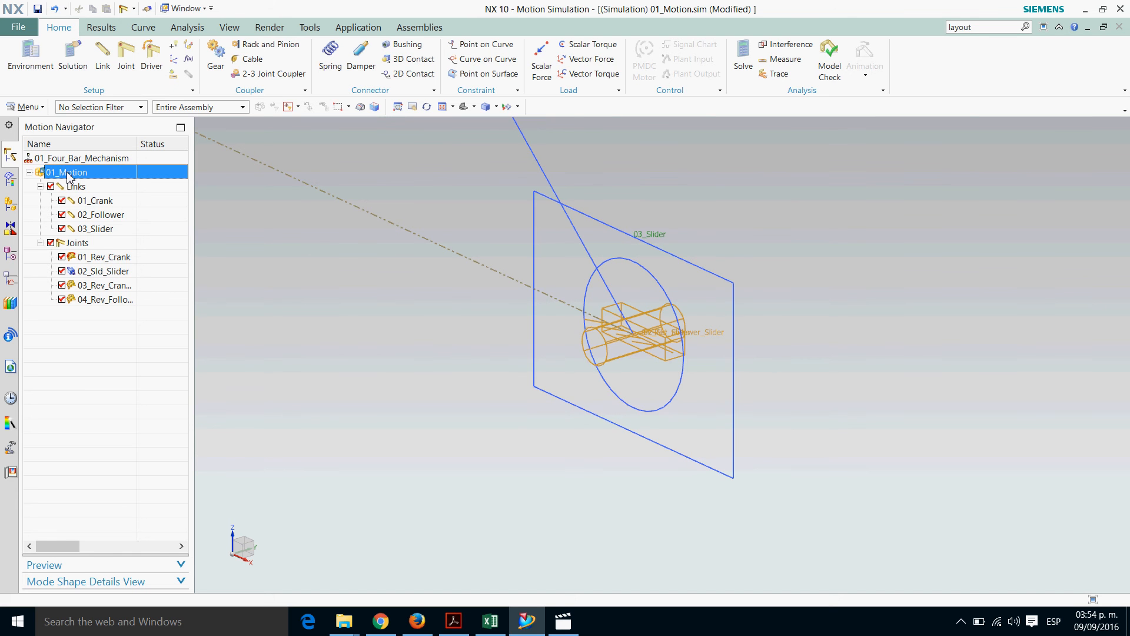
right_click(66, 176)
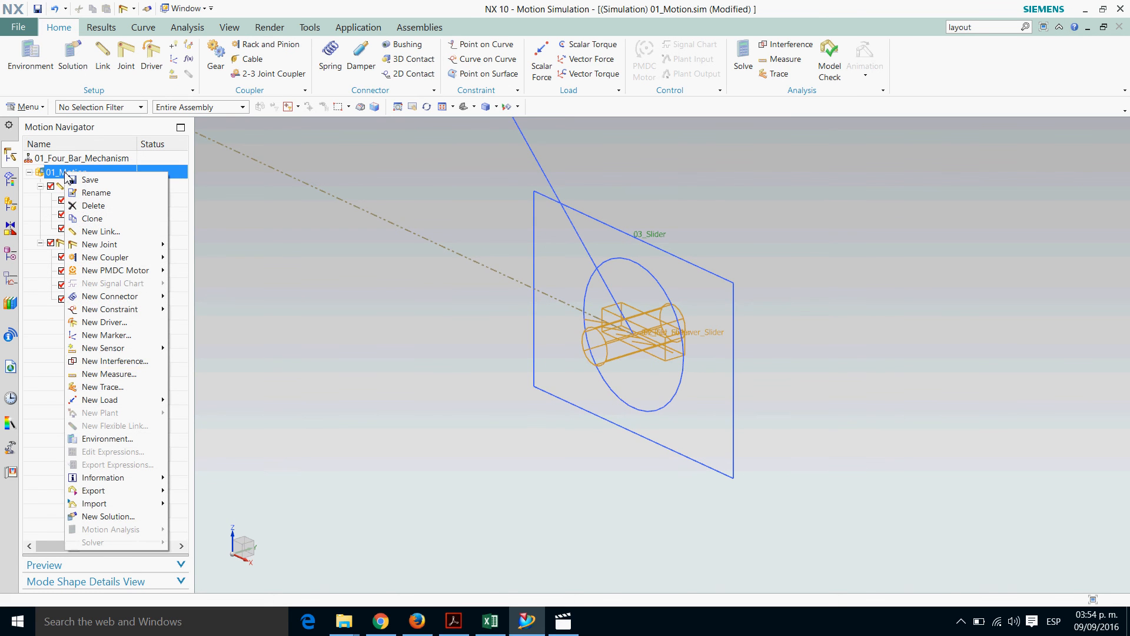
left_click(96, 518)
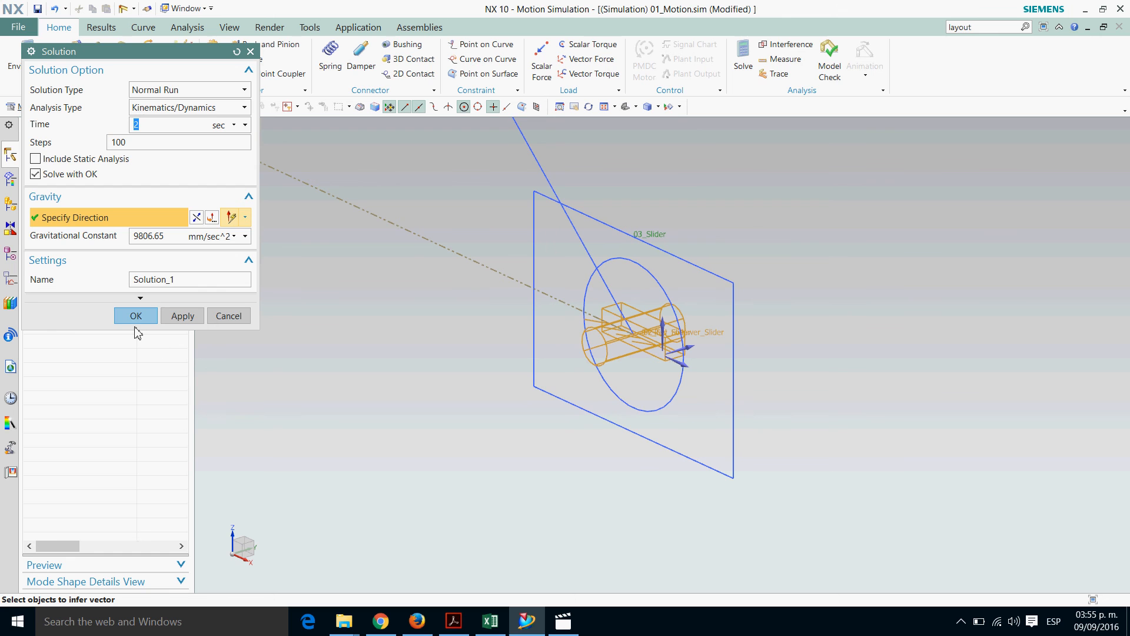
Name the solution 01_Solution, solve it and dismiss the redundant-constraint report
left_click_drag(192, 280, 101, 281)
type("01_Solution")
left_click(139, 321)
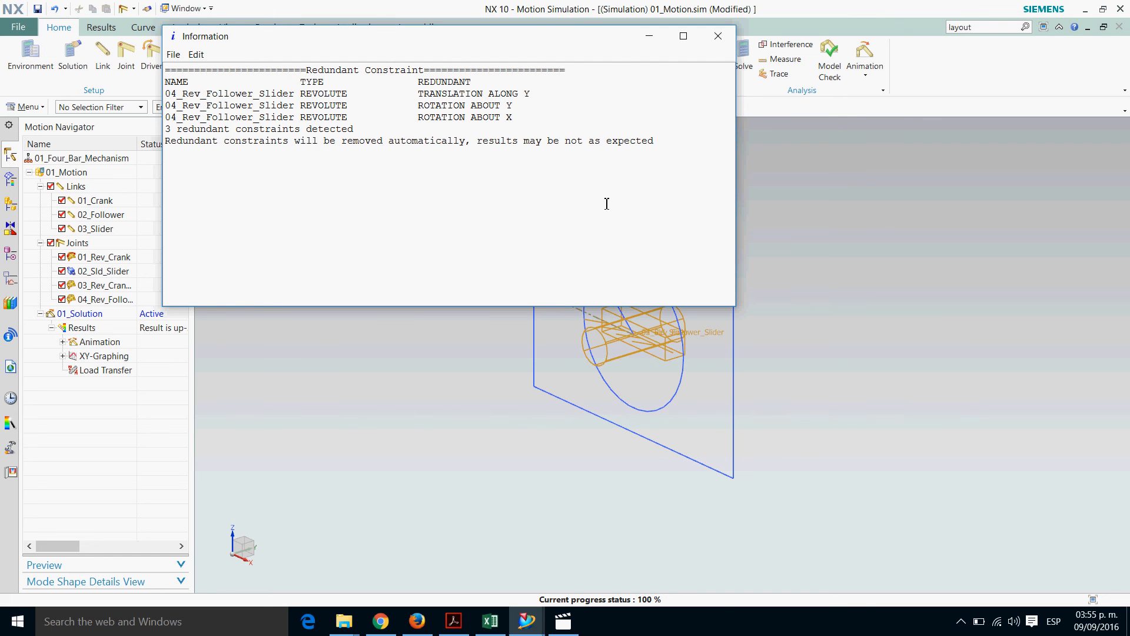
left_click(719, 36)
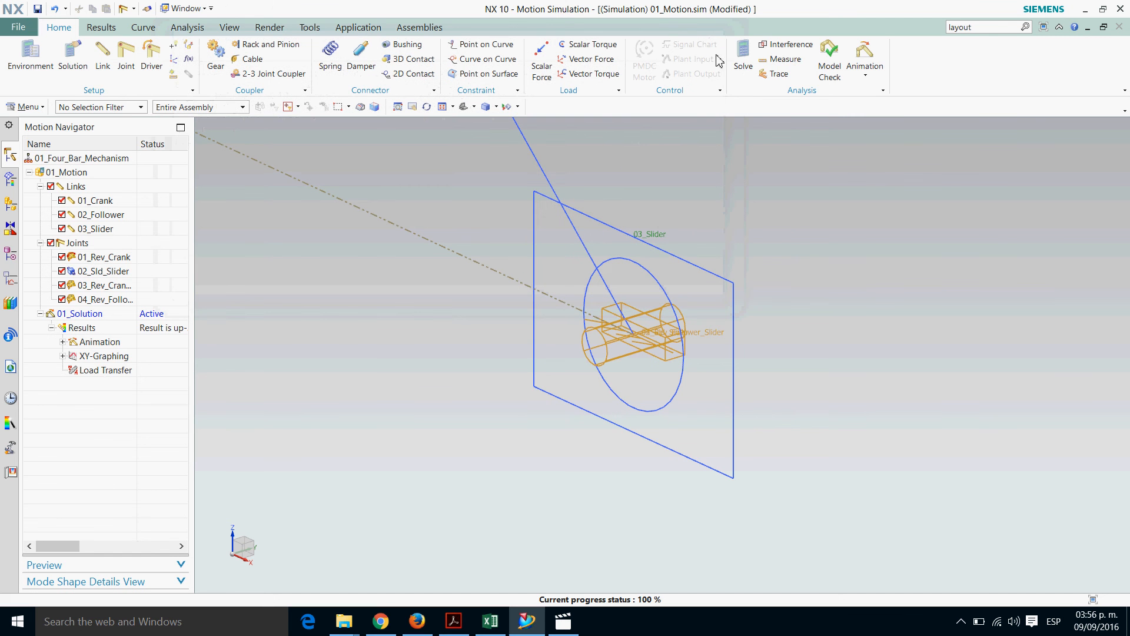
Play the solved mechanism's animation in loop mode from the front view, and close the animation
left_click(866, 78)
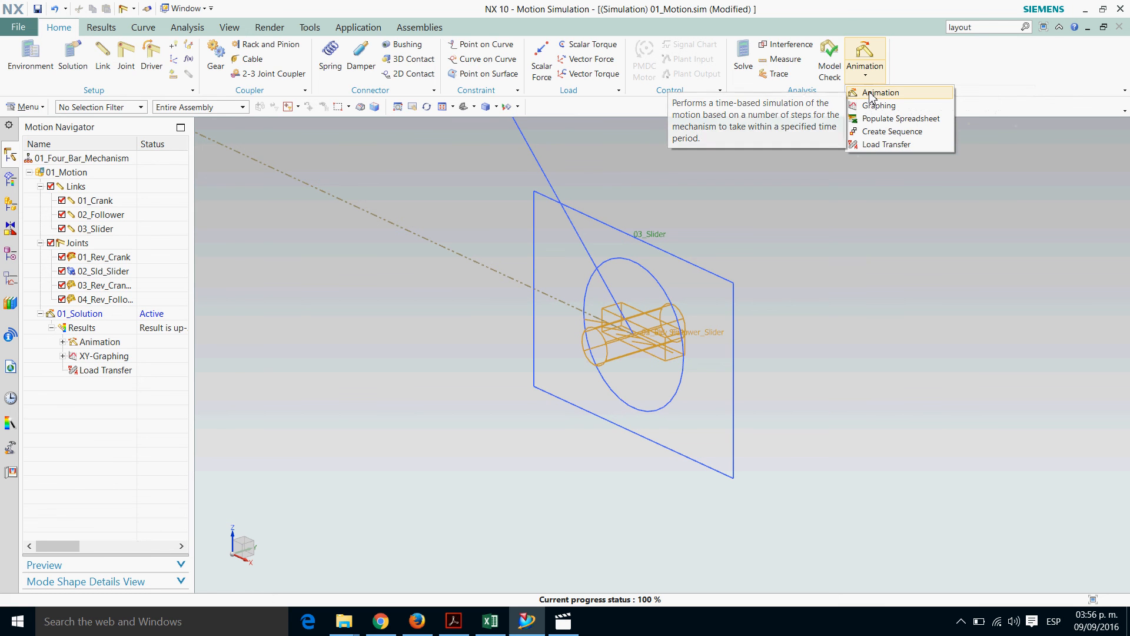
left_click(872, 94)
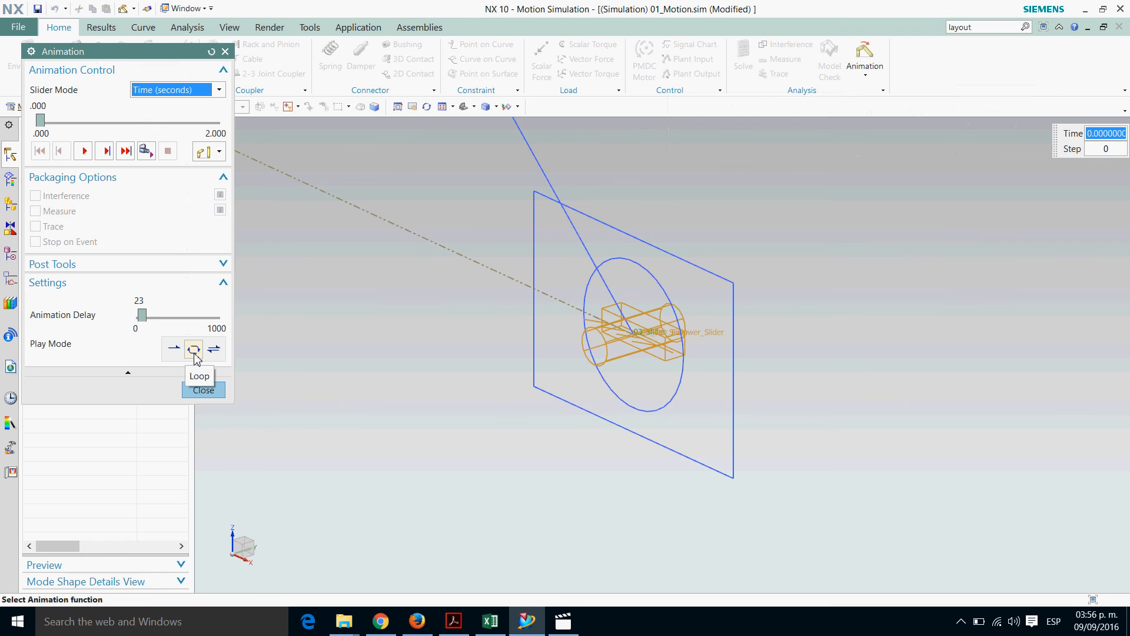
left_click(230, 27)
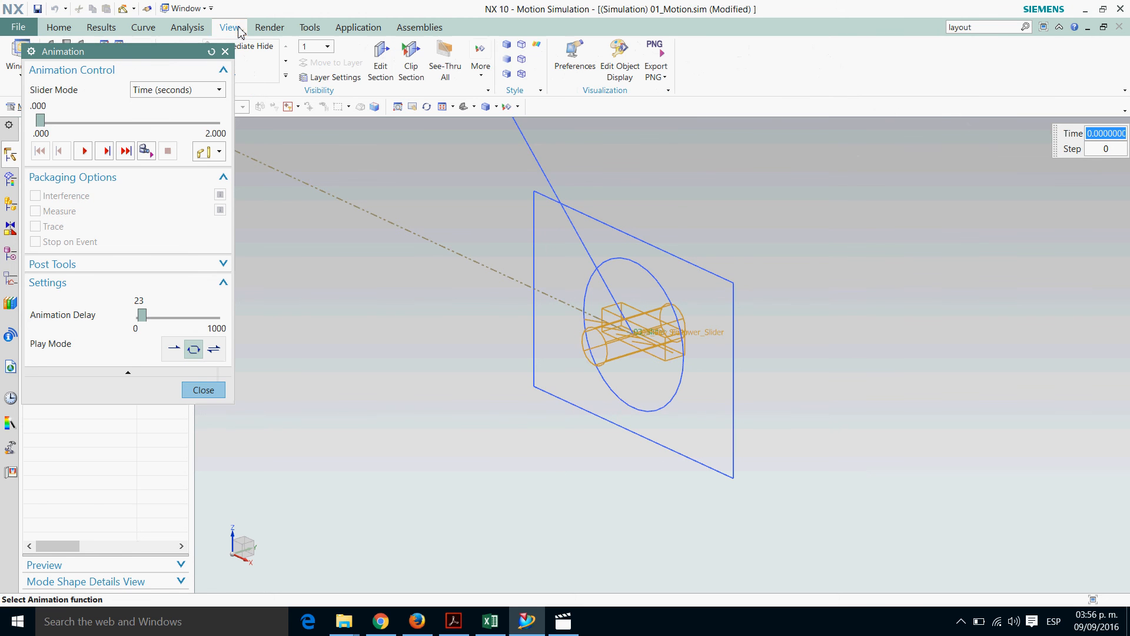
left_click_drag(155, 49, 156, 123)
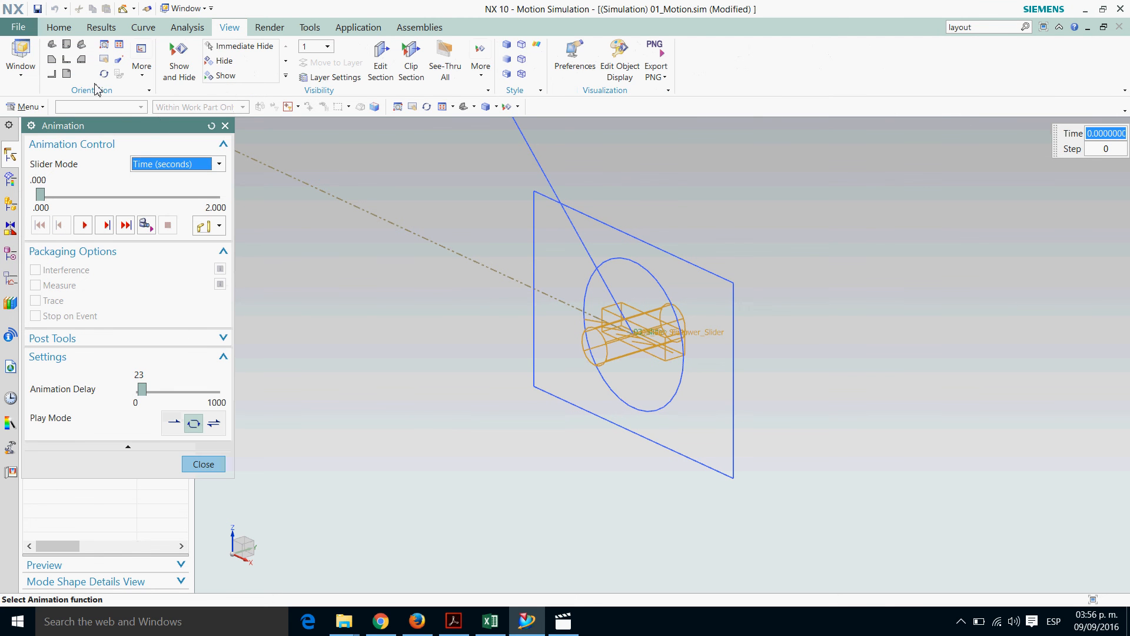
left_click(67, 60)
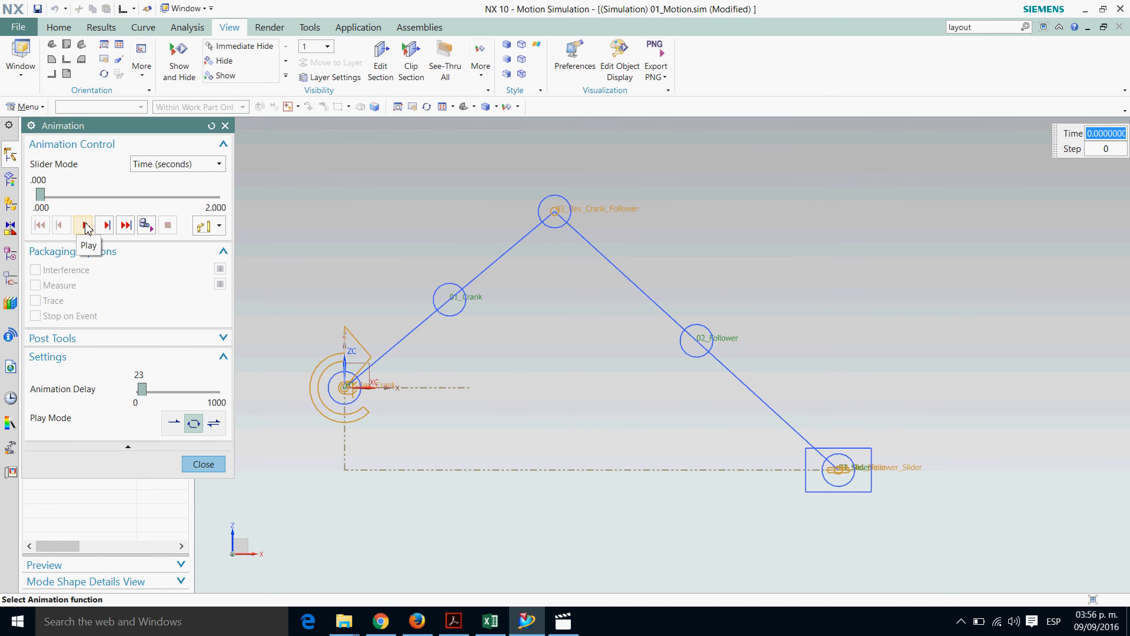
scroll(550, 355, "down", 1)
scroll(404, 333, "down", 1)
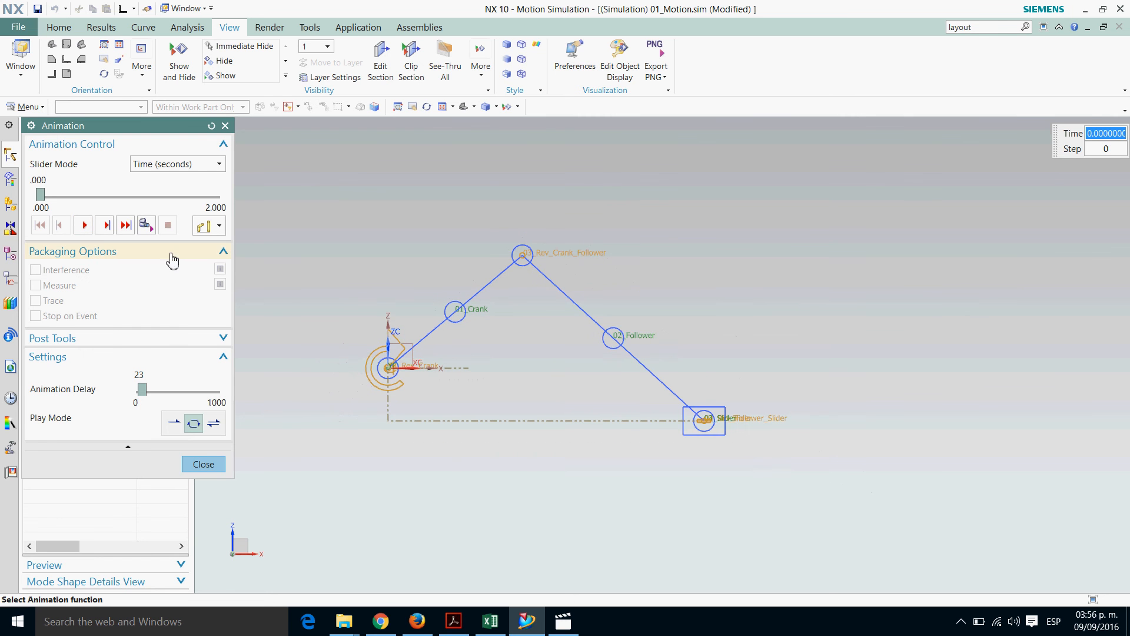
left_click(84, 227)
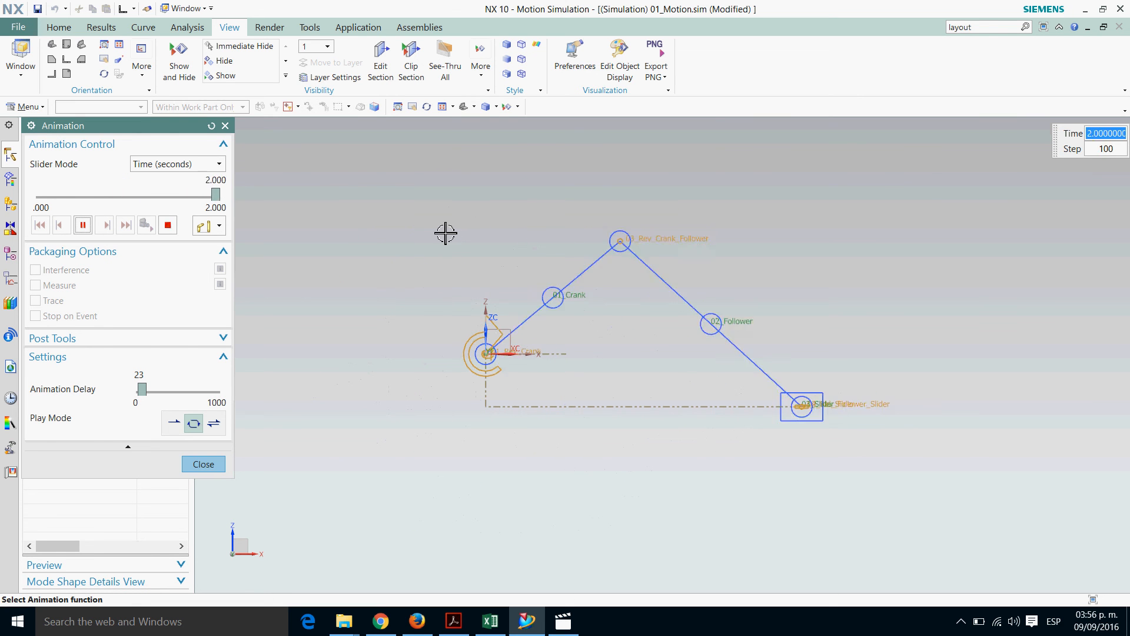
left_click(204, 465)
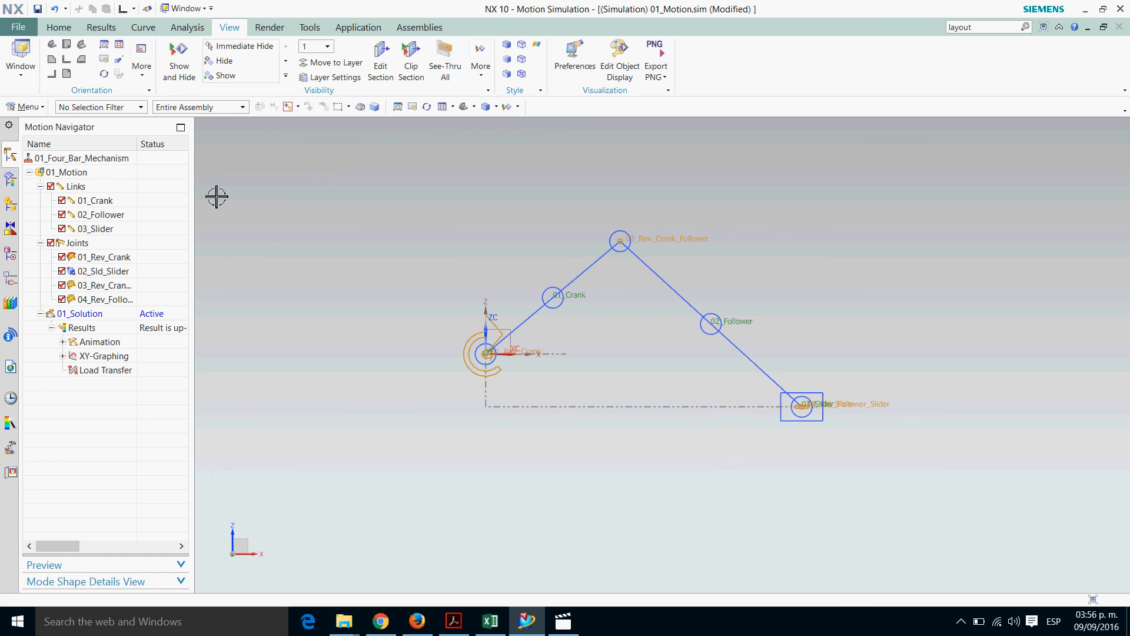
Find the layout commands and divide the graphics area into a four-view layout
left_click(991, 28)
key("Return")
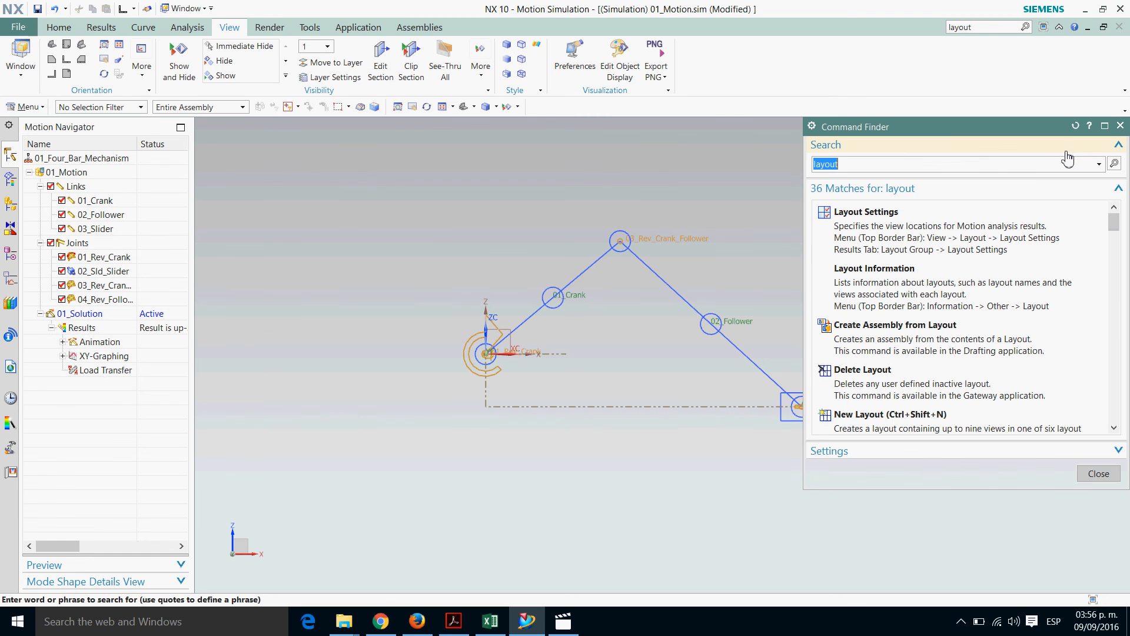
left_click(916, 218)
left_click(205, 216)
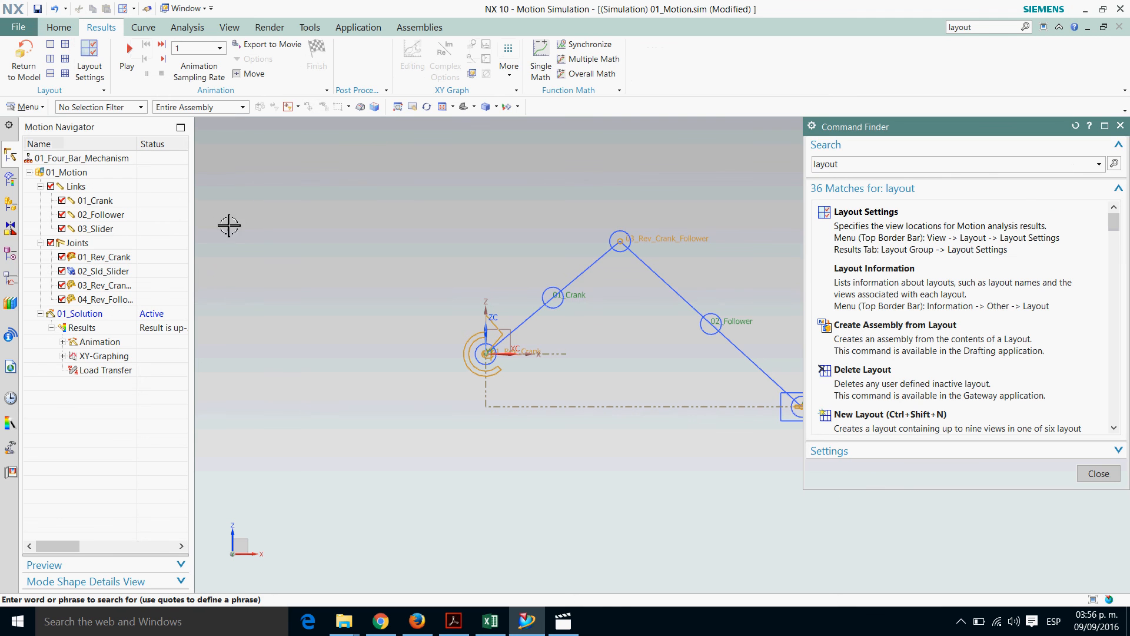
left_click(1121, 125)
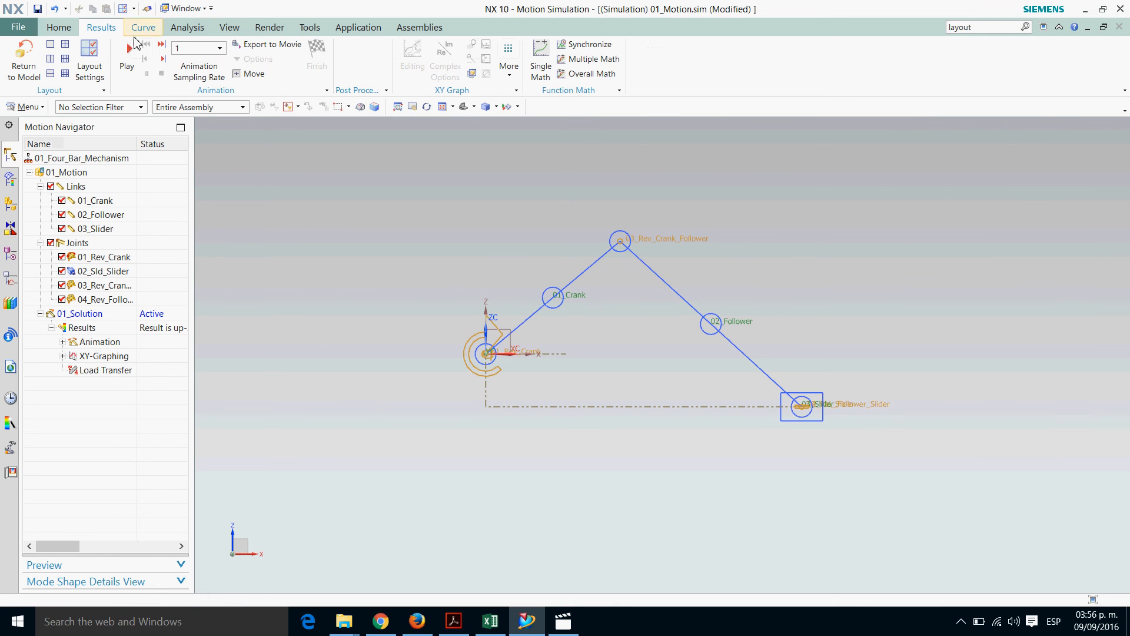
left_click(65, 45)
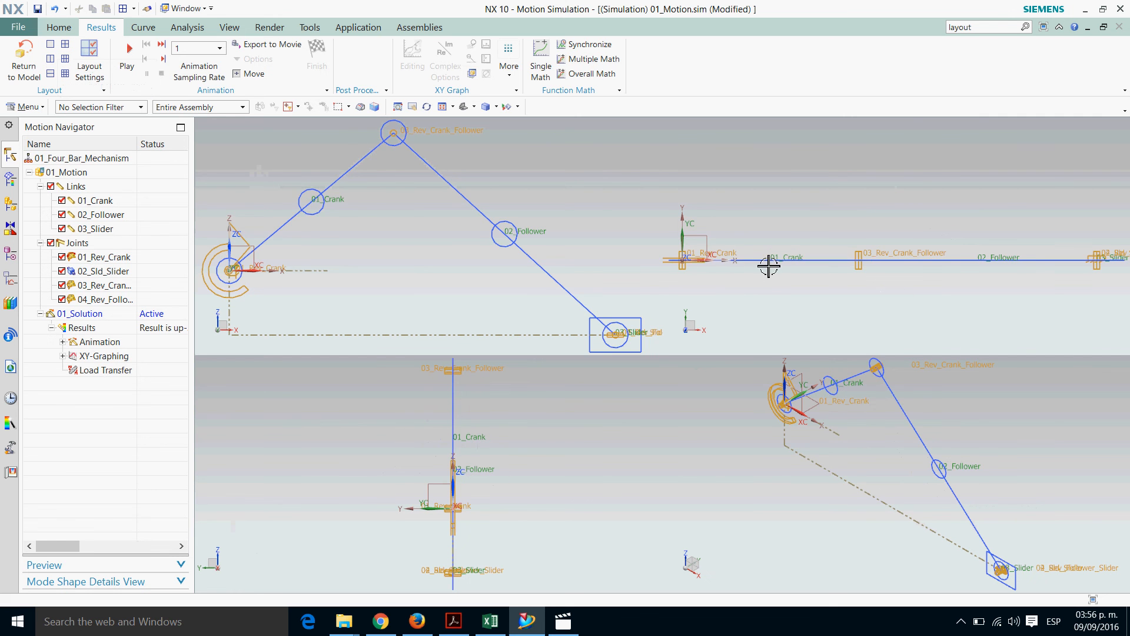
scroll(769, 266, "up", 1)
scroll(566, 179, "up", 1)
scroll(343, 137, "up", 1)
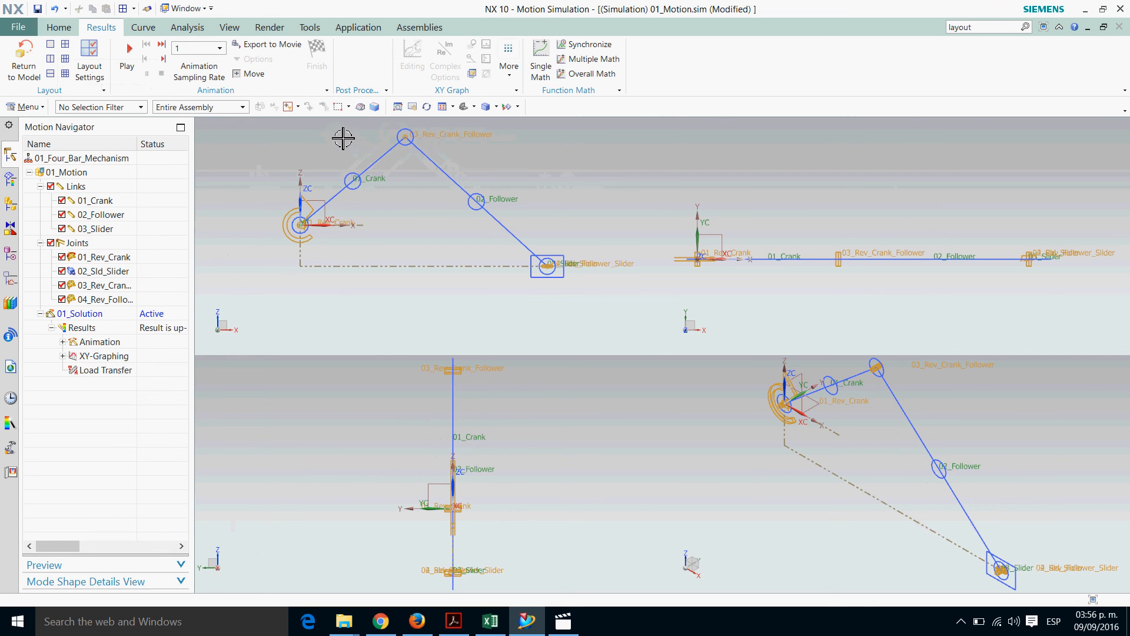
middle_click_drag(535, 174, 550, 214, "shift")
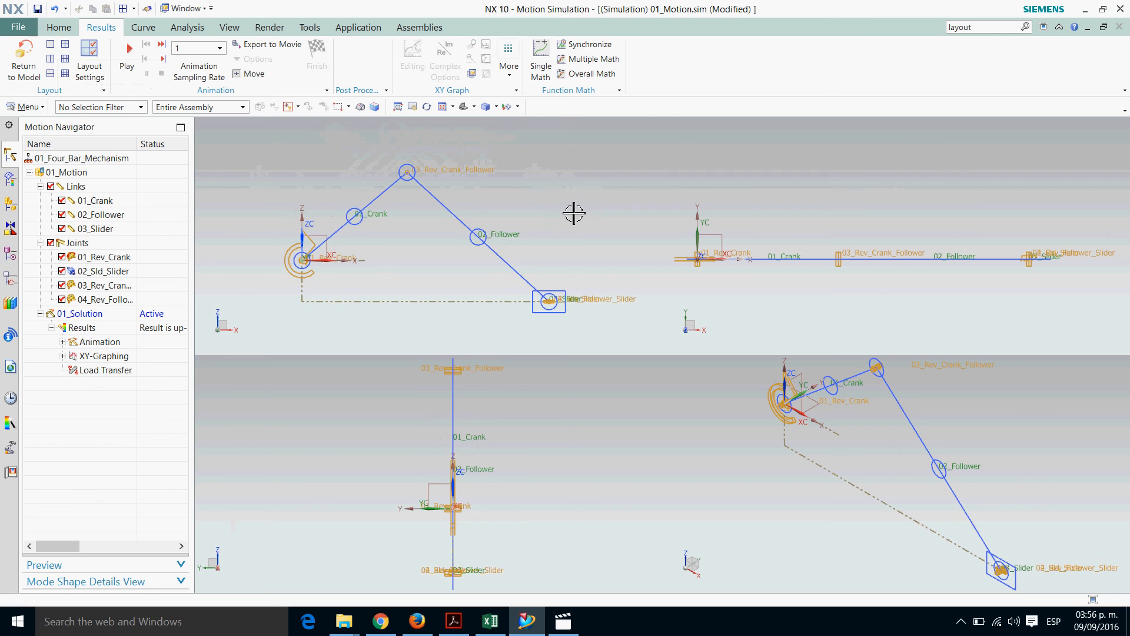
scroll(569, 205, "up", 1)
middle_click_drag(415, 166, 414, 172, "shift")
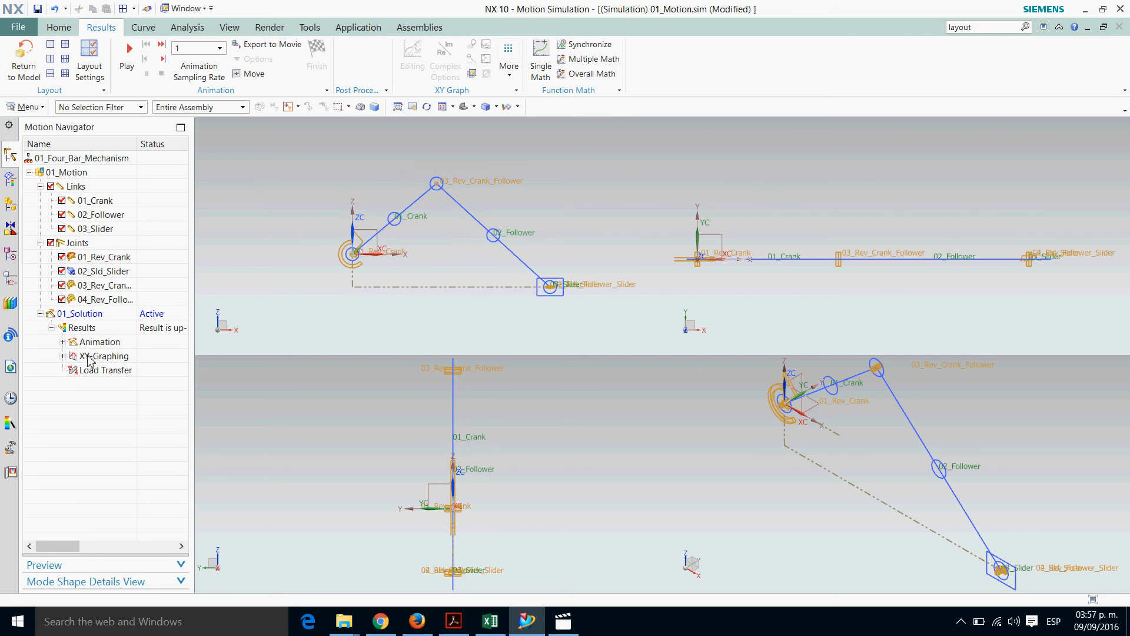
Create a new XY graph with the X displacement of the 03_Slider mass center as its Y-axis curve
left_click(63, 356)
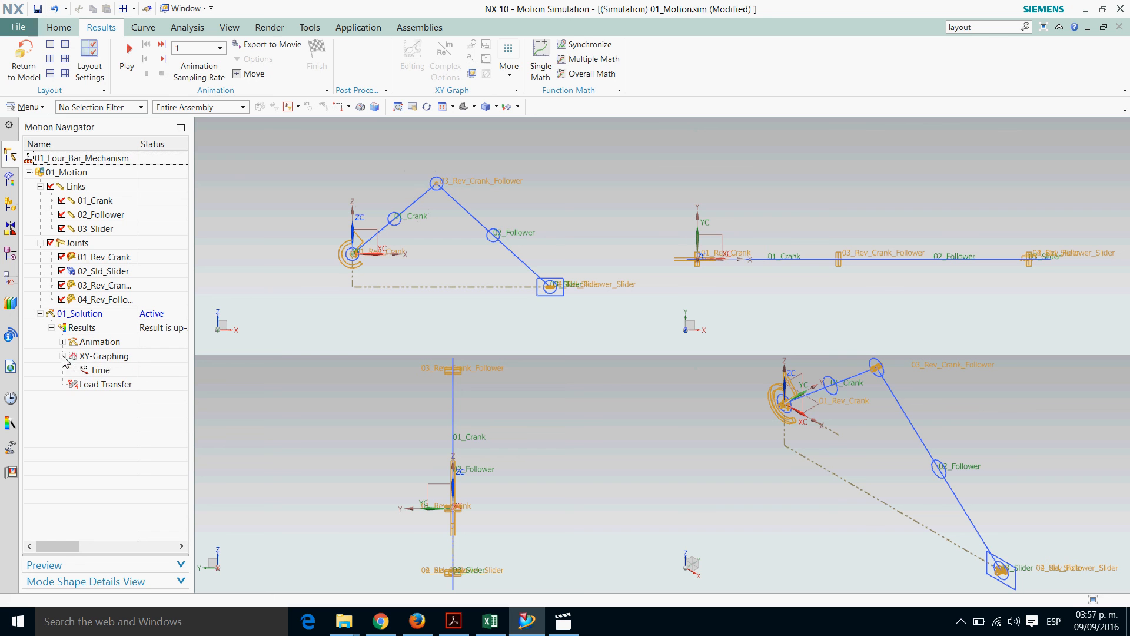
left_click(112, 356)
right_click(111, 356)
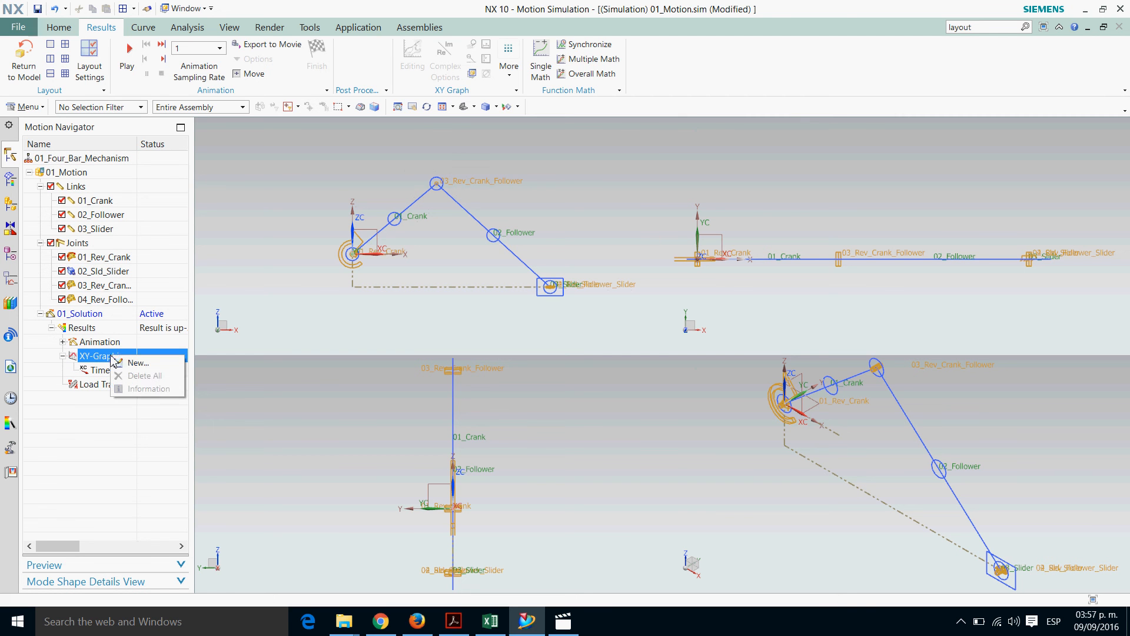
left_click(146, 365)
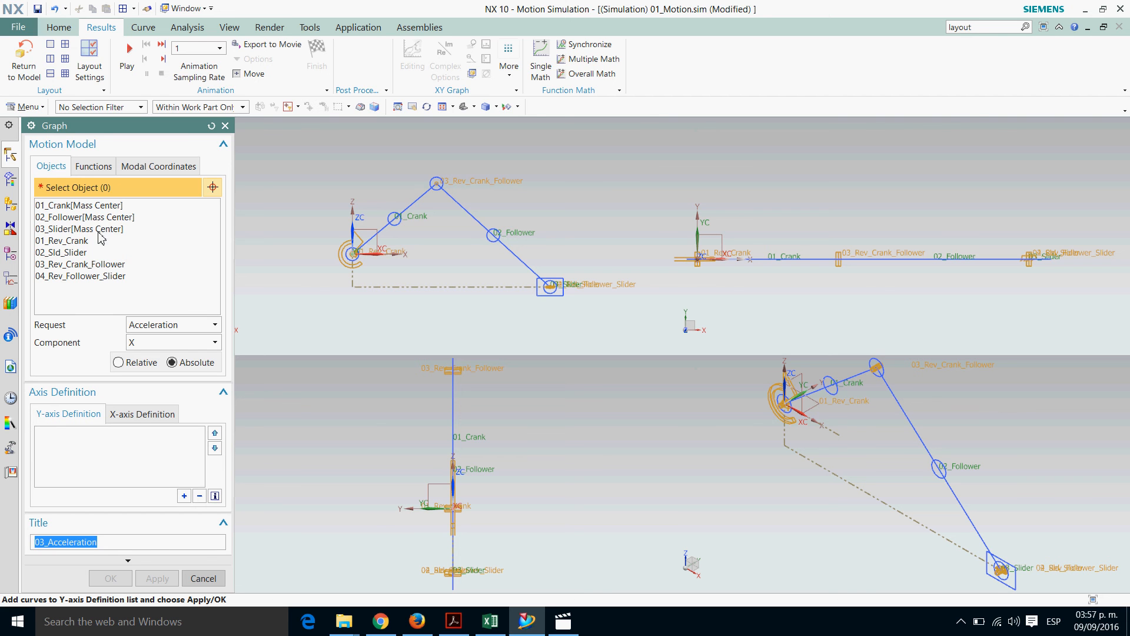
left_click(64, 230)
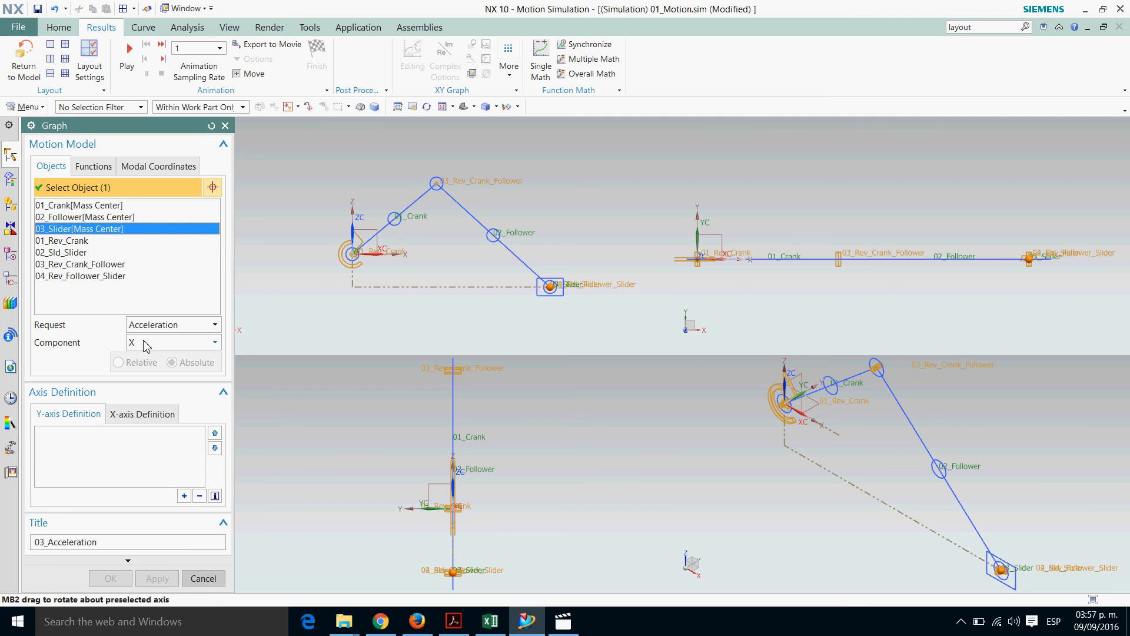
left_click(216, 326)
left_click(181, 341)
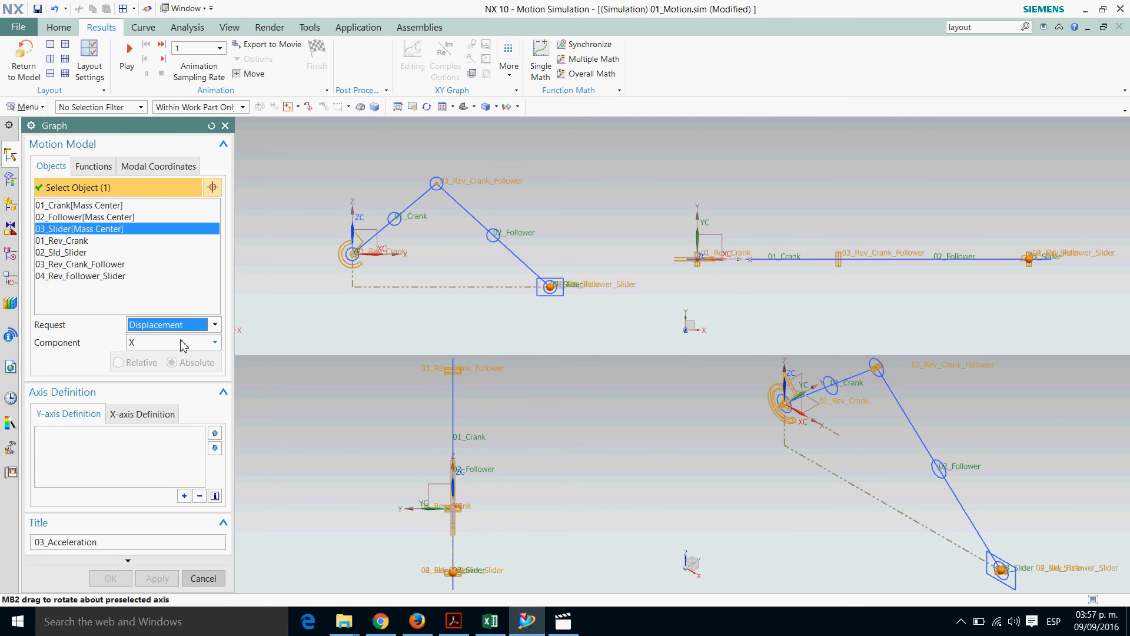
left_click(186, 498)
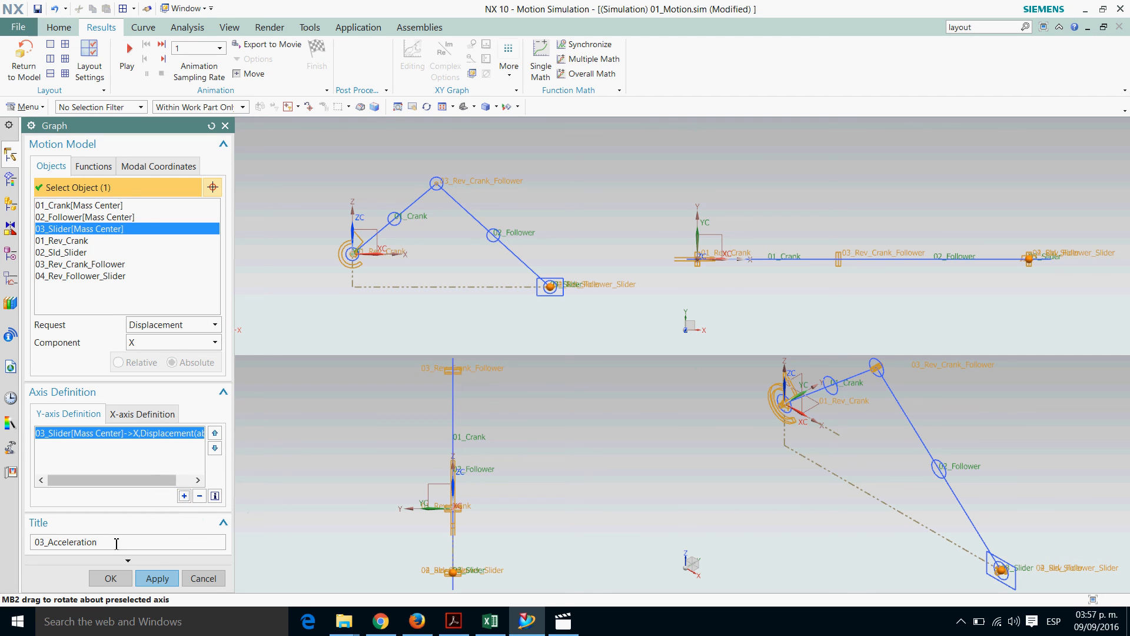
Title the graph 01_Displacement and plot it in the top-view viewport
left_click_drag(117, 542, 3, 524)
type("01_Displacement")
left_click(157, 578)
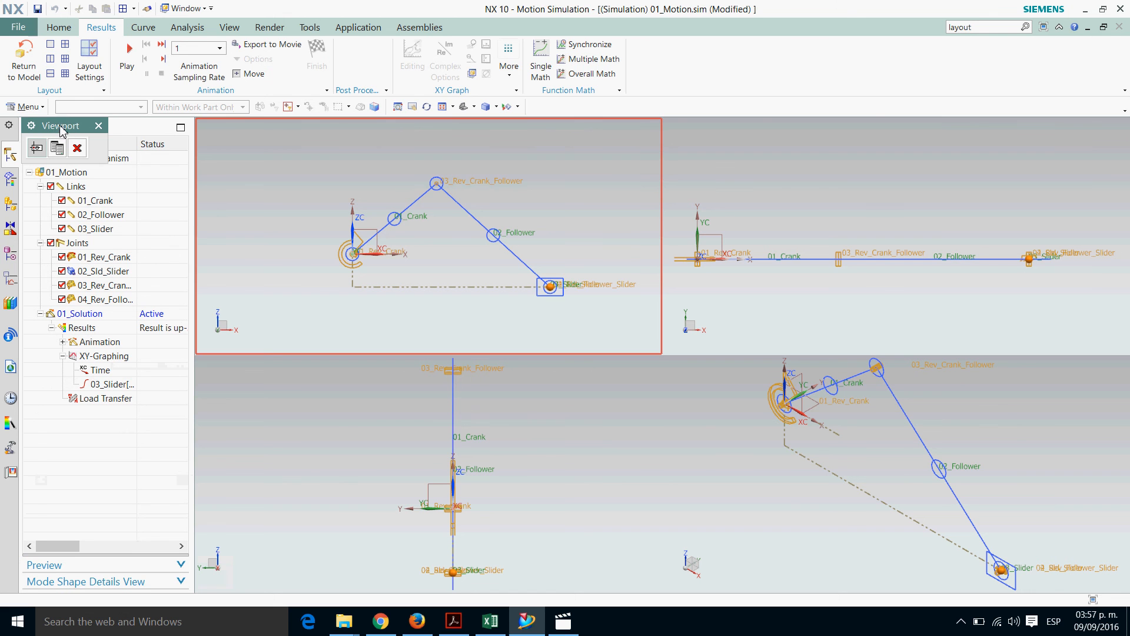
left_click(869, 238)
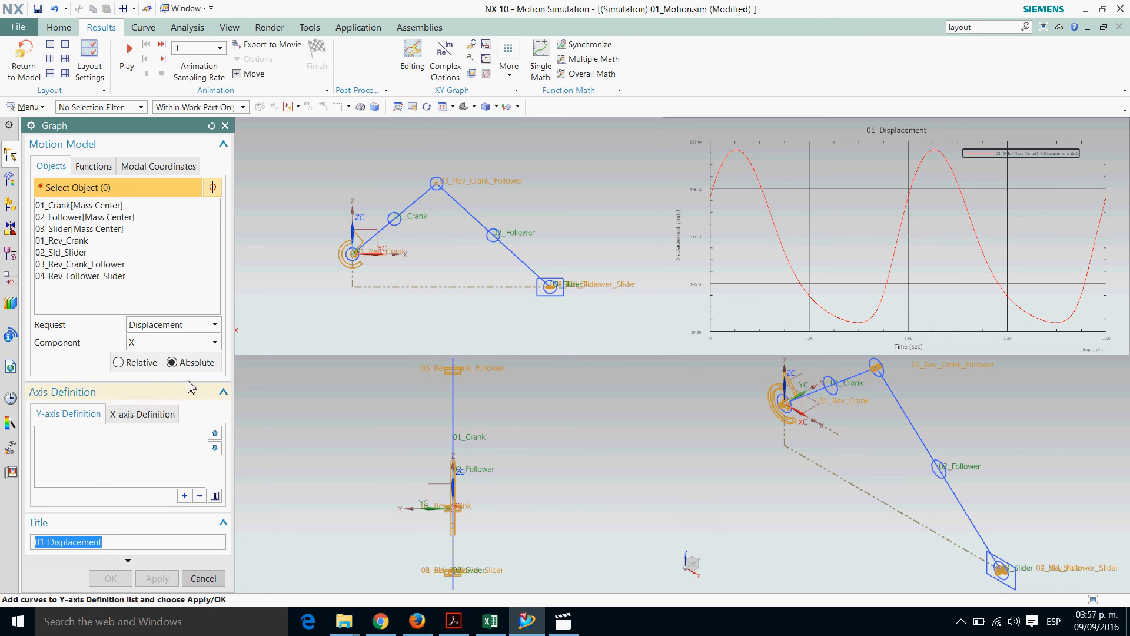
Graph the X velocity of the 03_Slider mass center, titled 02_Velocity, in the side-view viewport
left_click(65, 229)
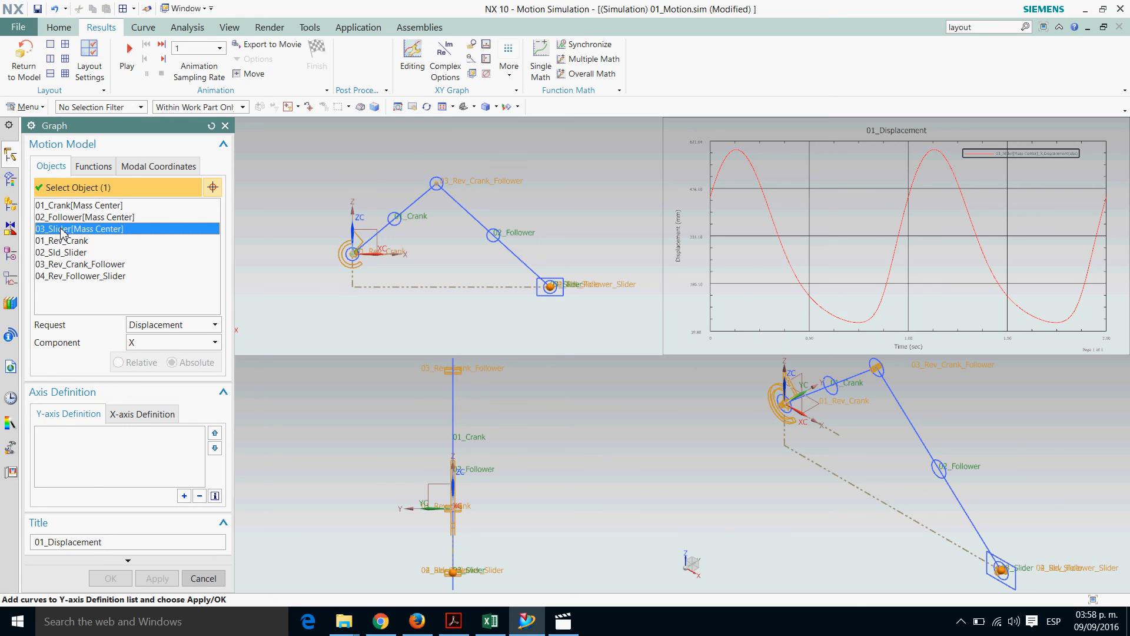
left_click(215, 327)
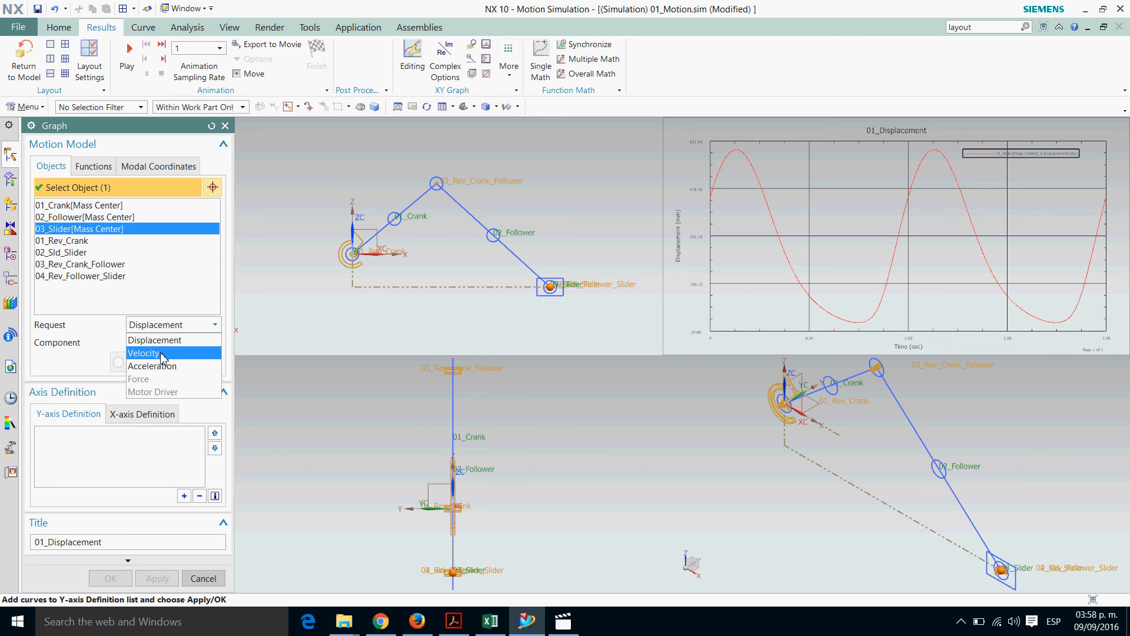
left_click(161, 354)
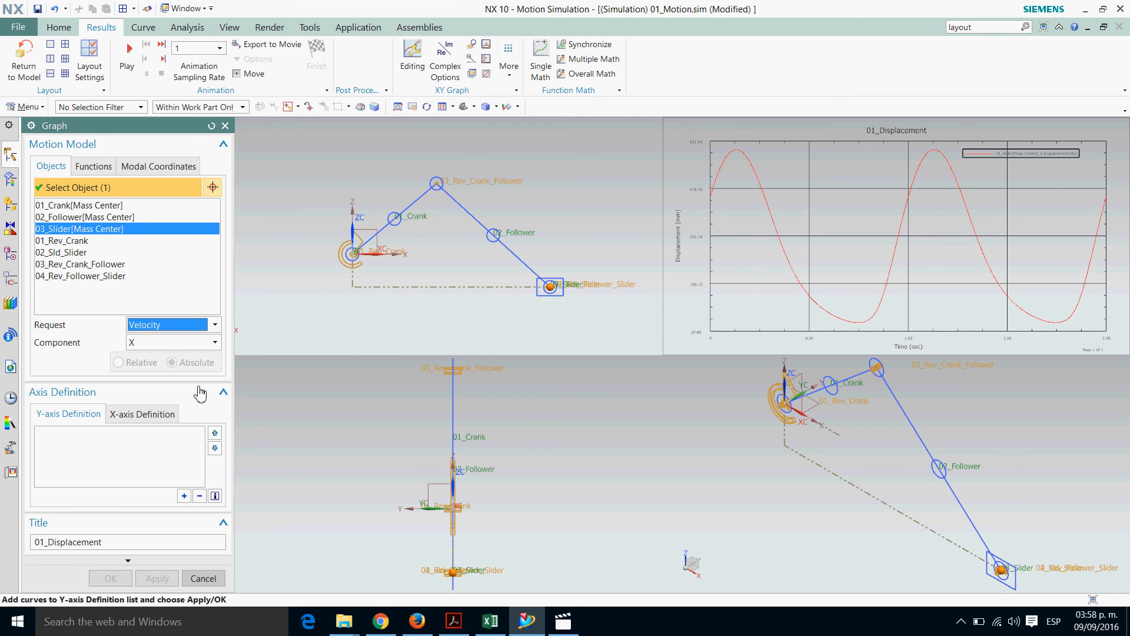
left_click(185, 496)
left_click_drag(106, 541, 8, 536)
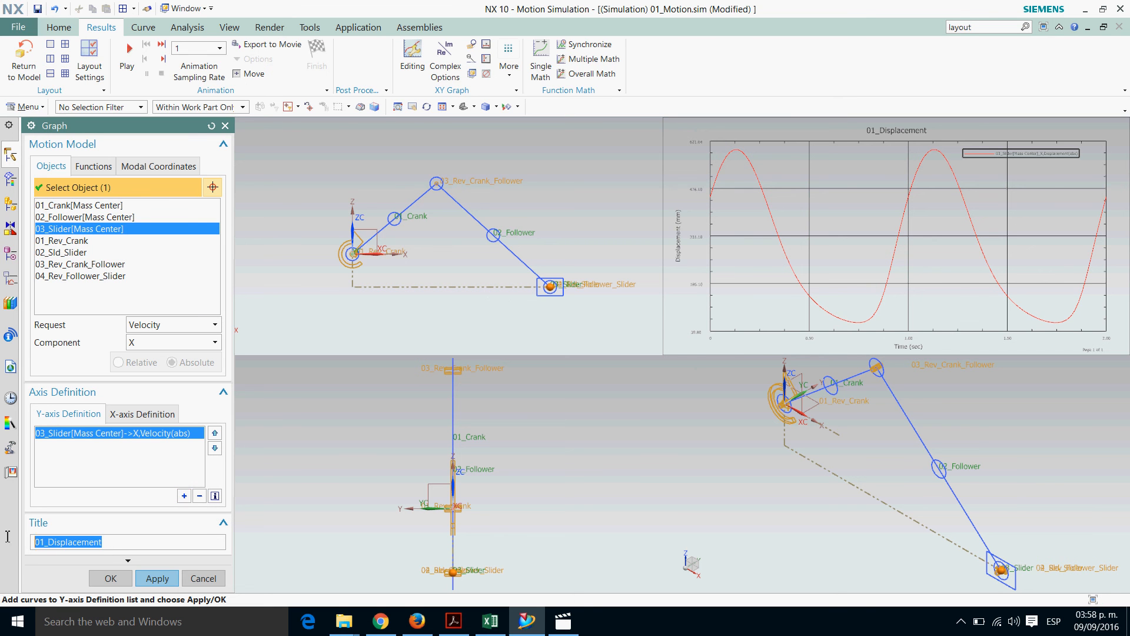
type("02_Velocity")
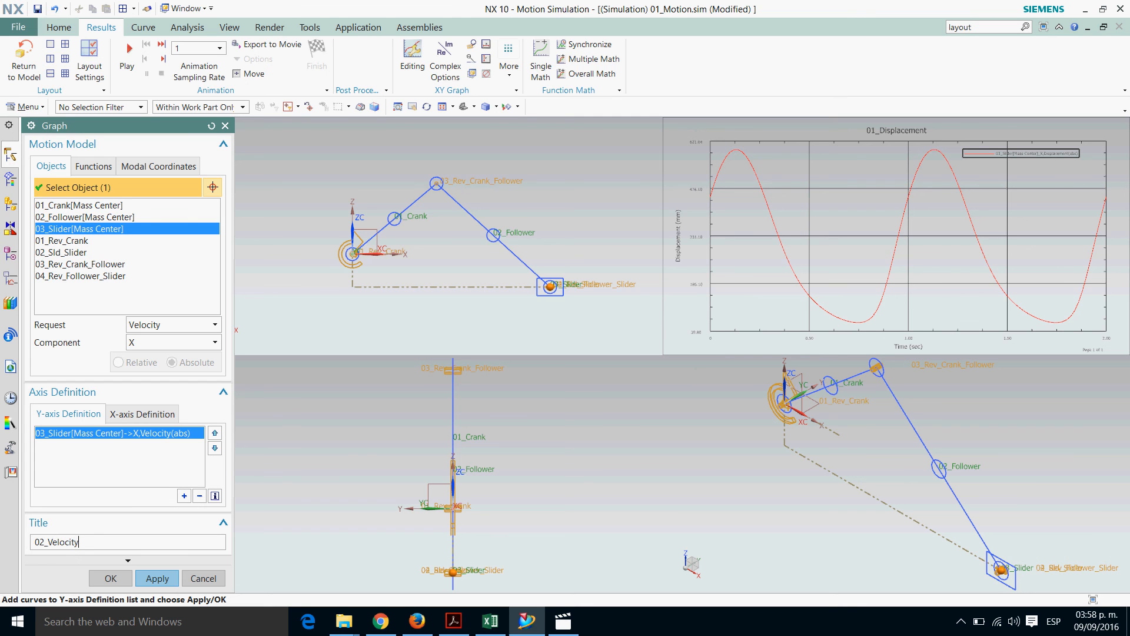
left_click(158, 579)
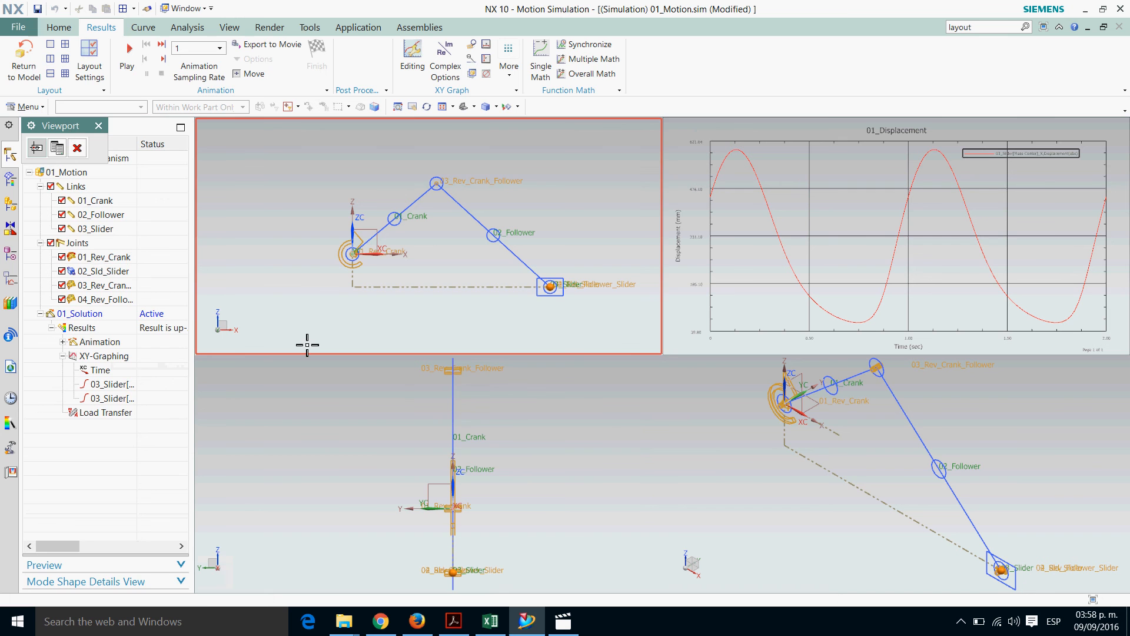
left_click(369, 424)
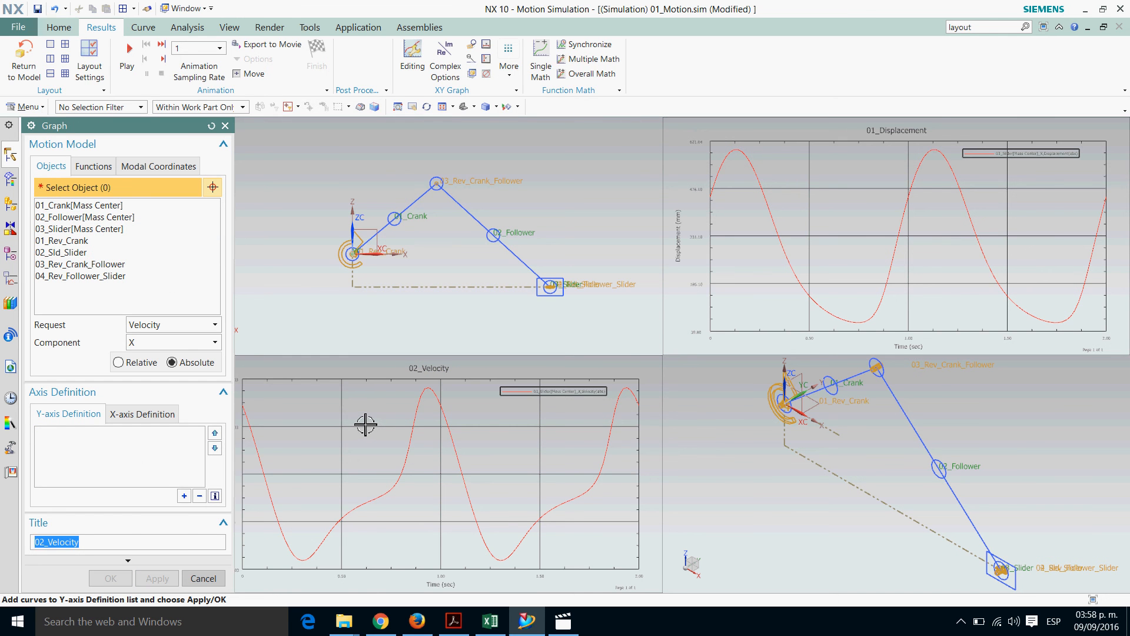
Add the X acceleration of the 03_Slider mass center as the new graph's Y-axis curve
left_click(61, 229)
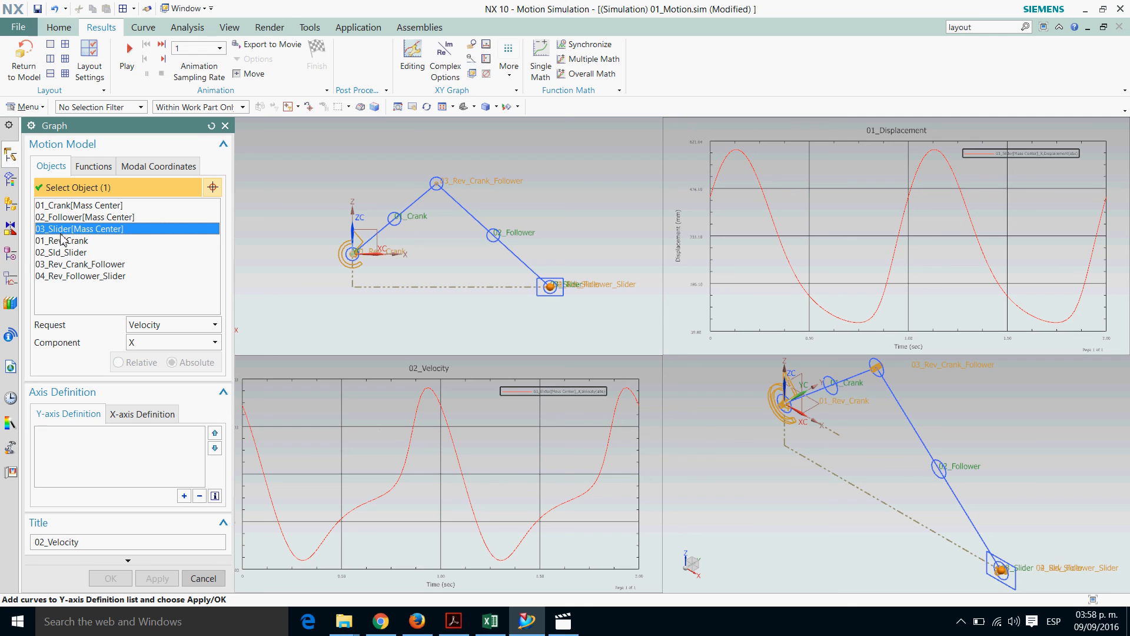
left_click(215, 328)
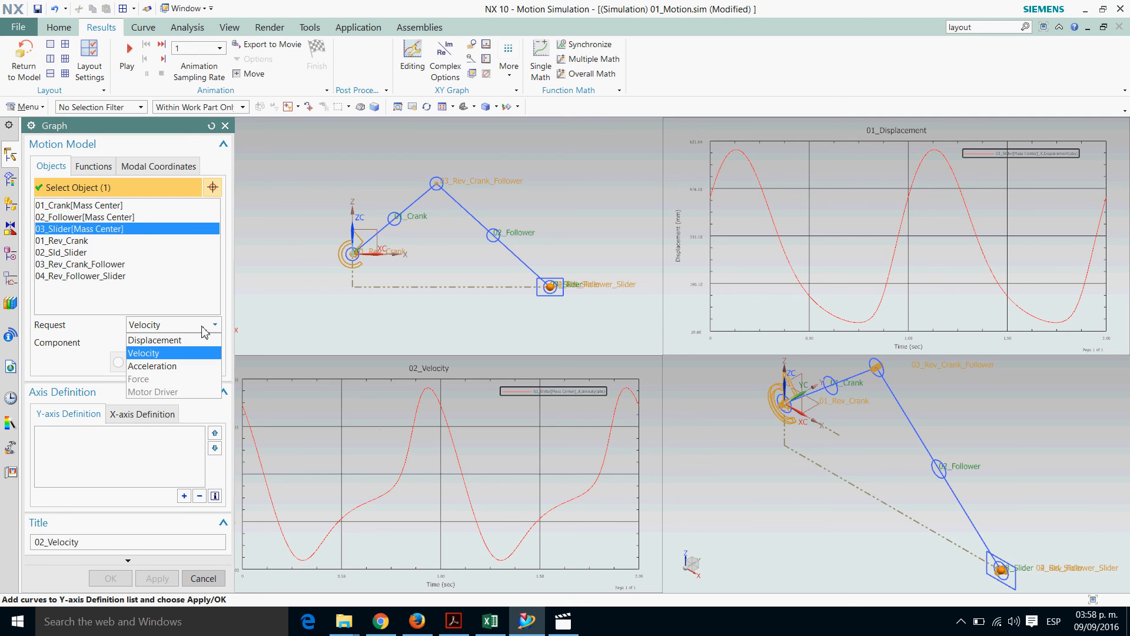
left_click(176, 366)
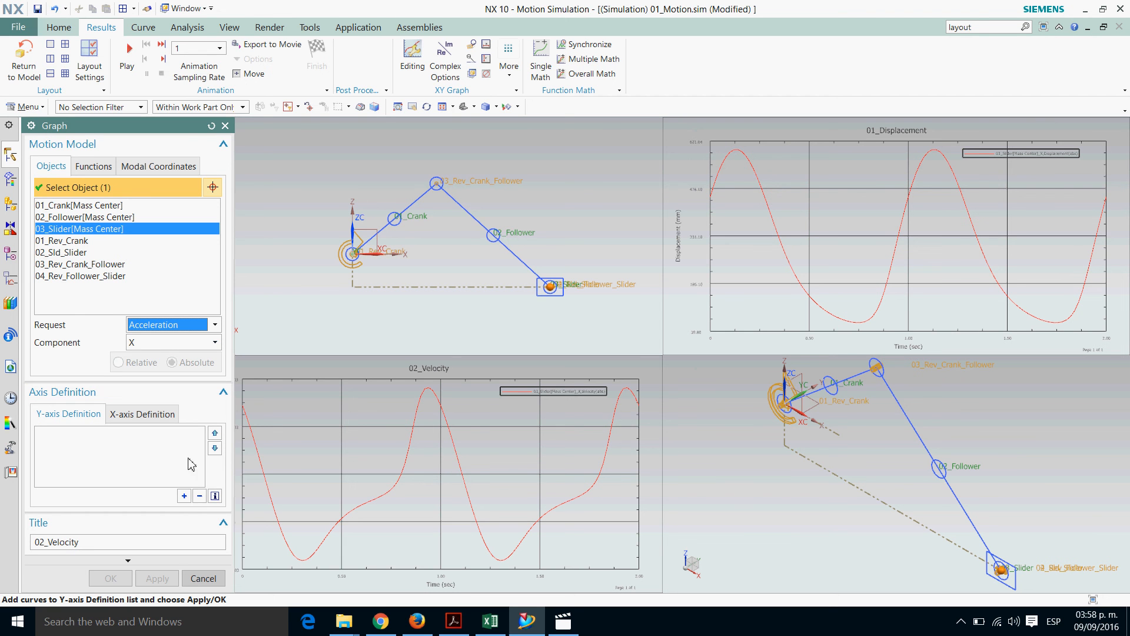
left_click(184, 497)
Title the graph 03_Acceleration, plot it in the isometric-view viewport and finish graphing
double_click(53, 541)
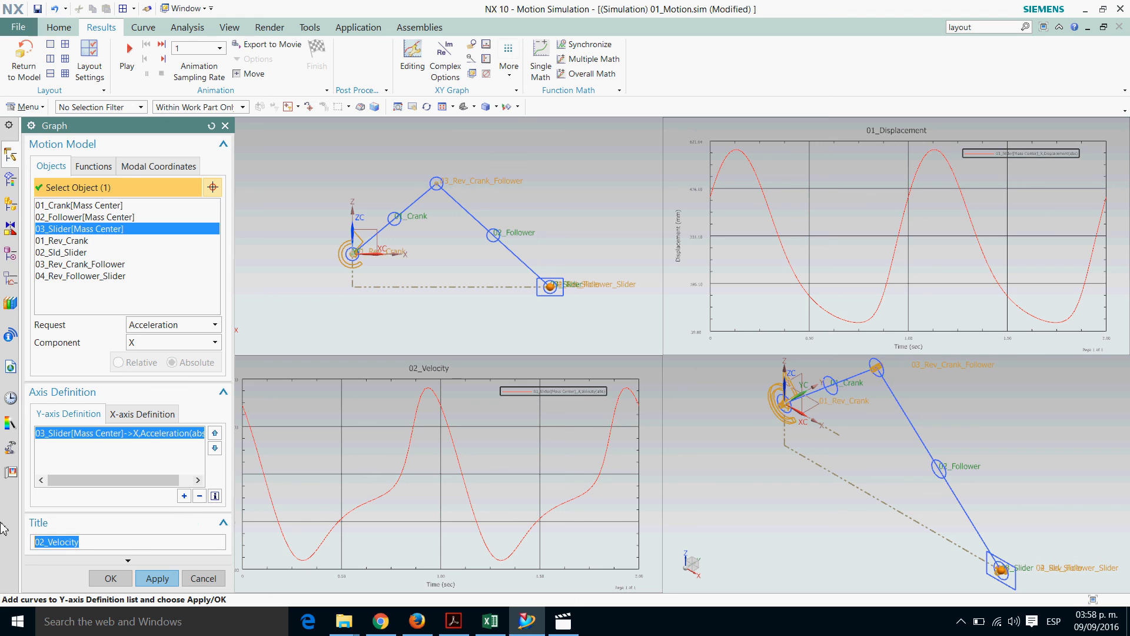
type("03_Acceleration")
left_click(155, 578)
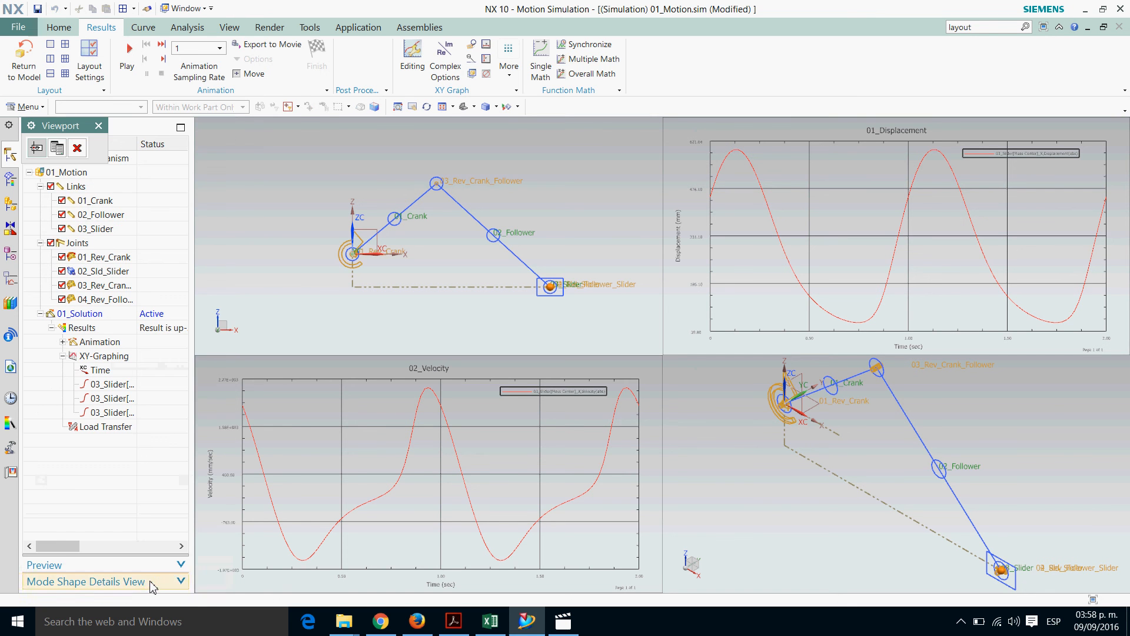
left_click(773, 501)
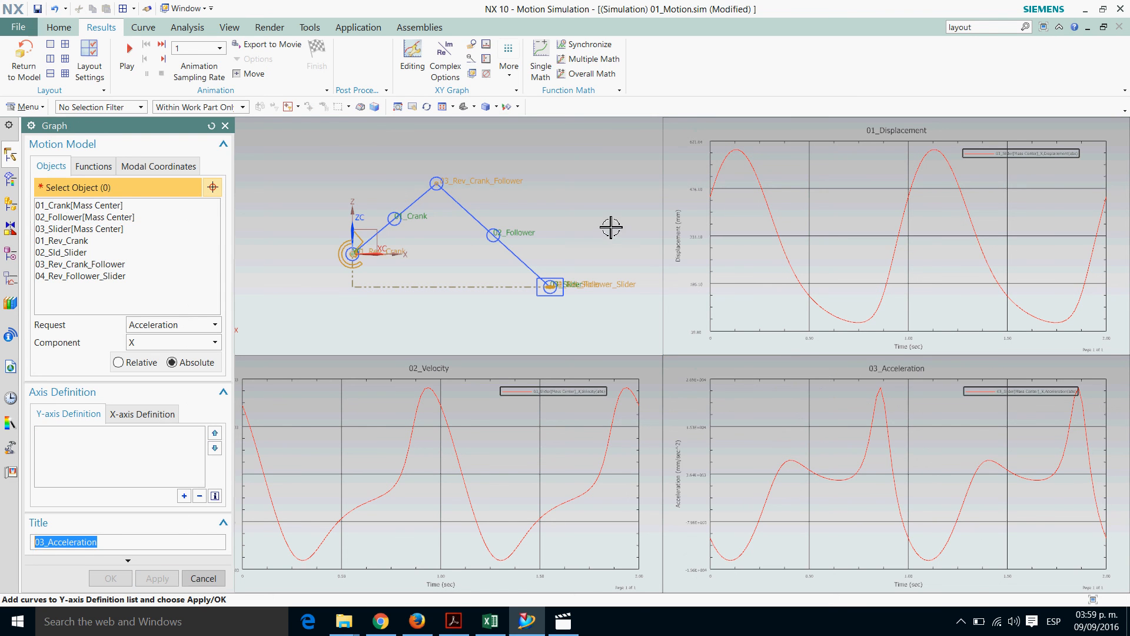
left_click(203, 578)
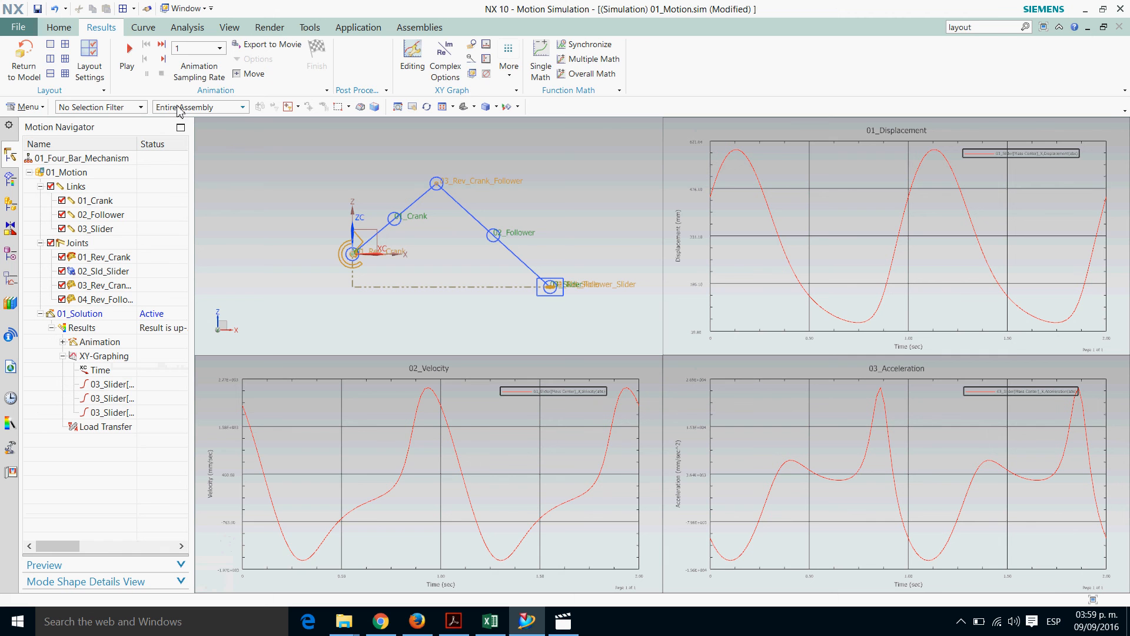
Open the motion animation, set the animation delay to 0, and play the mechanism alongside the three graphs
left_click(59, 27)
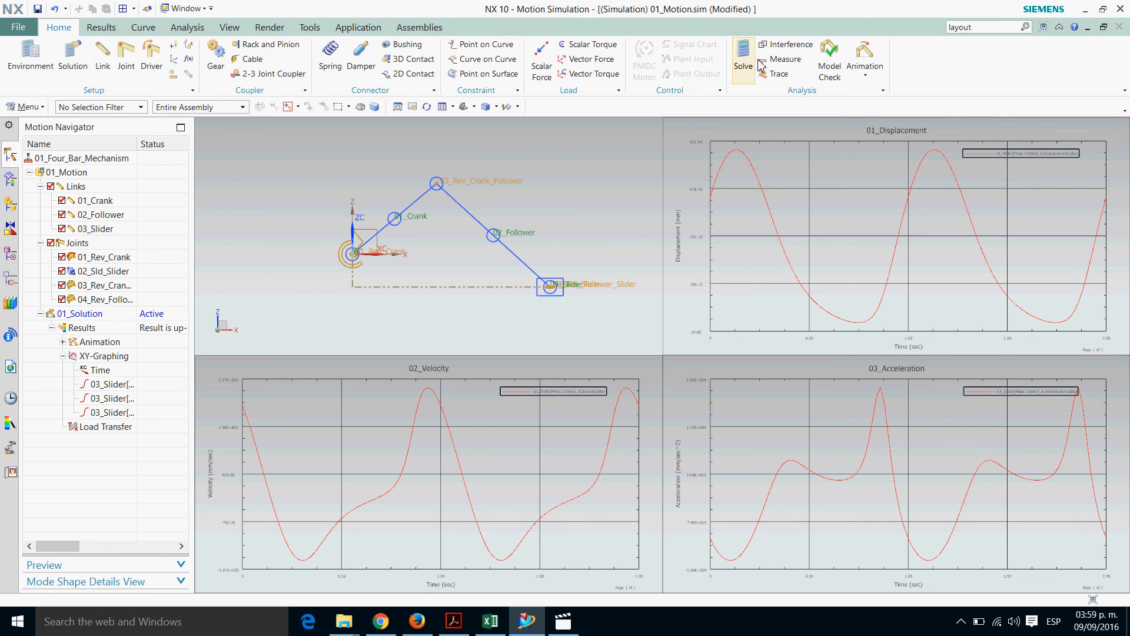
left_click(865, 75)
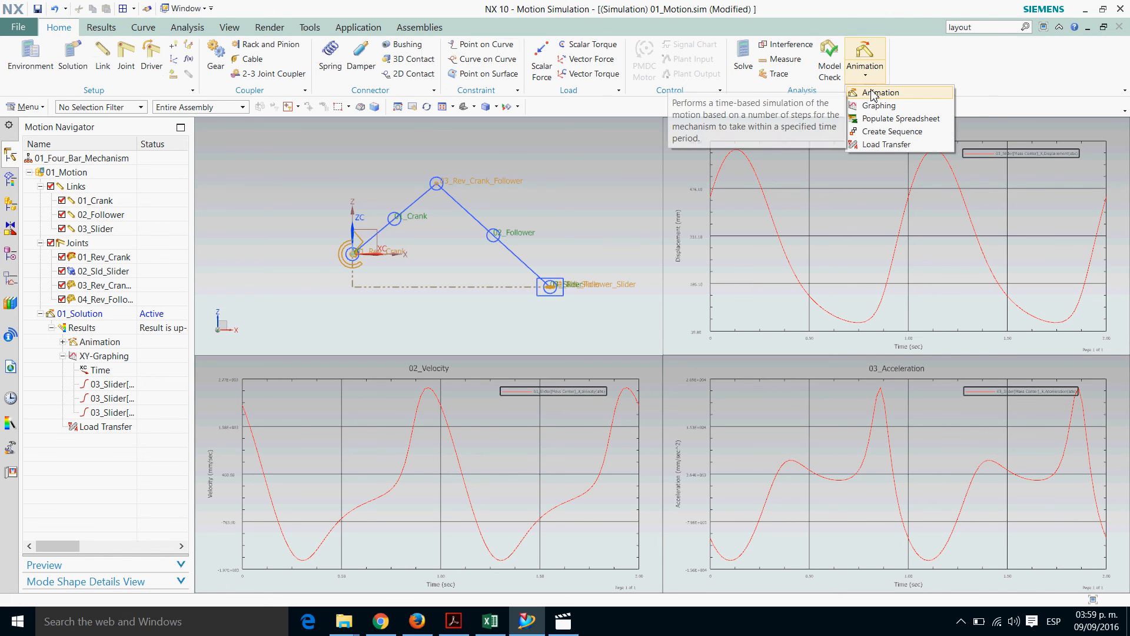
left_click(872, 94)
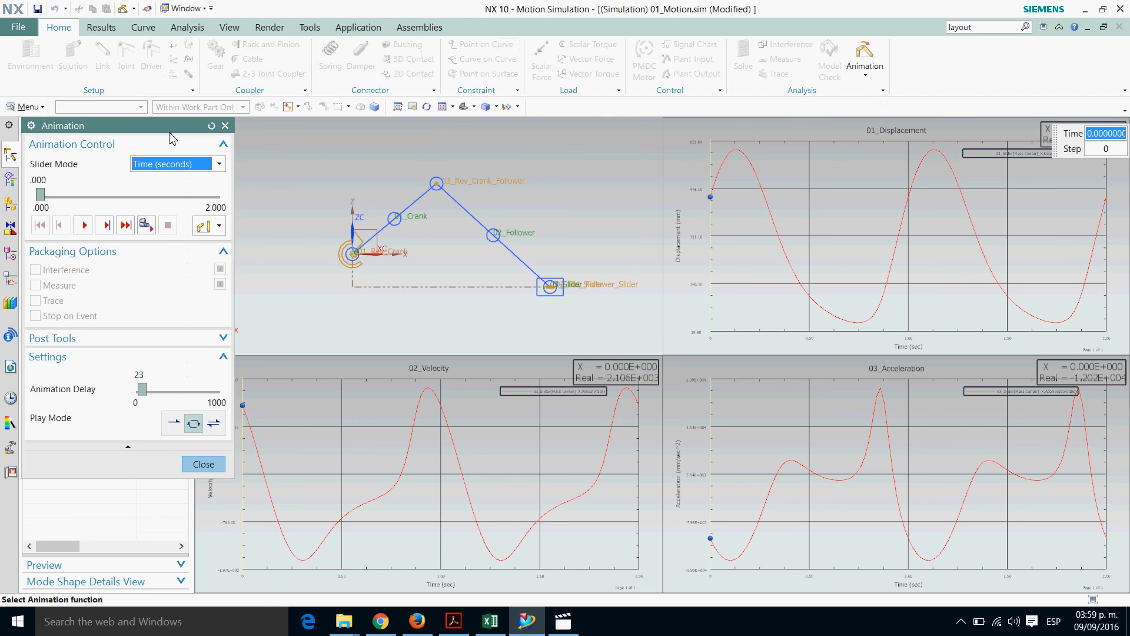
left_click_drag(173, 127, 152, 129)
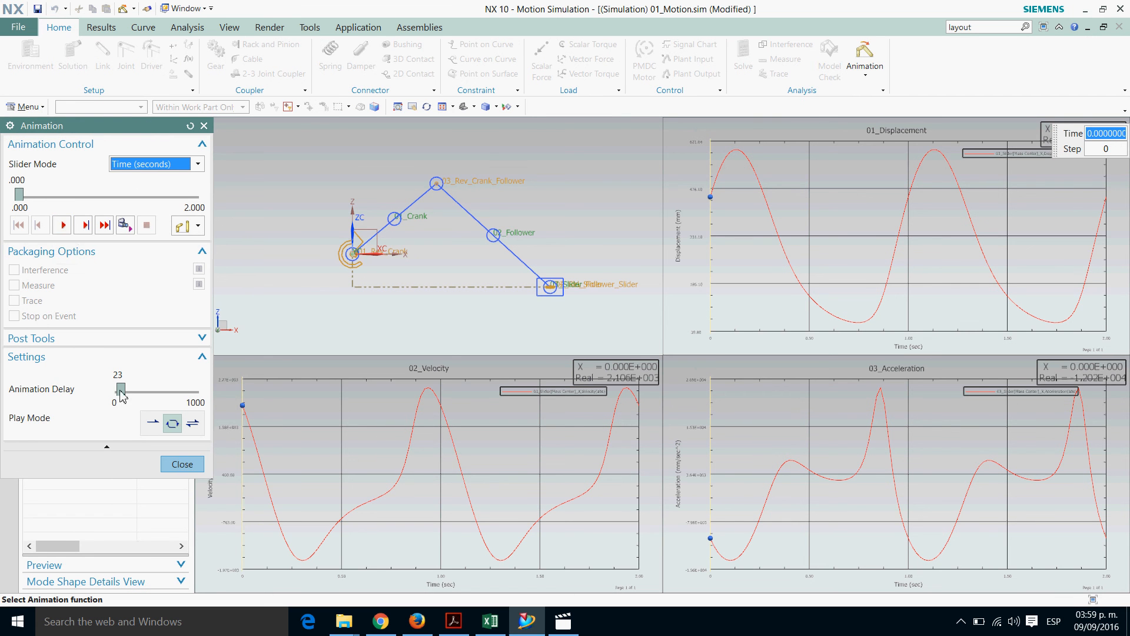
left_click_drag(121, 391, 117, 392)
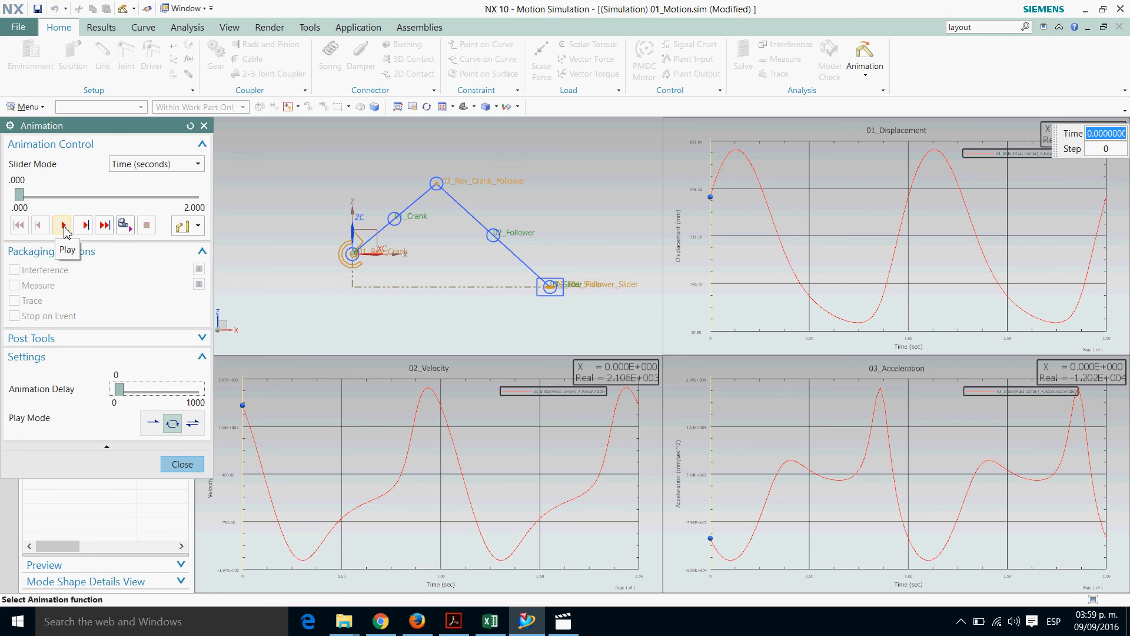
left_click(63, 225)
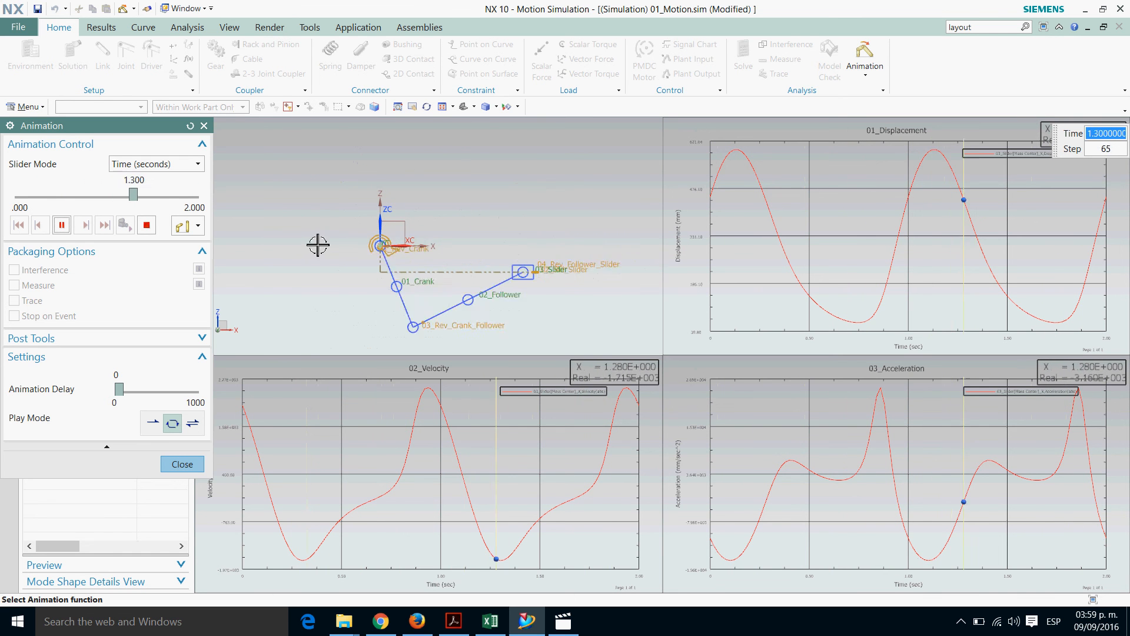
left_click(62, 226)
Examine the mechanism's position against the three motion curves at 0.14, 0.42 and 0.74 seconds of the animation
mouse_move(54, 198)
left_mouse_down()
mouse_move(12, 197)
mouse_move(34, 197)
left_mouse_up()
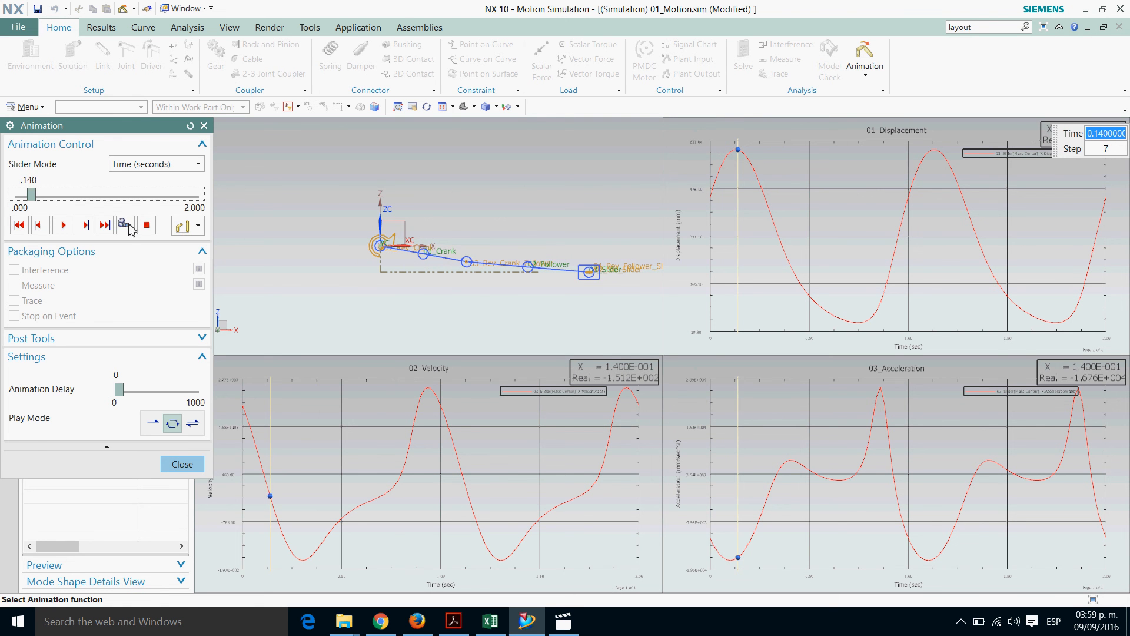
scroll(588, 303, "up", 1)
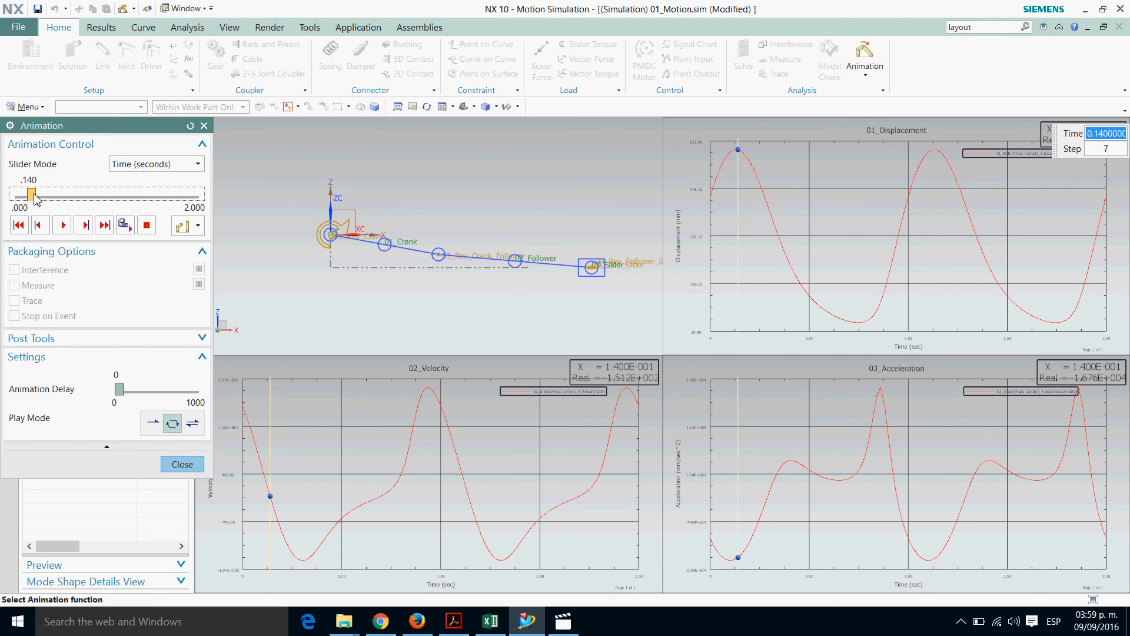
left_click_drag(33, 193, 34, 194)
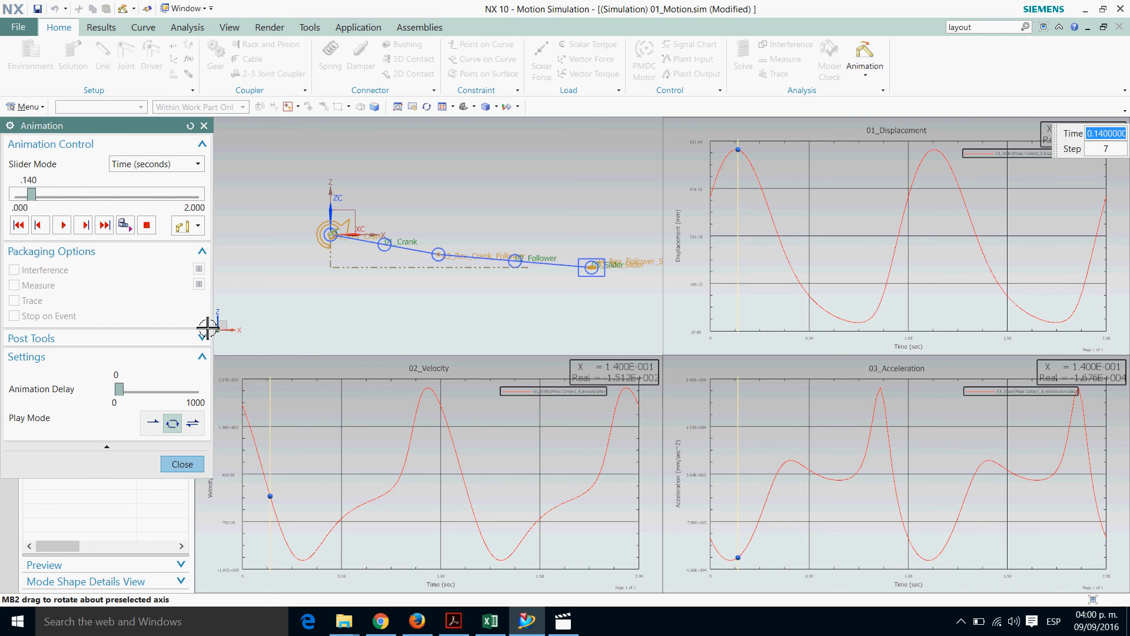
left_click_drag(32, 196, 57, 199)
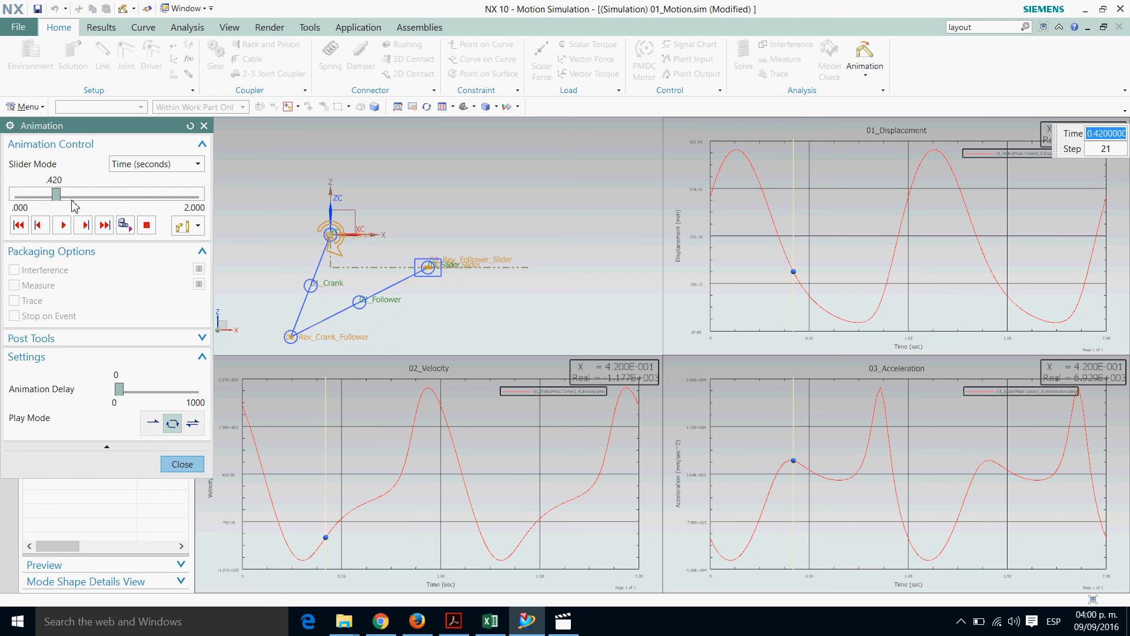
left_click_drag(57, 200, 86, 199)
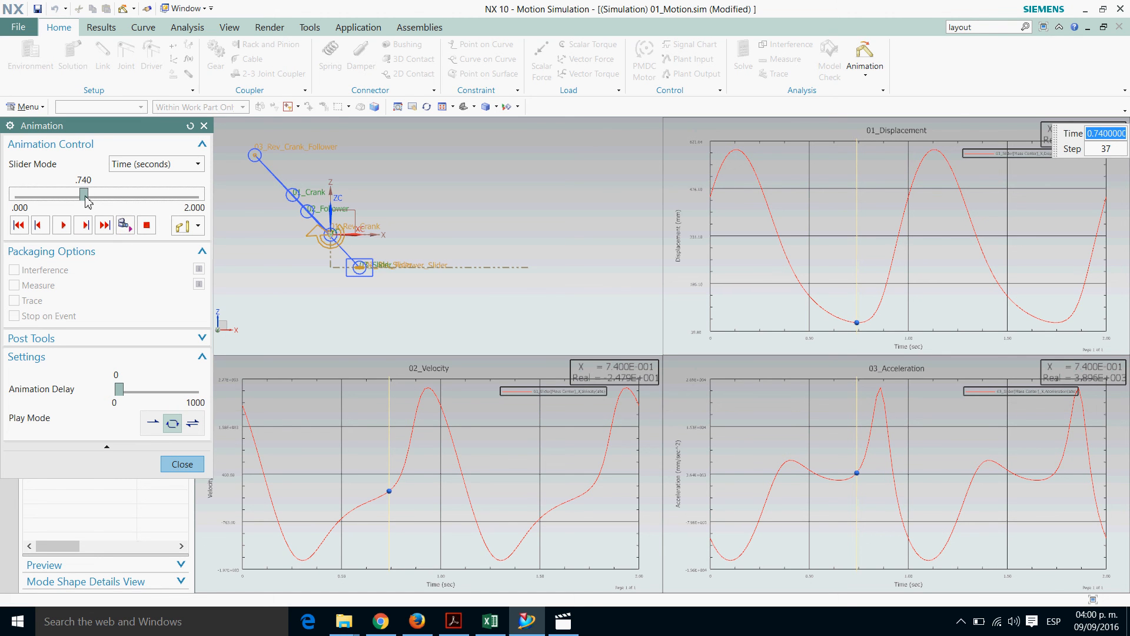
Compare the slider's velocity and acceleration at animation times 0.90, 0.80, 1.16 and 0.86 seconds
left_click_drag(85, 199, 108, 200)
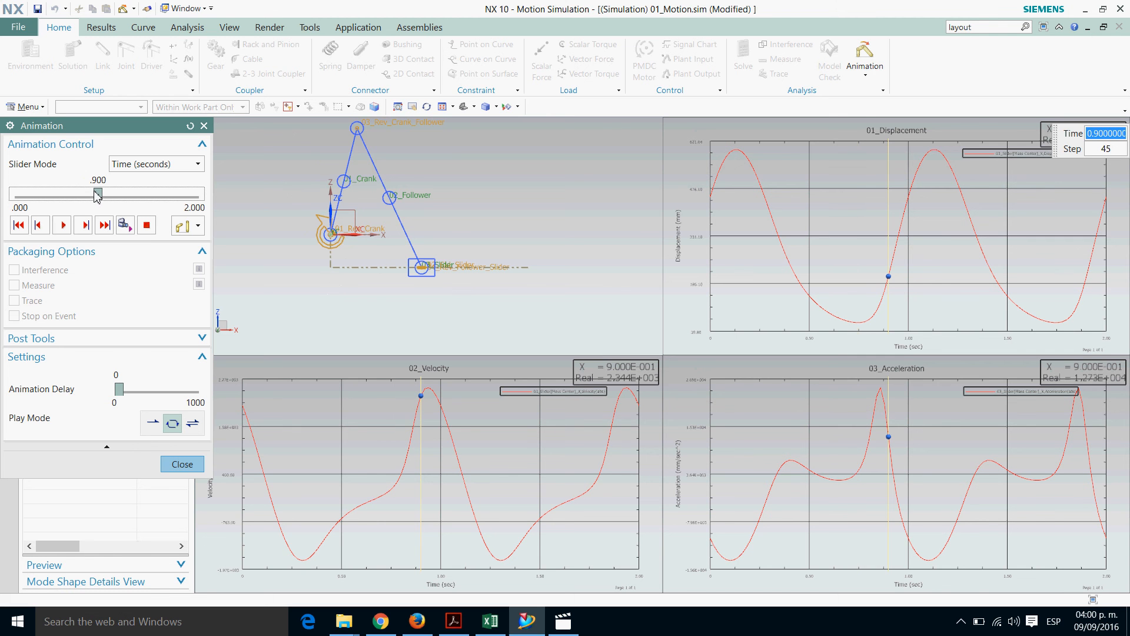
left_click_drag(98, 196, 89, 197)
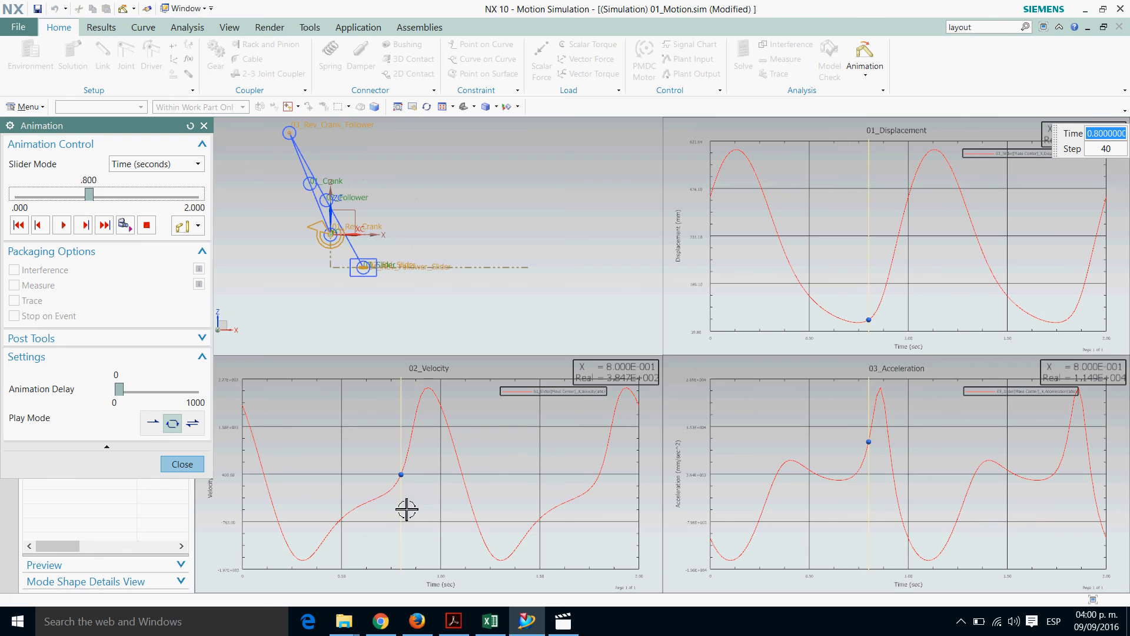
left_click_drag(93, 199, 127, 203)
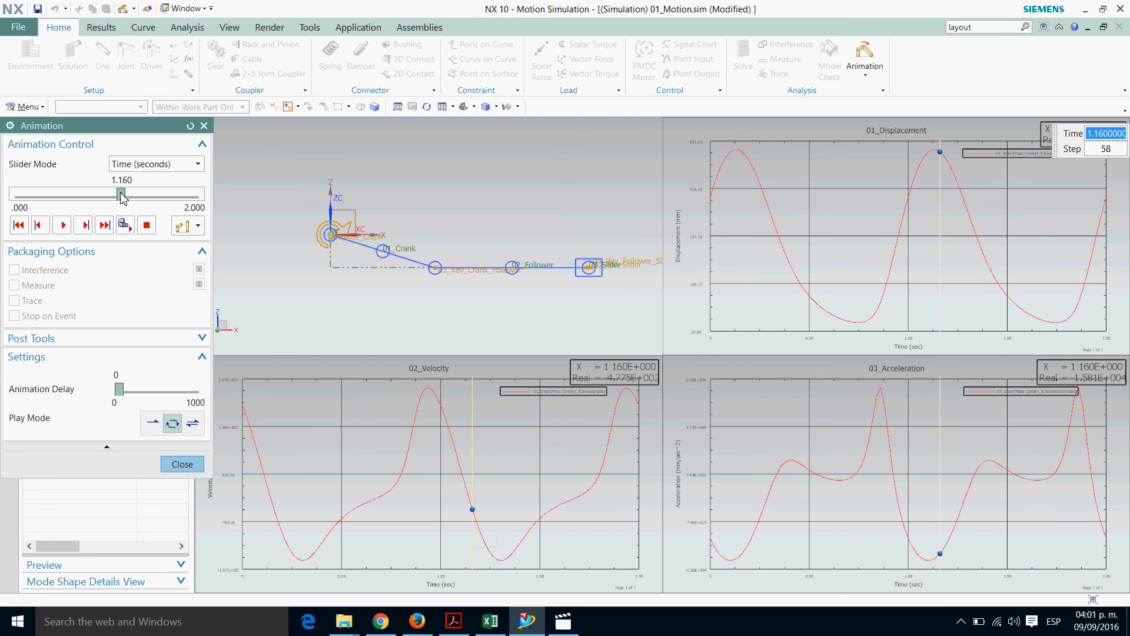
left_click_drag(122, 195, 94, 182)
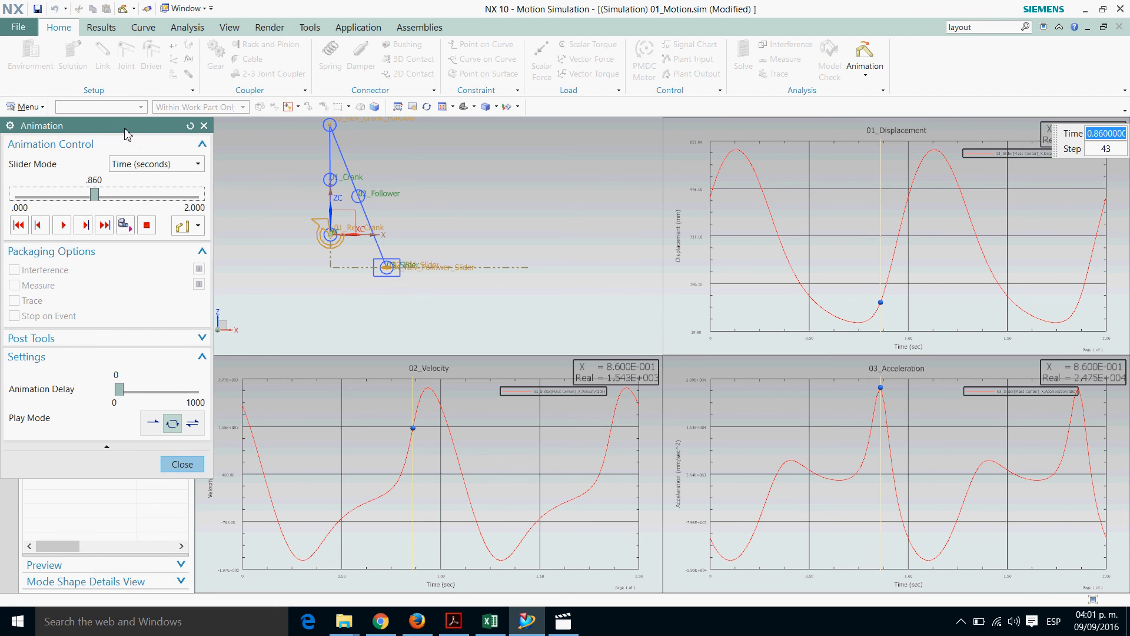
Replay the animation from the current position, then set its time to 0.70 seconds to inspect the slider's motion
mouse_move(131, 139)
left_mouse_down()
mouse_move(152, 139)
mouse_move(142, 139)
left_mouse_up()
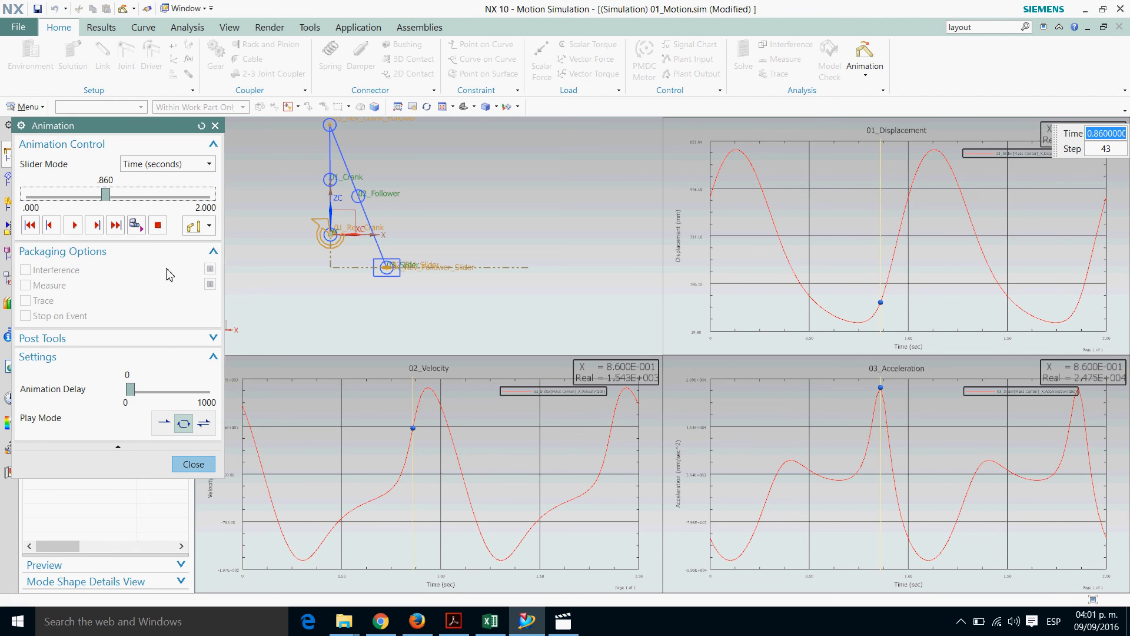
left_click(74, 226)
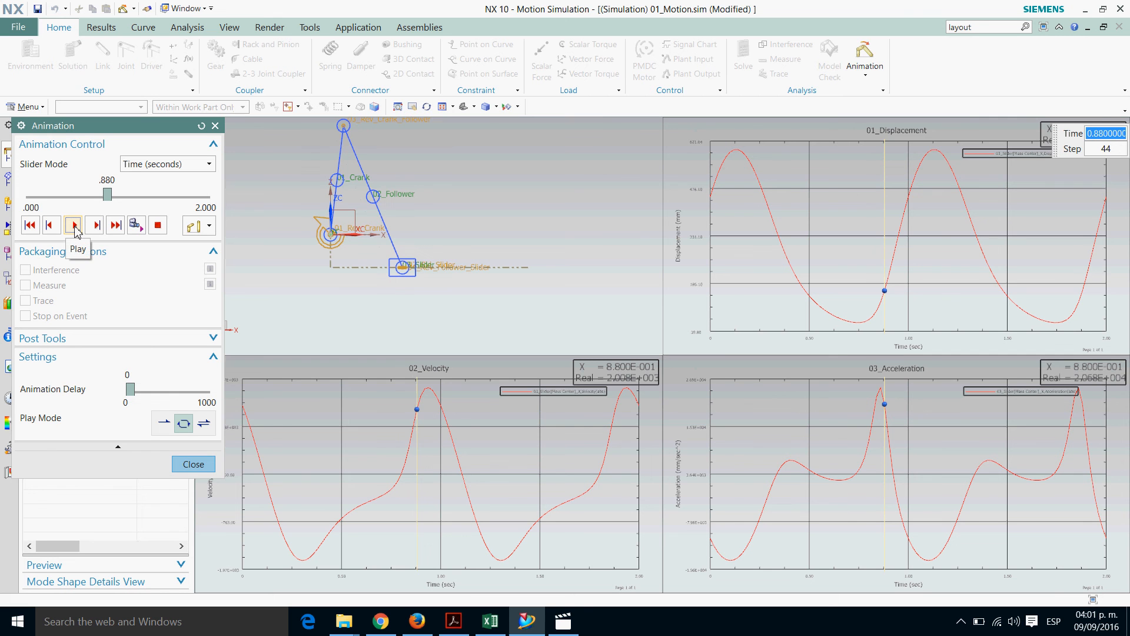
left_click_drag(108, 196, 91, 196)
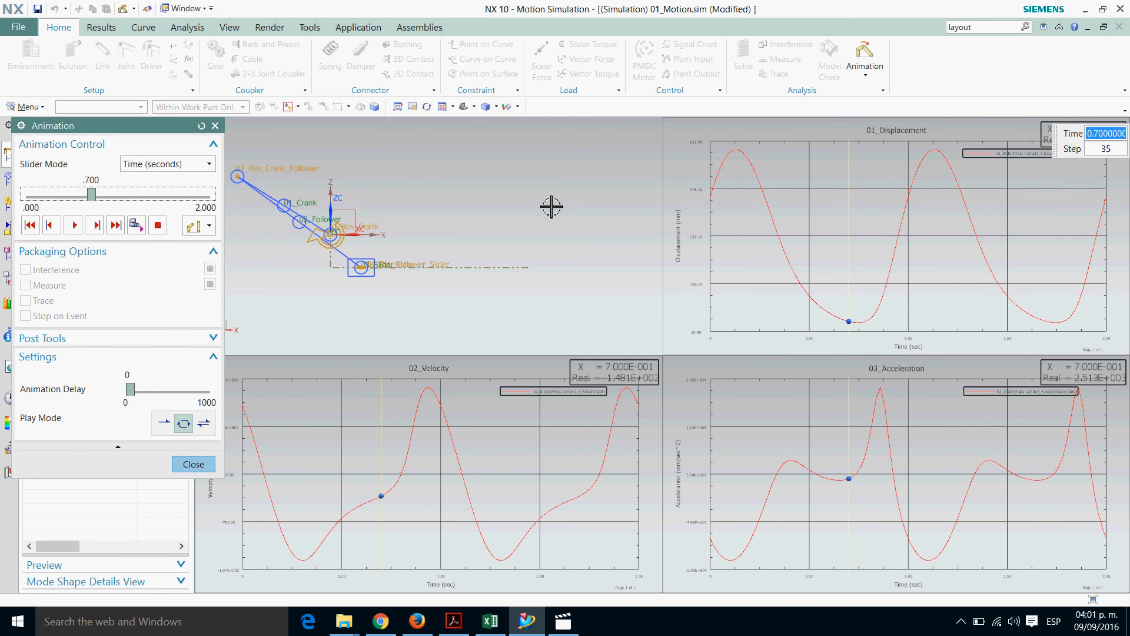